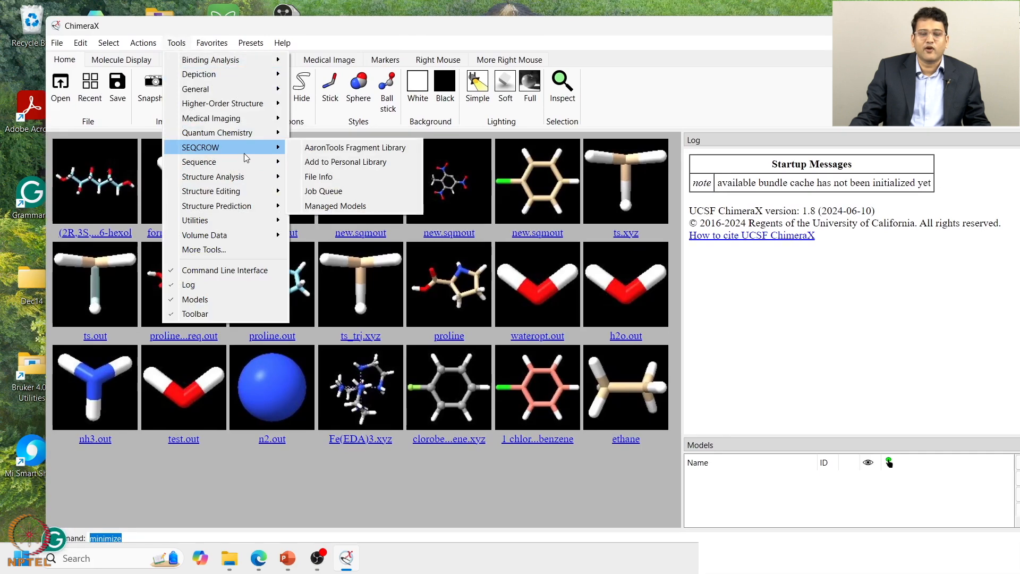
Browse the newest and top downloaded bundles in the ChimeraX Toolshed, locate the SEQCROW bundle, and close the Toolshed.
left_click(215, 250)
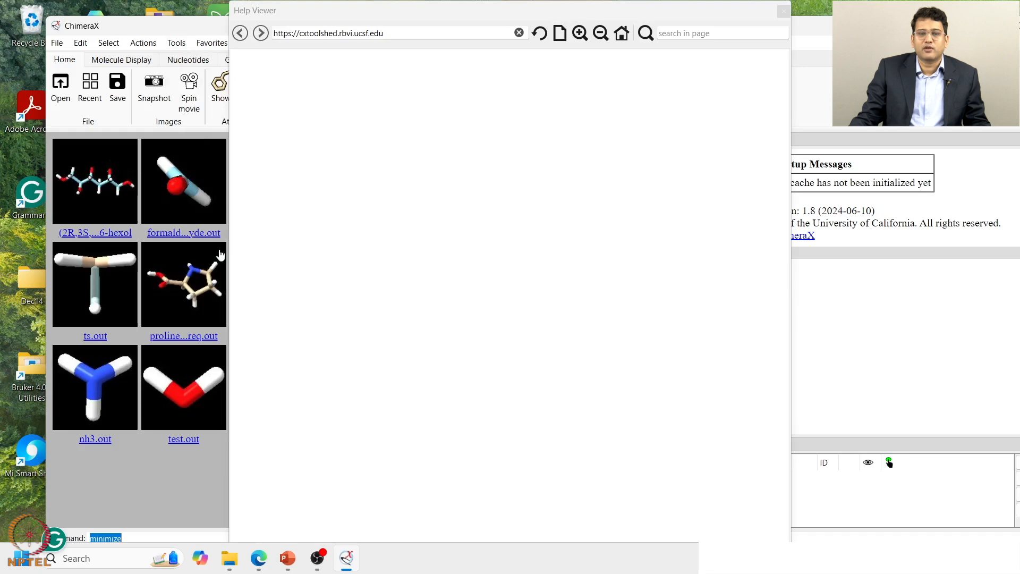
left_click(784, 11)
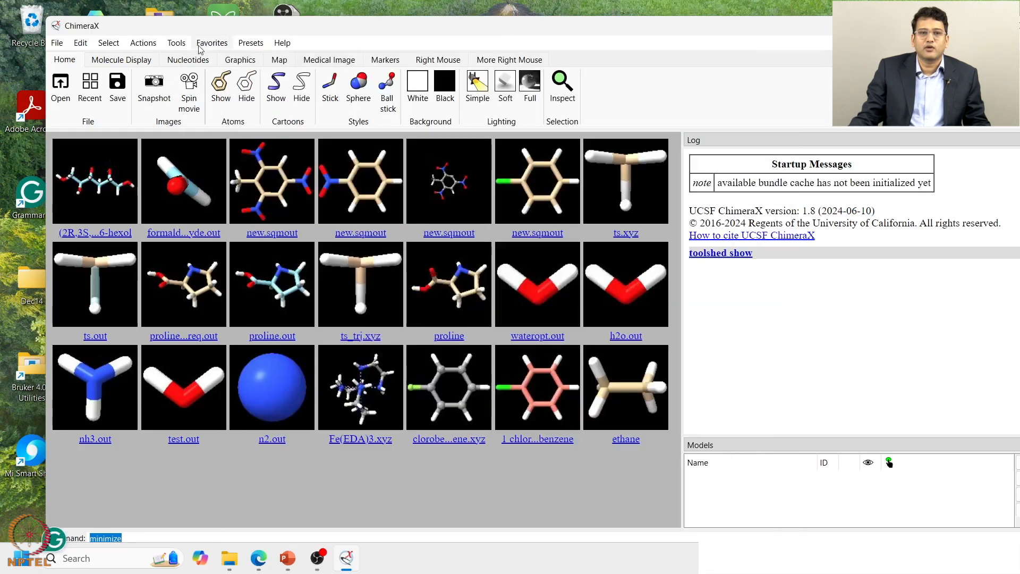
left_click(176, 42)
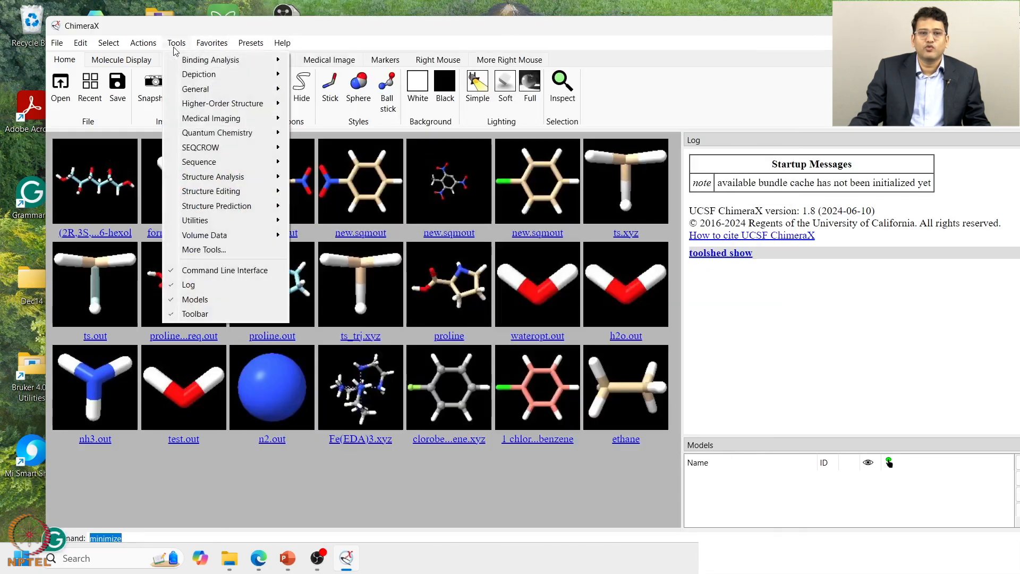
left_click(191, 250)
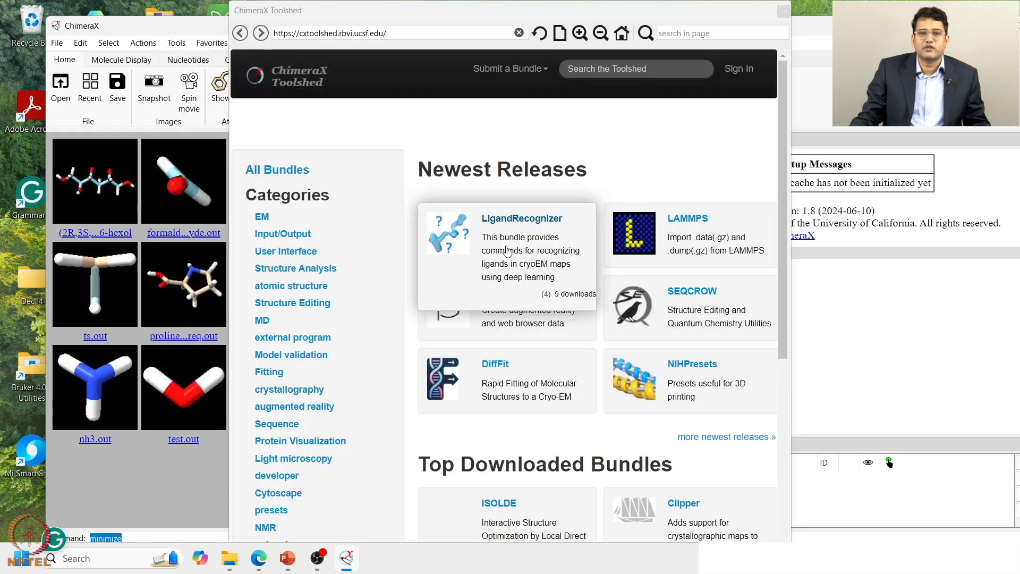
scroll(524, 267, "down", 1)
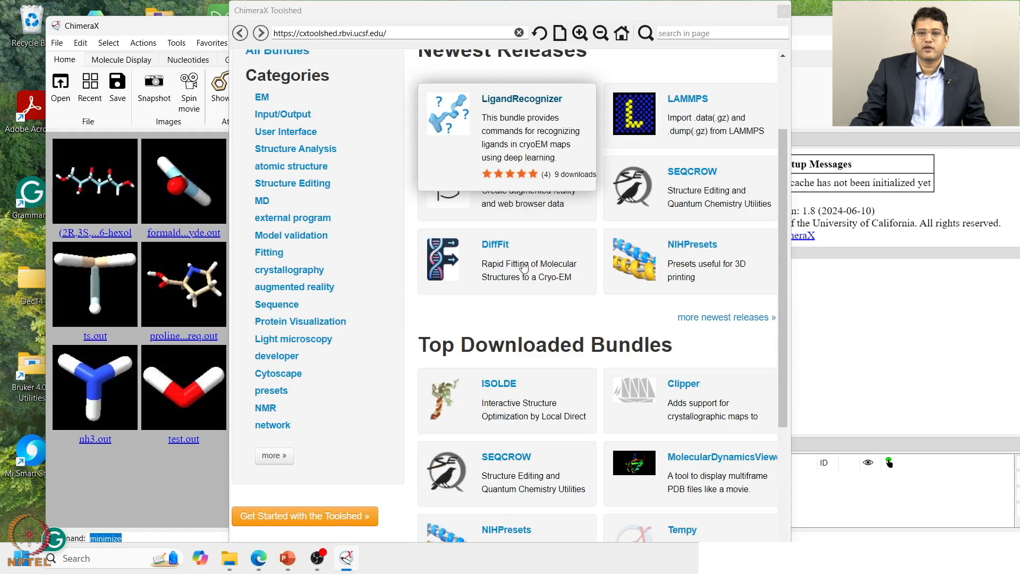
scroll(524, 267, "down", 3)
scroll(524, 270, "up", 6)
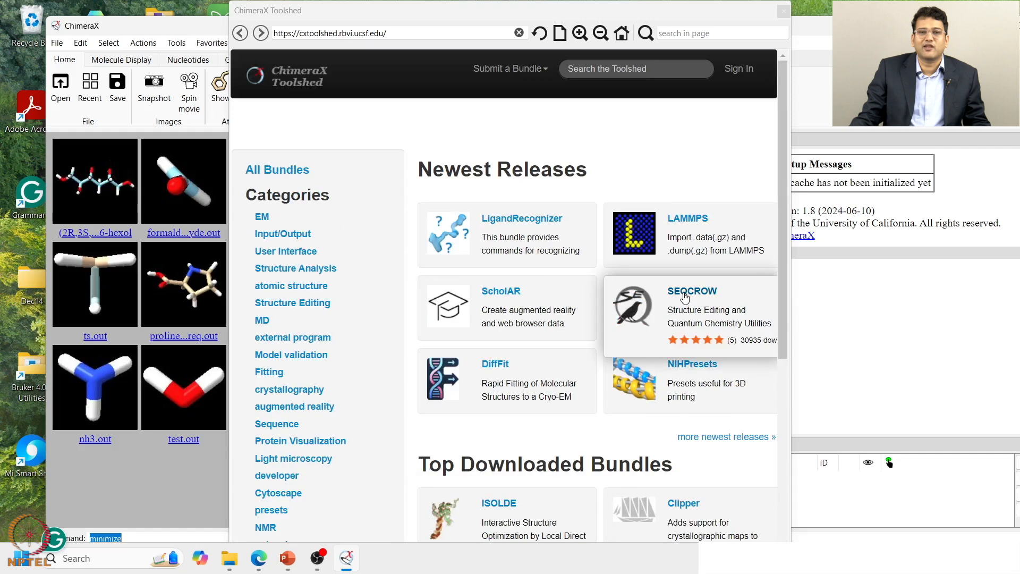
left_click(783, 12)
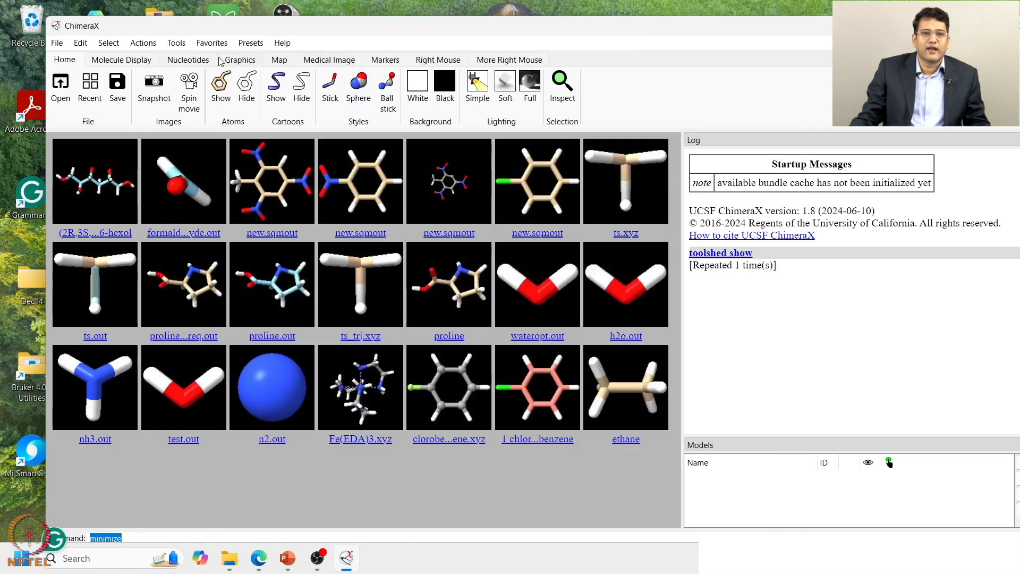
Open the 2D Builder structure editing tool and move its window so that its model options are fully visible.
left_click(177, 43)
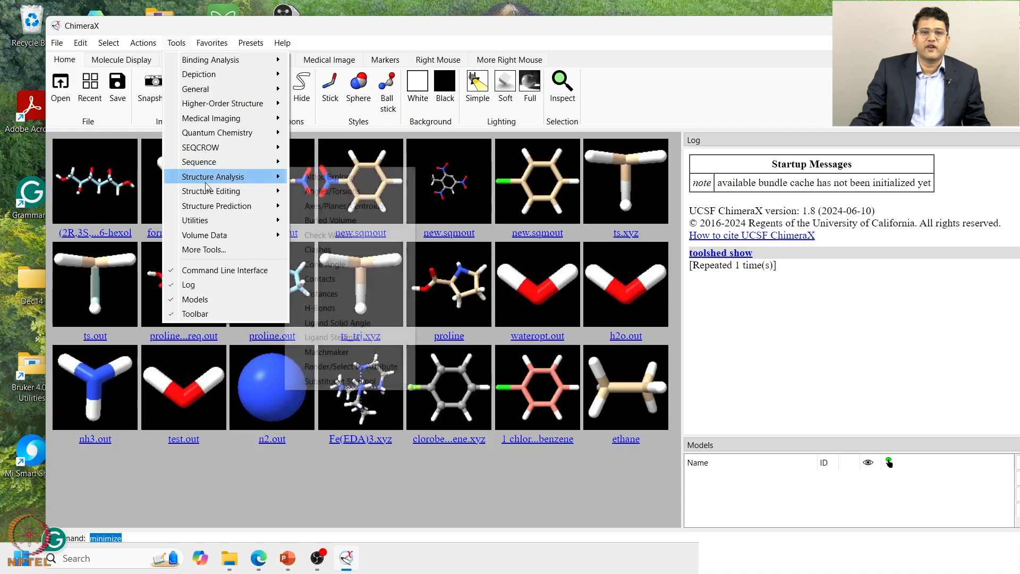
mouse_move(210, 194)
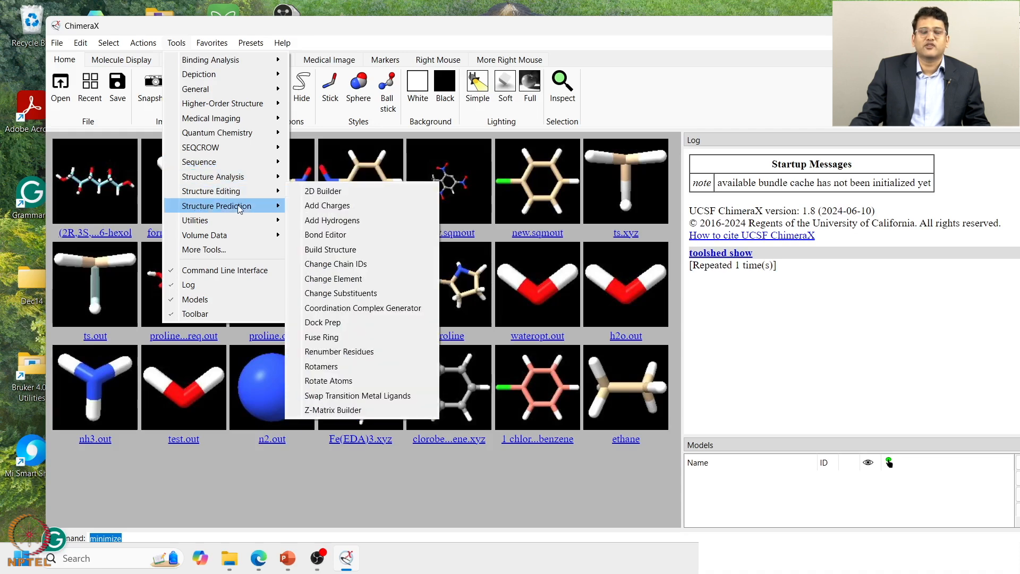
mouse_move(244, 203)
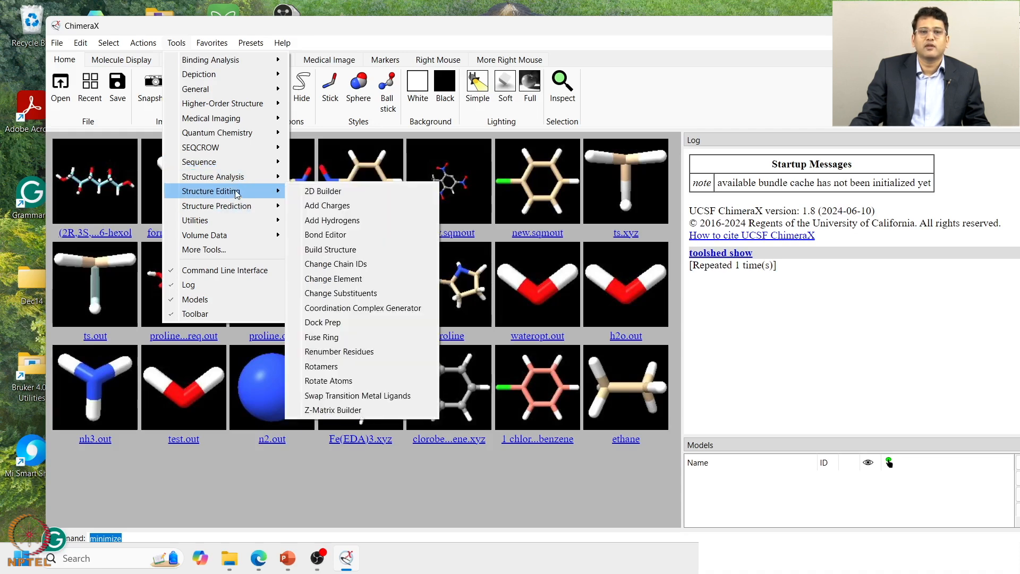
left_click(319, 193)
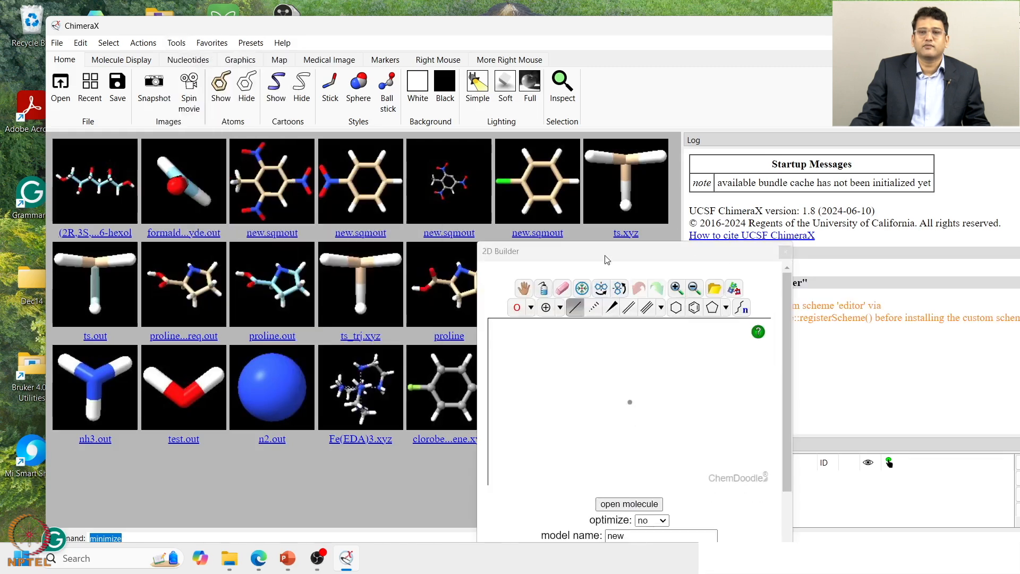
left_click_drag(607, 259, 629, 195)
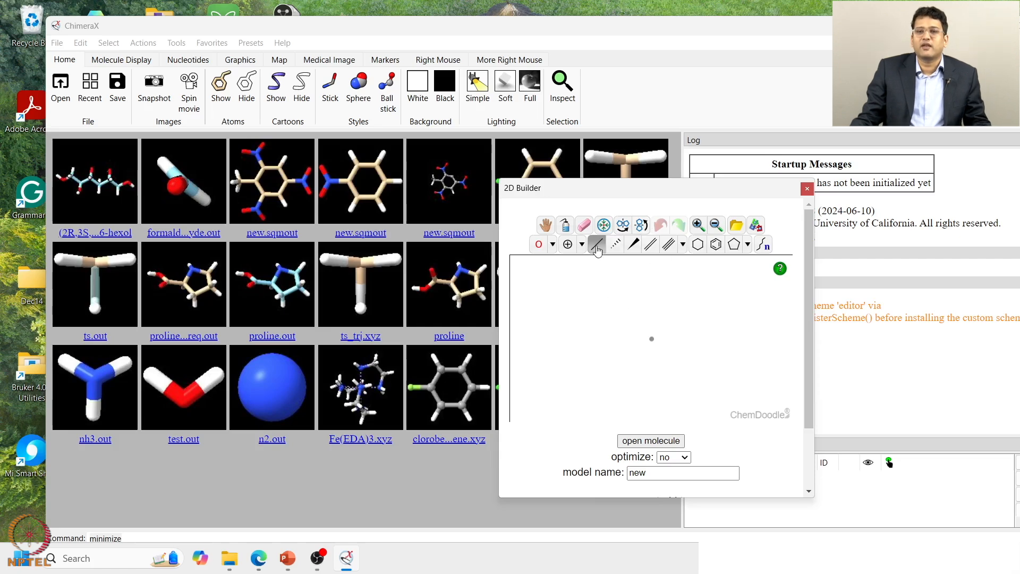
Draw chlorobenzene by placing a benzene ring, adding a single bond to its upper carbon, and changing the bond's end atom to Cl.
left_click(716, 245)
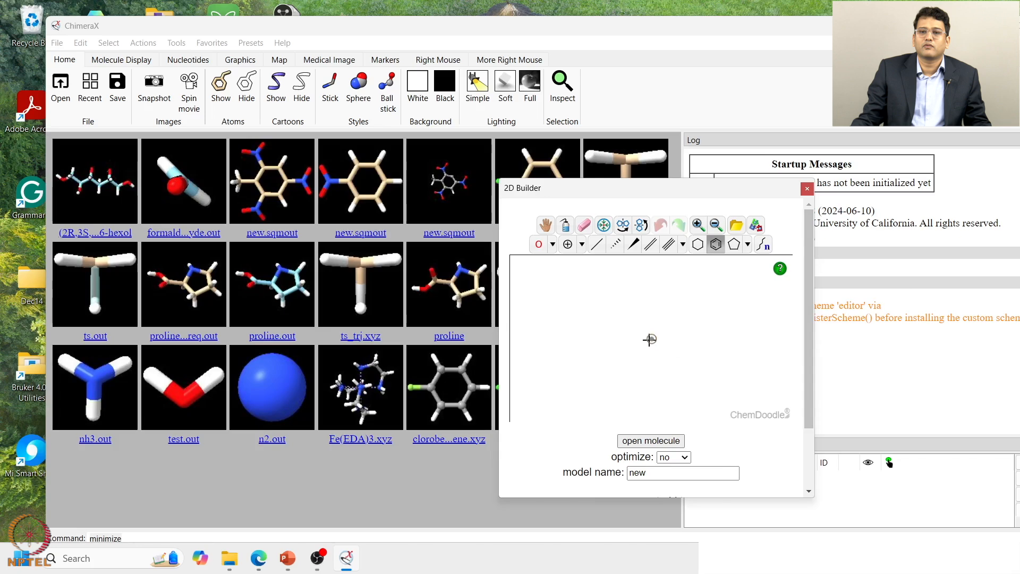
left_click(652, 339)
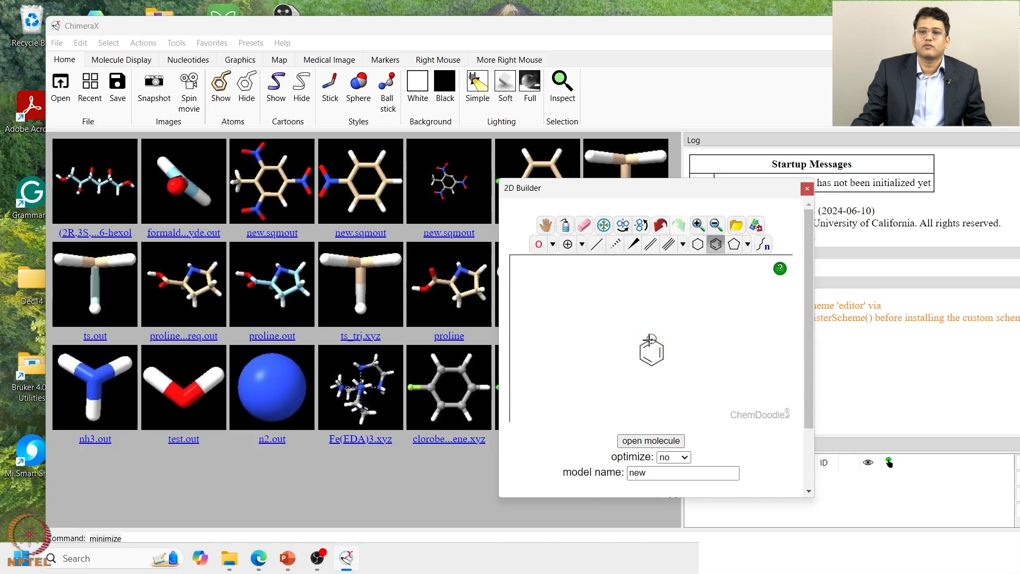
left_click(597, 246)
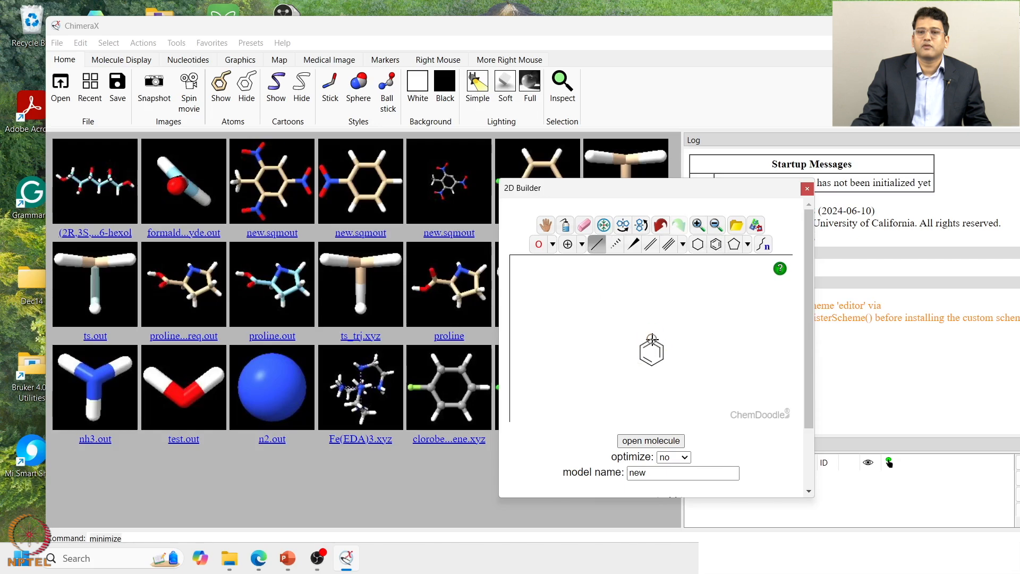
left_click(653, 339)
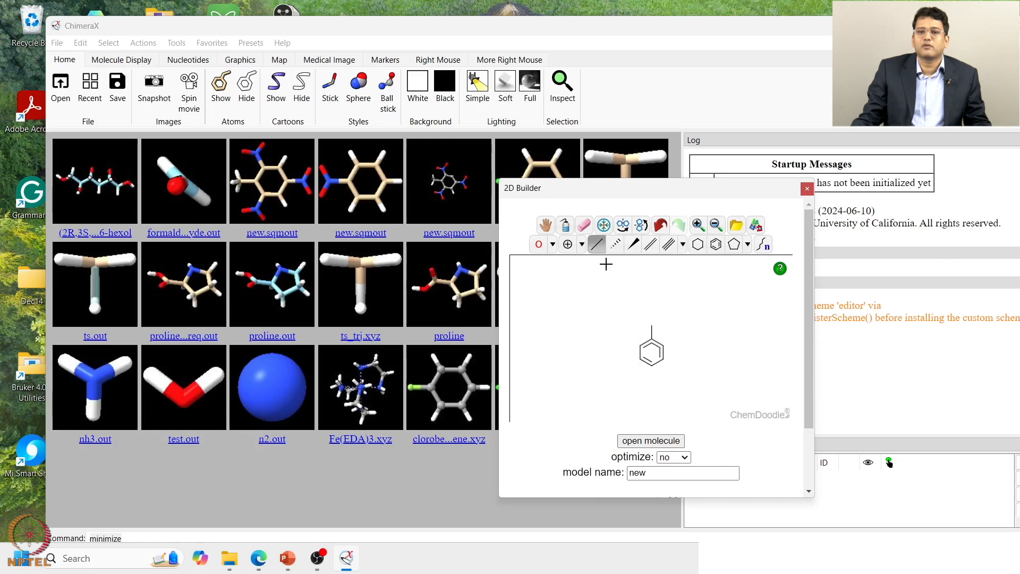
left_click(554, 245)
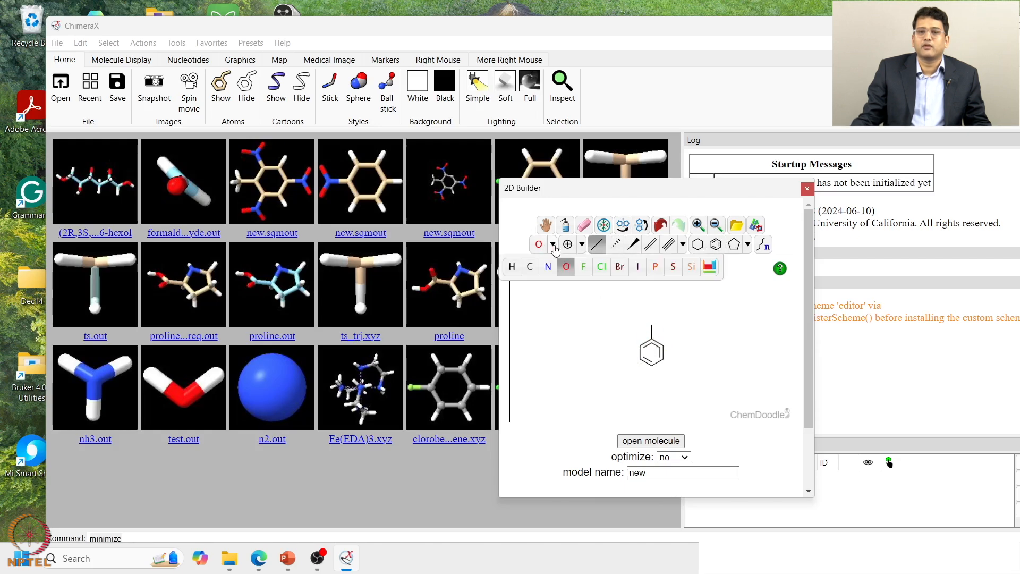
left_click(603, 268)
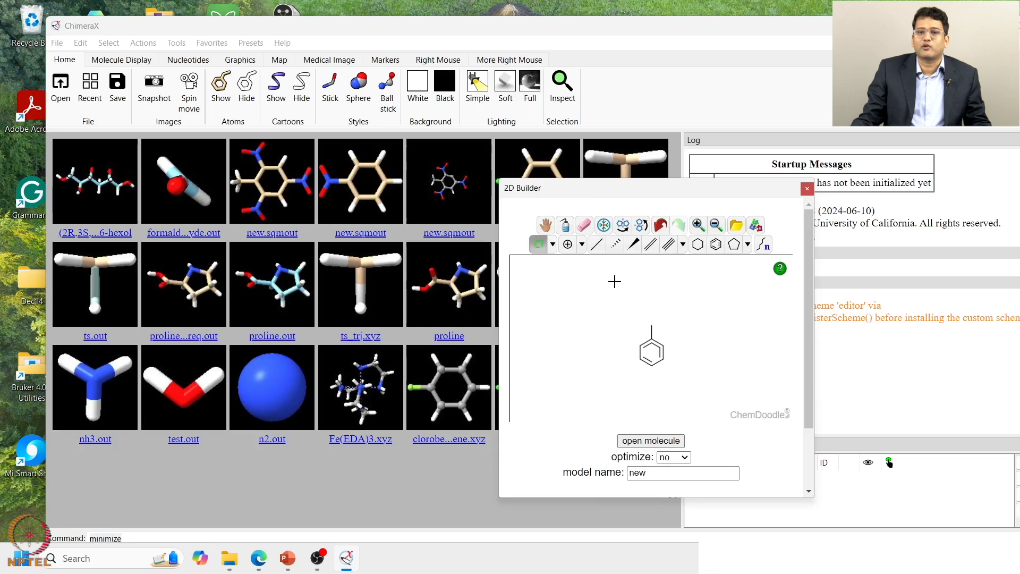
left_click(649, 325)
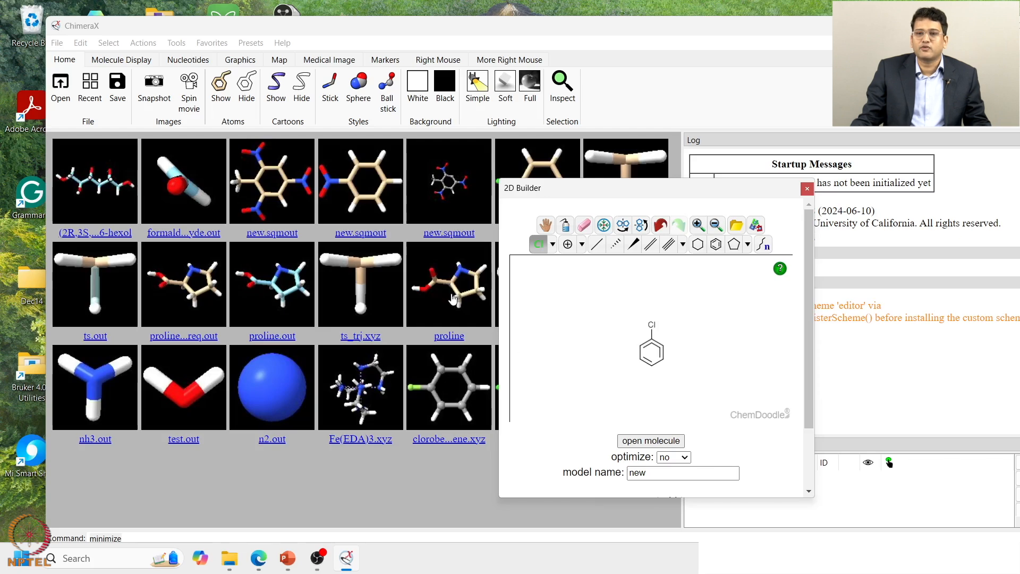
Try to open the drawn chlorobenzene as a 3D model with AM1 optimization.
left_click(677, 460)
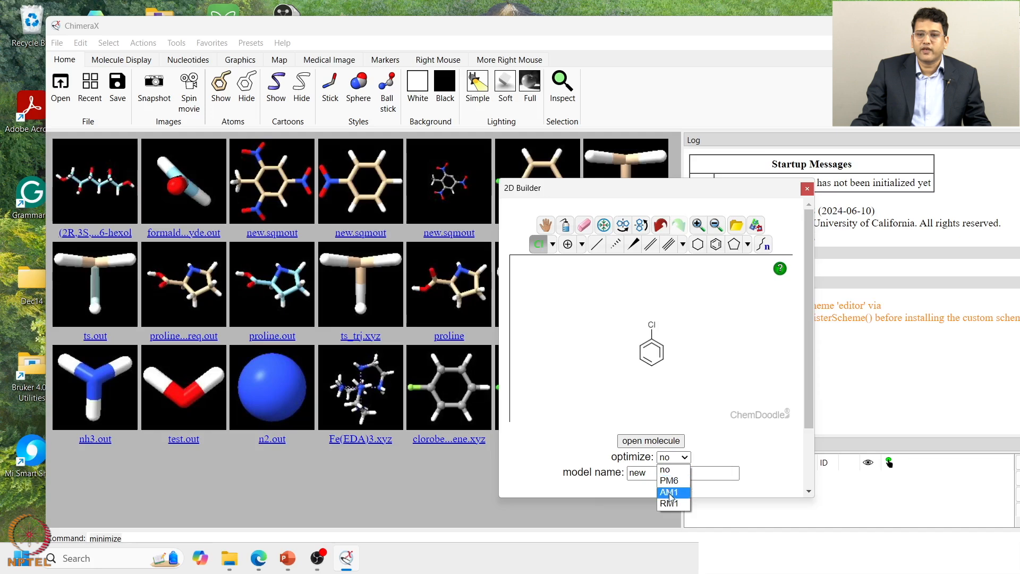
left_click(670, 493)
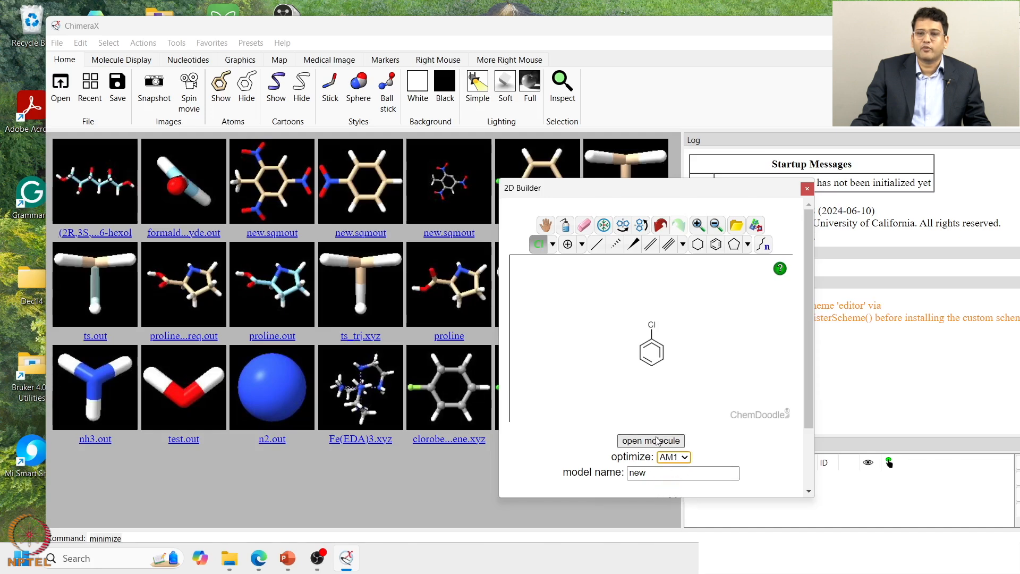
left_click(659, 442)
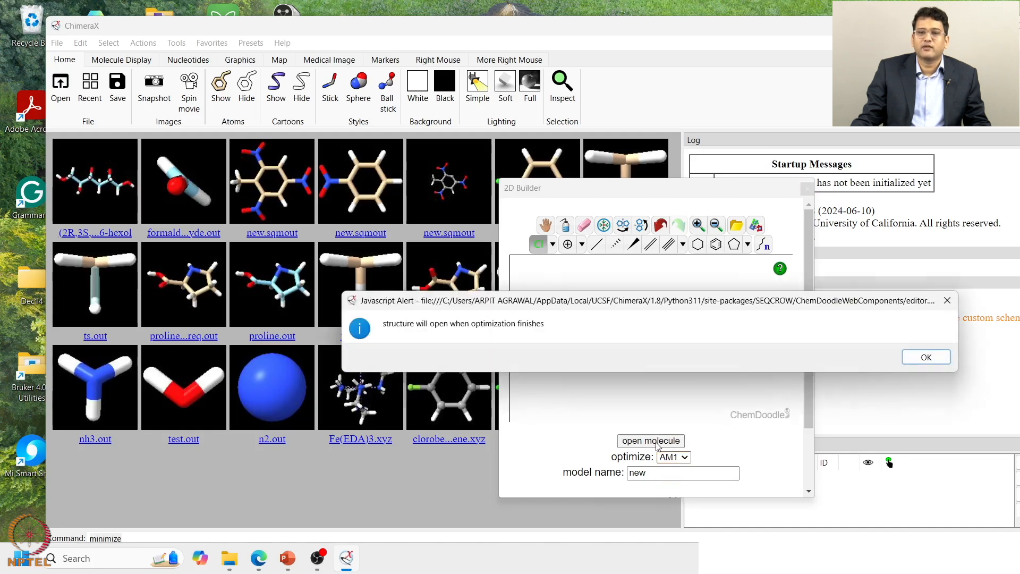
left_click(921, 362)
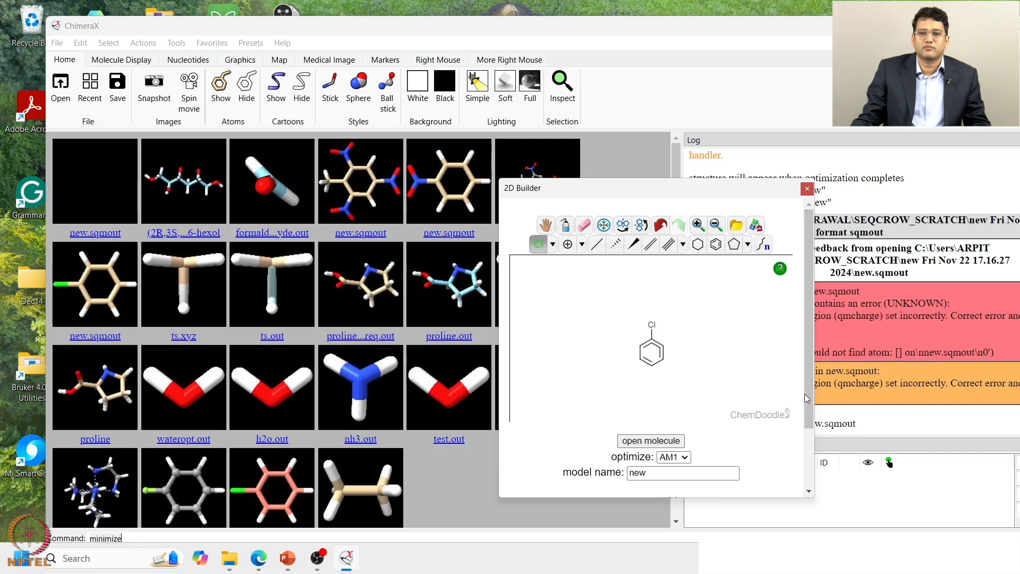
Set optimize to no, open the drawn chlorobenzene as a 3D model, and close the 2D Builder.
left_click(685, 458)
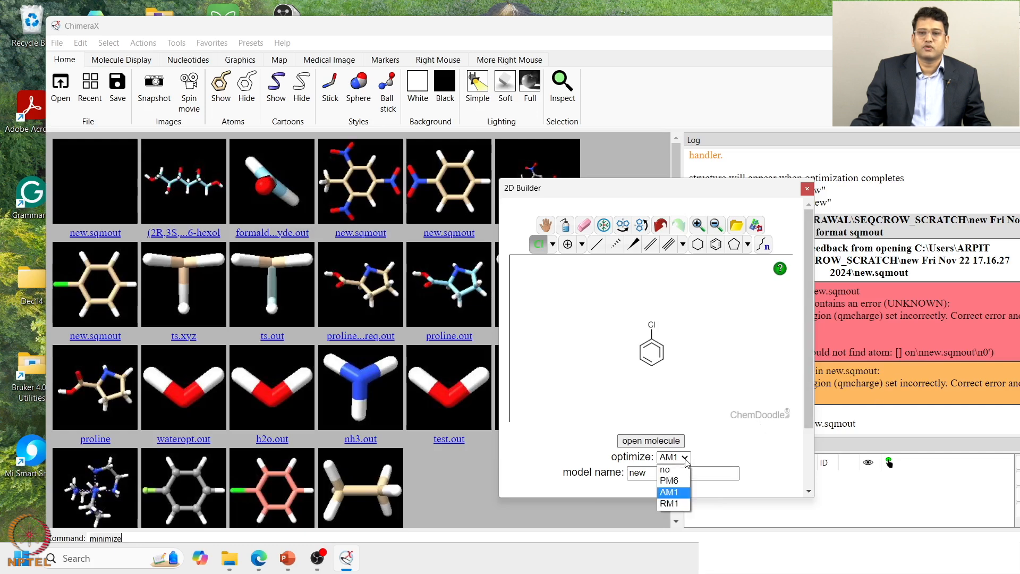
left_click(667, 470)
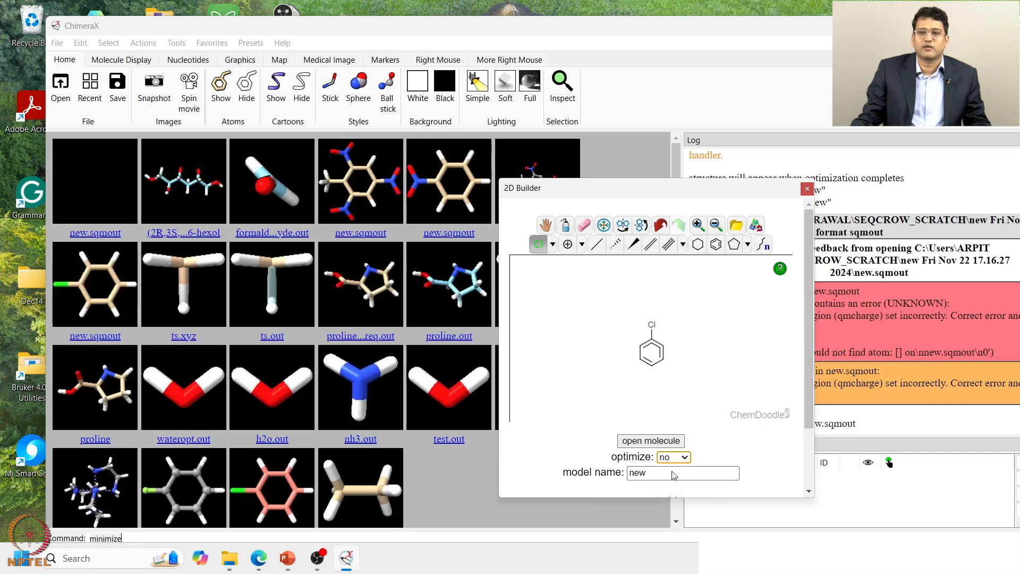
left_click(659, 440)
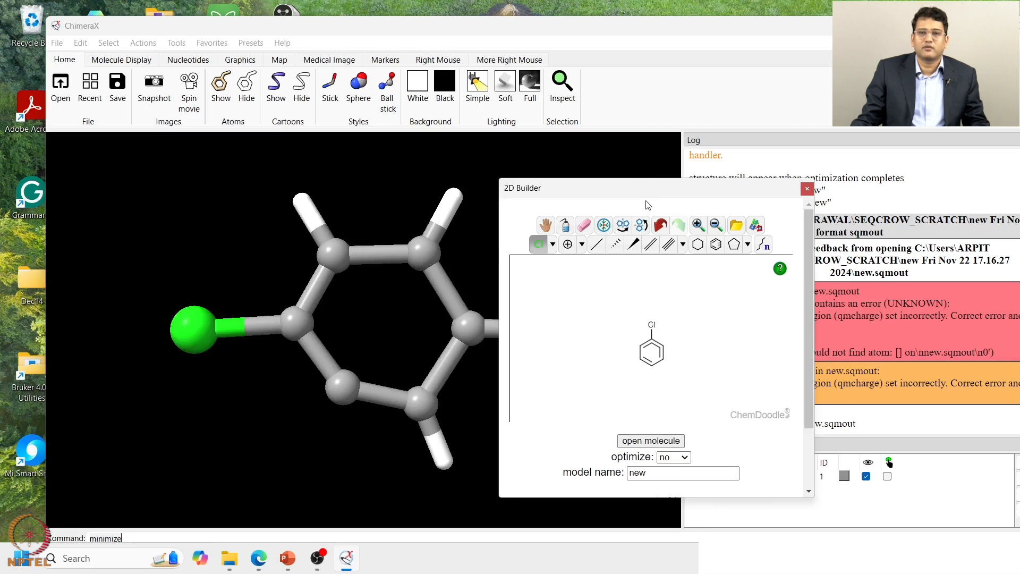
left_click(807, 189)
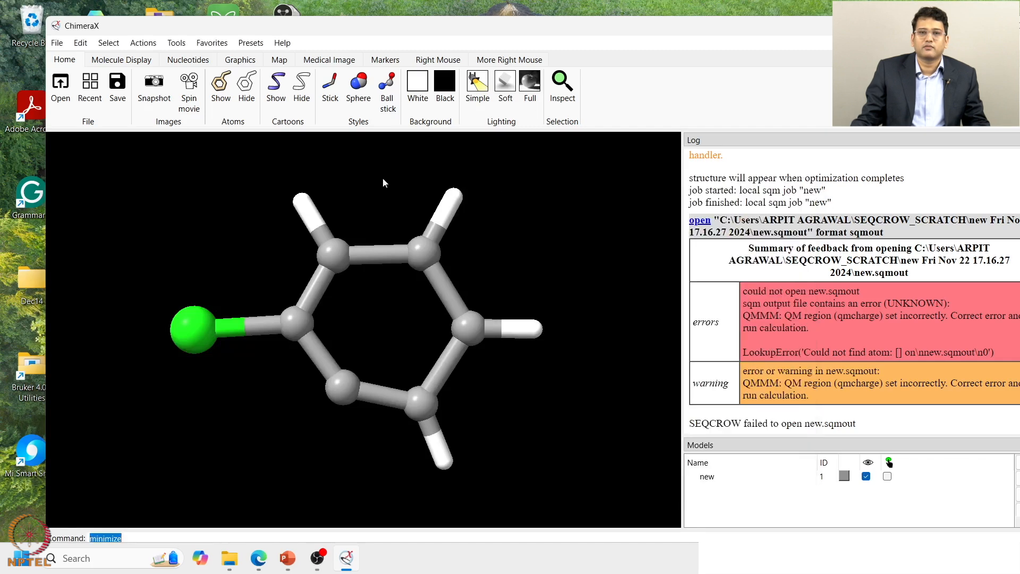
Select the 3D model named new and close it, leaving no model open.
left_click(888, 476)
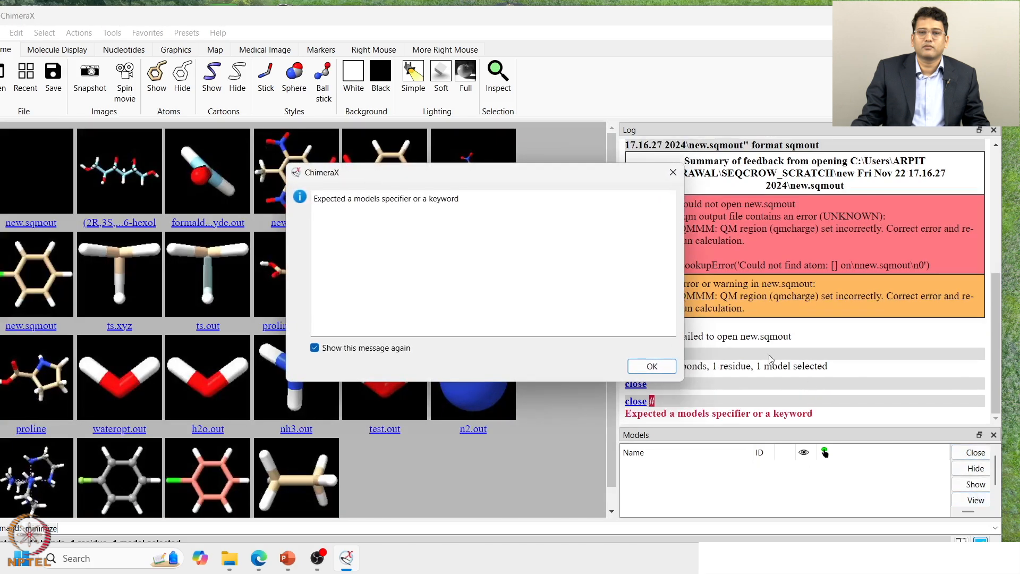
left_click(652, 366)
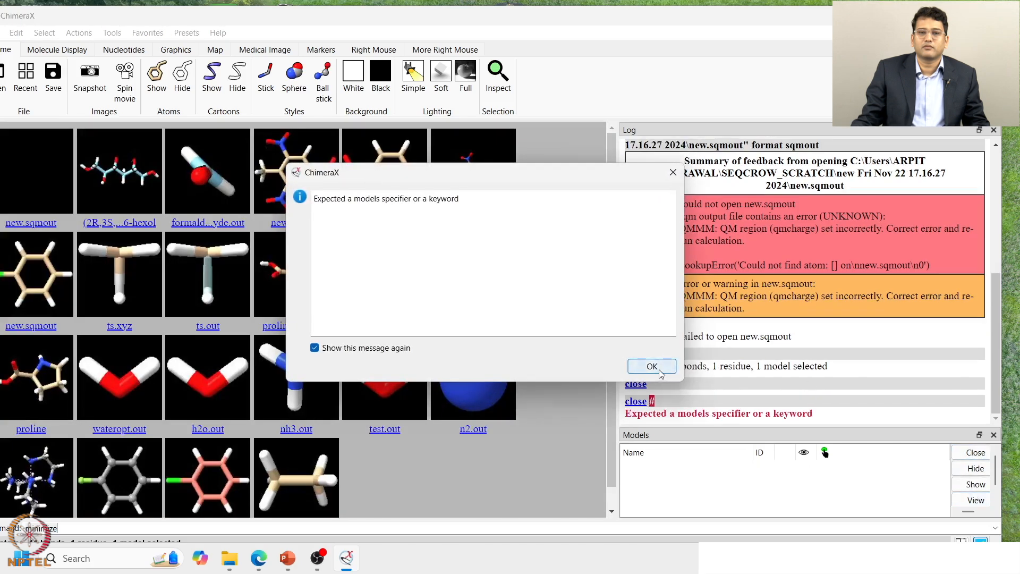
left_click_drag(445, 24, 512, 26)
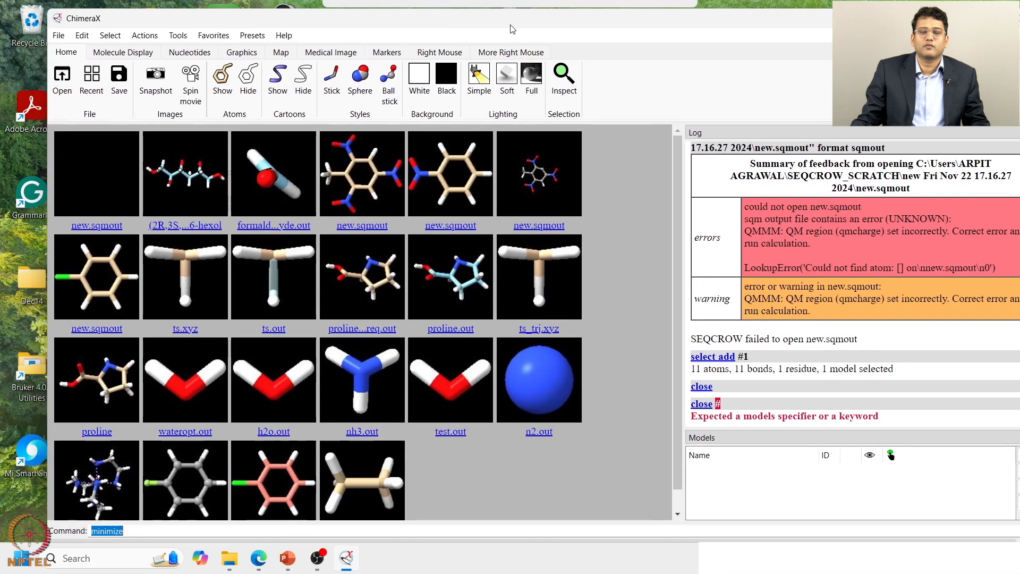
Reopen the 2D Builder and place a fresh benzene ring at the centre of the canvas.
left_click(179, 36)
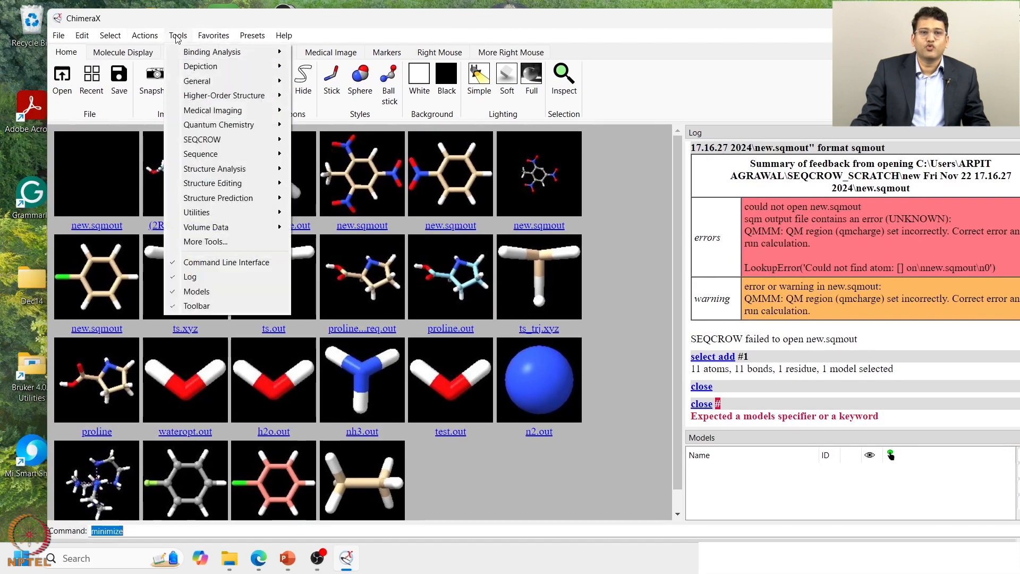
mouse_move(217, 185)
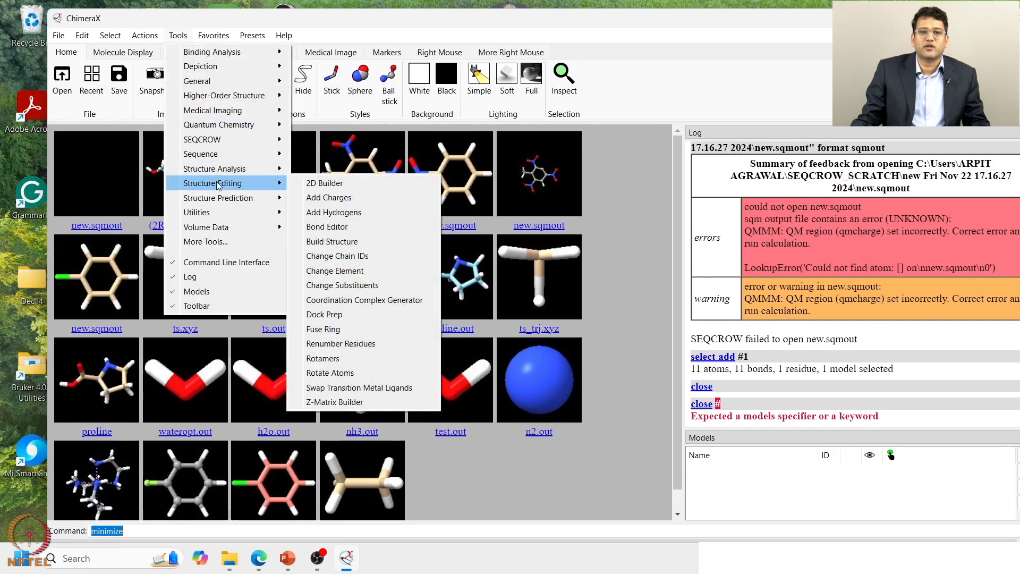
left_click(306, 183)
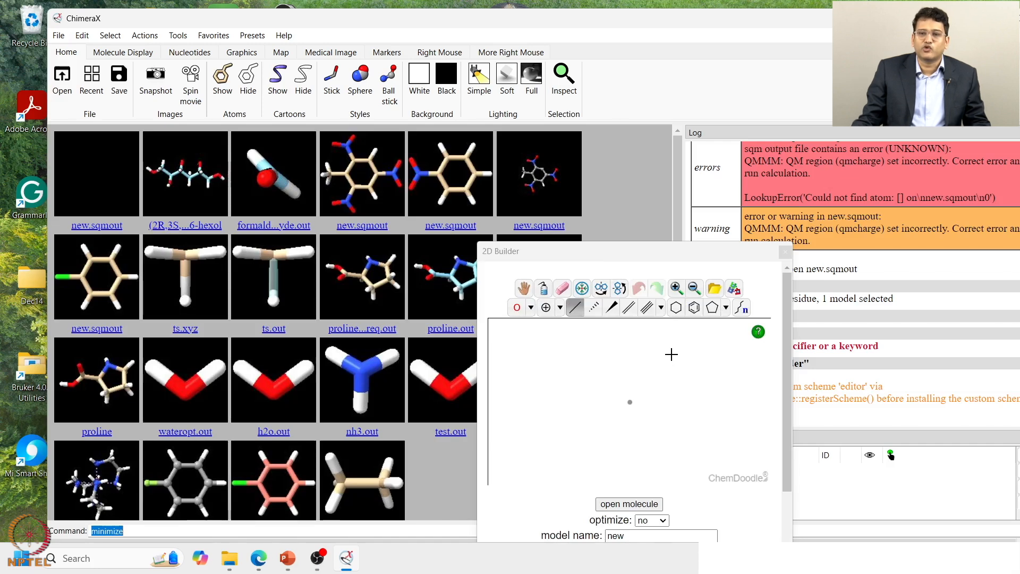
left_click(694, 308)
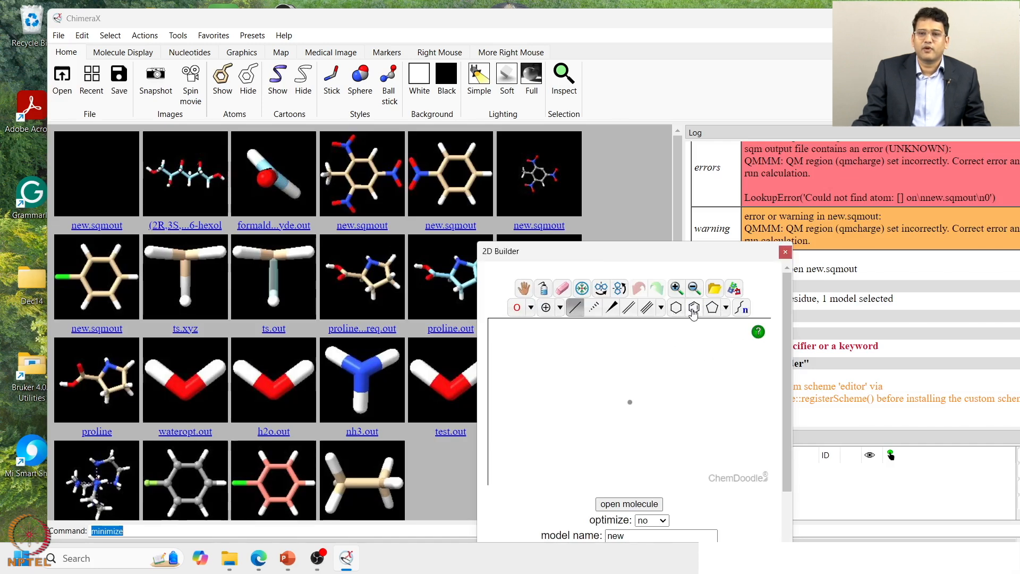
left_click(626, 396)
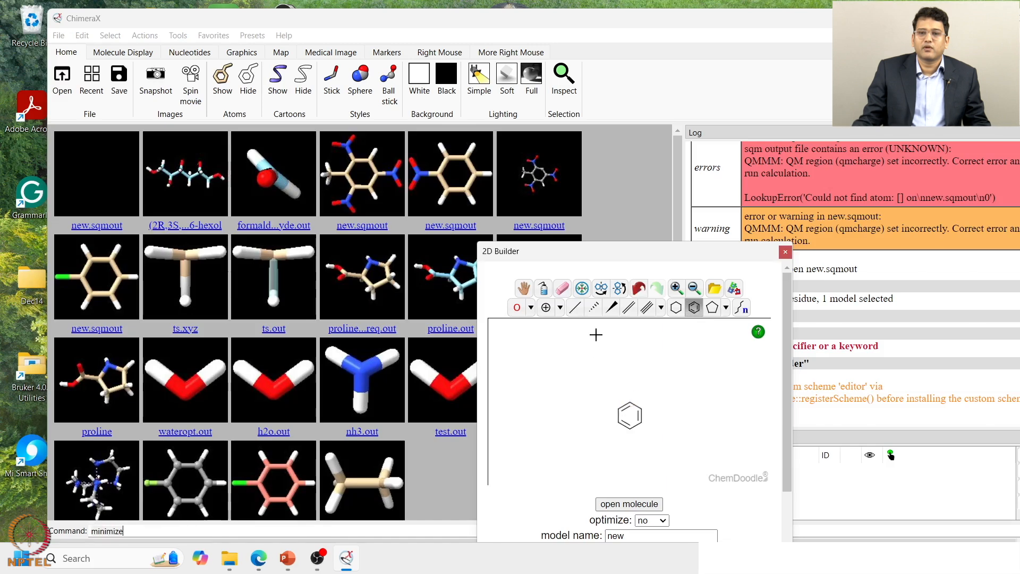
Attach a single bond to the upper carbon of the benzene ring and change its end atom to Cl.
left_click(575, 308)
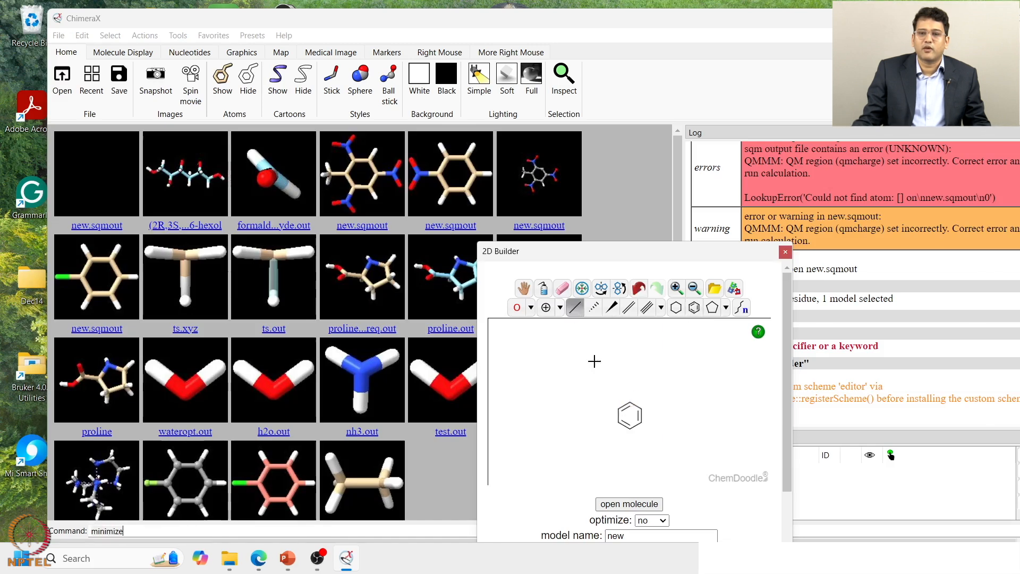
left_click(629, 402)
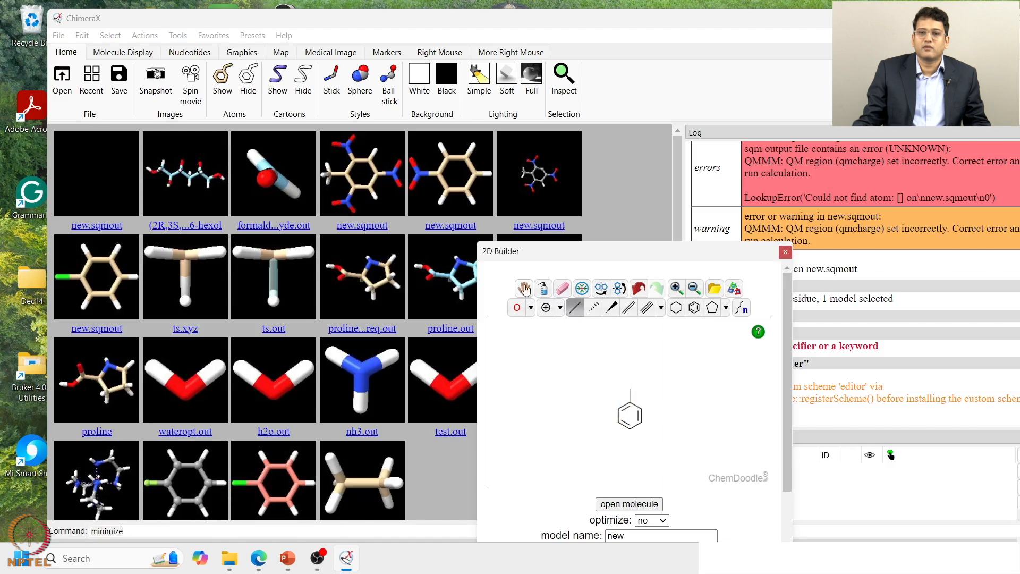
left_click(532, 308)
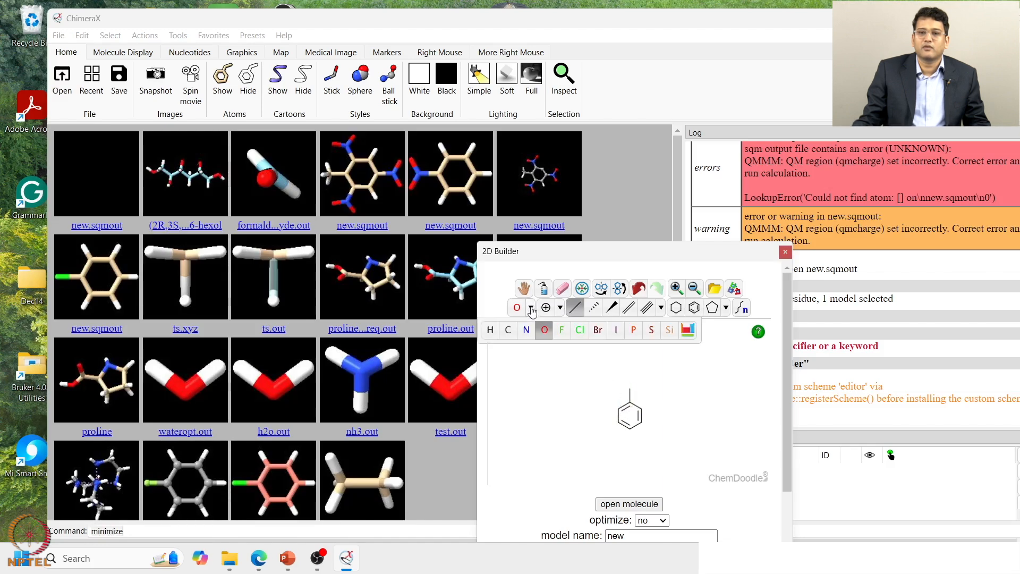
left_click(578, 330)
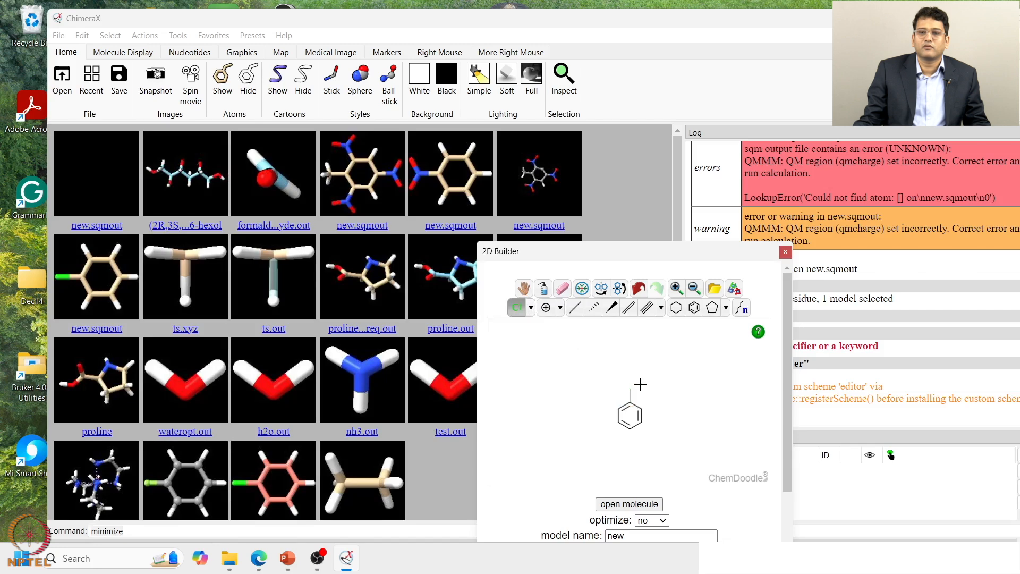
left_click(630, 388)
Open the drawn chlorobenzene as a 3D model without optimization and close the 2D Builder.
left_click_drag(651, 257, 684, 101)
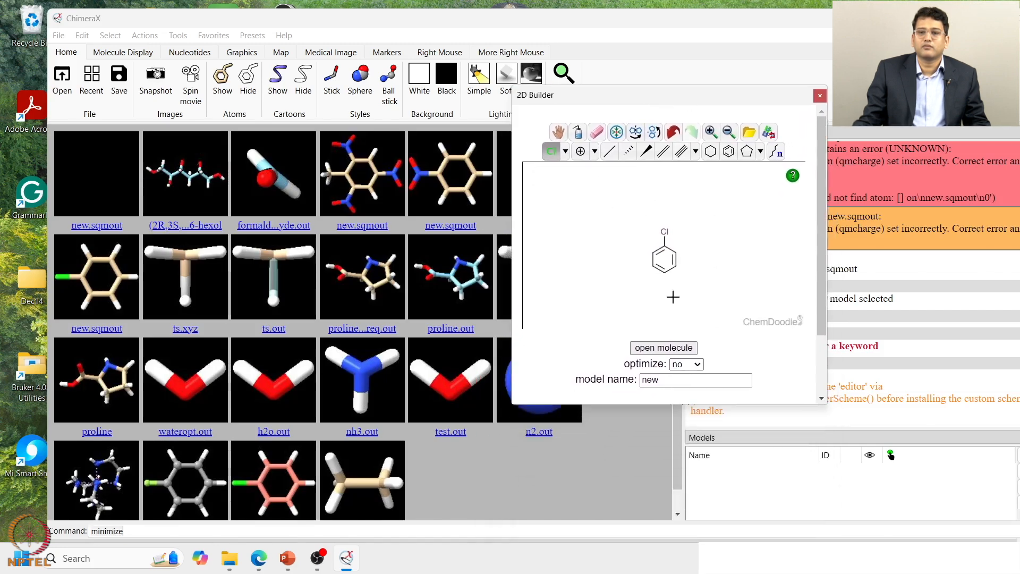
left_click(664, 348)
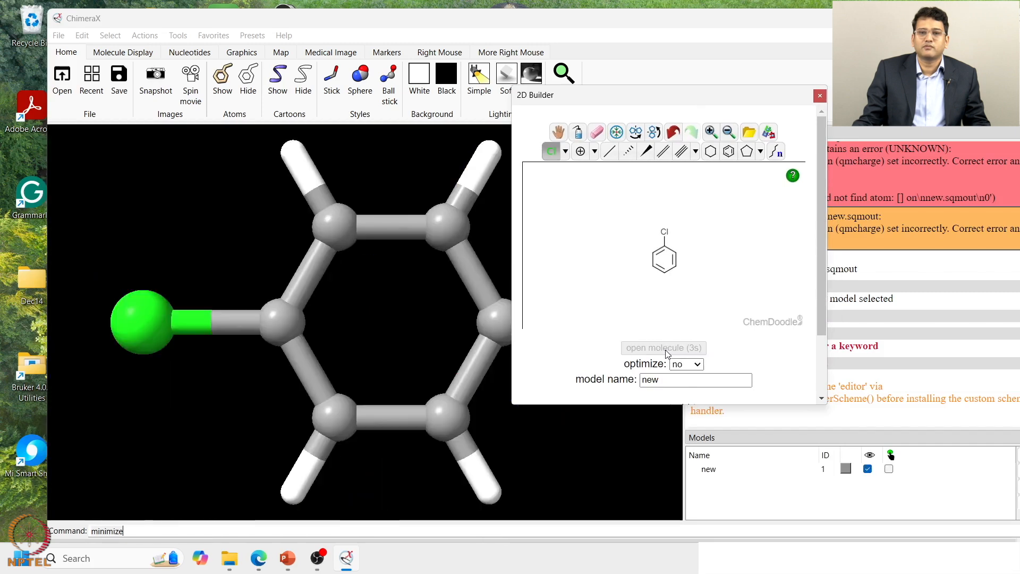
left_click_drag(630, 97, 817, 61)
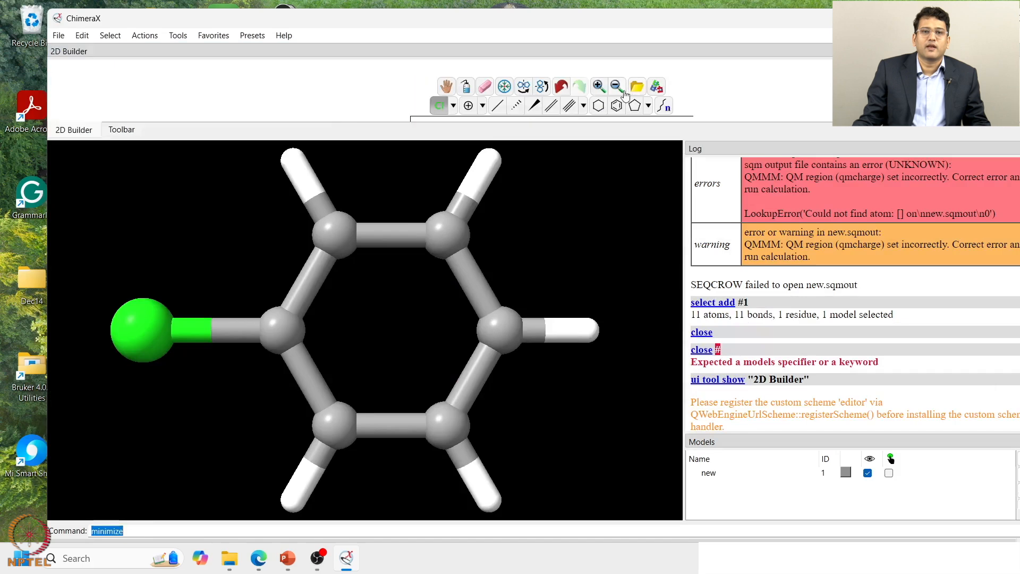
double_click(743, 21)
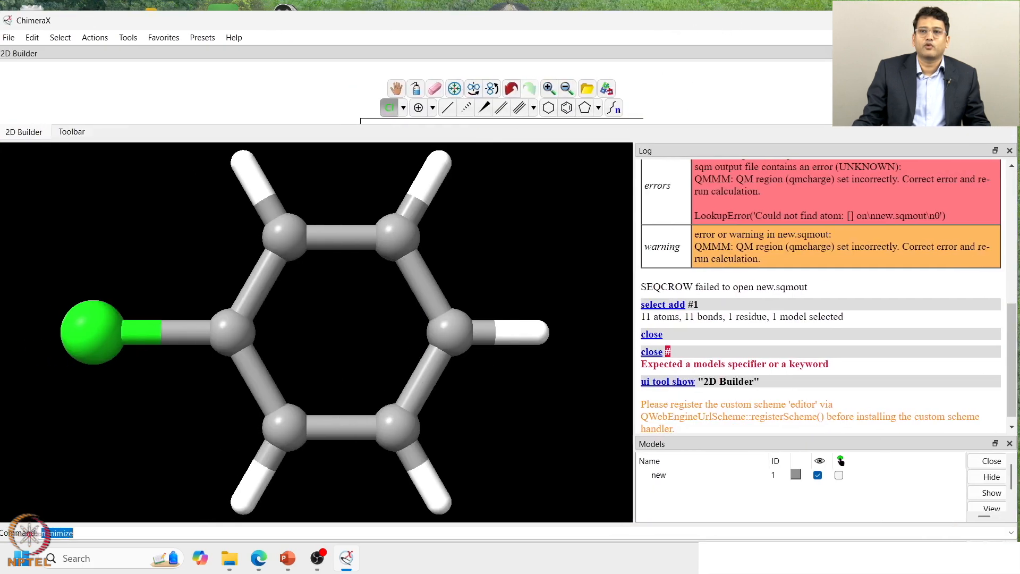
left_click(1010, 54)
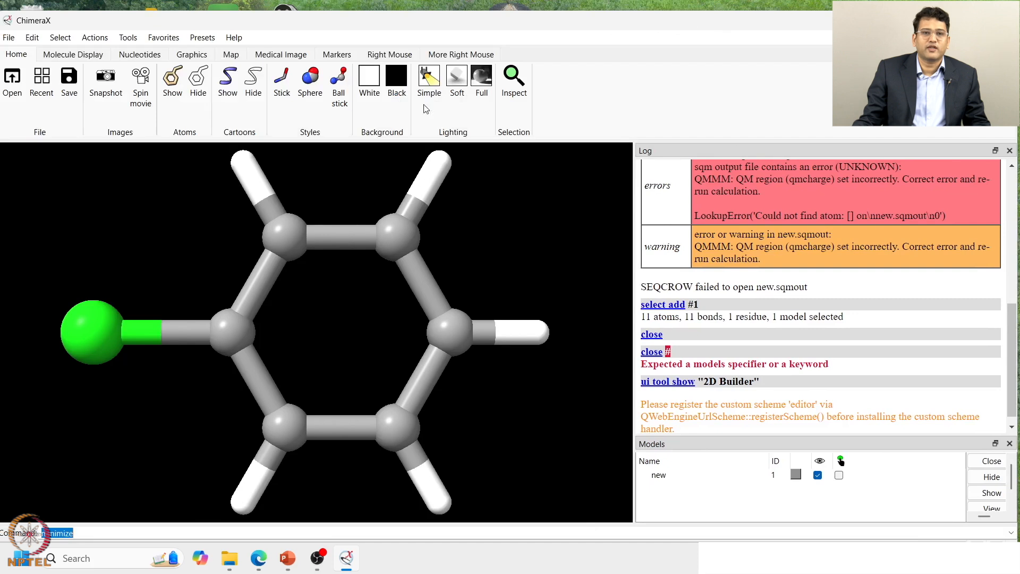
left_click(128, 38)
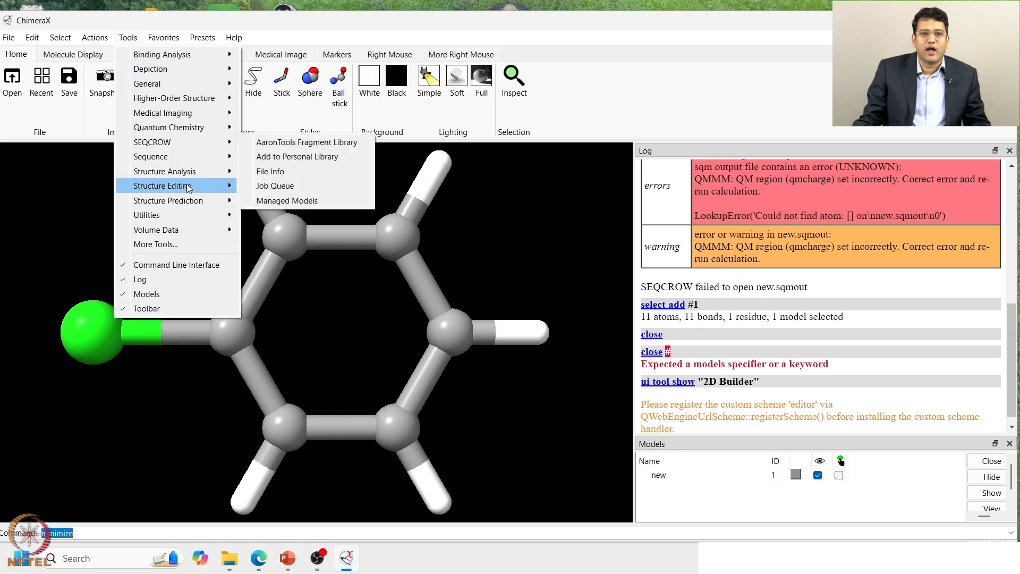
left_click(227, 22)
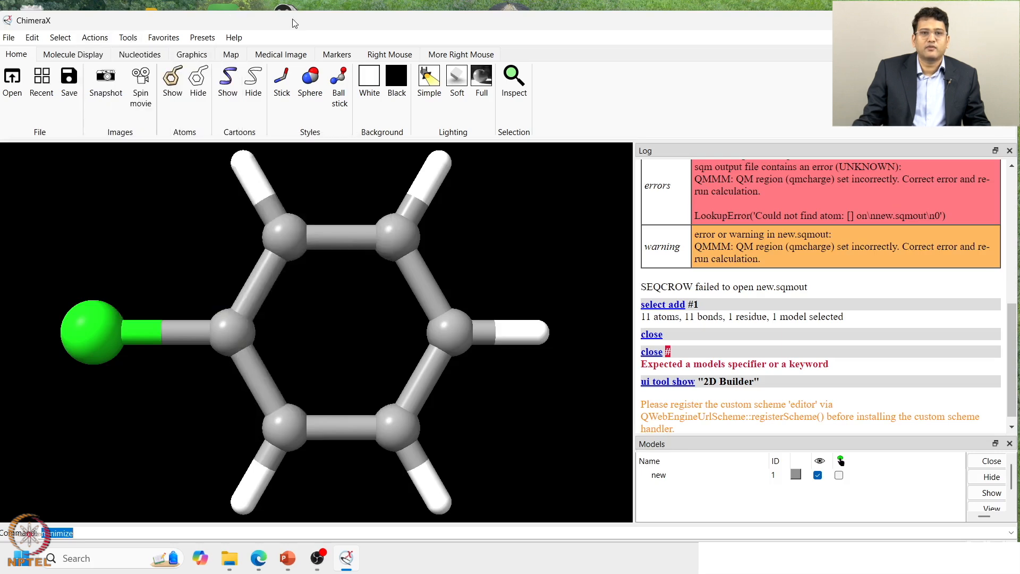
double_click(343, 29)
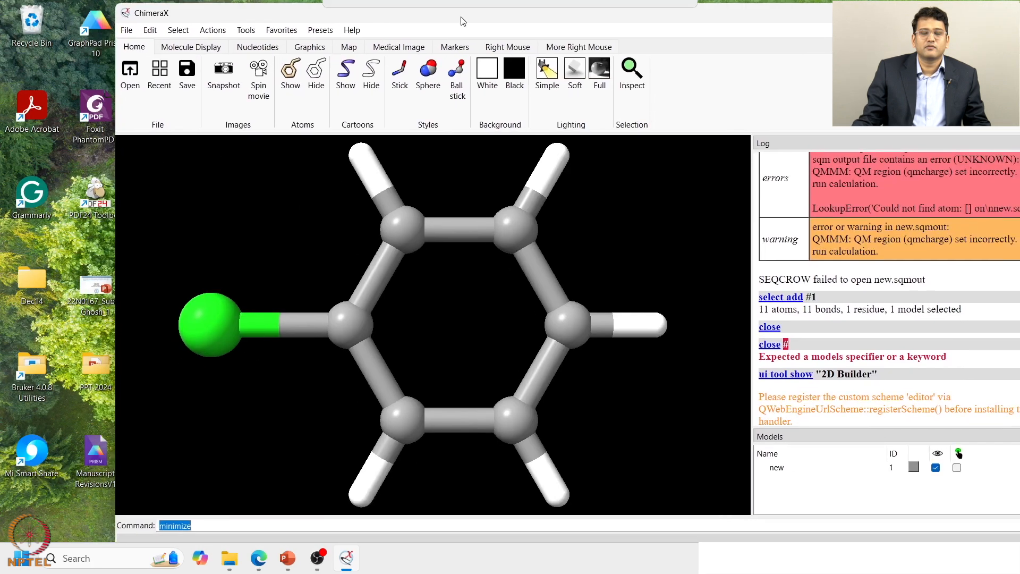
Start saving the 3D model and browse to the week2 folder inside Downloads\nptel as the destination.
left_click(128, 30)
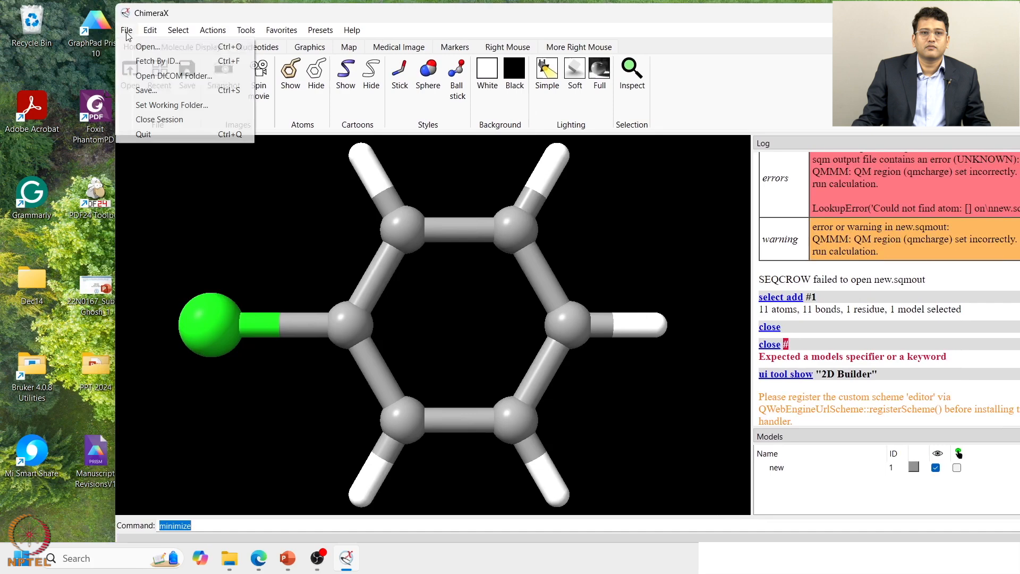
left_click(133, 92)
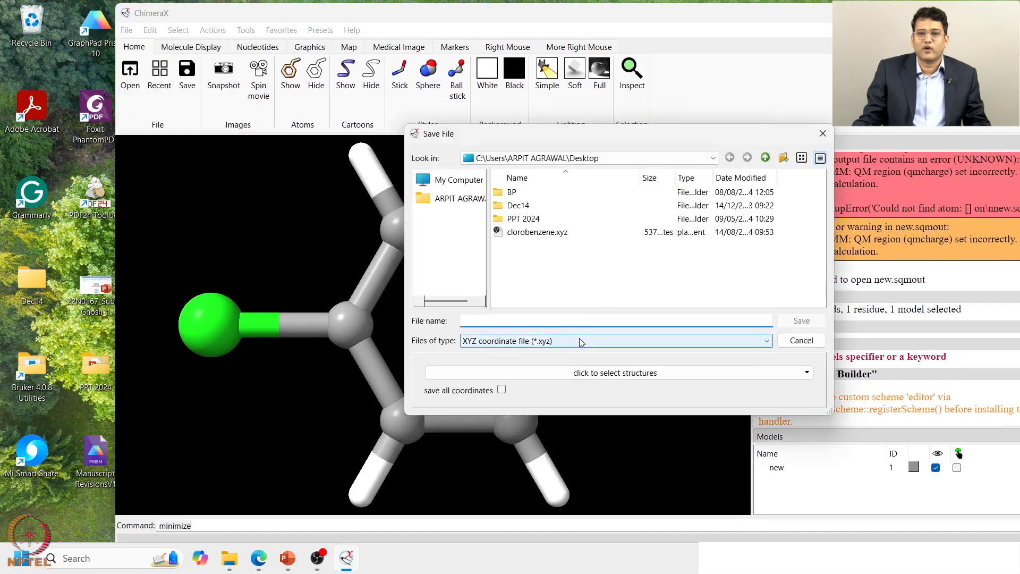
left_click(466, 186)
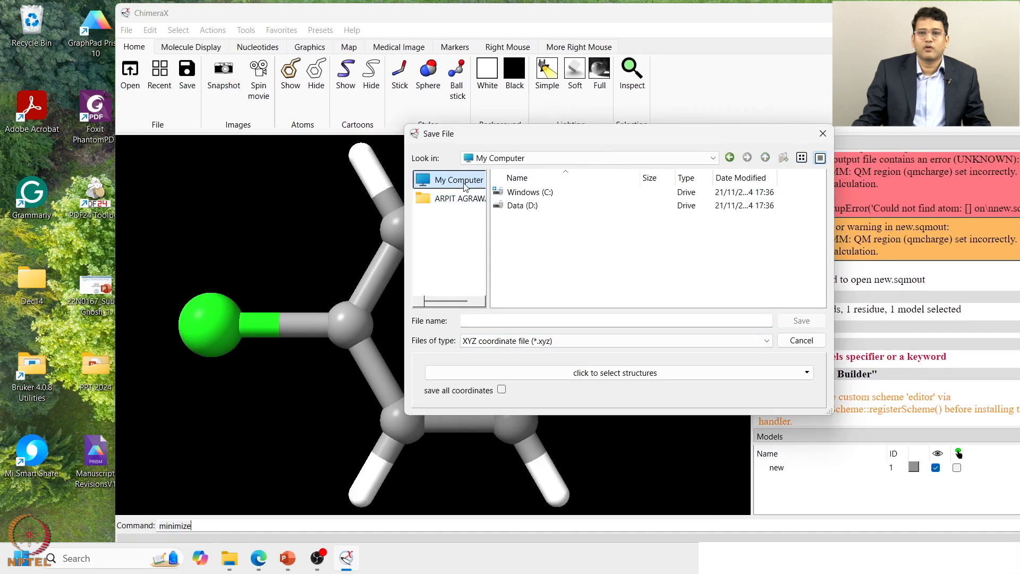
double_click(551, 195)
scroll(544, 221, "down", 1)
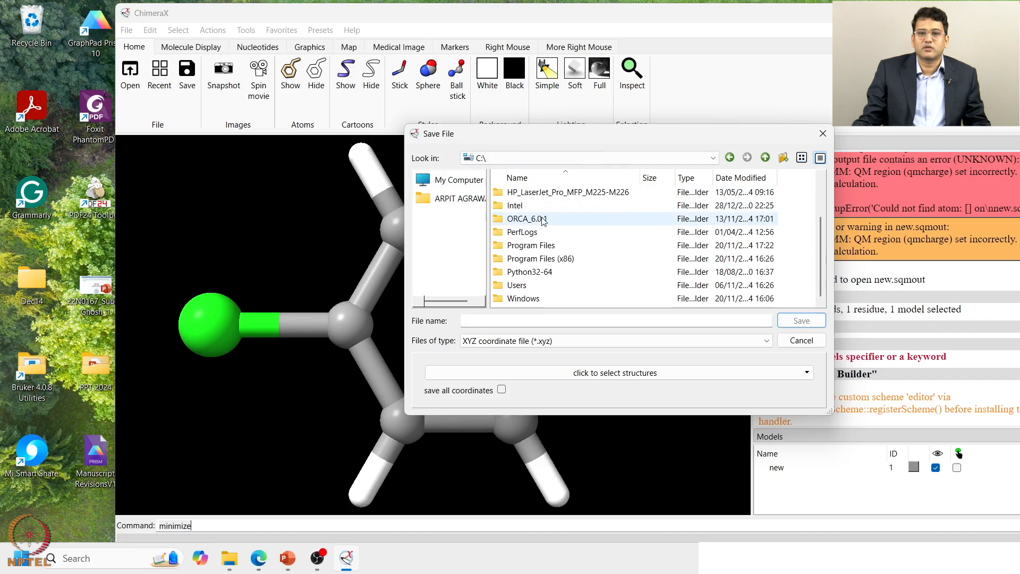
double_click(530, 286)
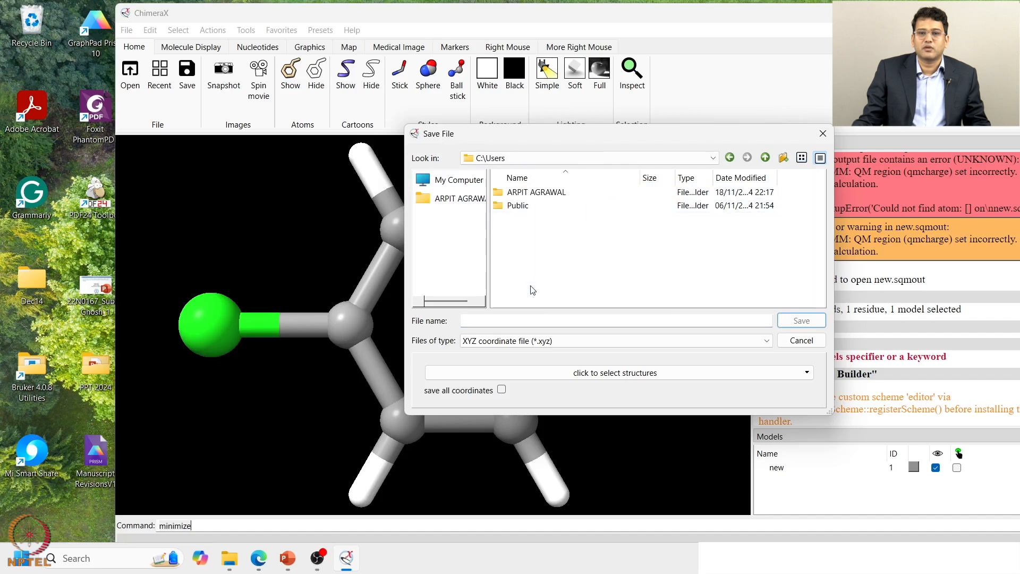
double_click(533, 194)
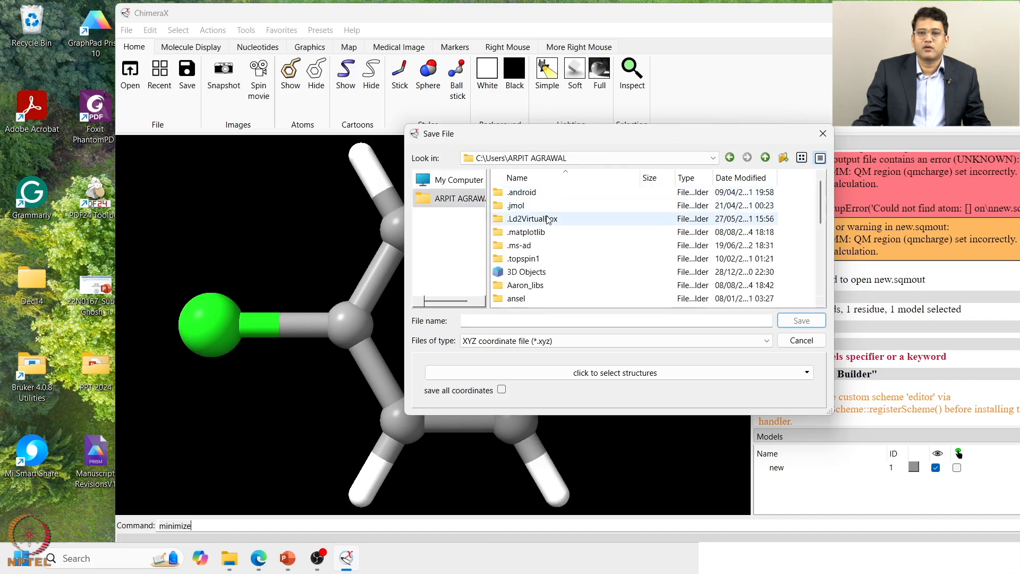
double_click(511, 275)
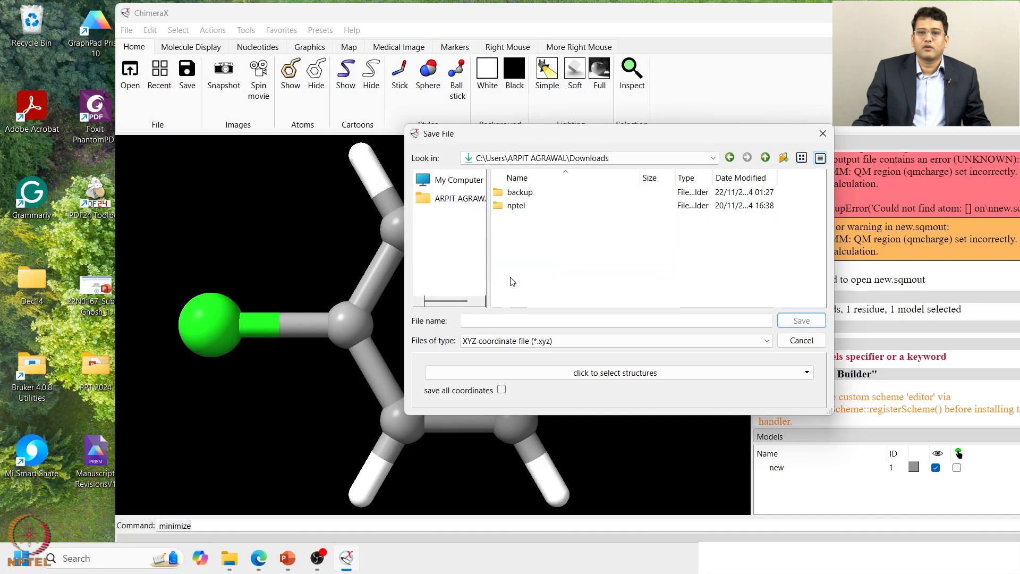
double_click(524, 207)
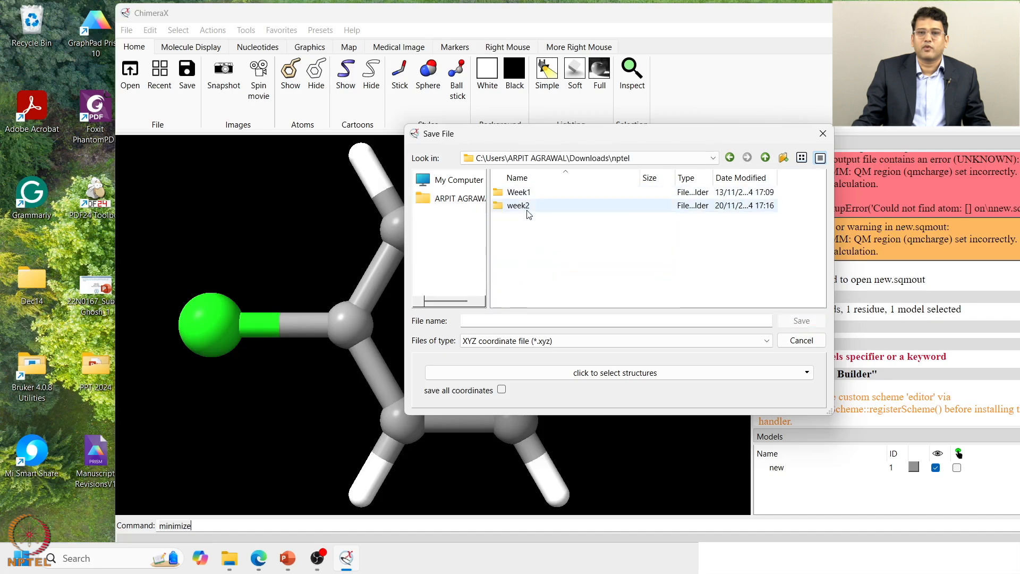
double_click(518, 207)
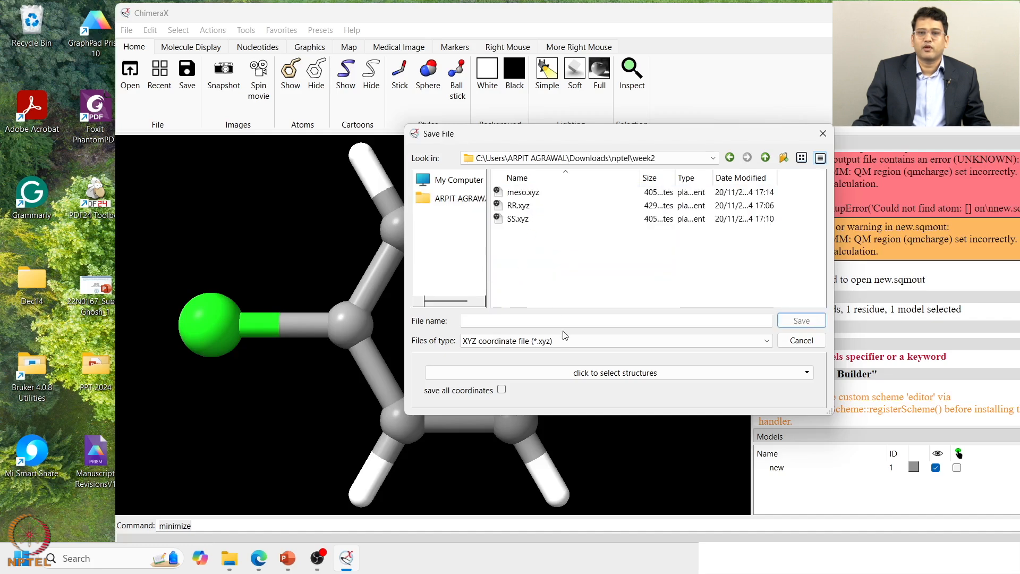
Name the file cholobenzene and save it as an XYZ coordinate file.
left_click(547, 319)
type("c")
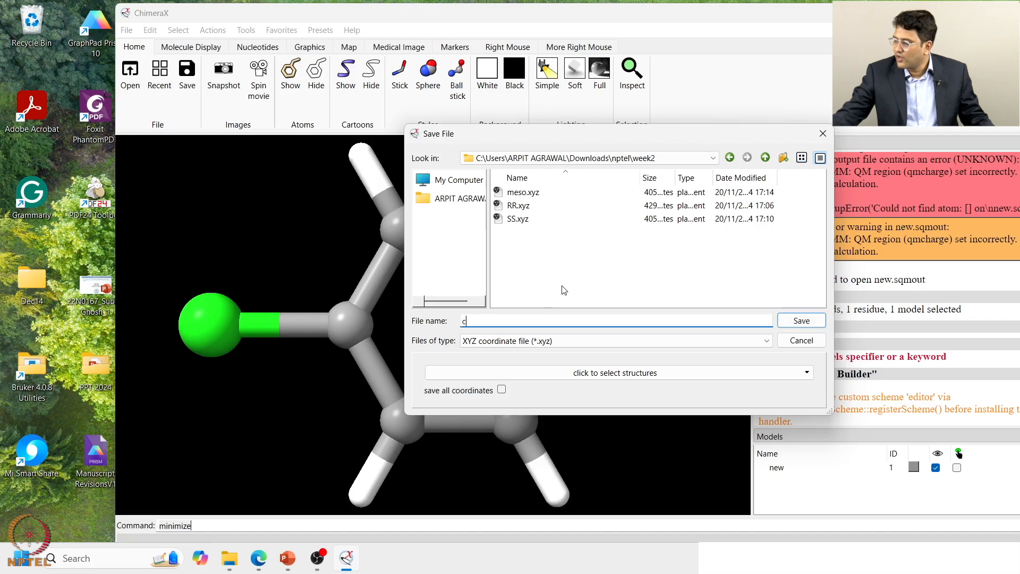
type("holo")
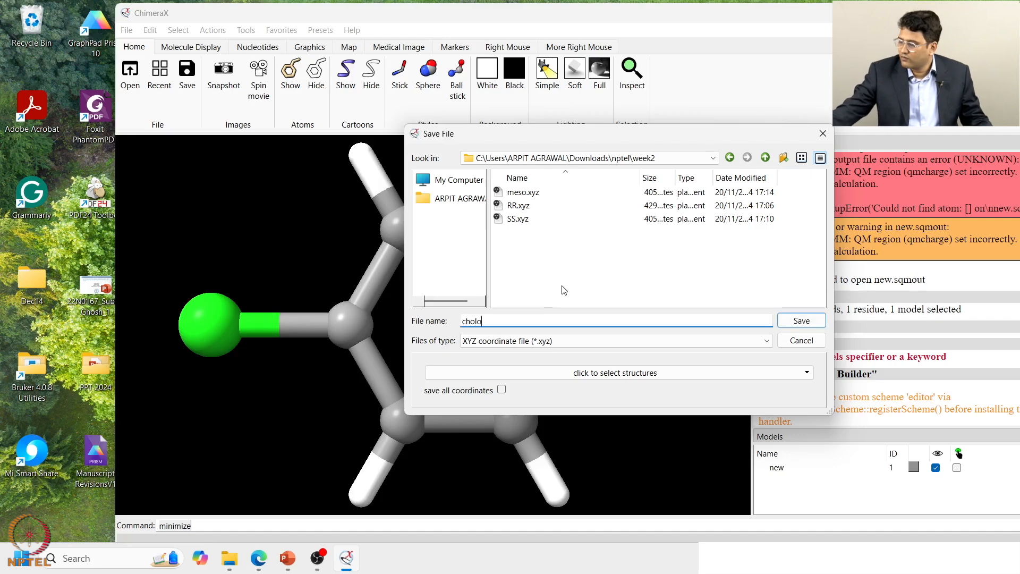
type("benzene")
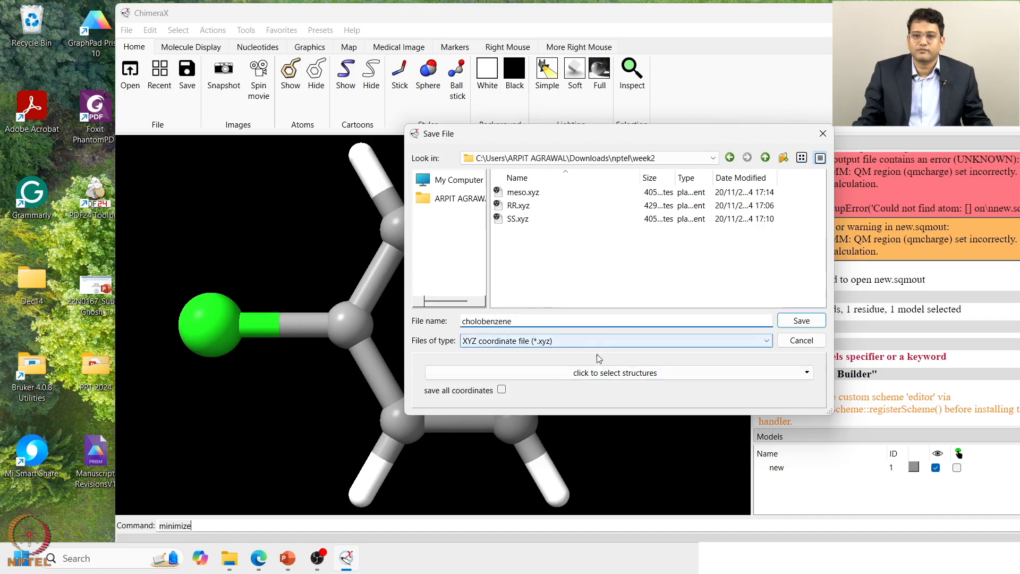
left_click(802, 322)
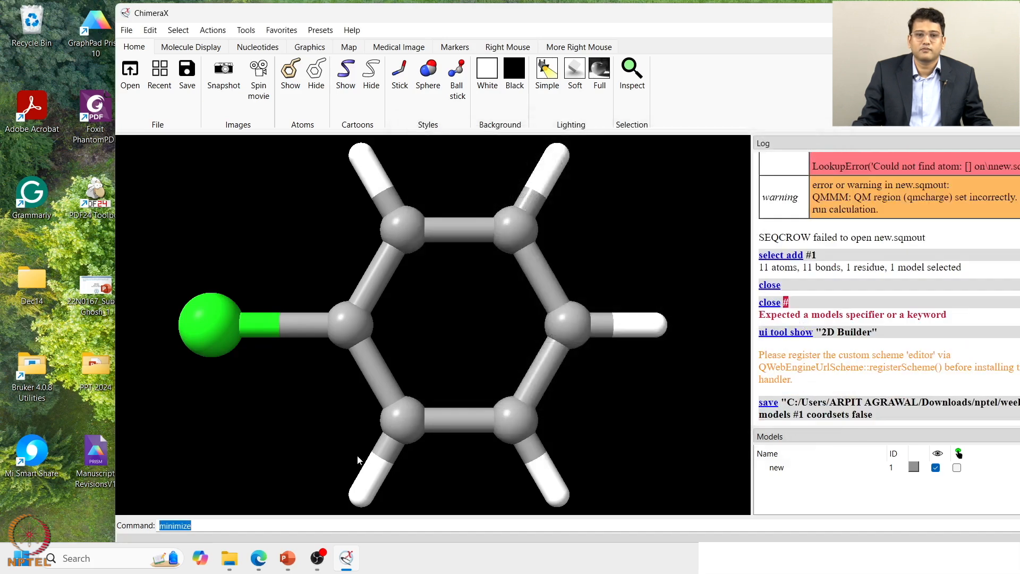
Switch to File Explorer and open the week2 folder inside Downloads\nptel.
mouse_move(231, 558)
left_click(234, 525)
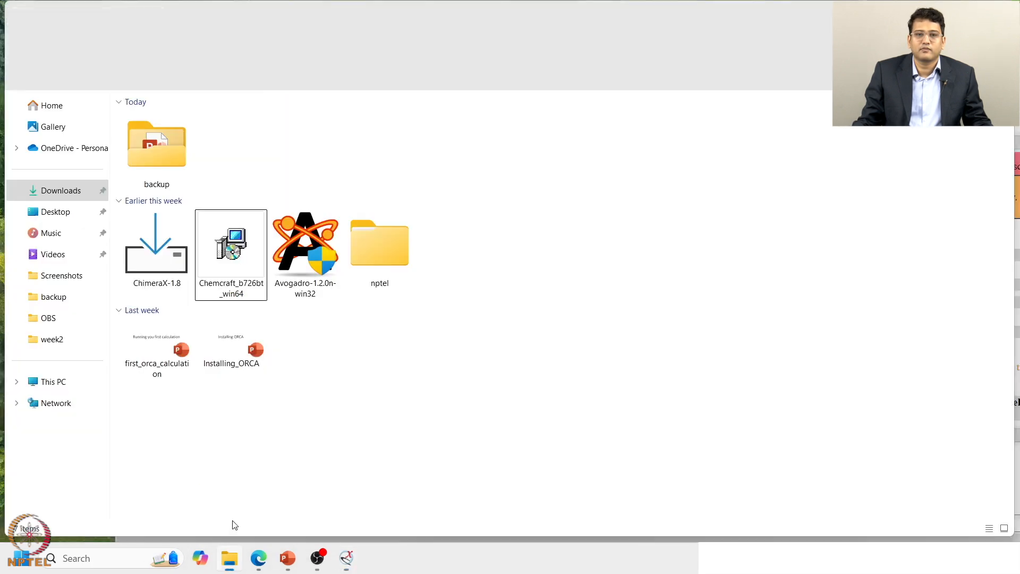
double_click(395, 254)
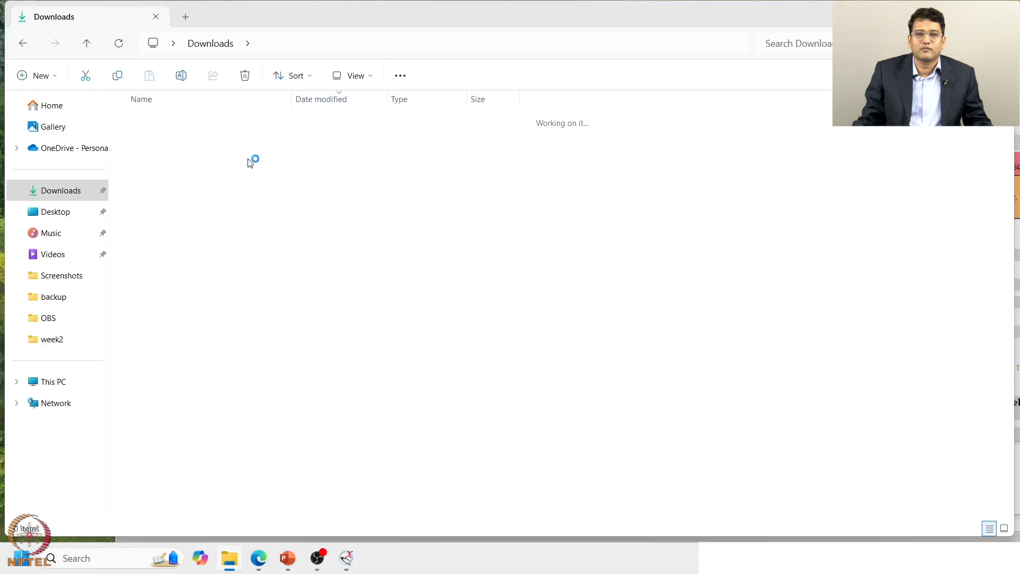
double_click(155, 138)
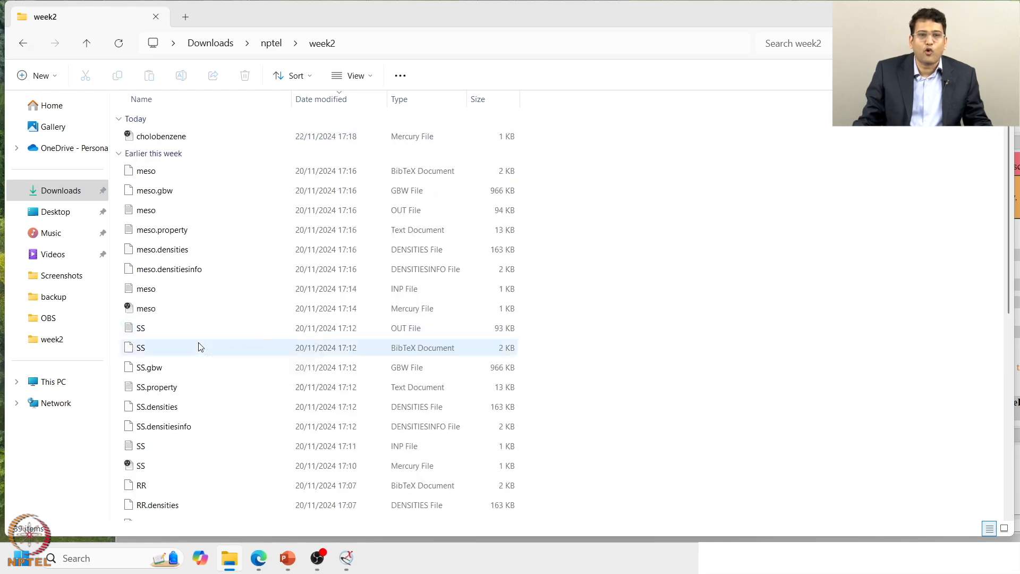
Open the formaldehyde INP file from the week2 folder in Notepad.
scroll(216, 362, "down", 7)
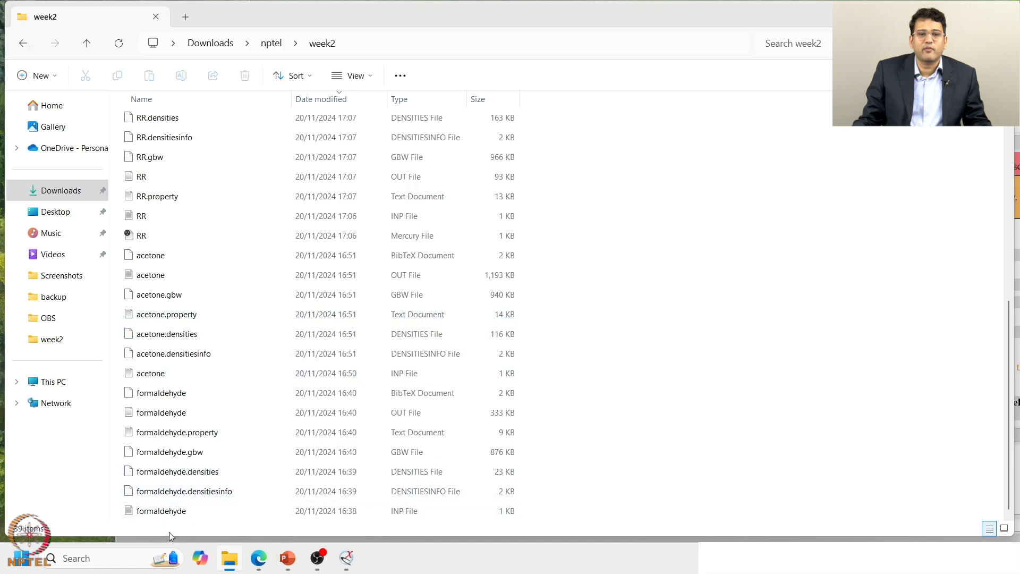
left_click(177, 518)
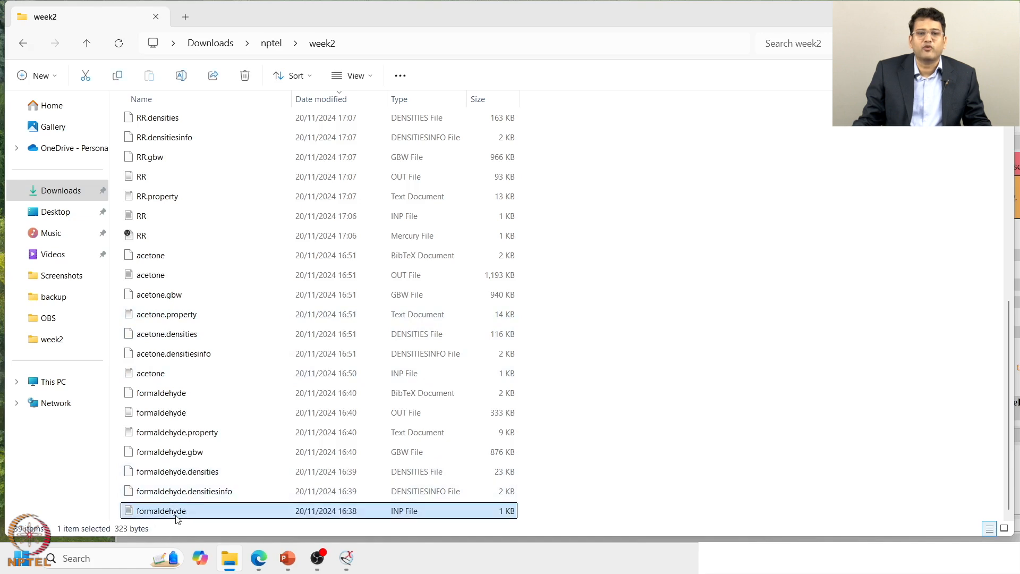
double_click(176, 516)
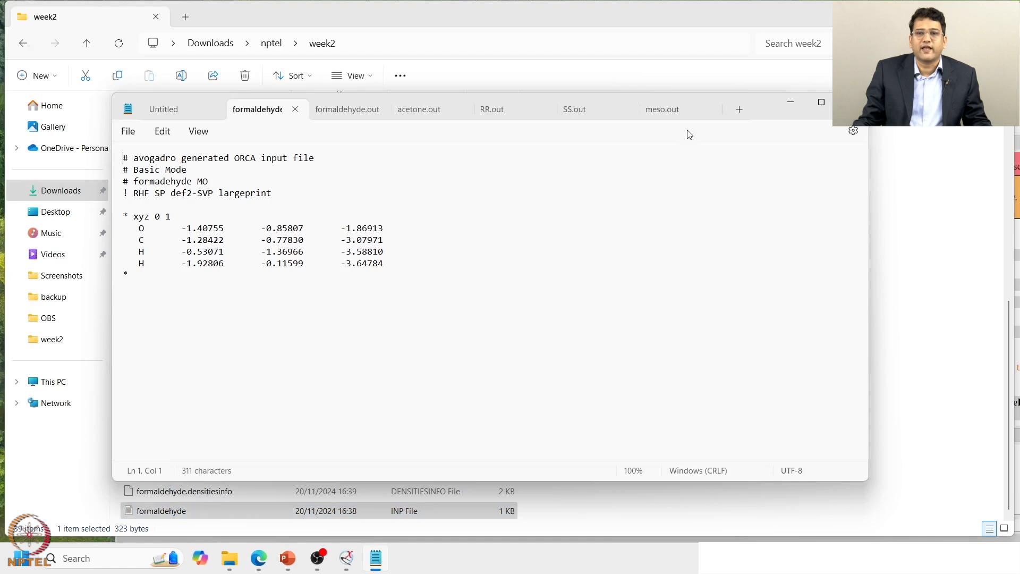
Copy the formaldehyde input's header, from the first comment line through "* xyz 0 1", into a new blank Notepad document.
left_click(740, 110)
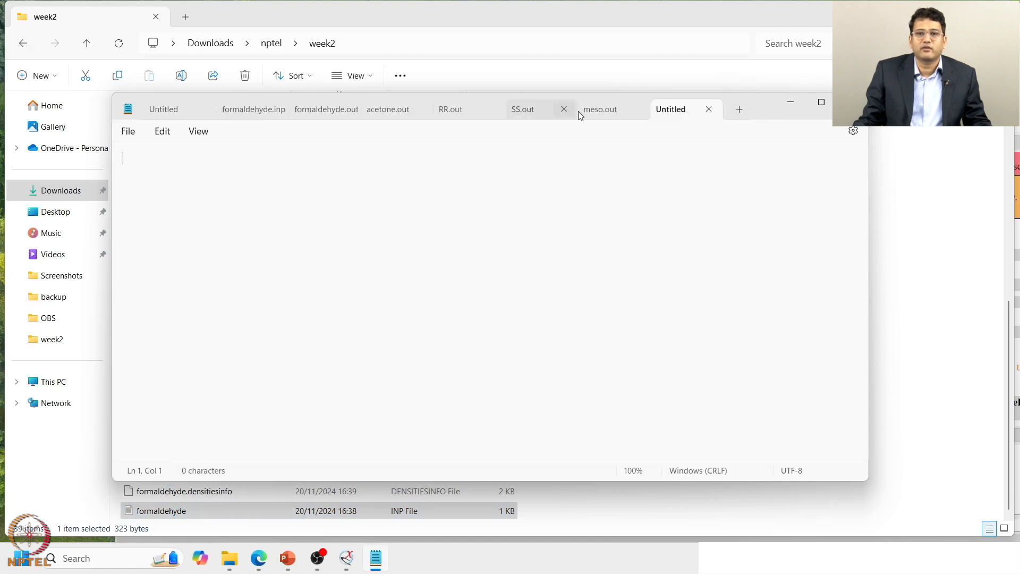
left_click(593, 112)
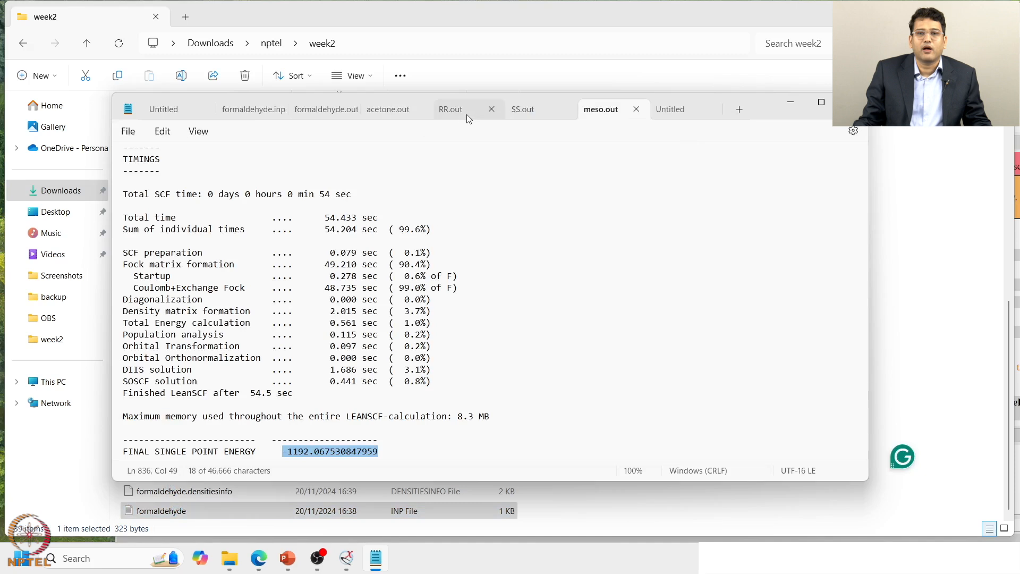
left_click(249, 113)
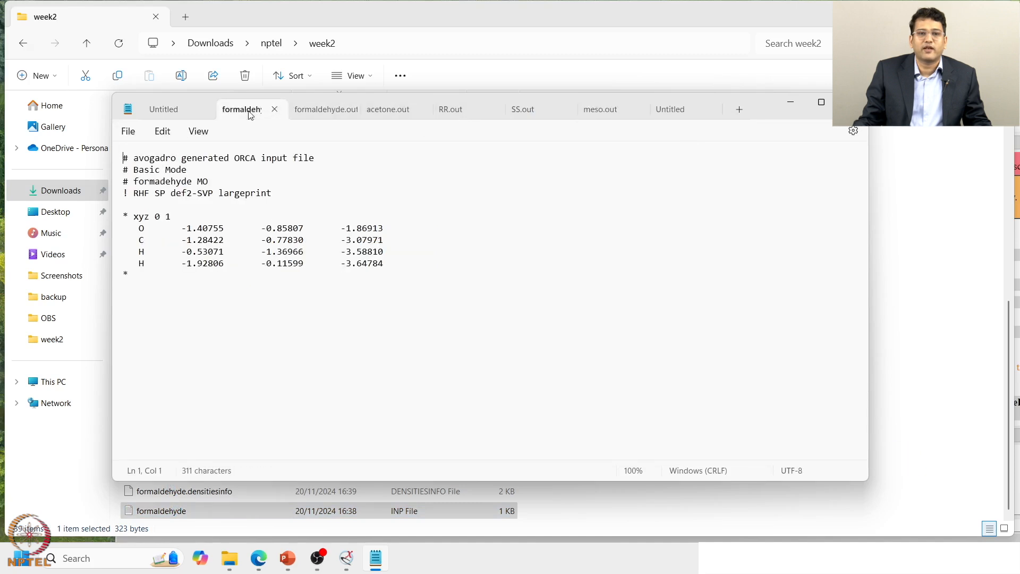
left_click_drag(287, 193, 136, 163)
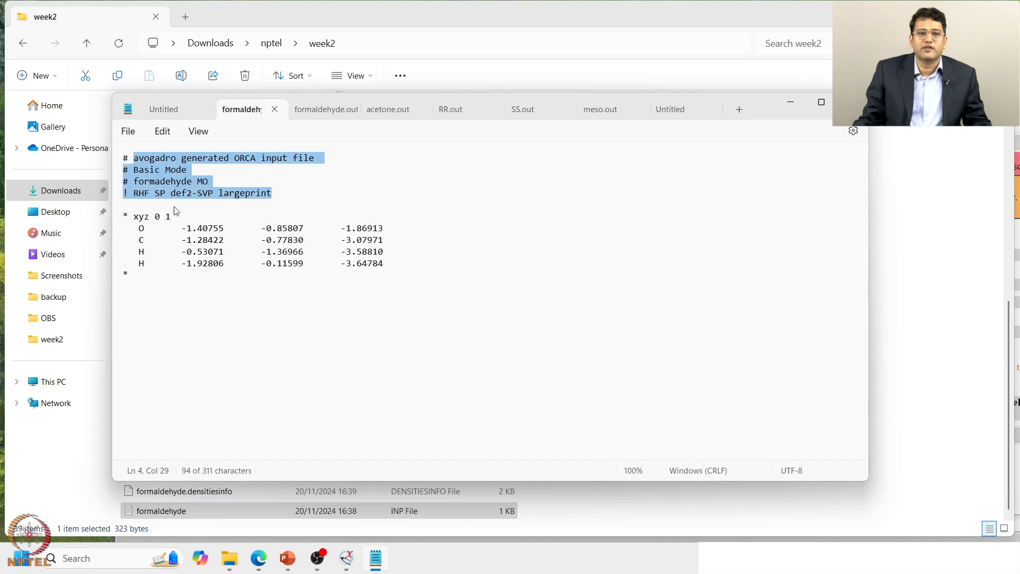
left_click_drag(177, 214, 123, 162)
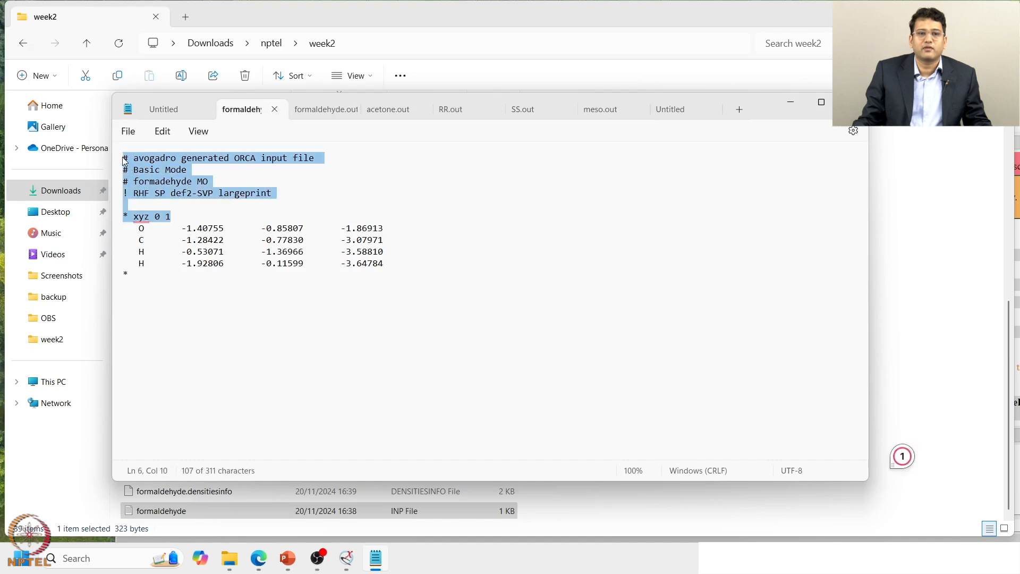
right_click(160, 167)
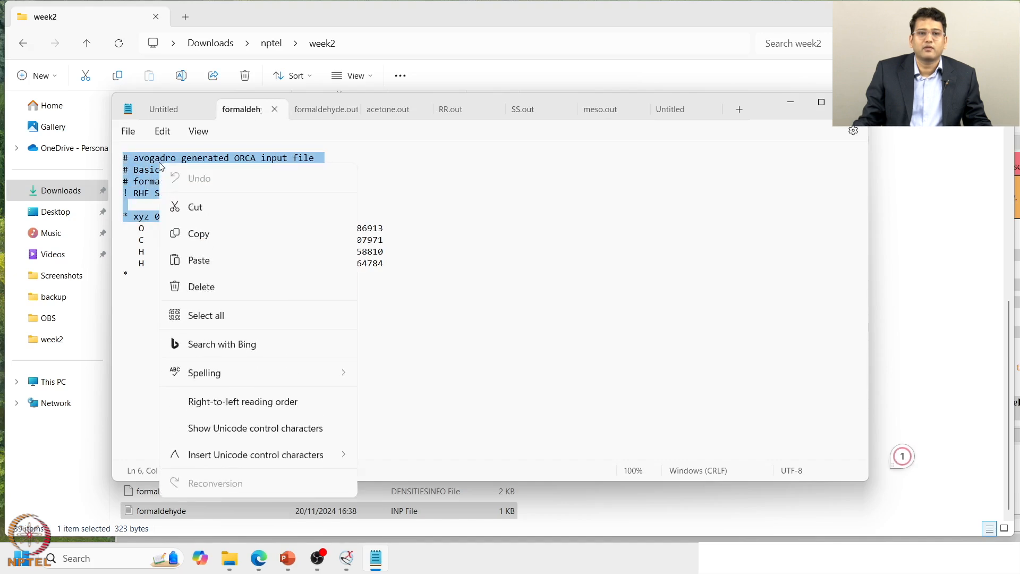
left_click(207, 240)
left_click(674, 110)
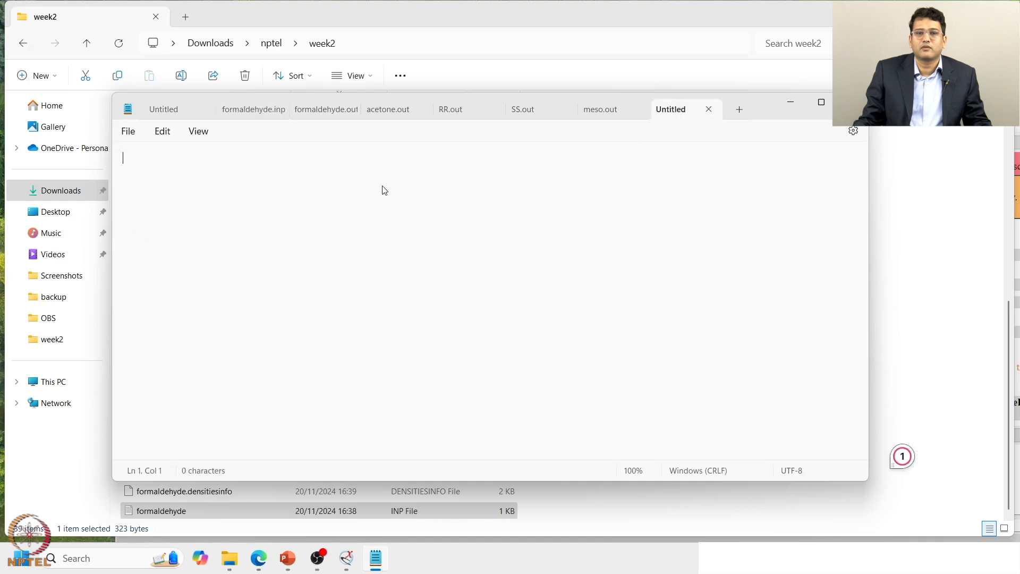
right_click(229, 191)
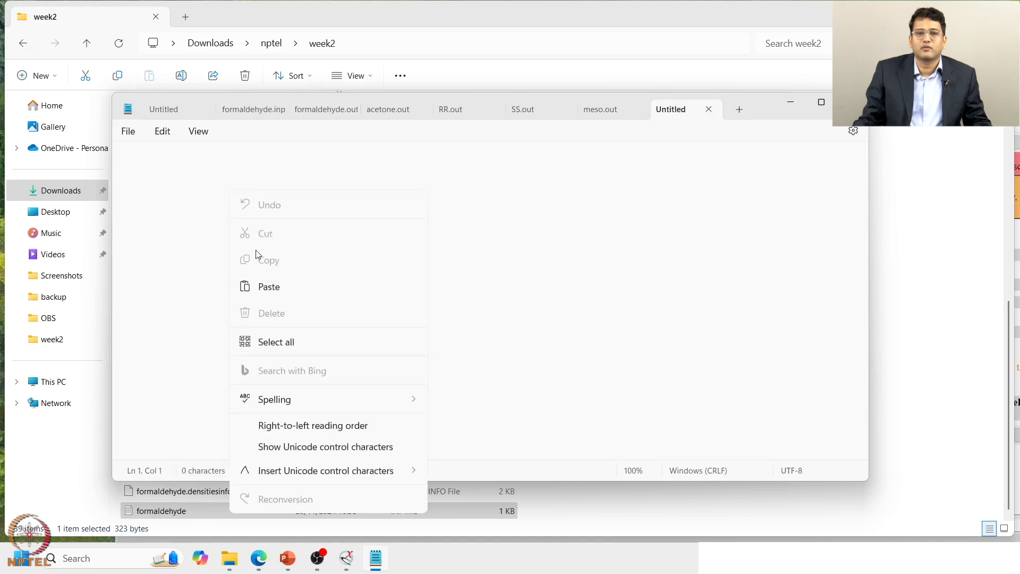
left_click(267, 291)
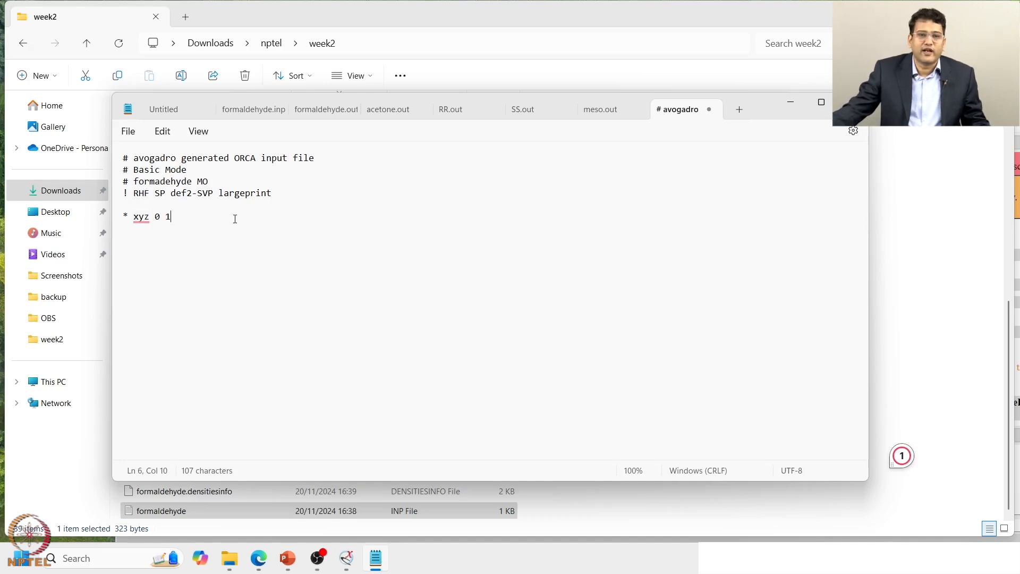
Change the keyword xyz to xyzfile in the coordinate line and add a space after "0 1".
key("Left")
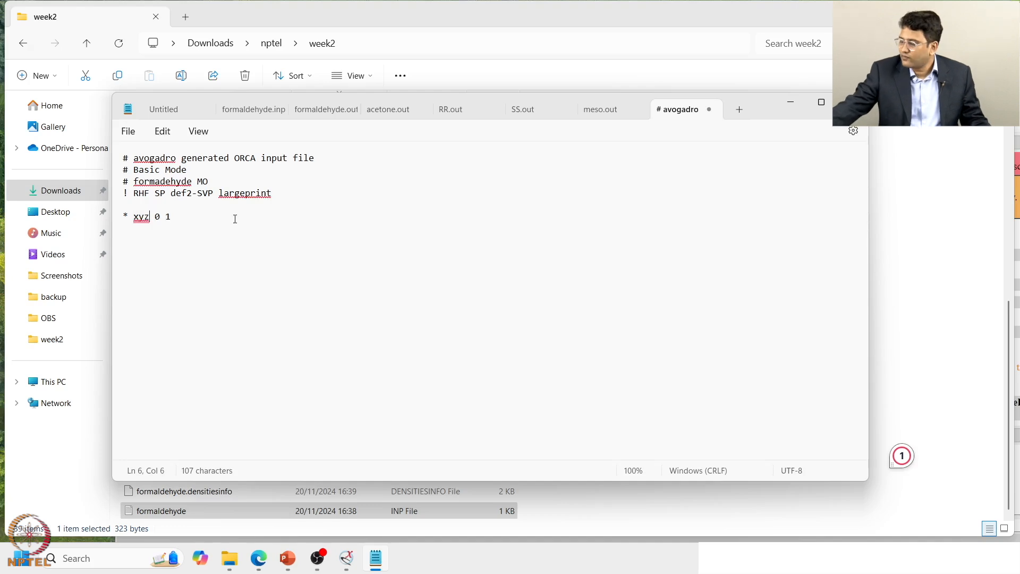
type("file")
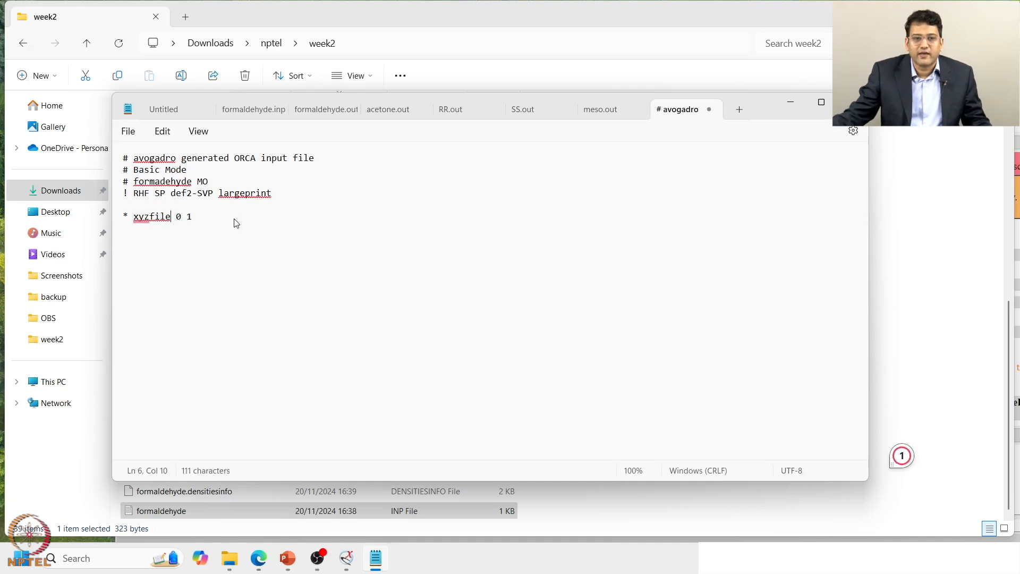
key("Right")
key("Right")
key("Right")
key("Right")
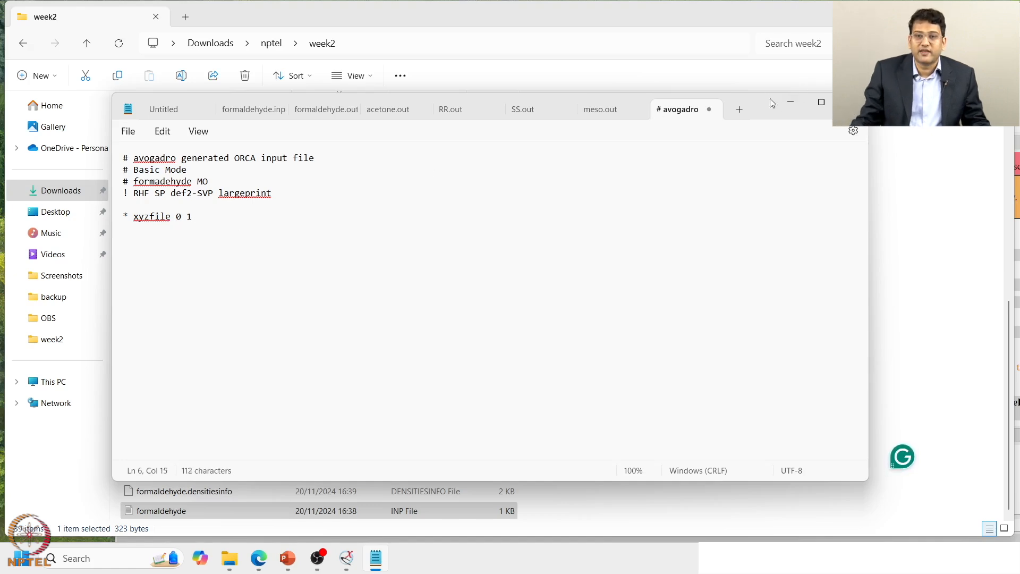
Switch to the week2 folder in File Explorer and check the cholobenzene file's type in its properties.
left_click(791, 105)
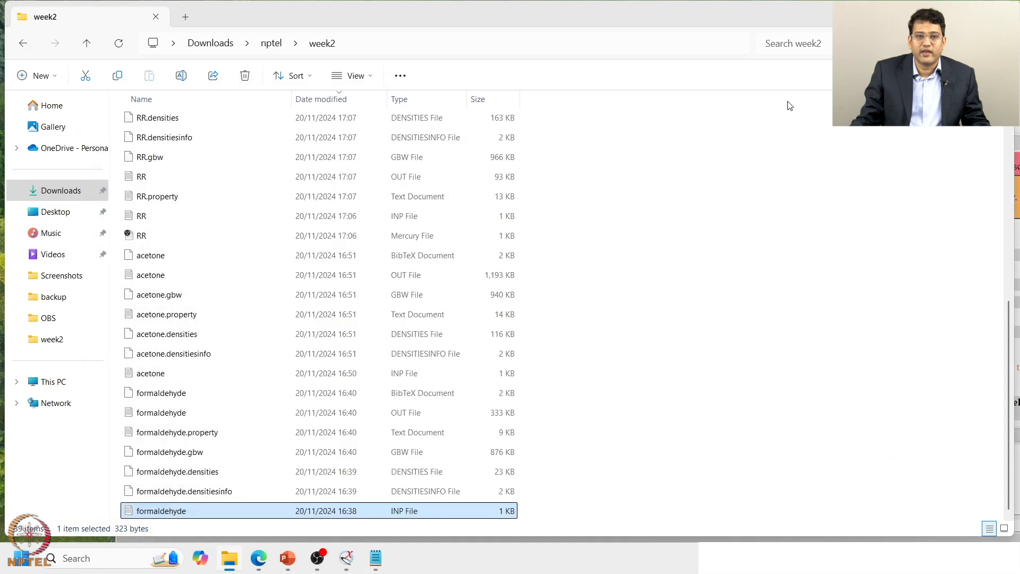
scroll(393, 234, "up", 5)
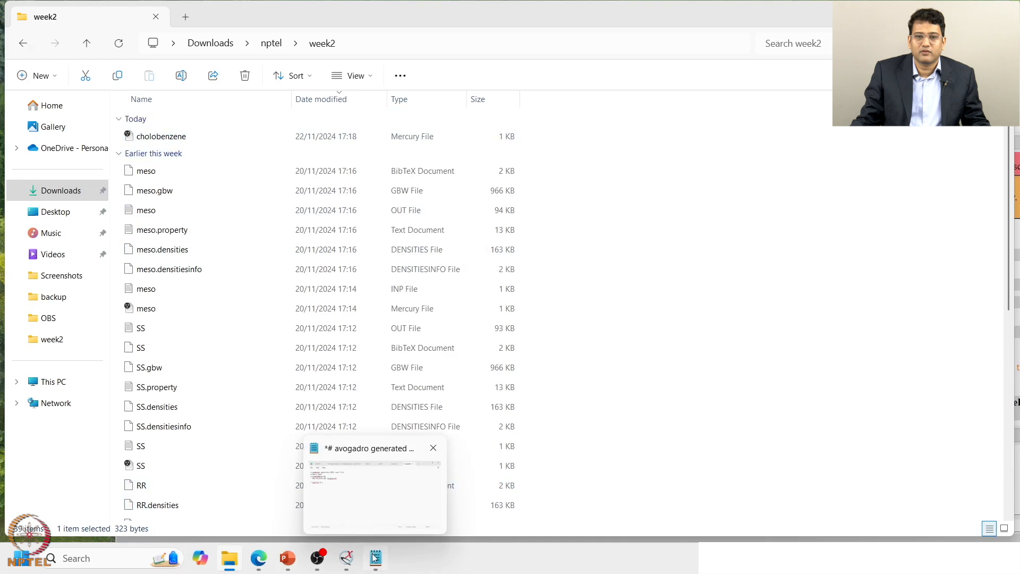
left_click(428, 136)
right_click(428, 137)
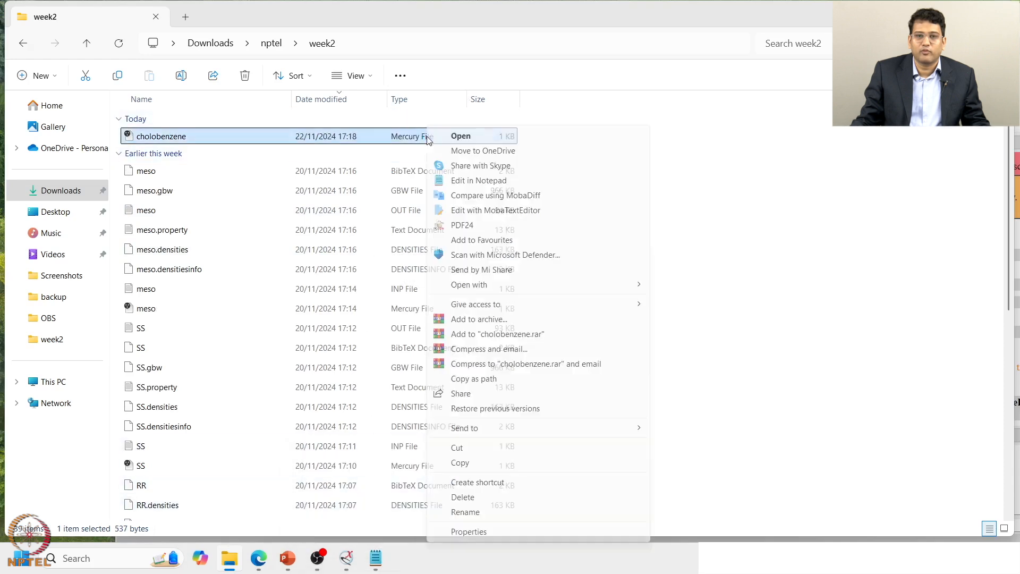
left_click(464, 534)
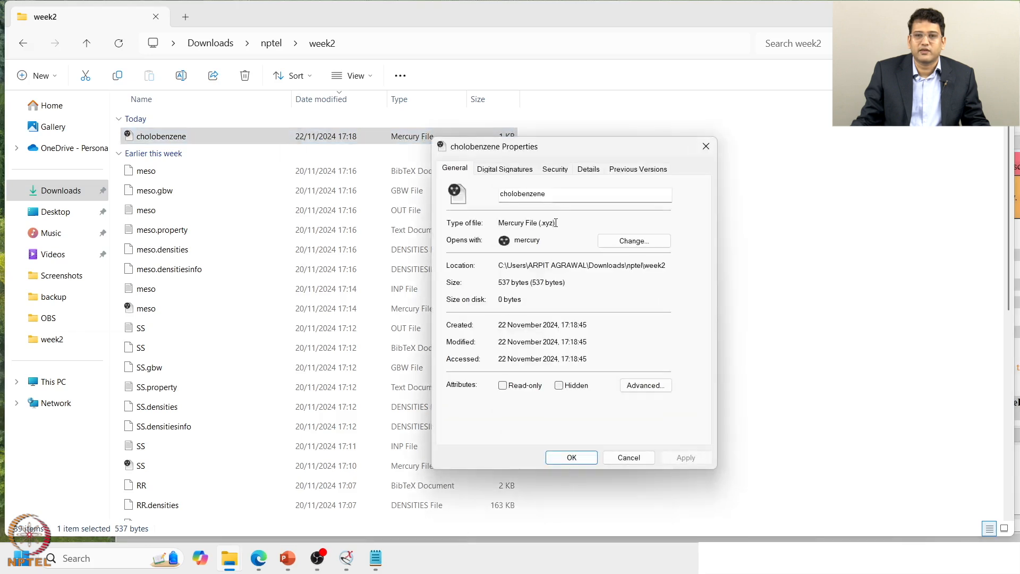
left_click(571, 458)
Back in Notepad, add chlorobenzene.xyz to the end of the xyzfile line and remove the space after its asterisk.
left_click(372, 561)
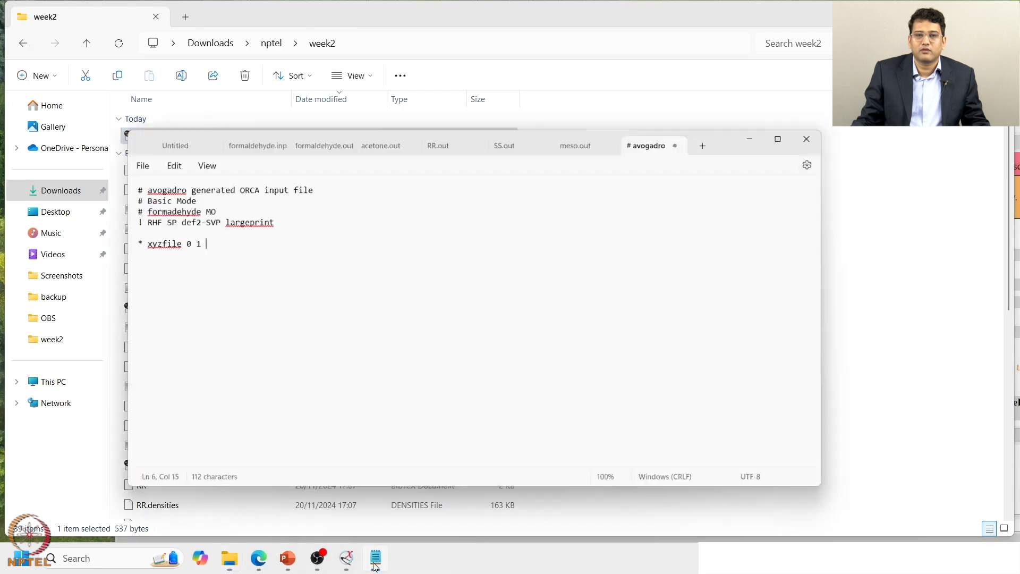
type("c")
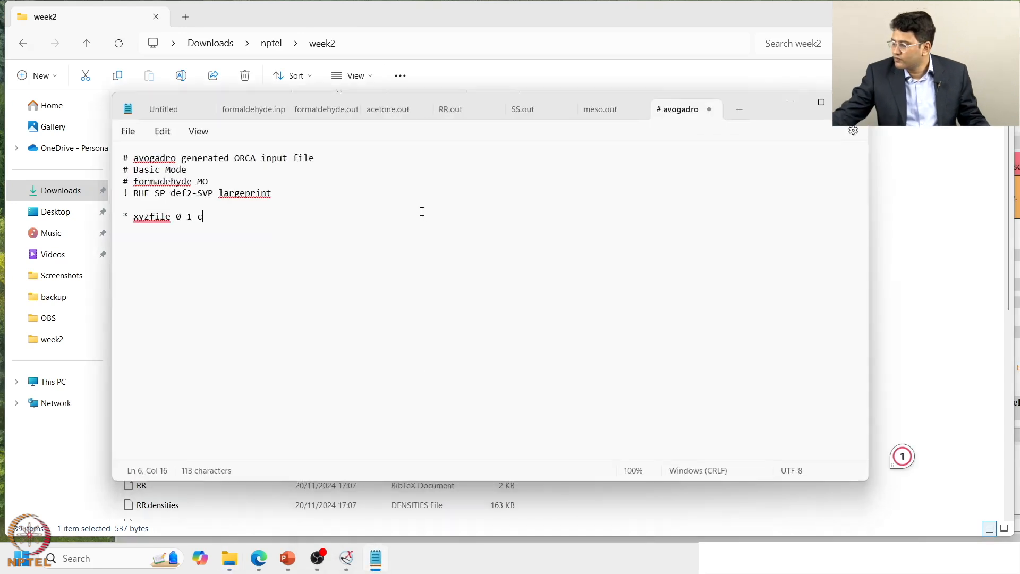
type("hlo")
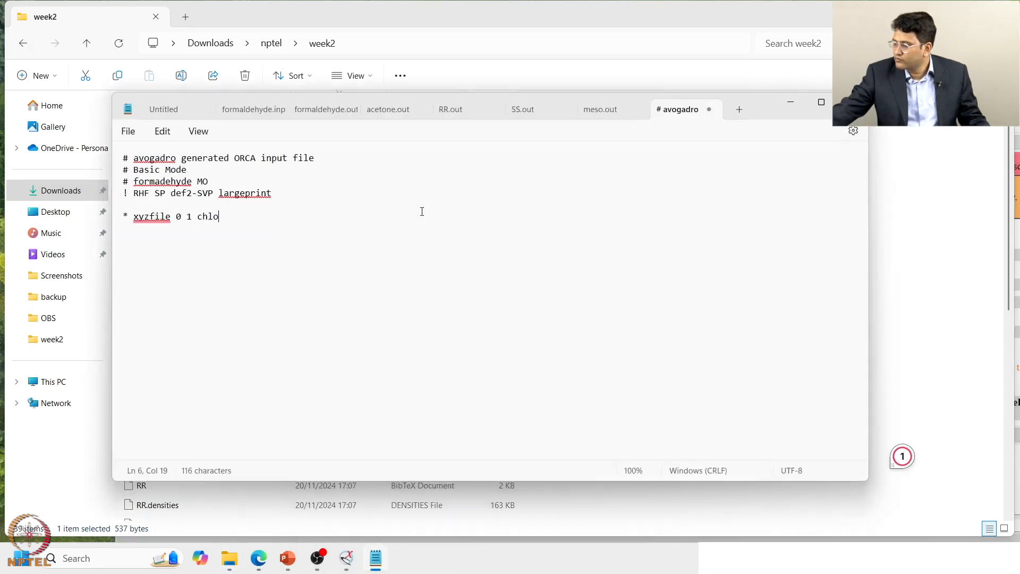
type("roben")
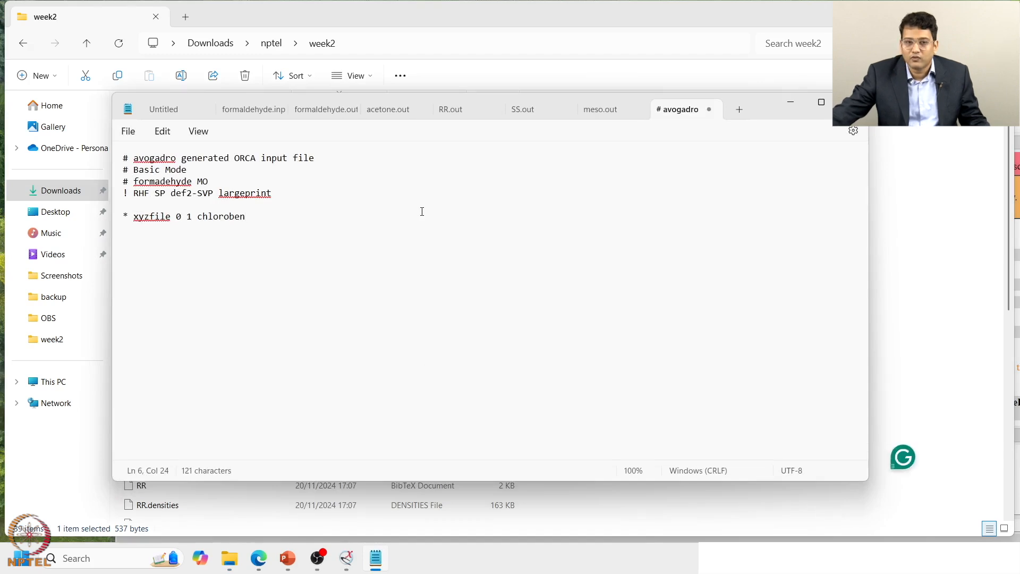
type("z")
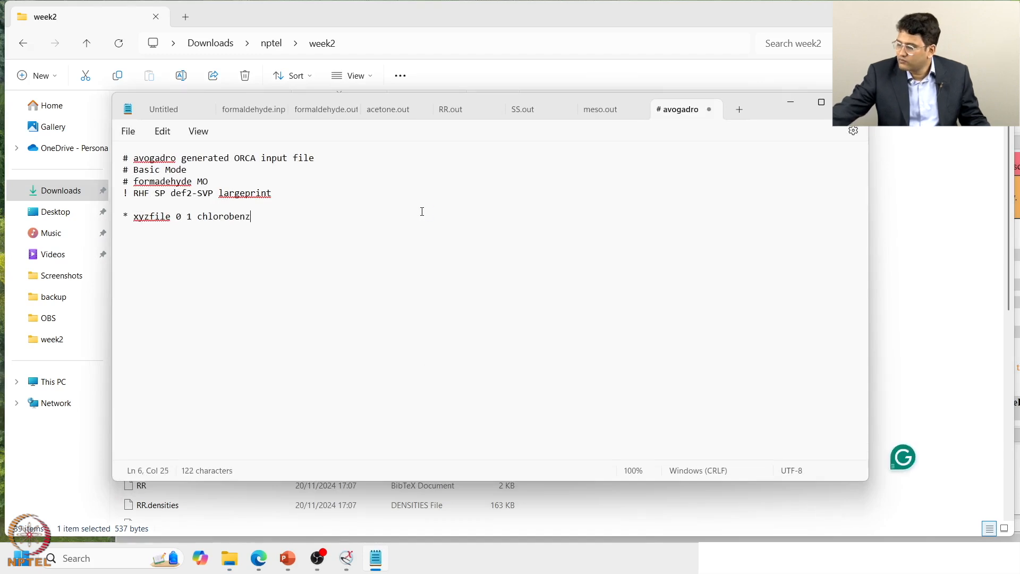
type("ene.")
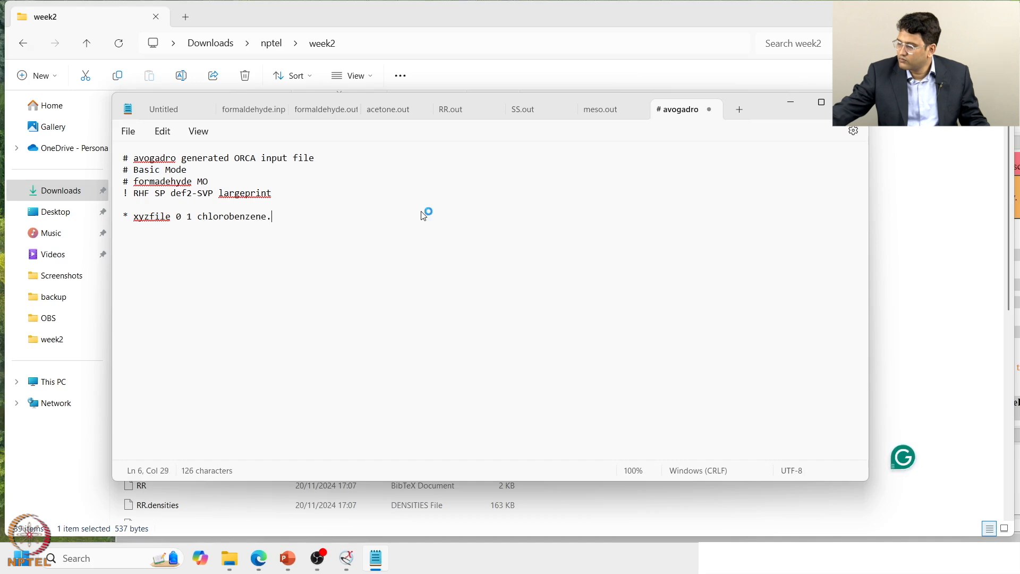
type("xyz")
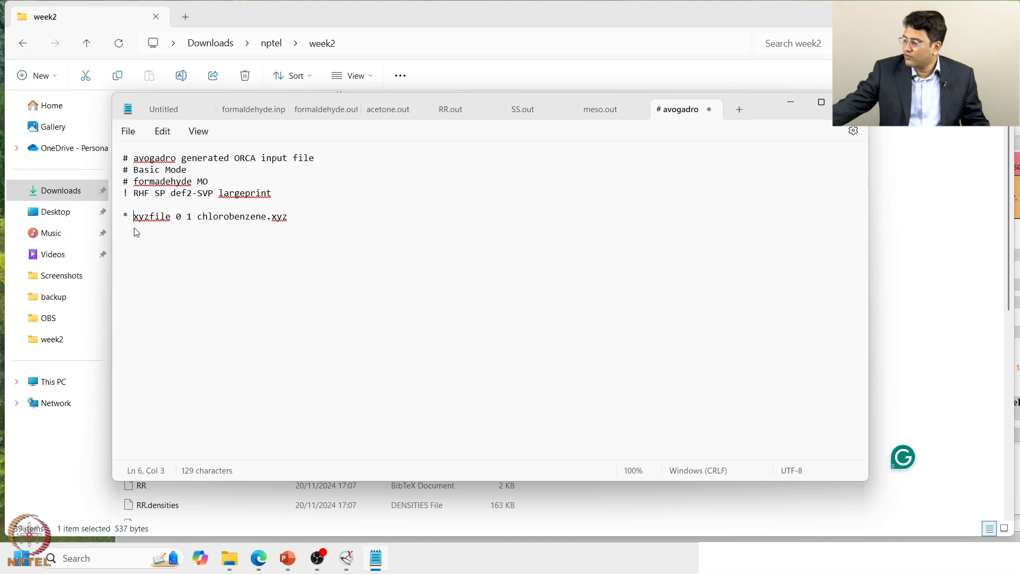
key("BackSpace")
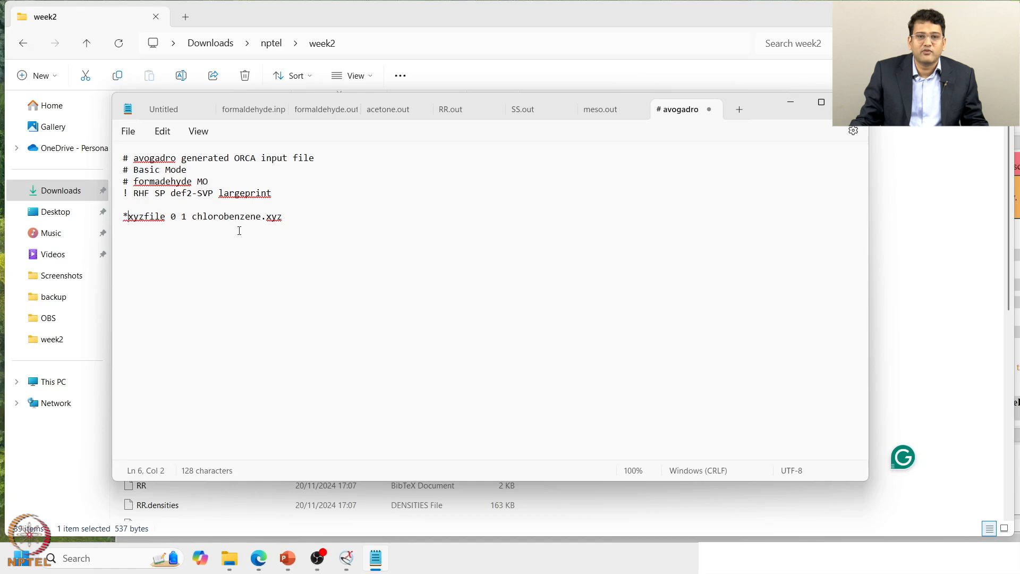
Save the new input document as chlorobenzene.inp in the Downloads folder and return to File Explorer.
left_click(130, 135)
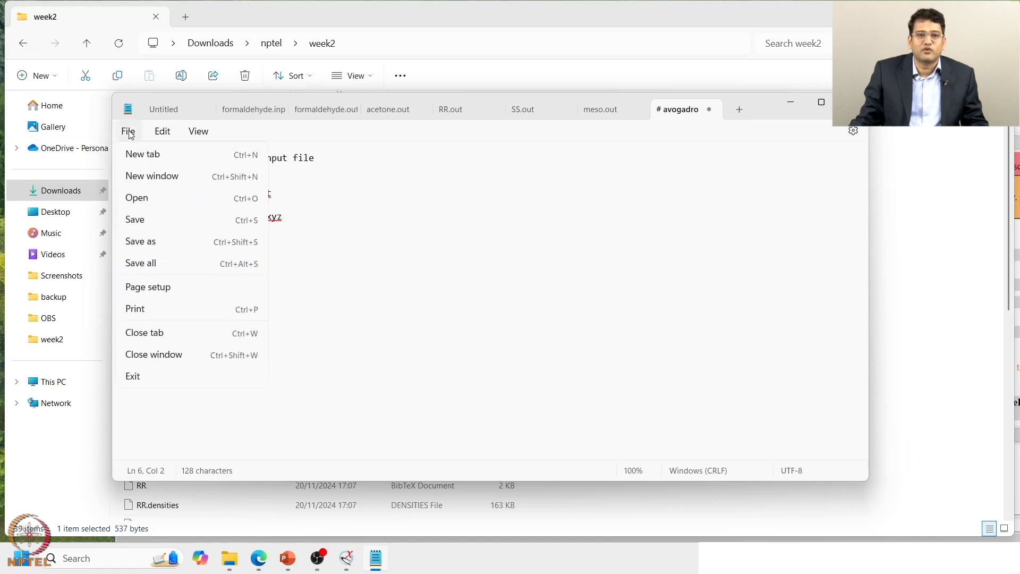
left_click(137, 220)
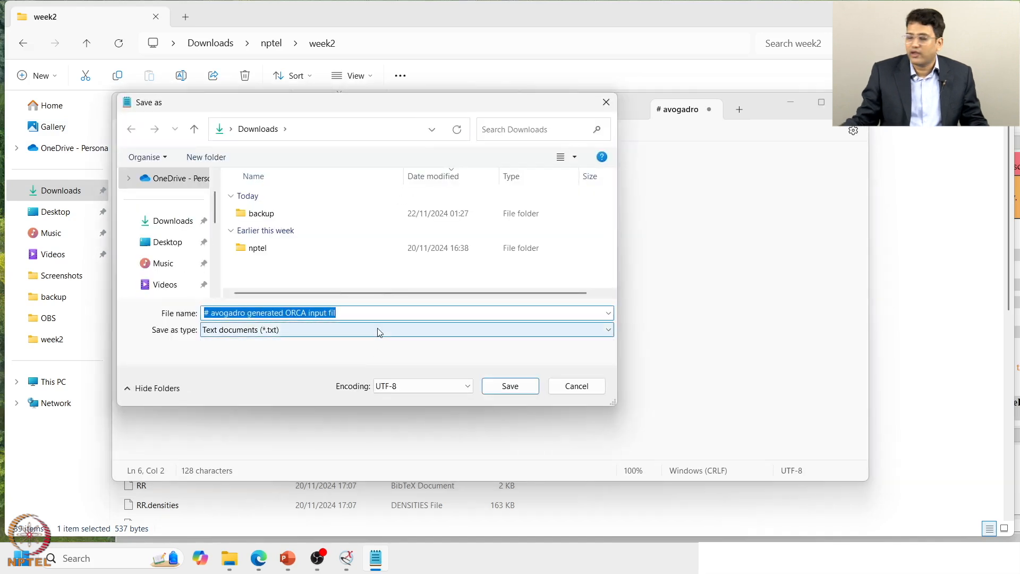
key("BackSpace")
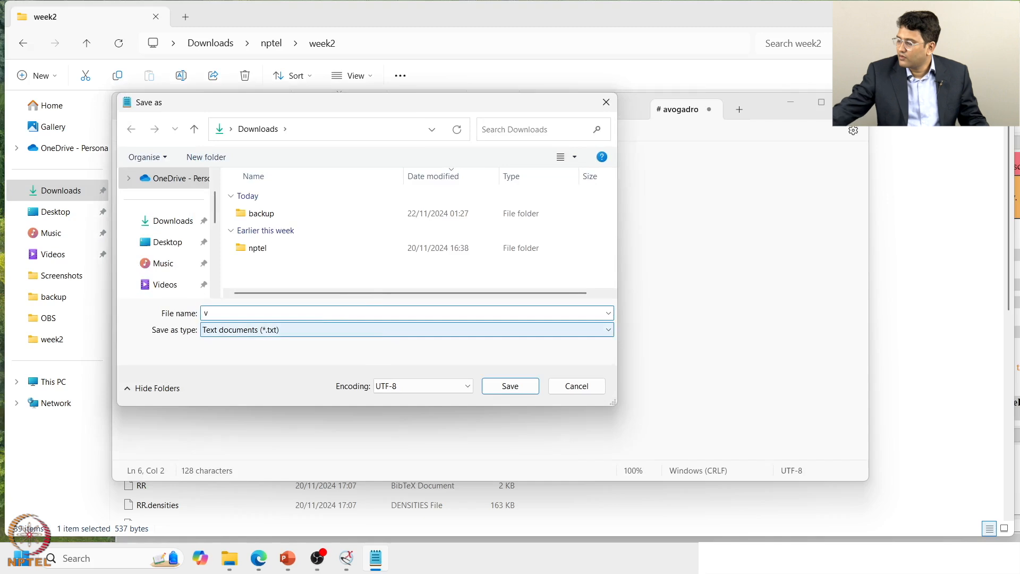
type("chl")
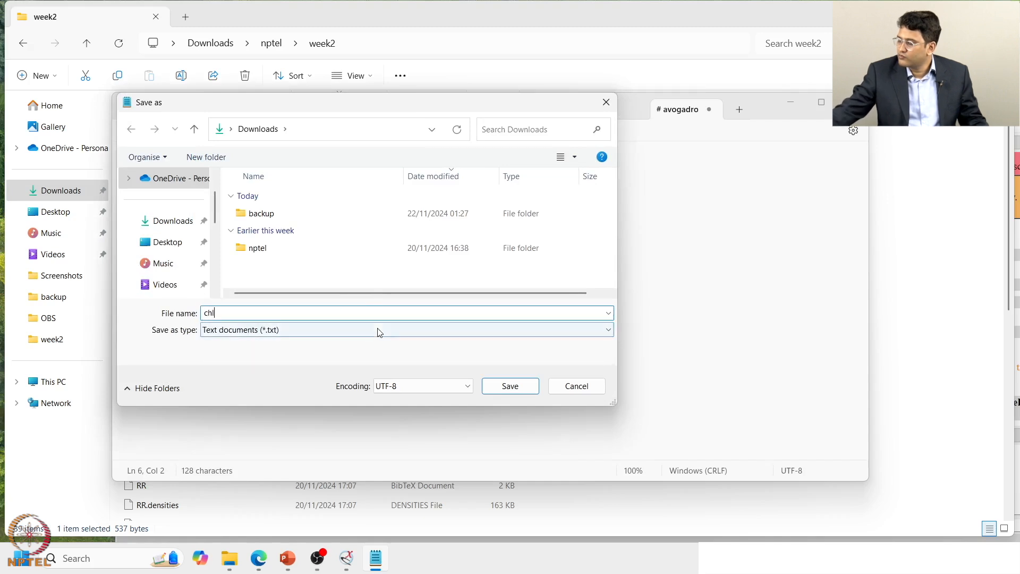
type("orob")
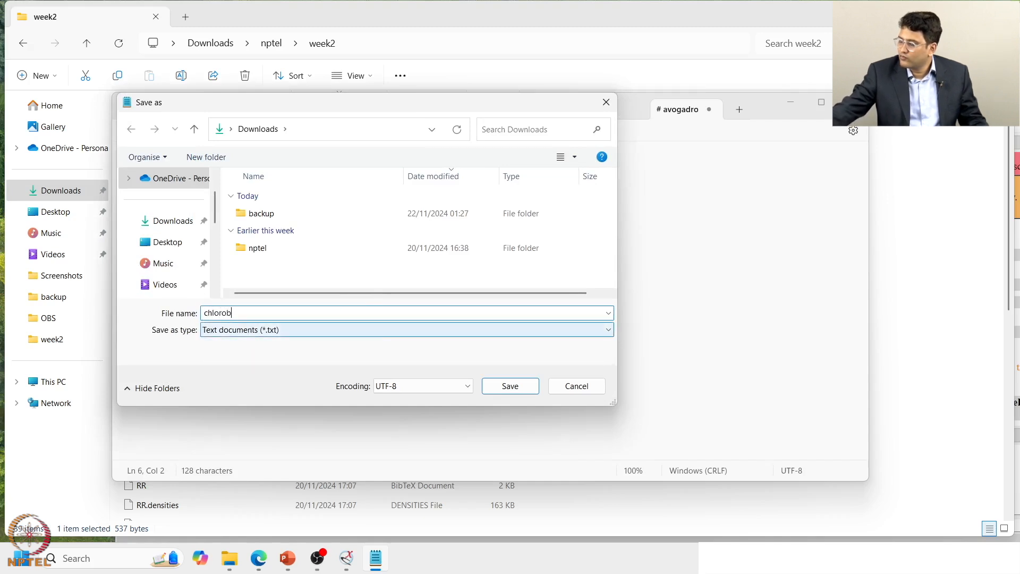
type("enz")
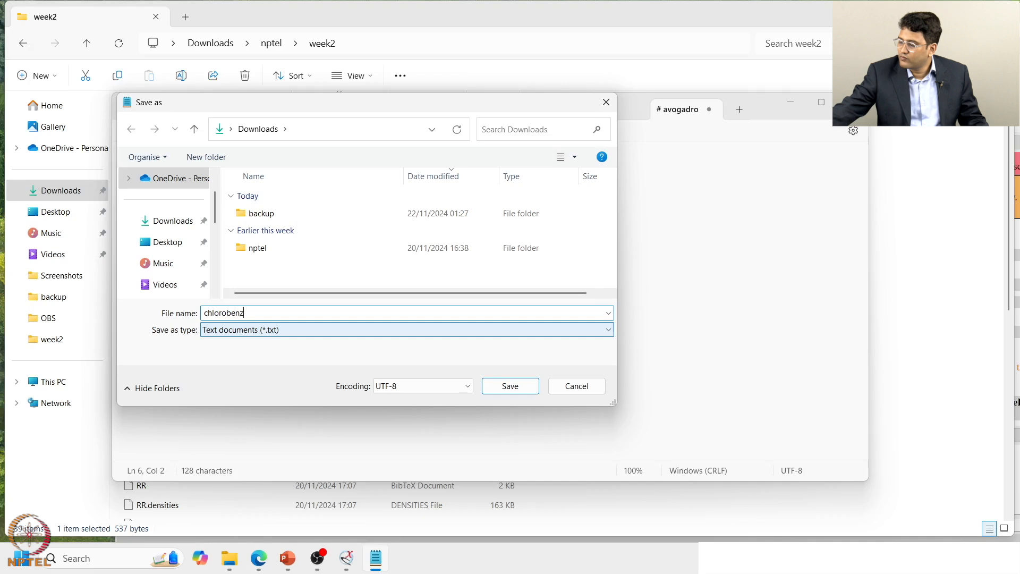
type("ene")
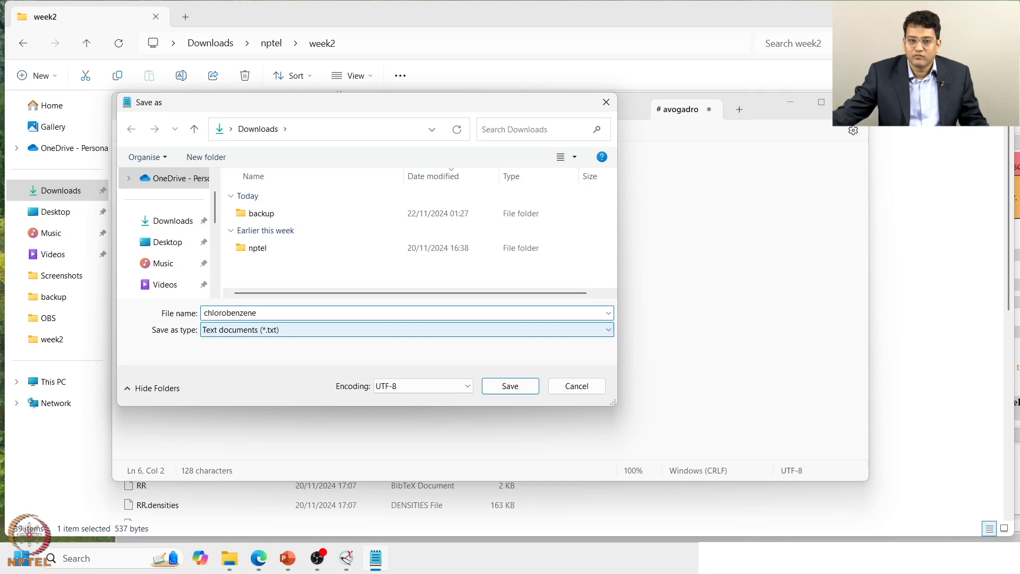
type(".i")
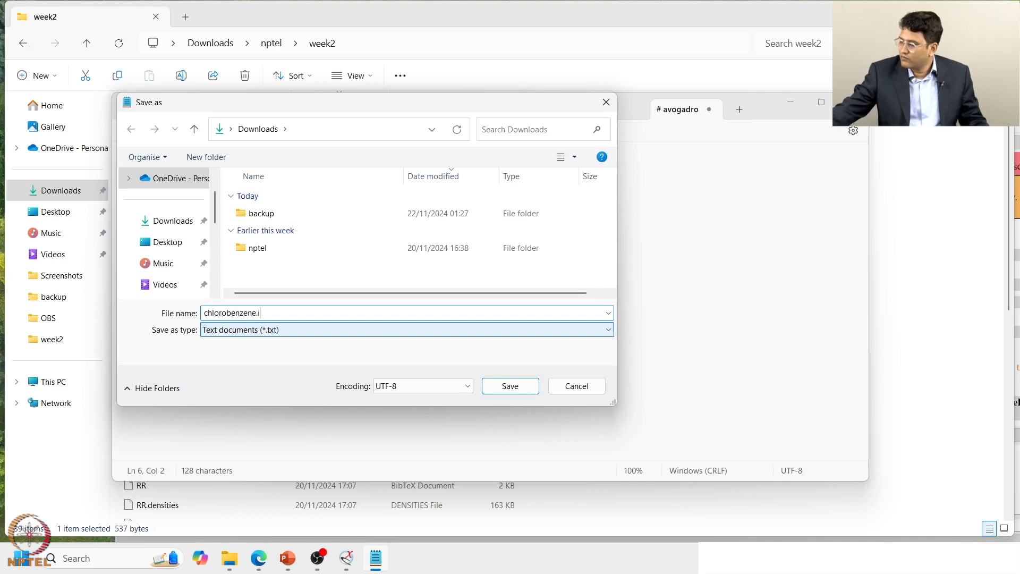
type("np")
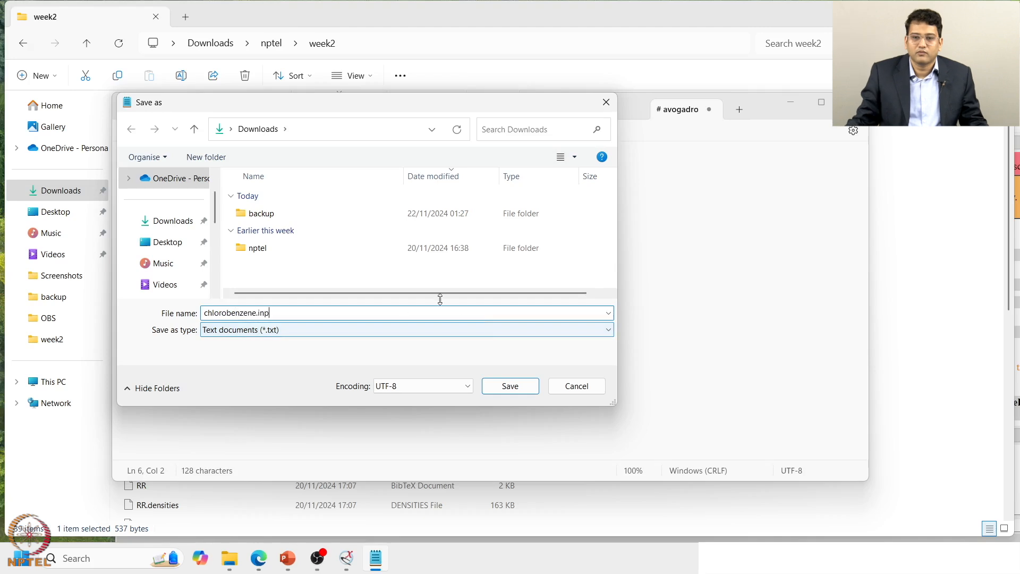
left_click(511, 385)
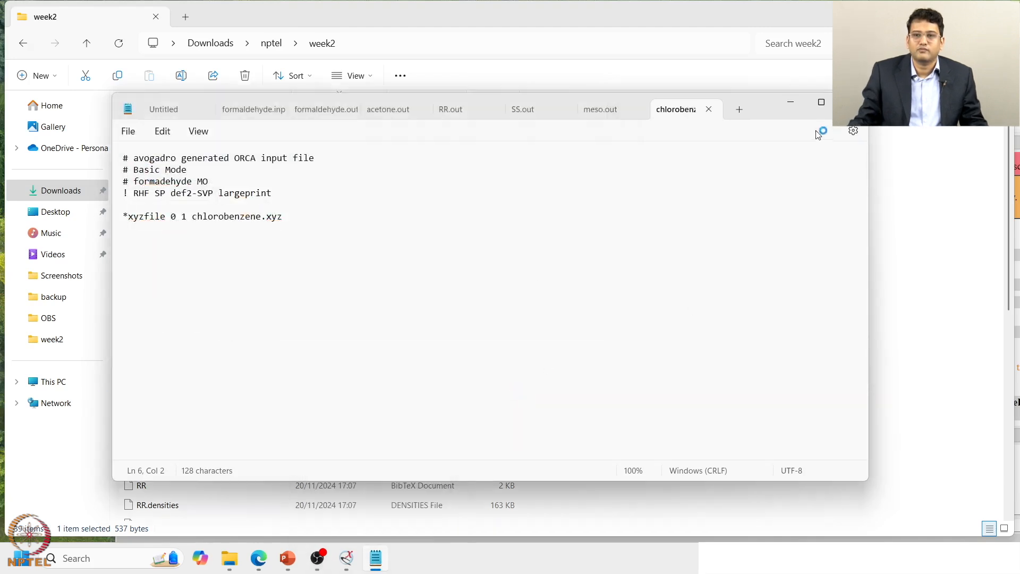
left_click(788, 103)
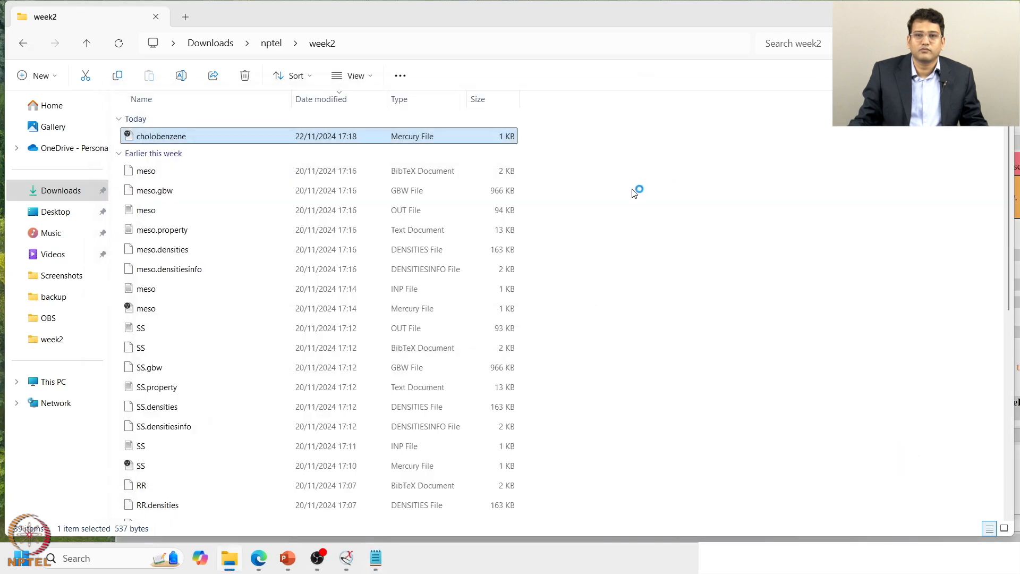
Refresh the week2 folder in File Explorer and open a PowerShell terminal in that folder.
left_click(636, 205)
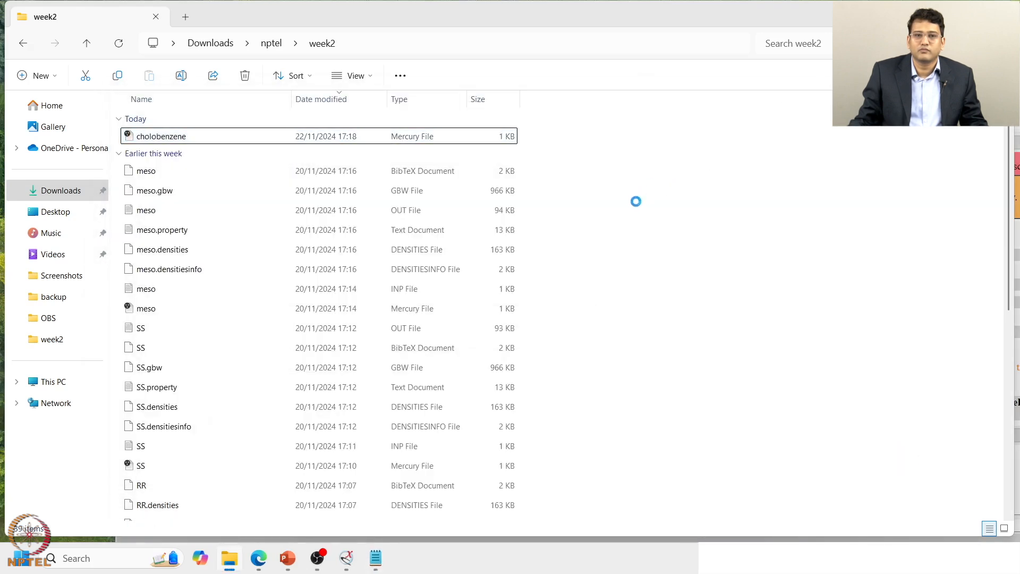
right_click(636, 205)
left_click(672, 257)
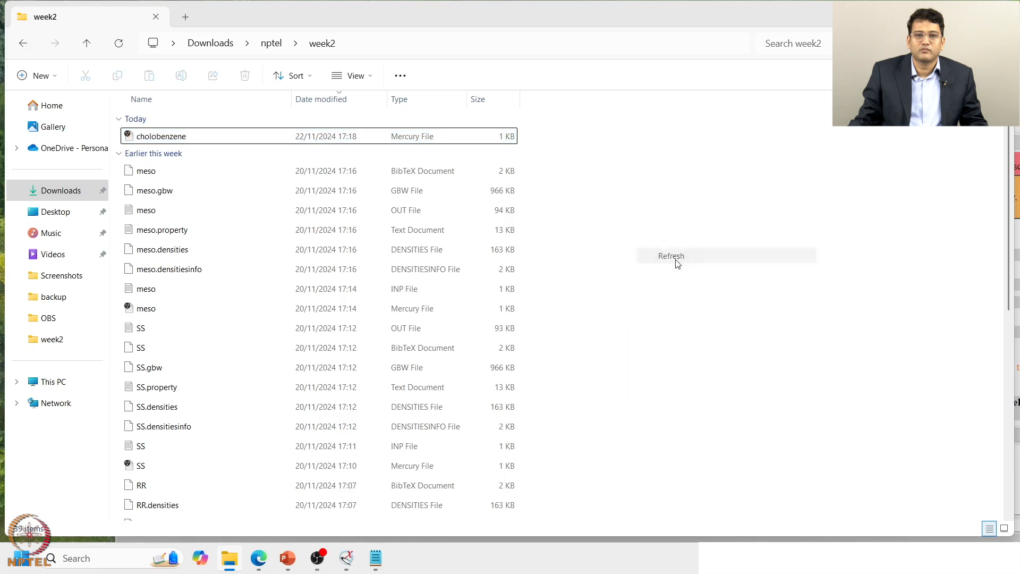
right_click(591, 208)
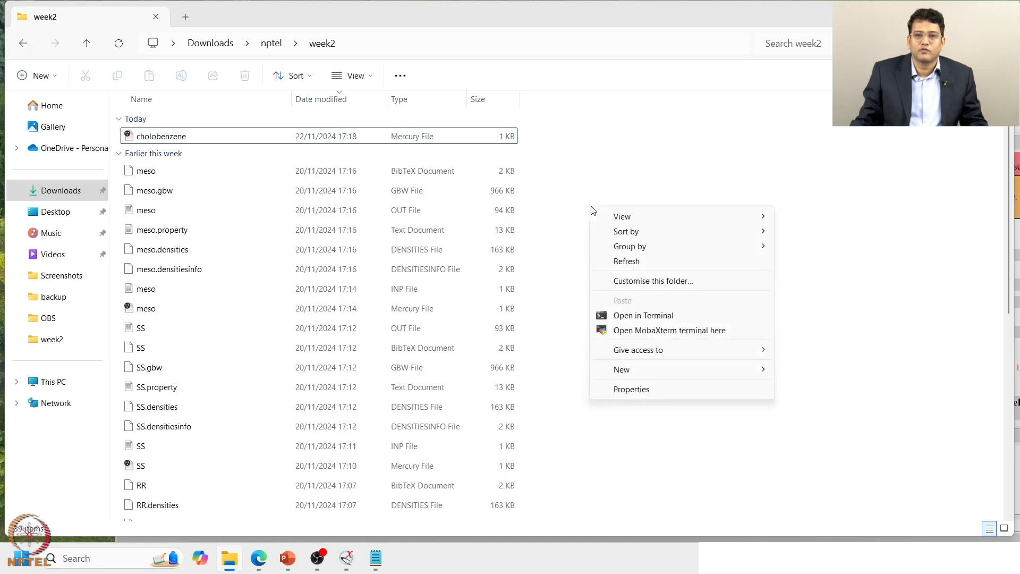
left_click(633, 316)
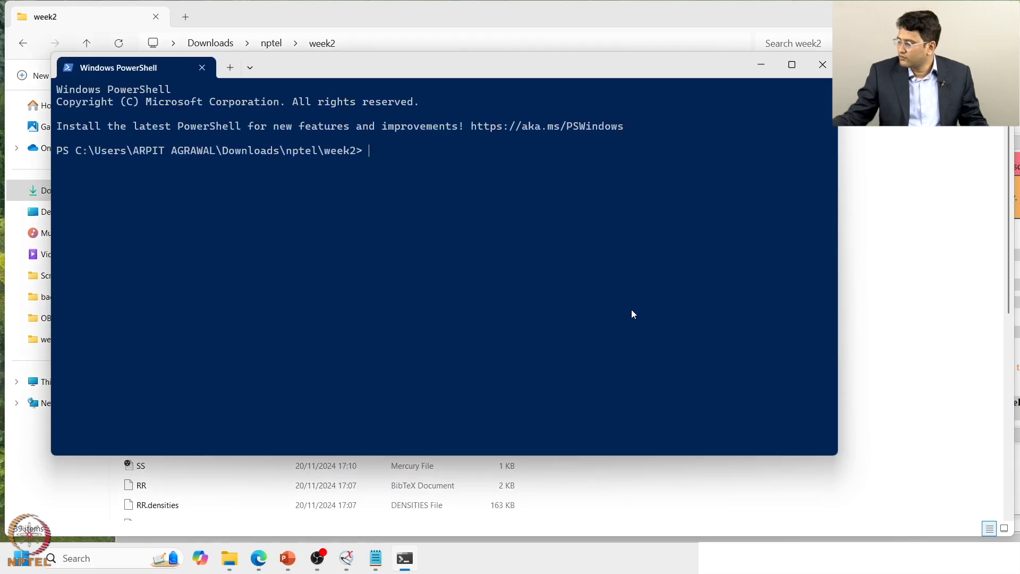
scroll(632, 311, "up", 2, "ctrl")
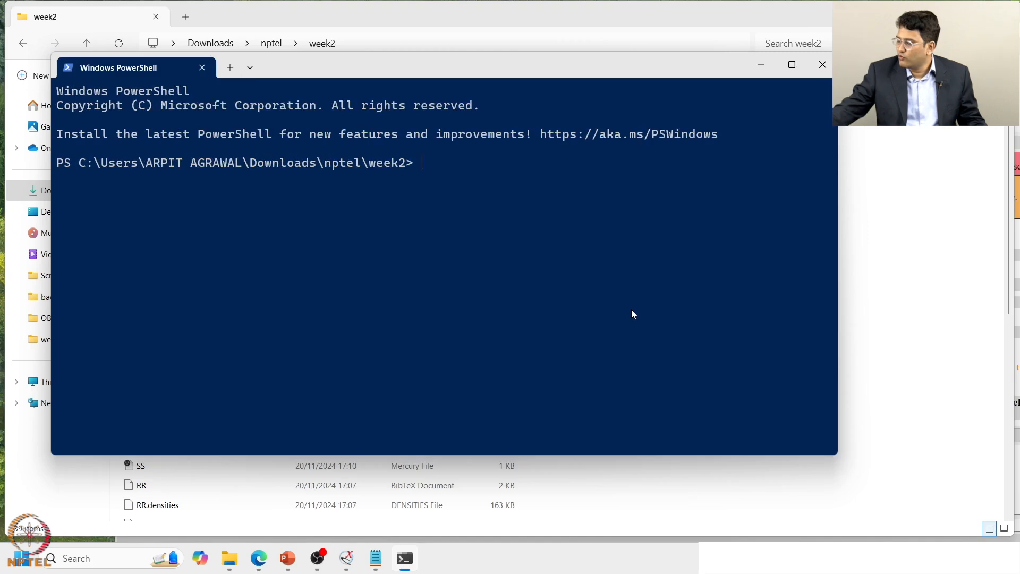
Try to run ORCA on the input file with the command orca chlorobenzene.inp > chlorobenzene.out.
type("rca c")
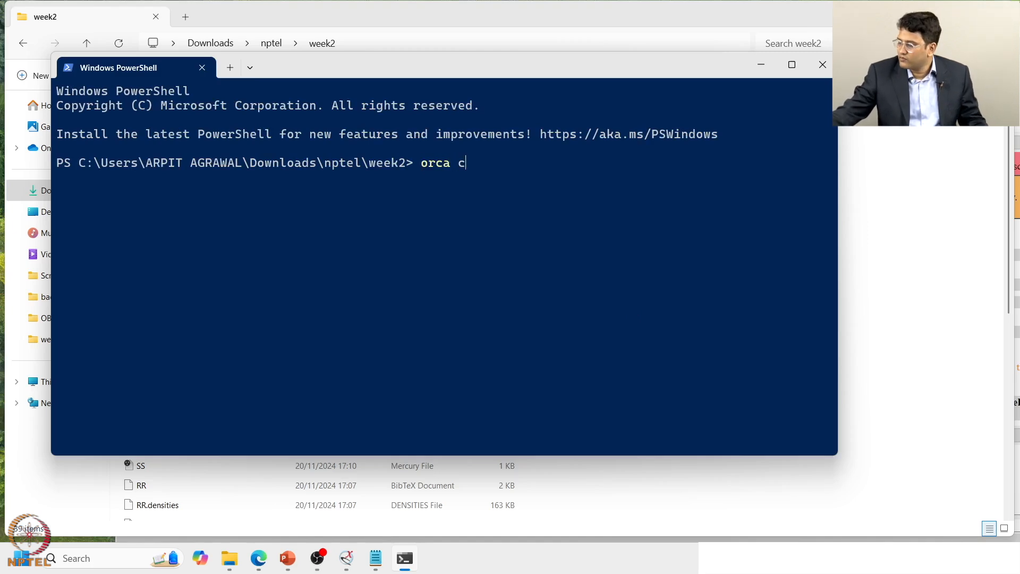
type("hlo")
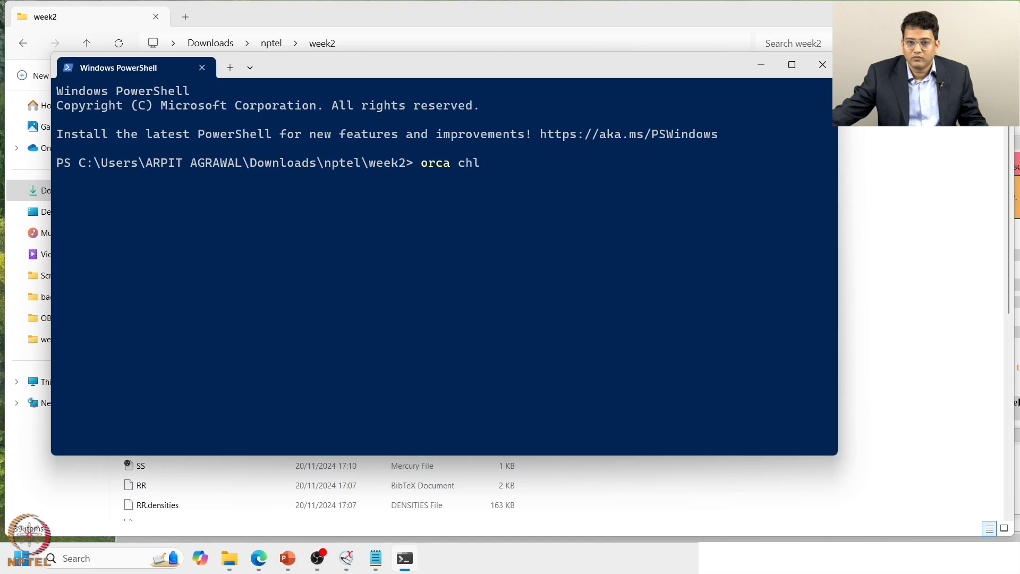
type("lo")
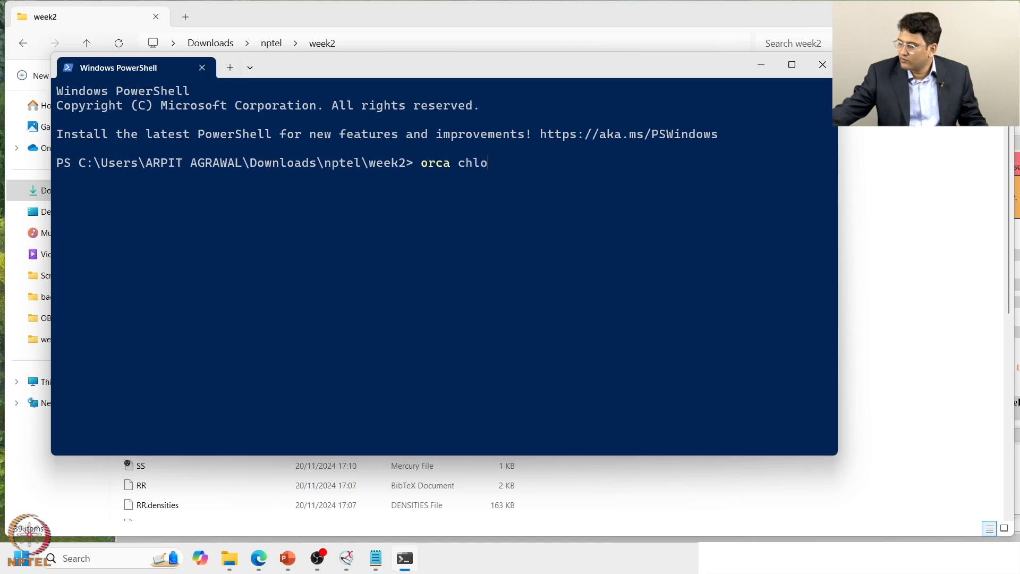
type("robe")
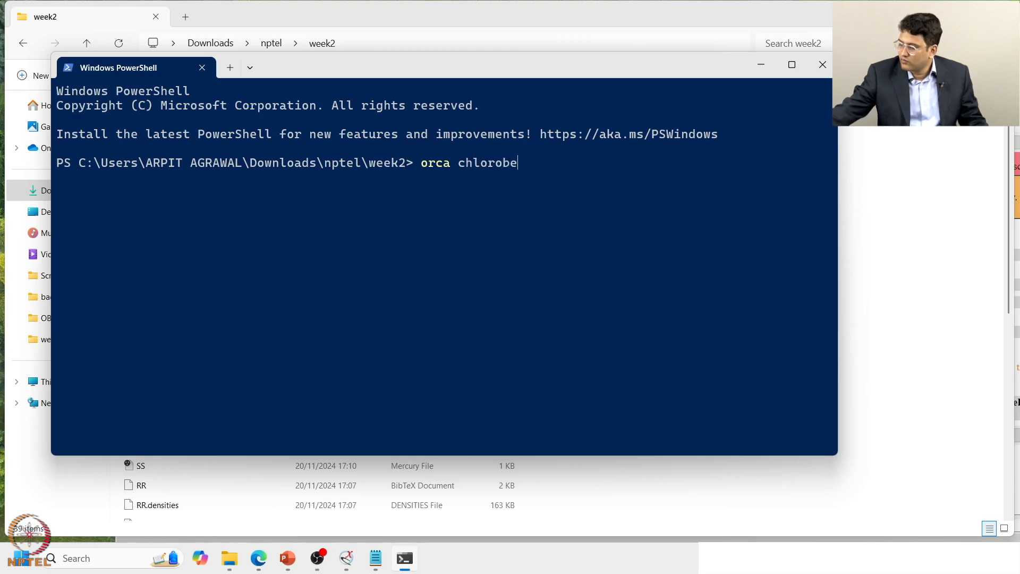
type("nzen")
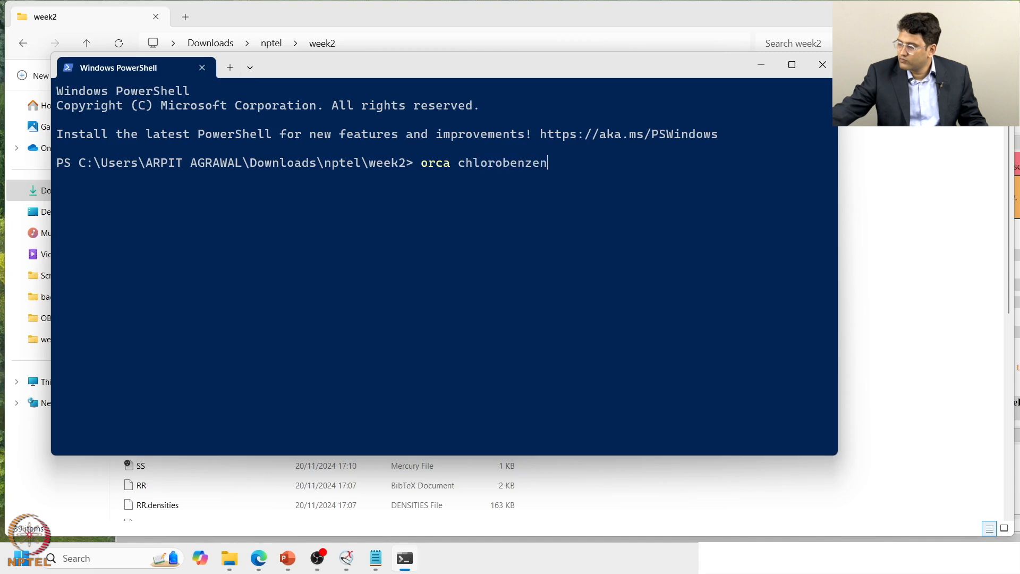
type("e.inp")
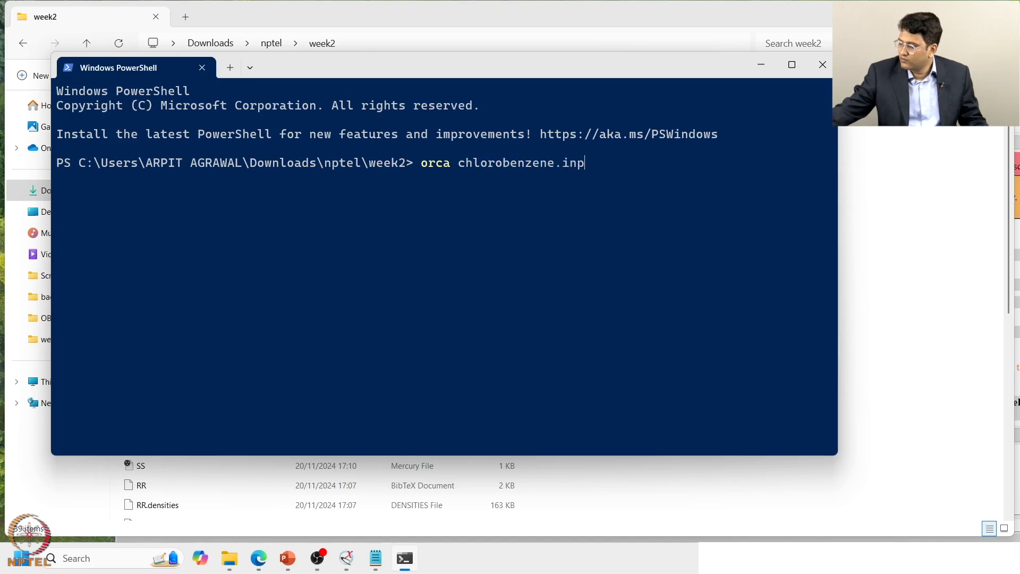
type(" > ch")
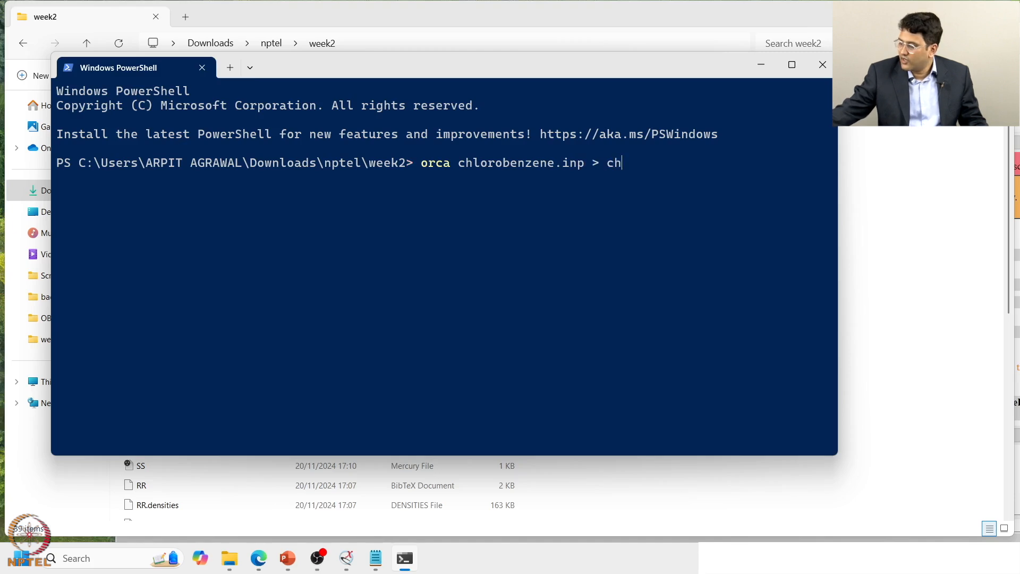
type("loro")
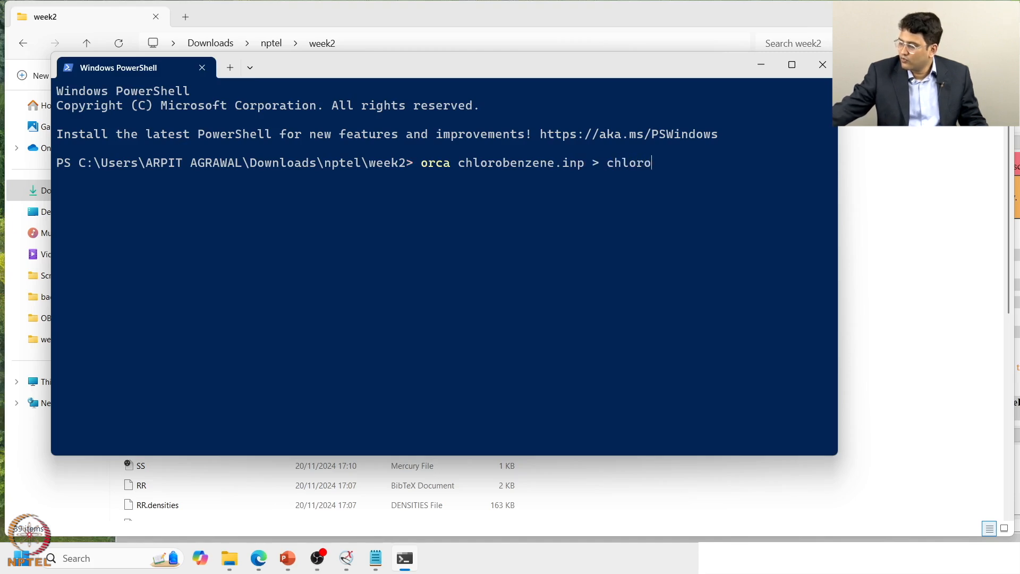
type("benz")
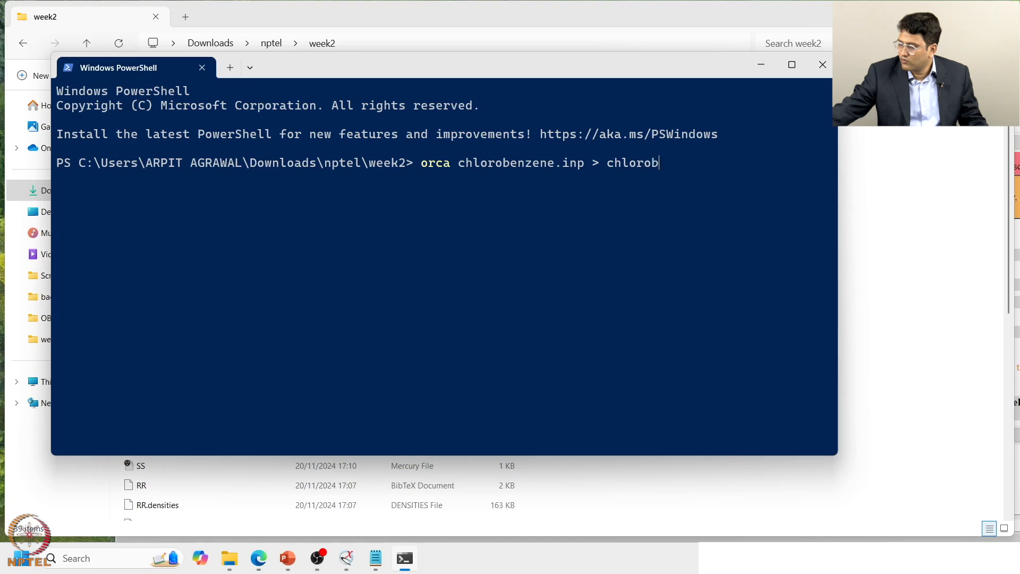
type("ene")
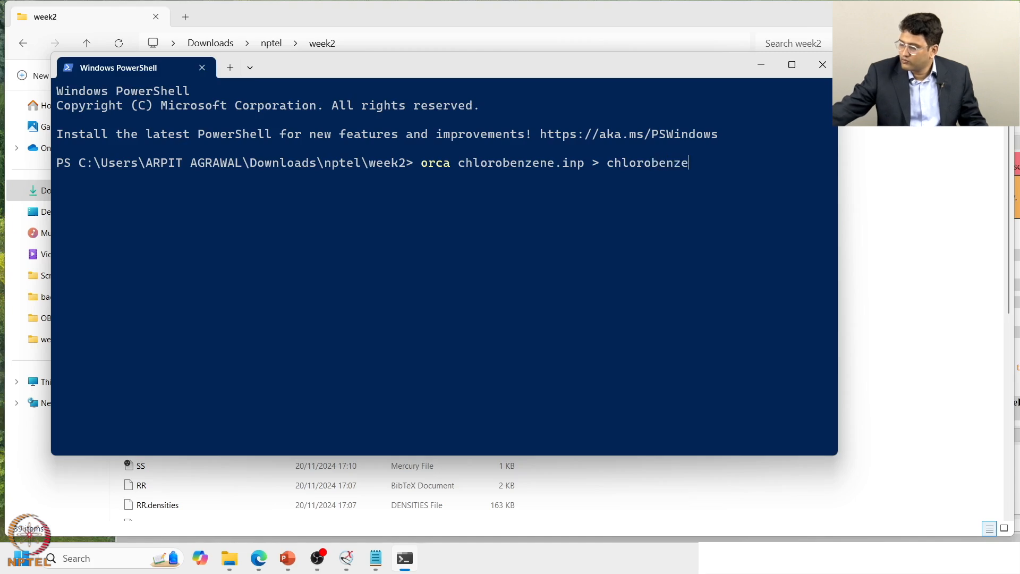
type(".out")
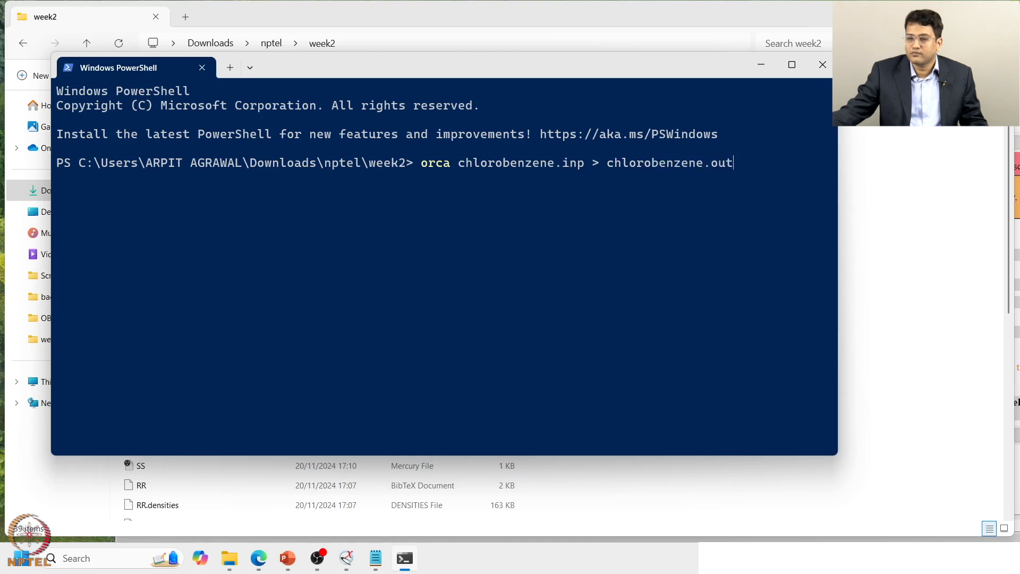
key("Return")
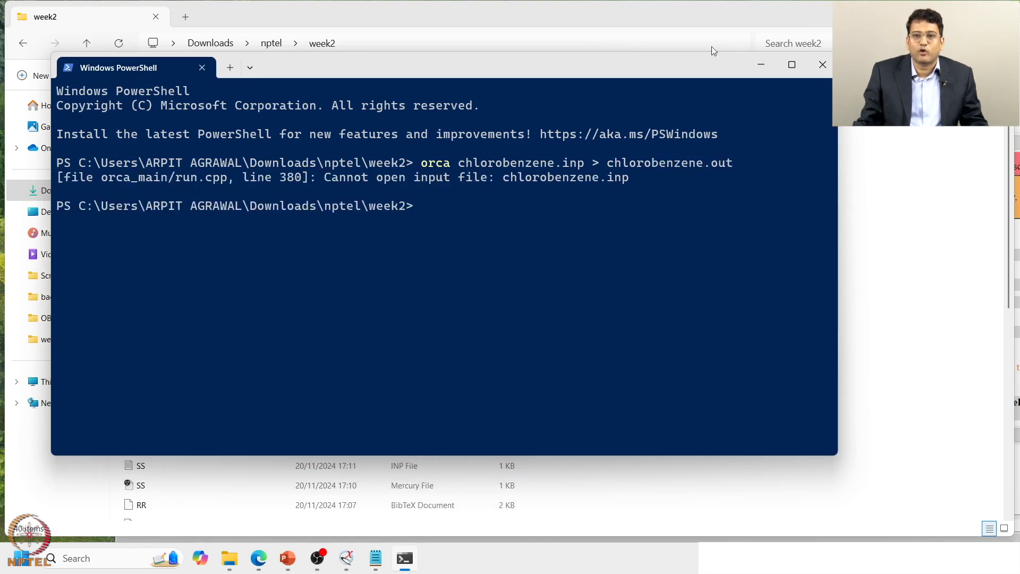
Switch to Notepad and start saving a copy of the chlorobenzene input document in the Downloads > nptel > week2 folder.
left_click(760, 64)
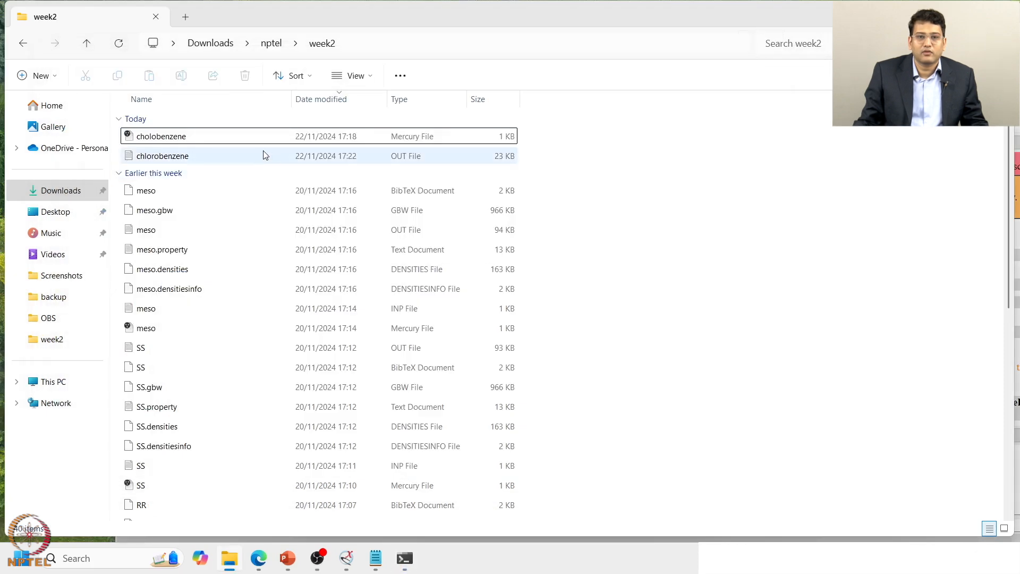
left_click(377, 558)
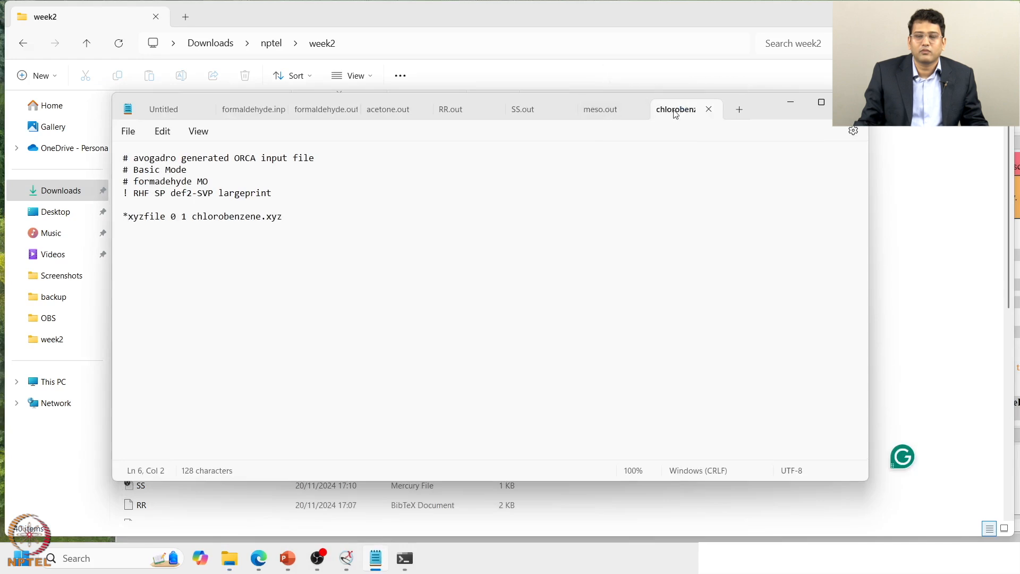
left_click(133, 135)
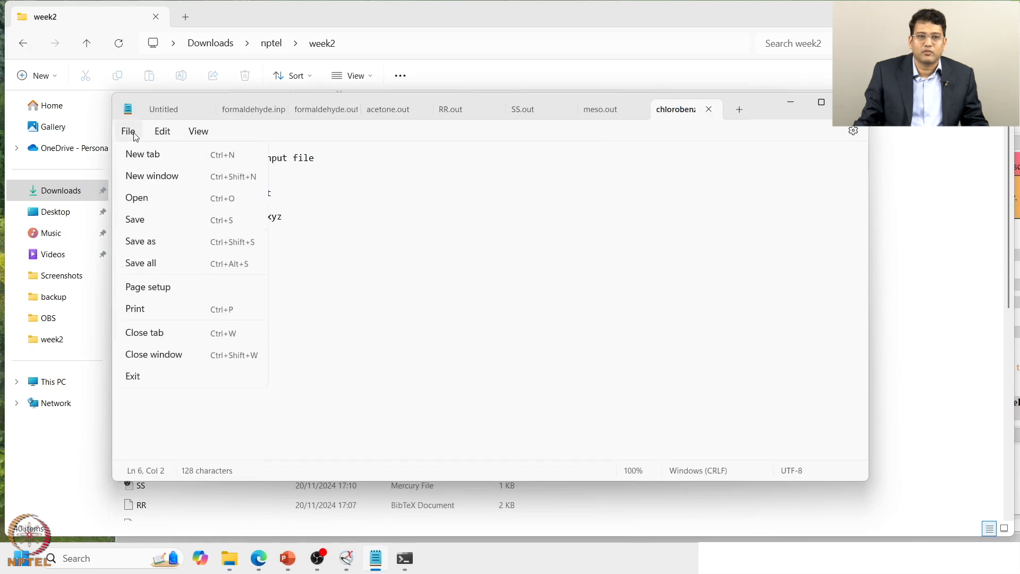
left_click(147, 246)
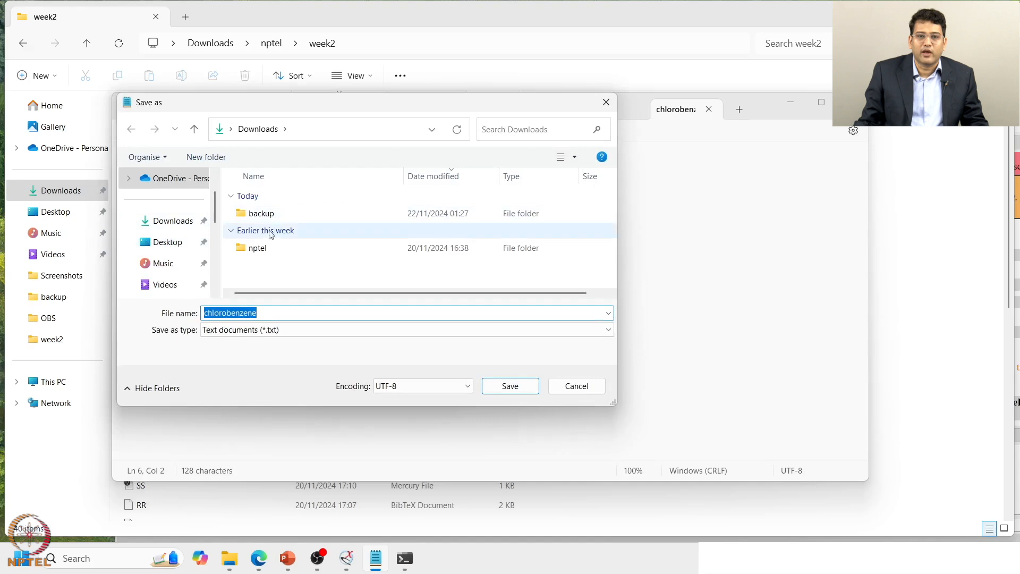
double_click(275, 250)
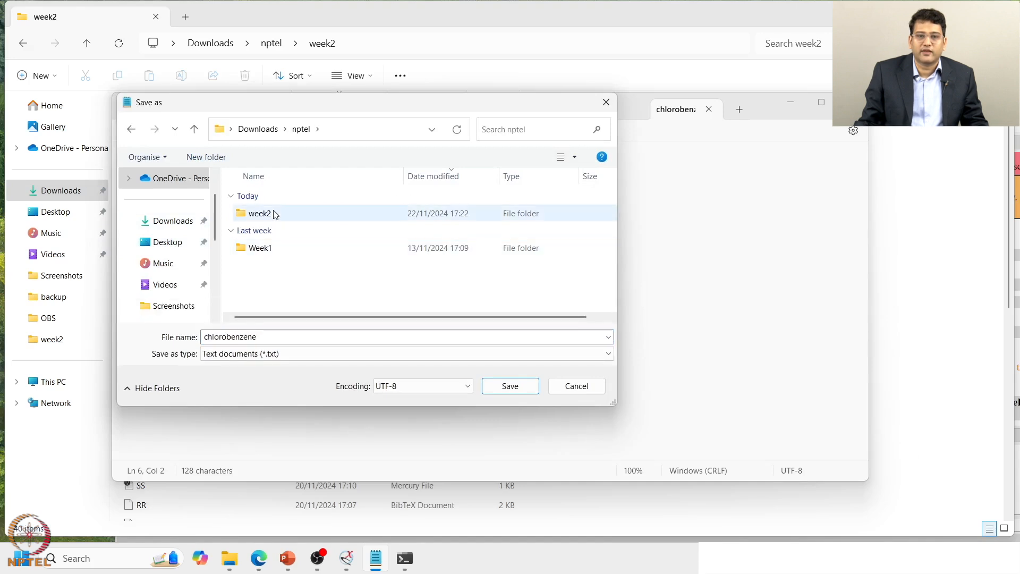
left_click(273, 215)
double_click(266, 214)
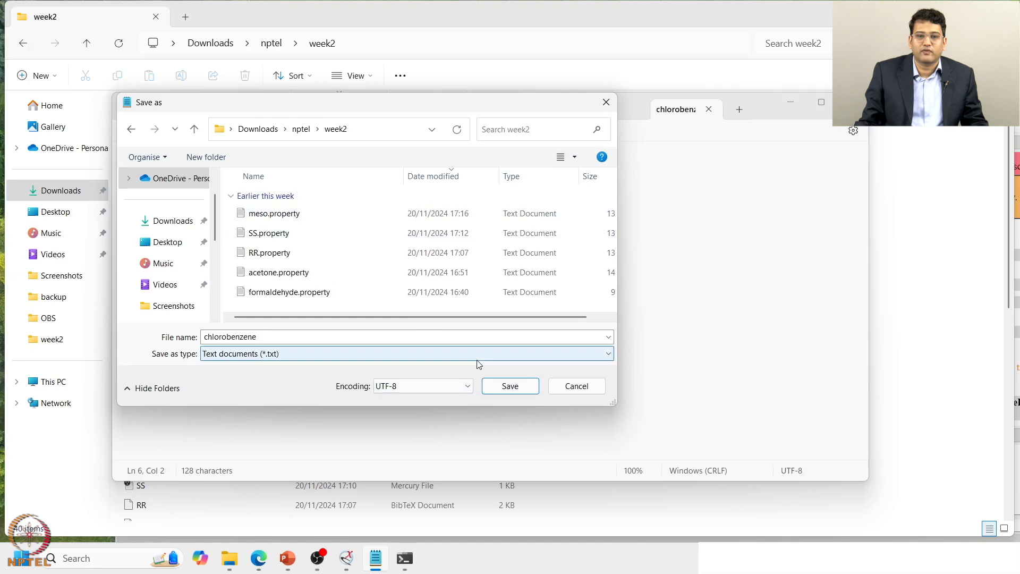
Save the copy as chlorobenzene.inp with the file type All files and return to File Explorer.
left_click(417, 355)
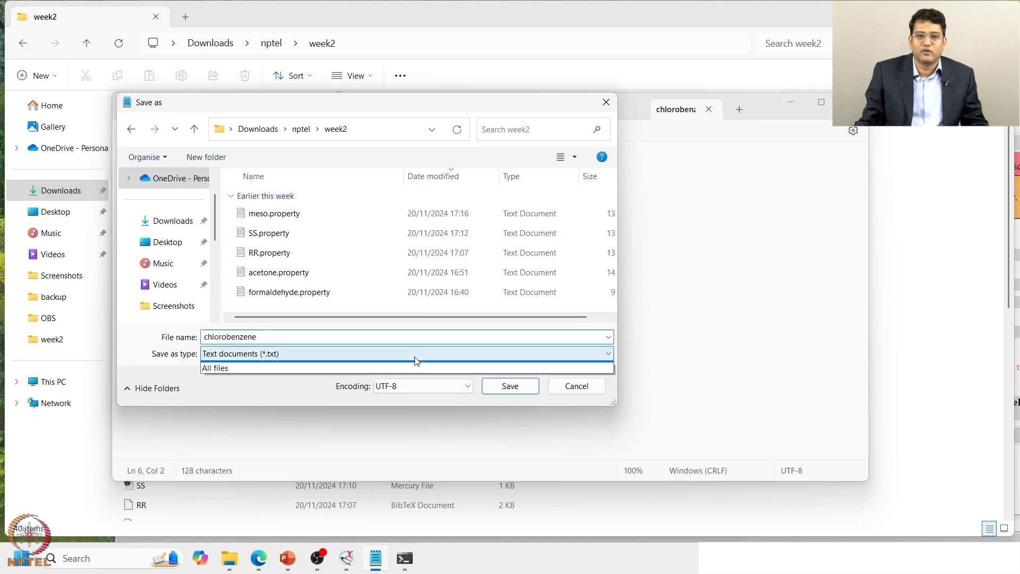
left_click(310, 378)
double_click(302, 336)
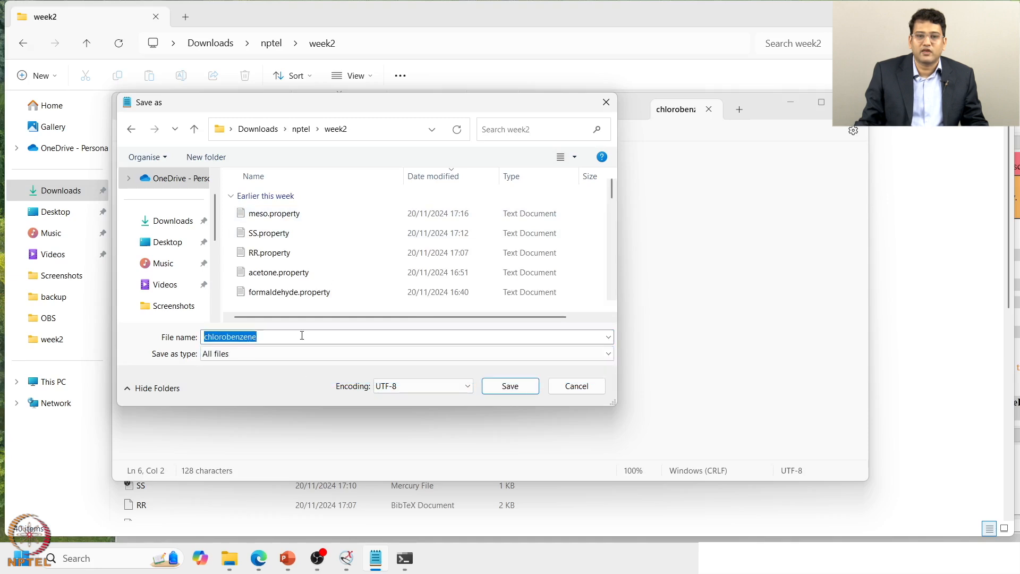
left_click(304, 338)
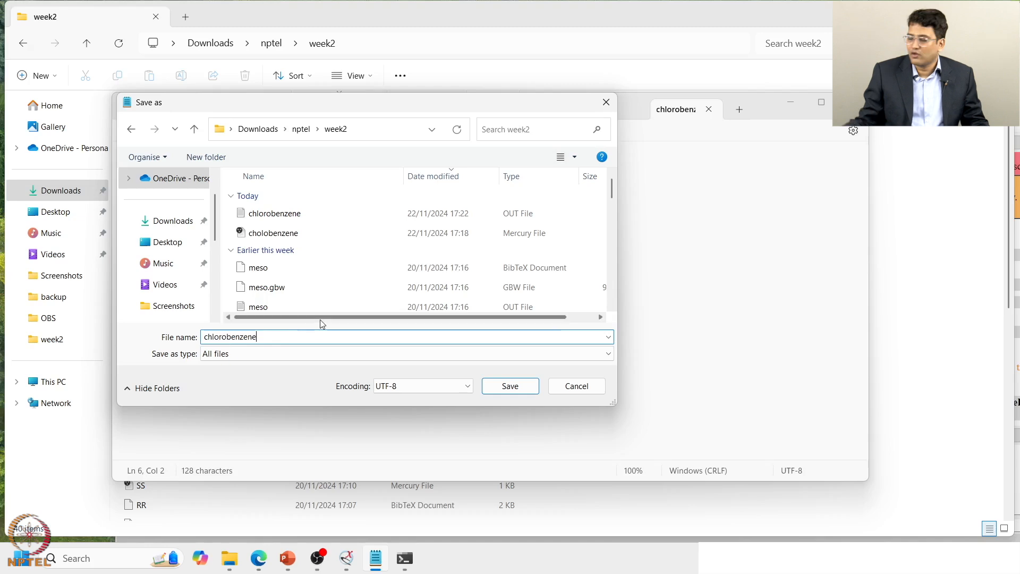
type(".in")
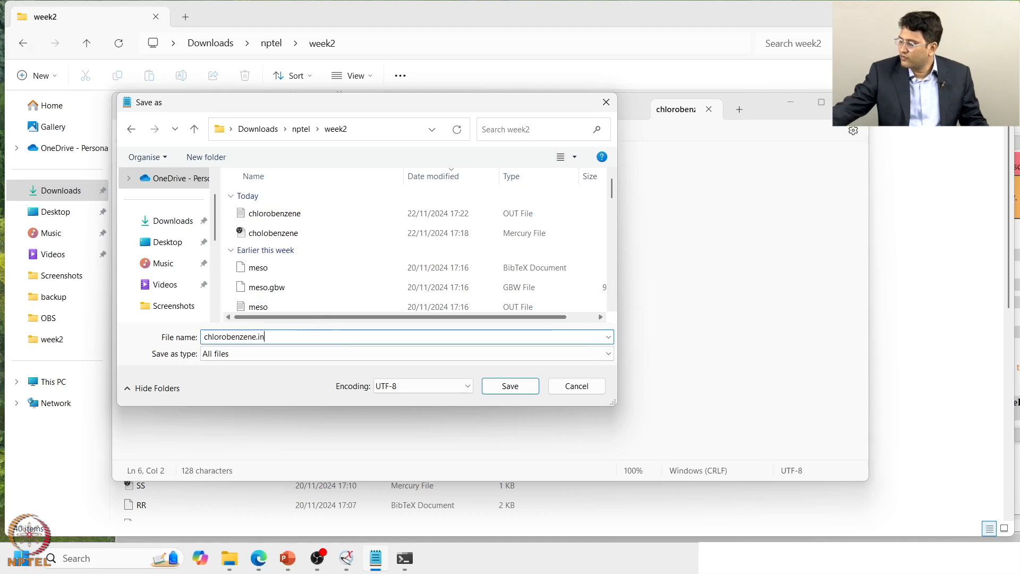
type("p")
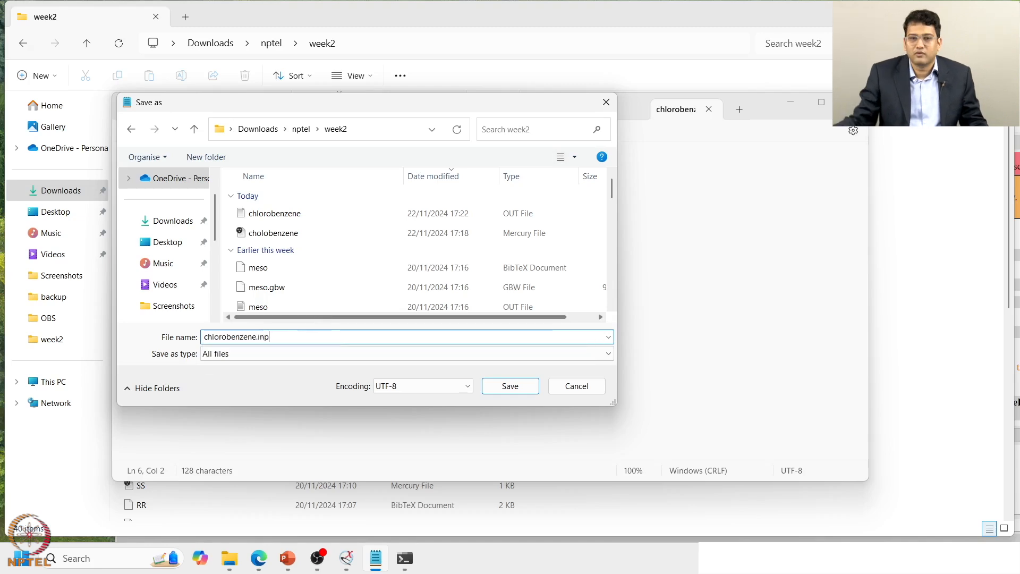
left_click(509, 387)
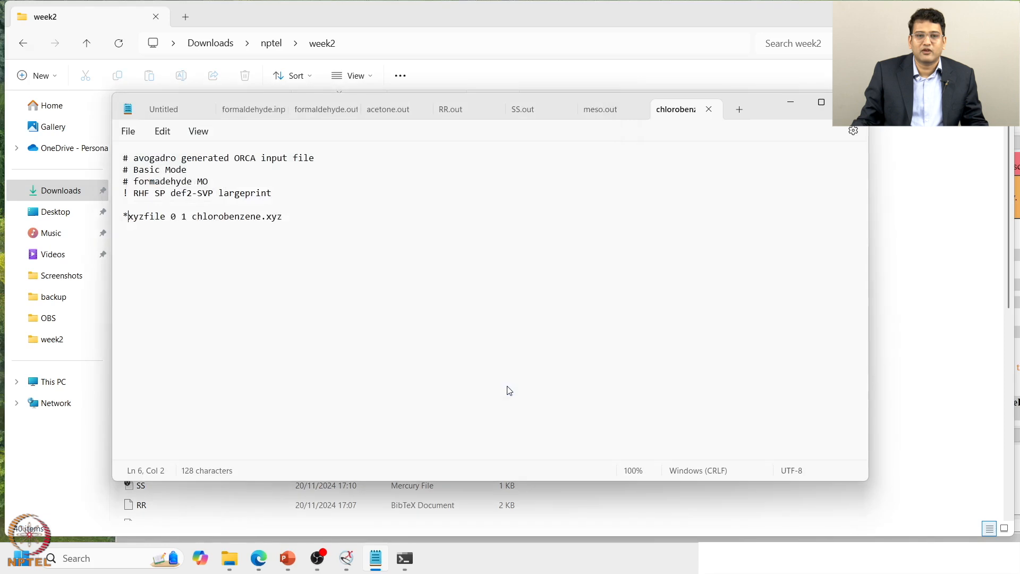
left_click(797, 104)
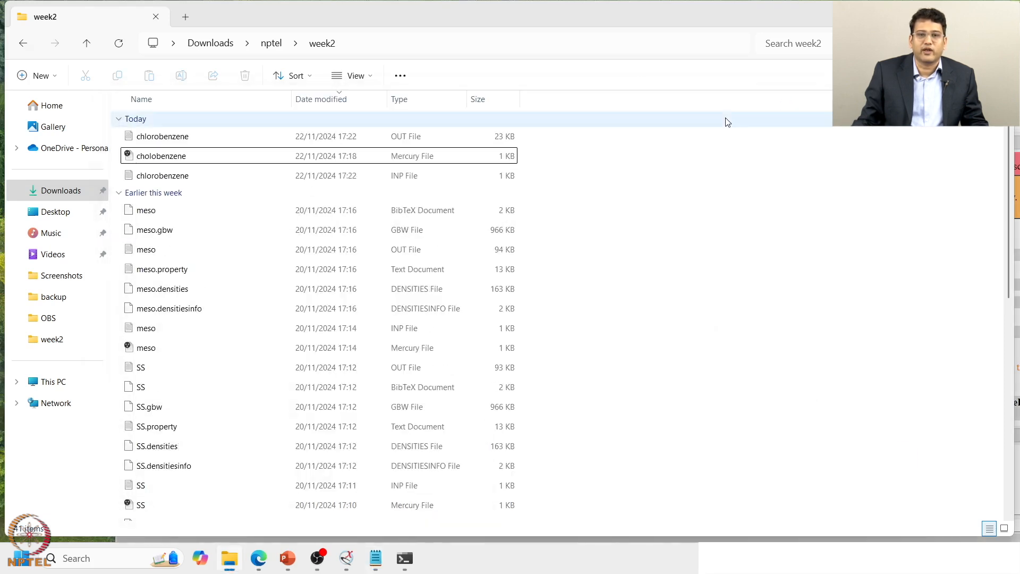
Back in PowerShell, rerun orca chlorobenzene.inp > chlorobenzene.out and list the week2 folder's files with ls.
left_click(408, 560)
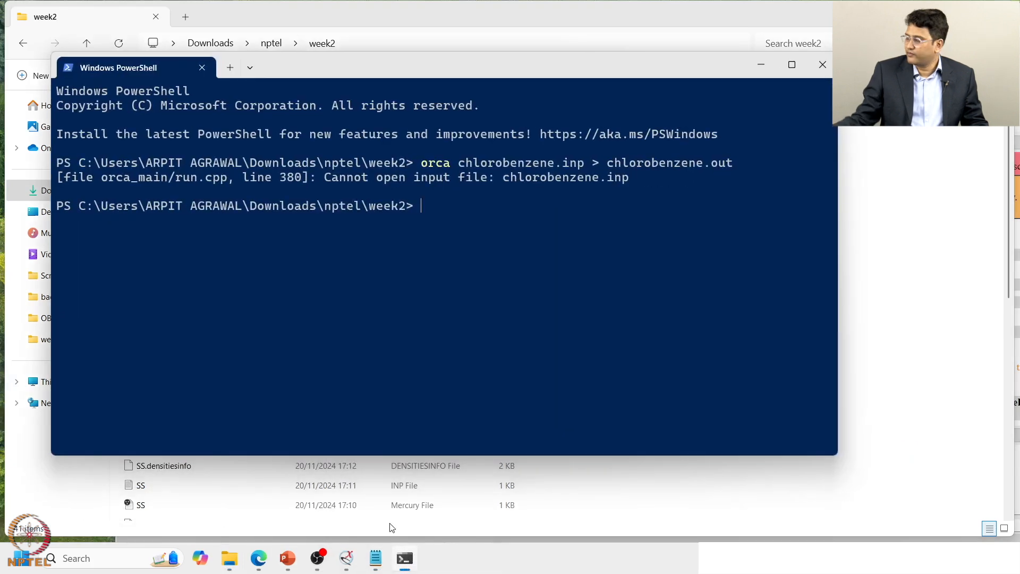
key("Up")
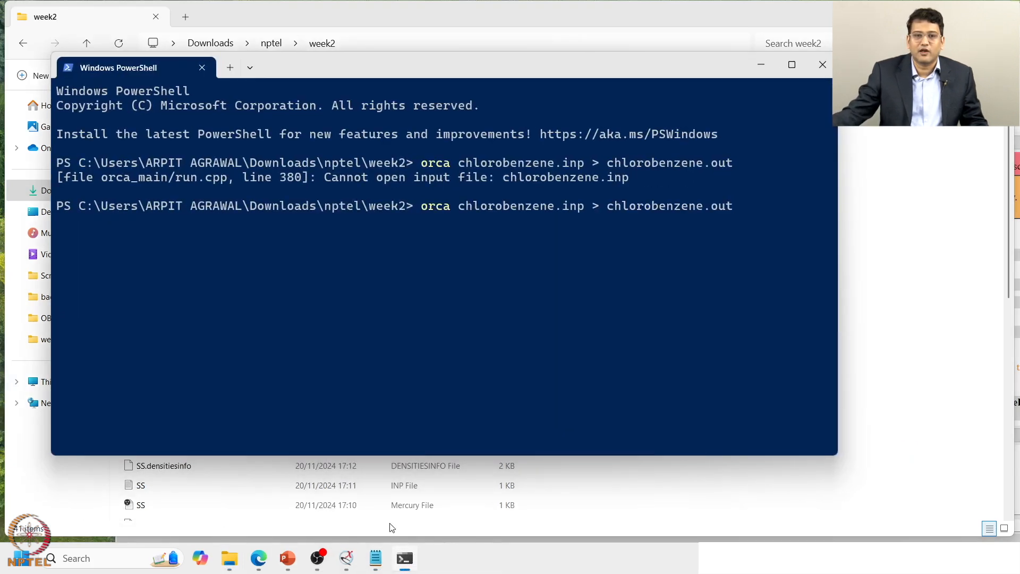
key("Return")
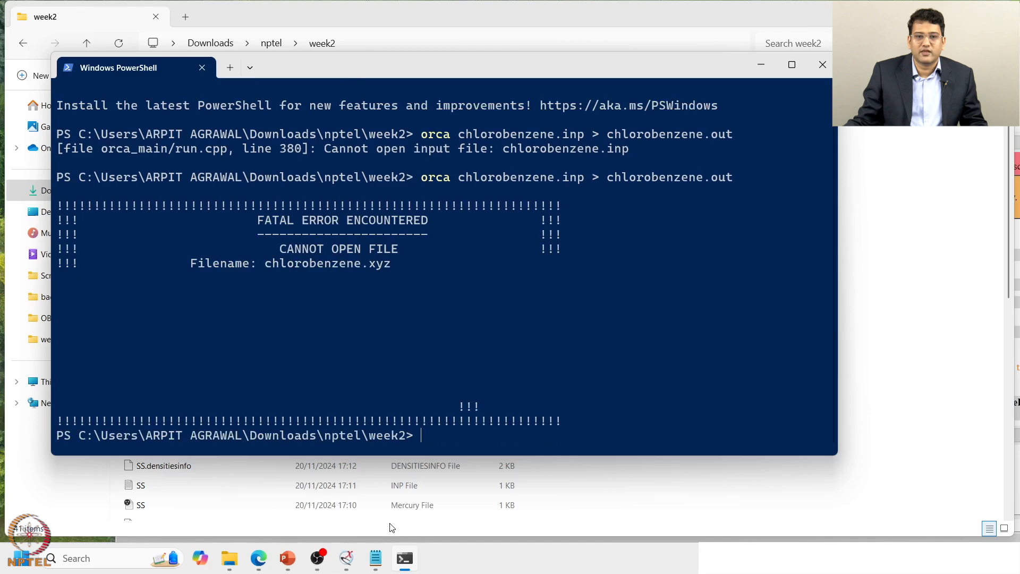
type("la")
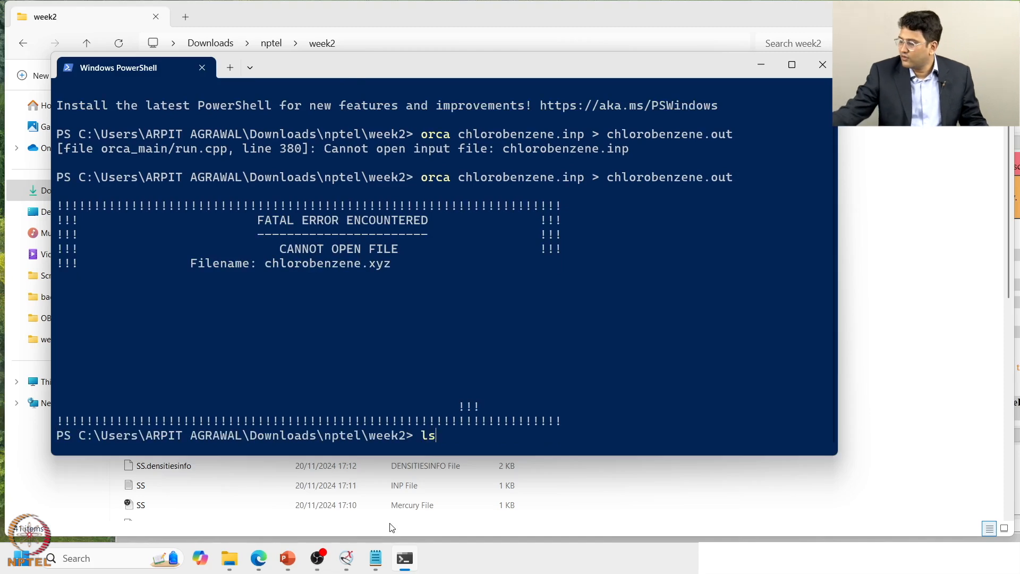
key("Return")
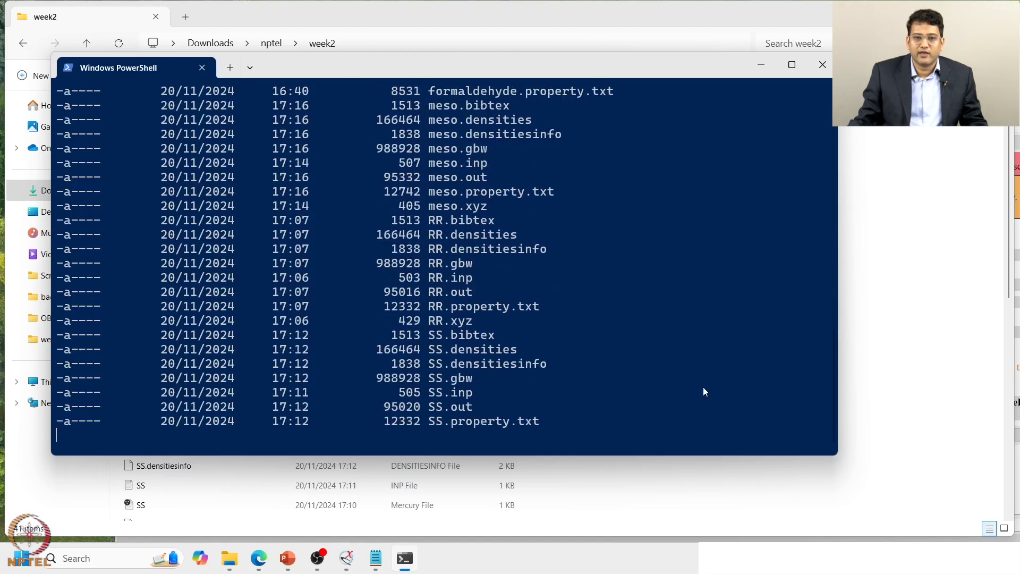
List the week2 folder's files with ls and examine the names of the chlorobenzene input, output and XYZ files.
type("ls")
key("Return")
scroll(707, 387, "up", 6)
scroll(707, 392, "down", 4)
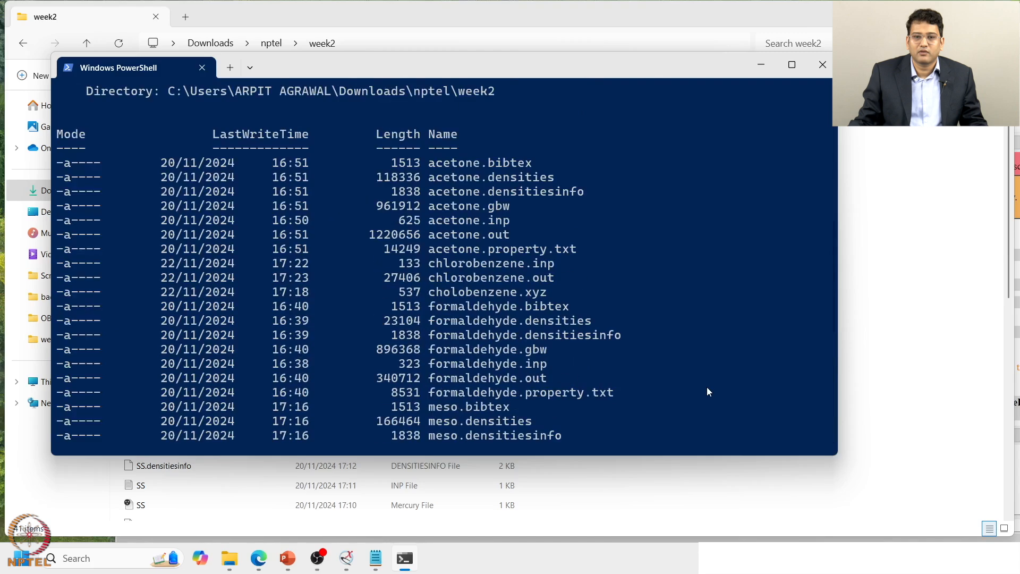
scroll(707, 392, "down", 1)
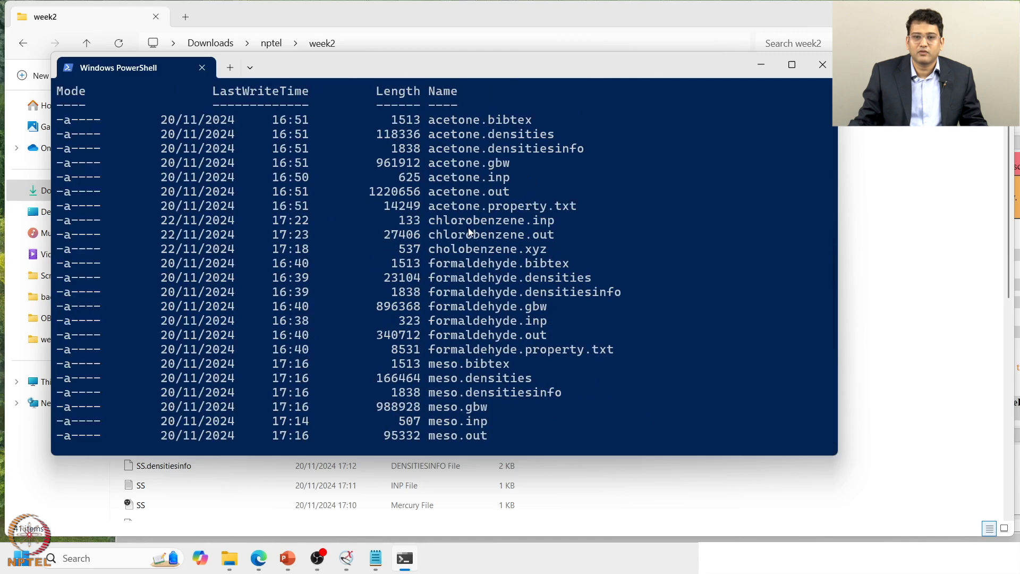
double_click(470, 247)
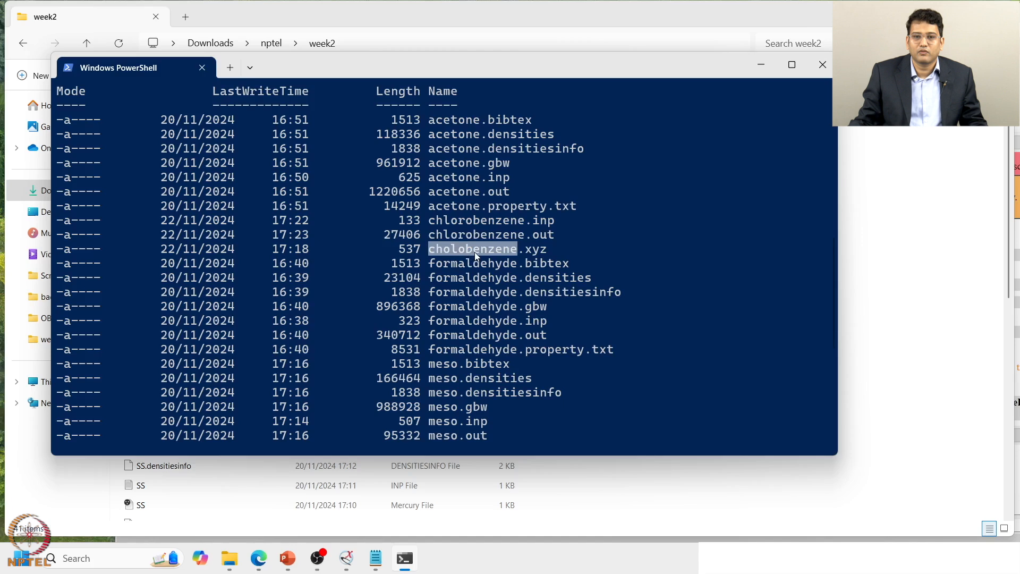
left_click(474, 250)
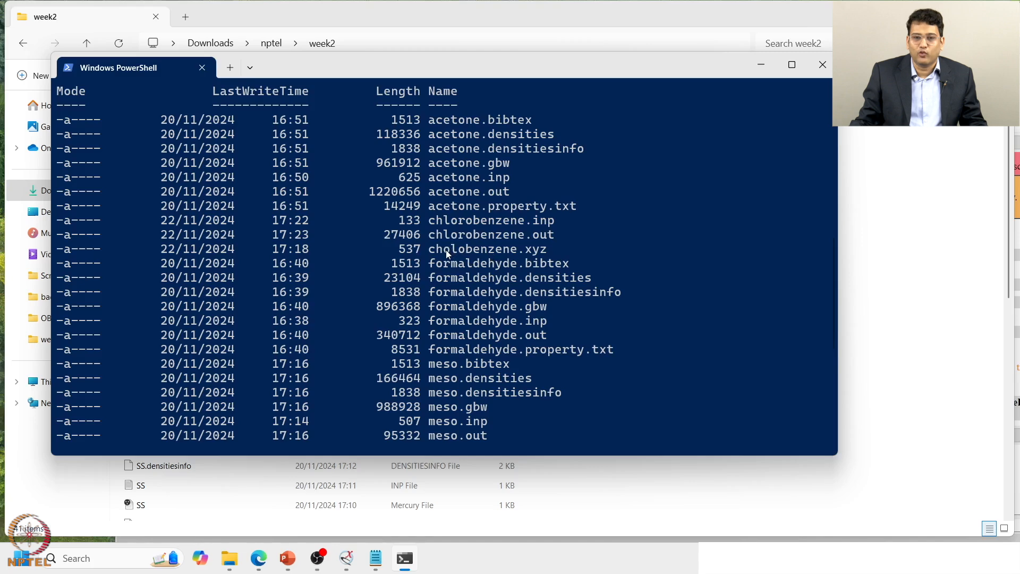
scroll(471, 269, "up", 1)
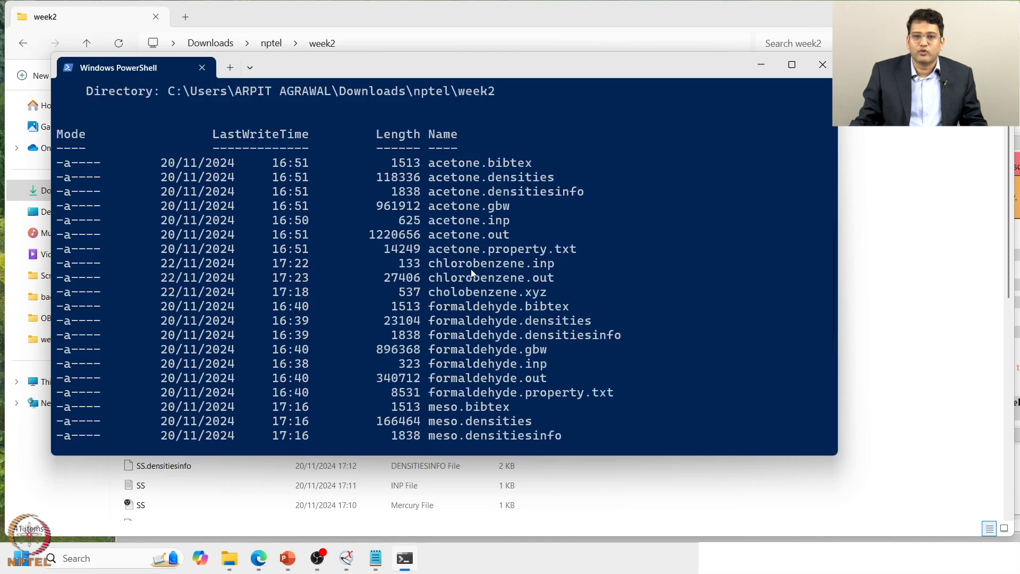
scroll(471, 269, "down", 1)
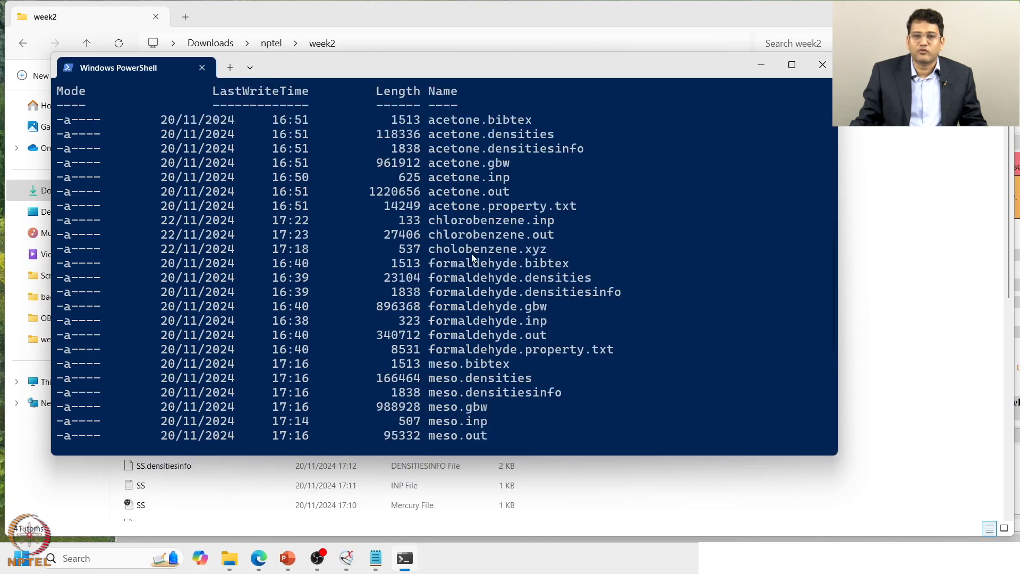
Compare the coordinate file name in the Notepad input document with the XYZ file's name in the PowerShell listing.
left_click(376, 558)
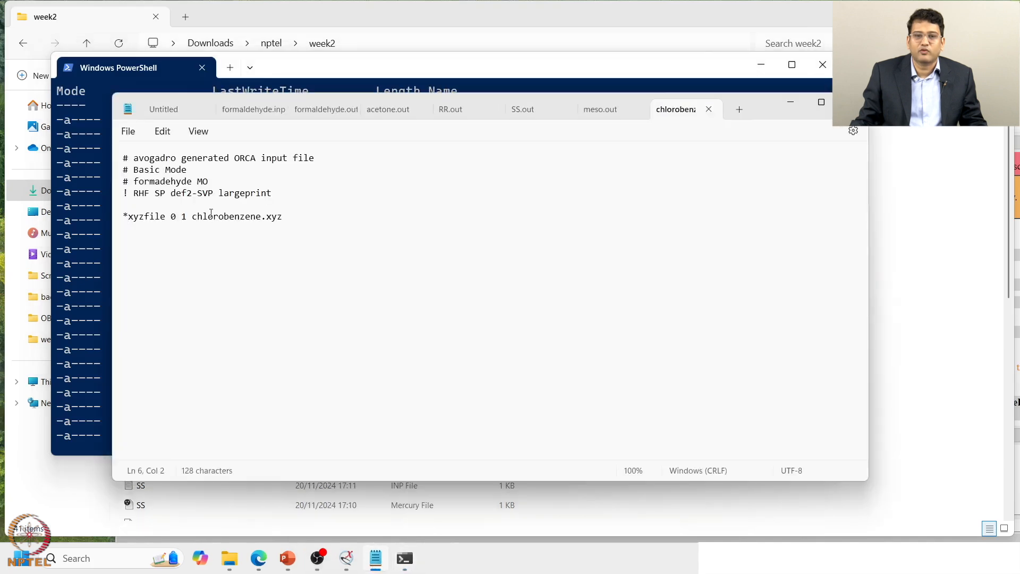
left_click_drag(192, 218, 266, 218)
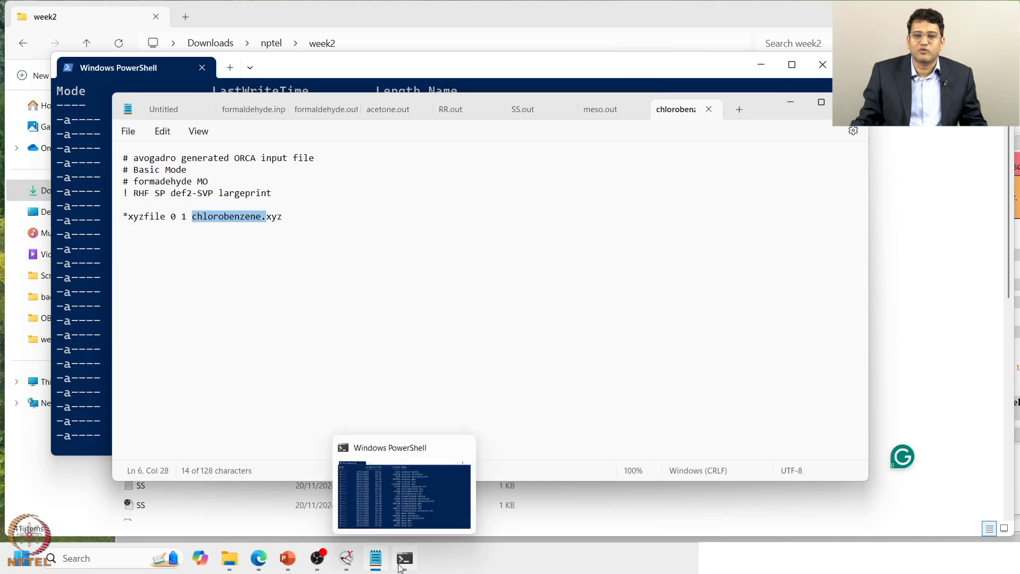
left_click(405, 558)
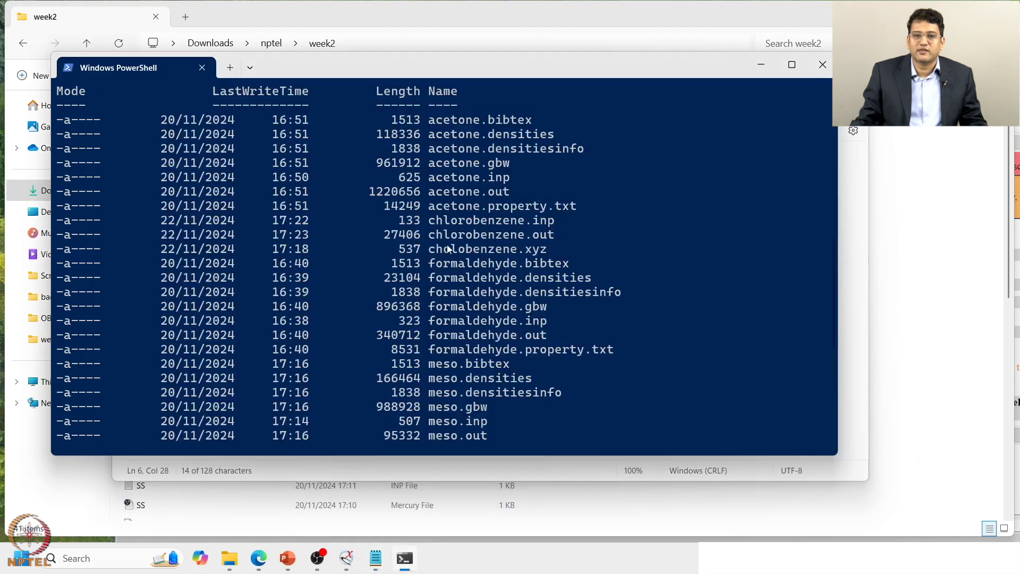
left_click_drag(429, 250, 523, 253)
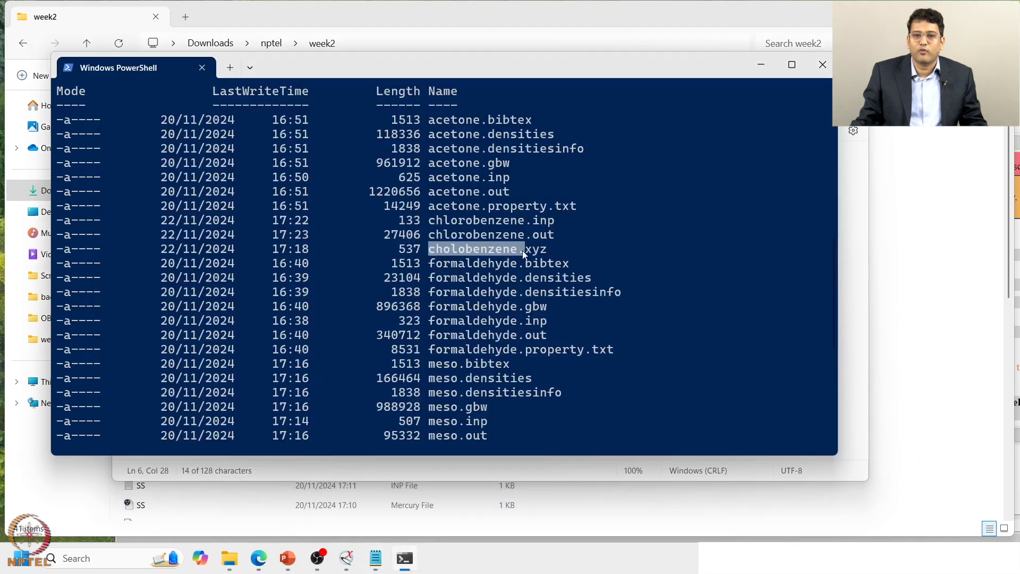
left_click(515, 247)
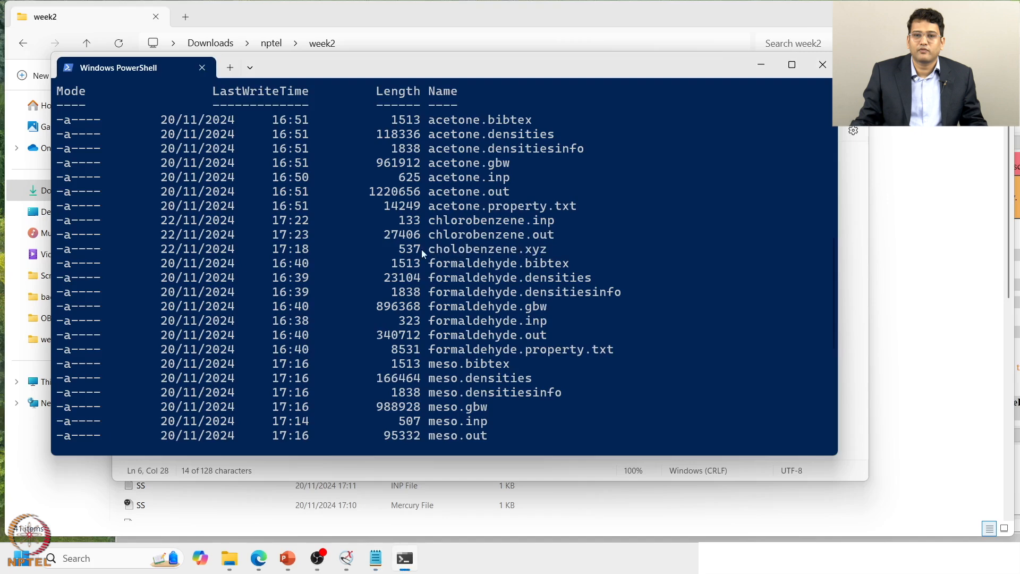
left_click_drag(430, 248, 549, 250)
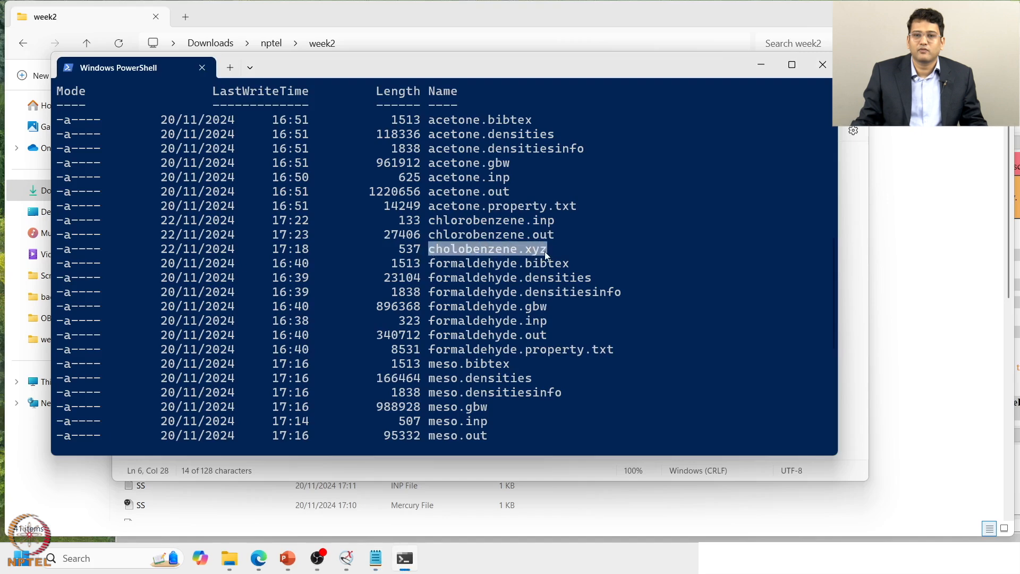
left_click(538, 251)
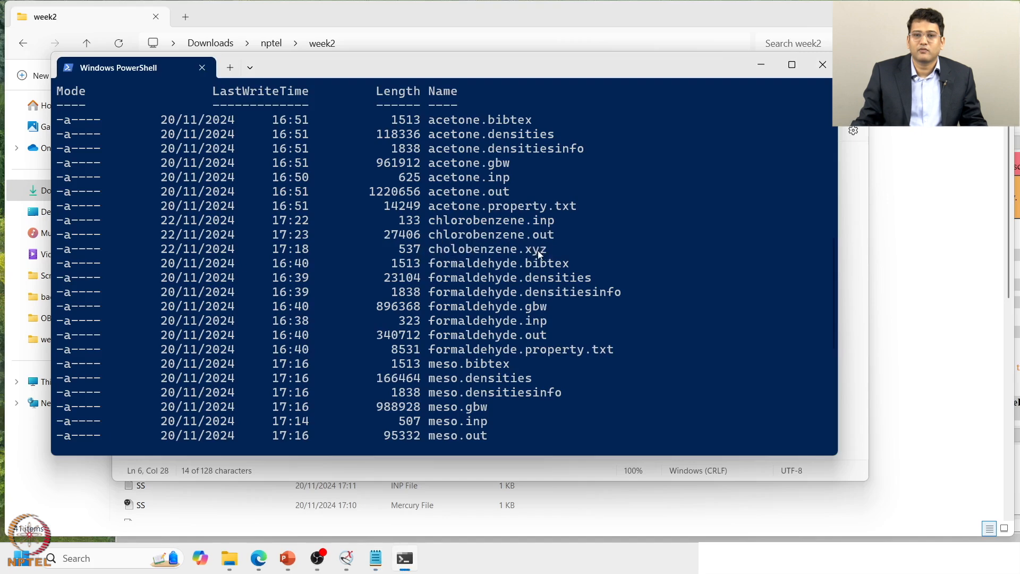
Switch to File Explorer and copy the name of the cholobenzene XYZ file from its properties.
left_click(423, 532)
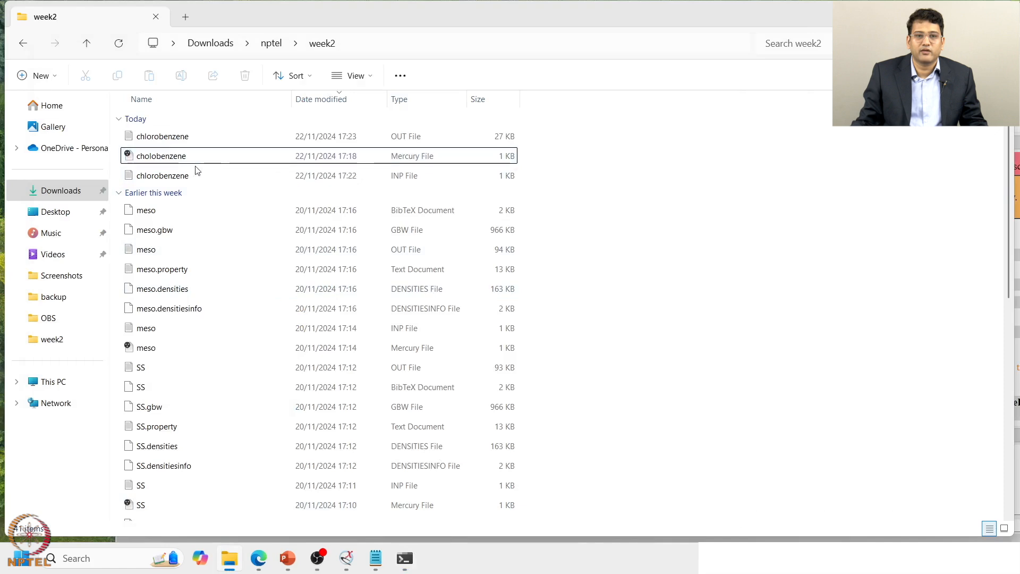
left_click(153, 158)
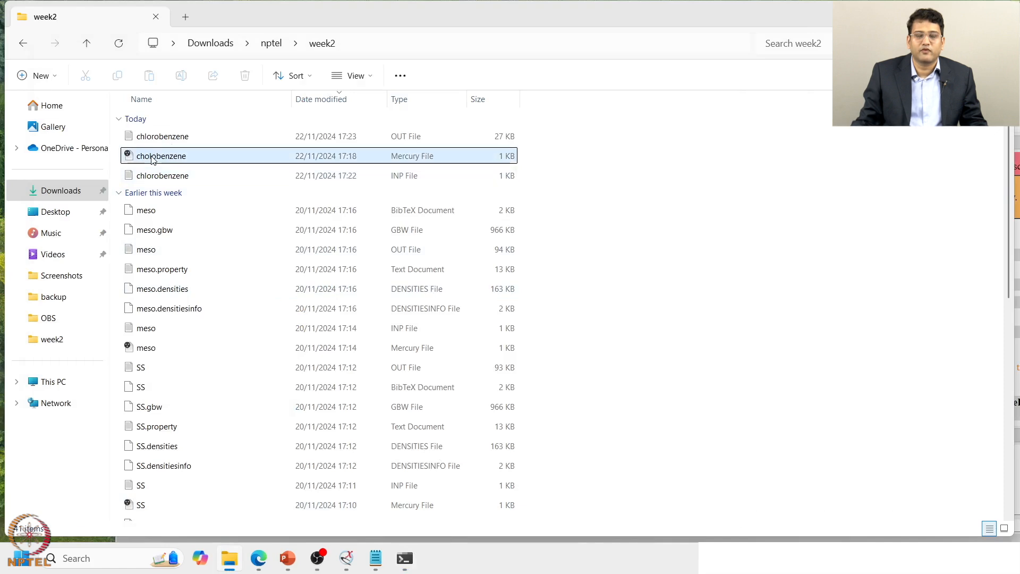
double_click(151, 157)
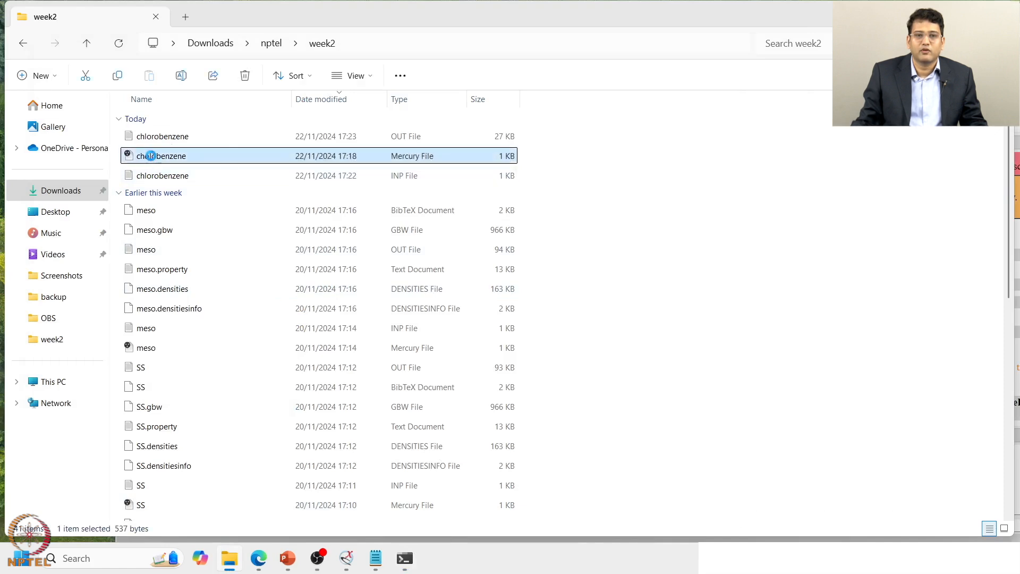
right_click(151, 155)
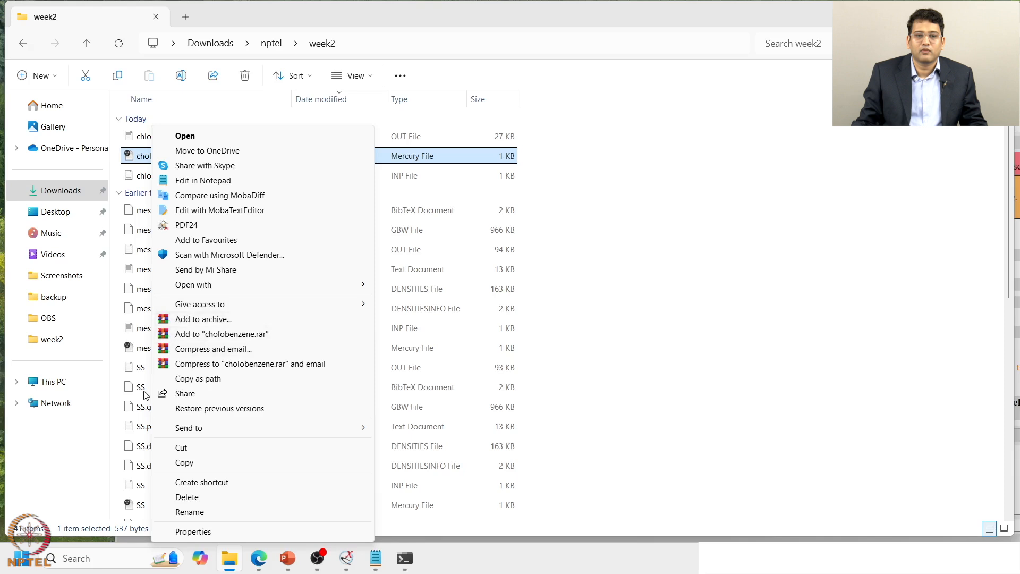
left_click(196, 534)
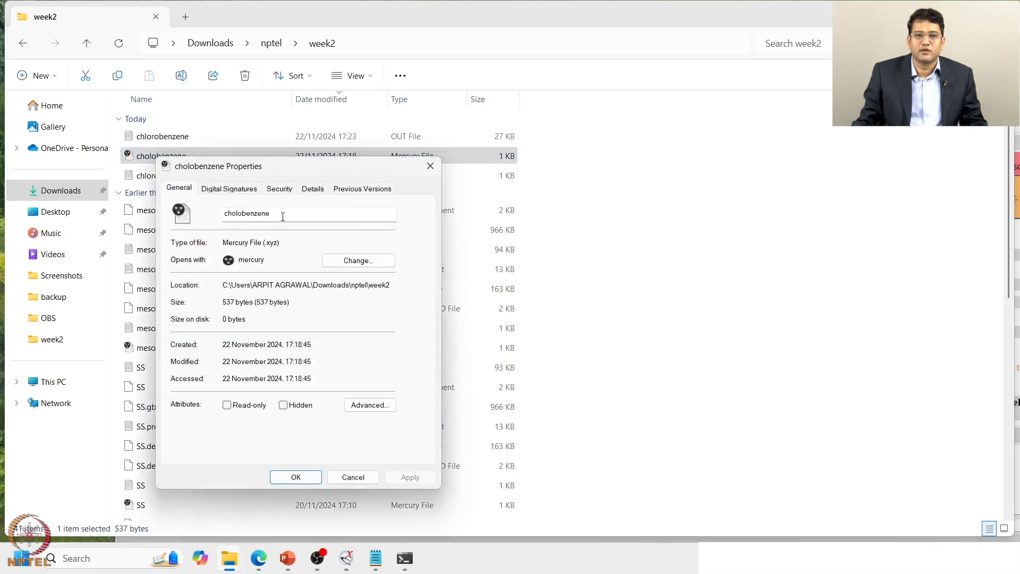
right_click(252, 216)
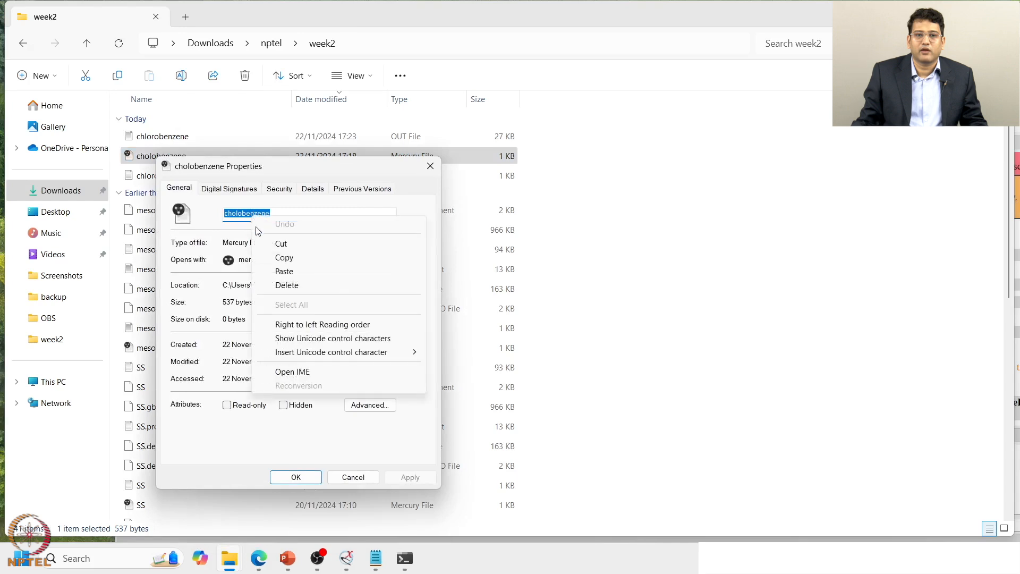
left_click(282, 257)
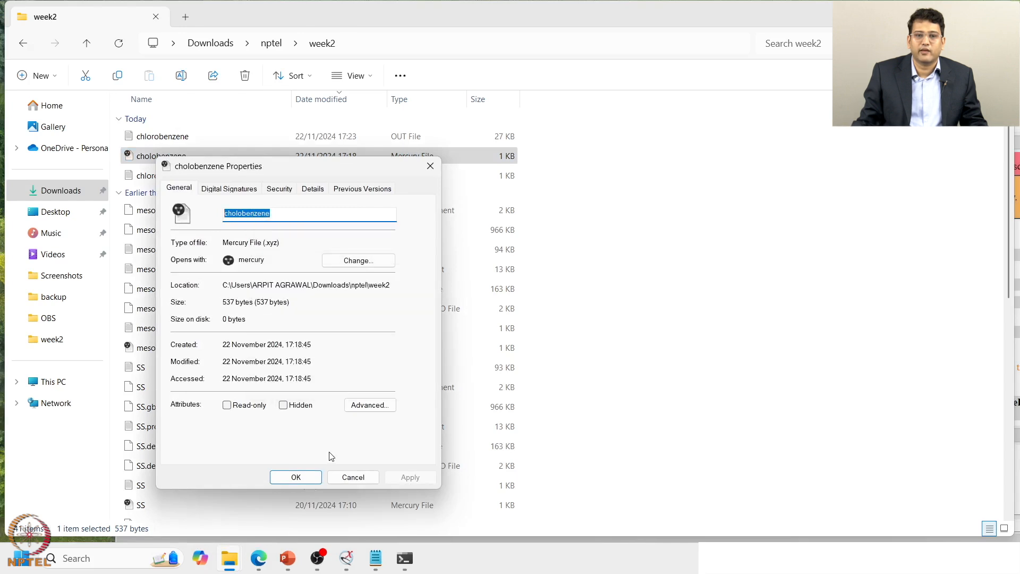
left_click(306, 481)
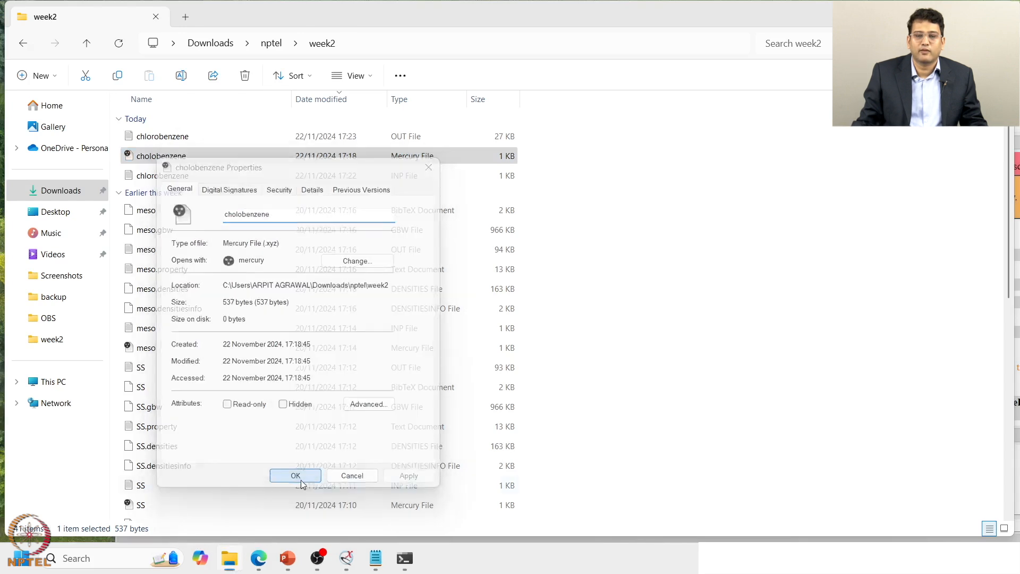
In Notepad, change the coordinate file on the xyzfile line to cholobenzene.xyz with the copied name and save the input file.
left_click(373, 559)
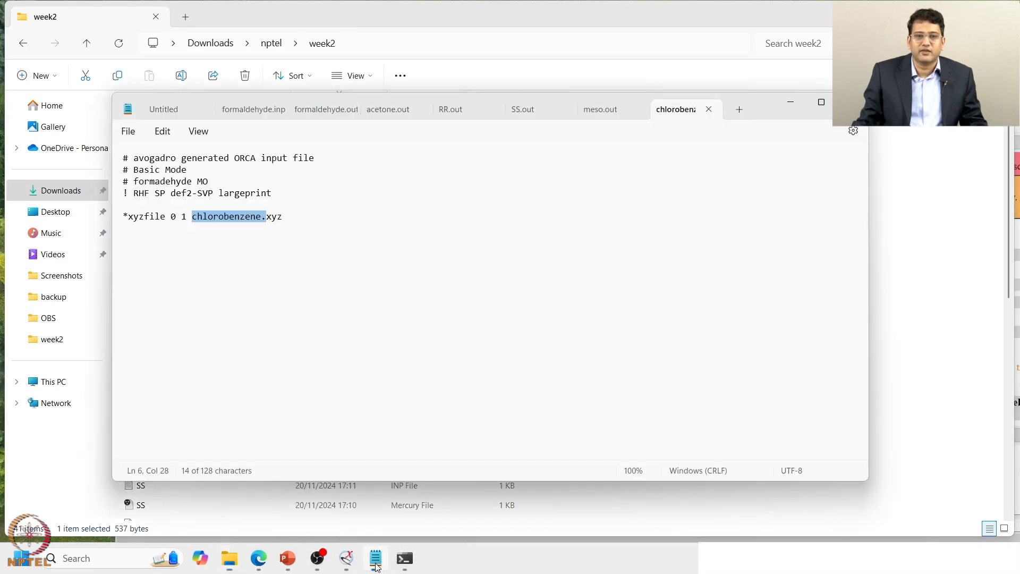
right_click(210, 218)
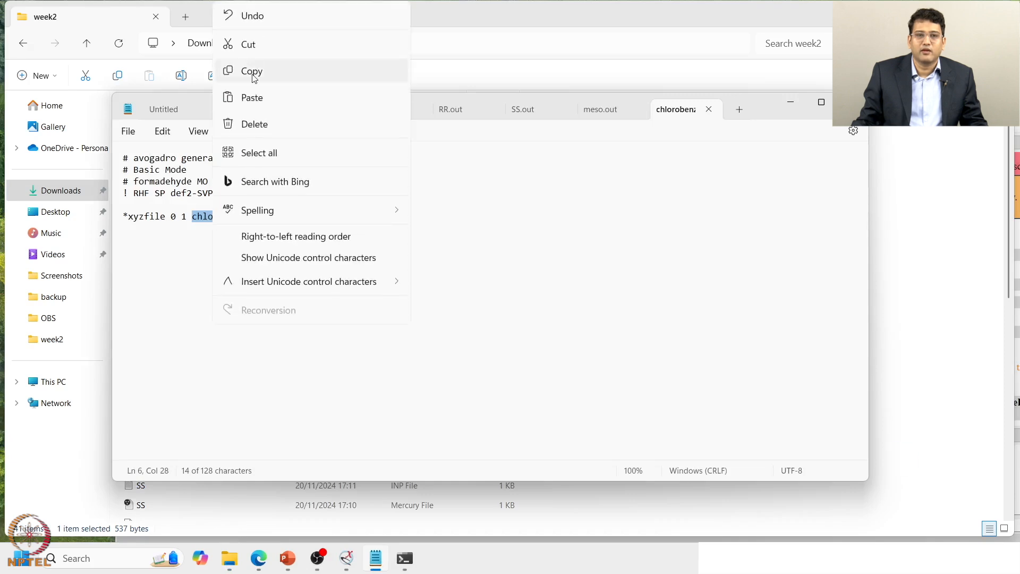
left_click(252, 97)
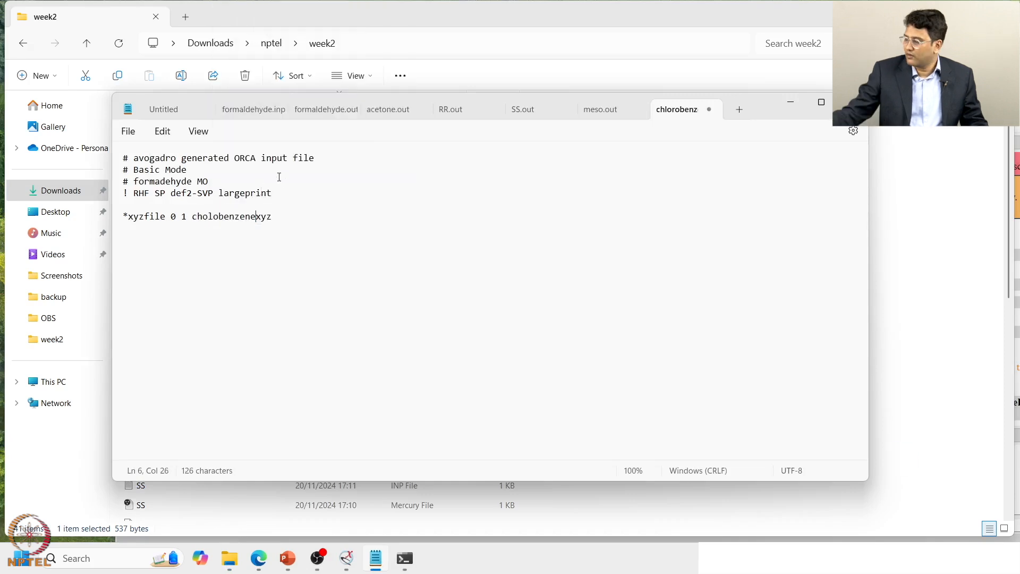
type(".")
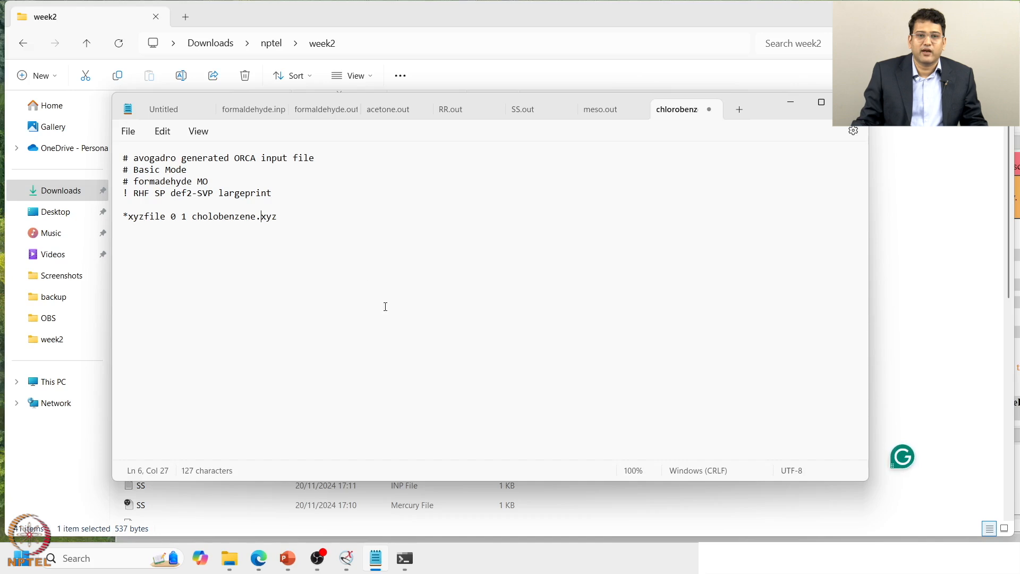
left_click(128, 132)
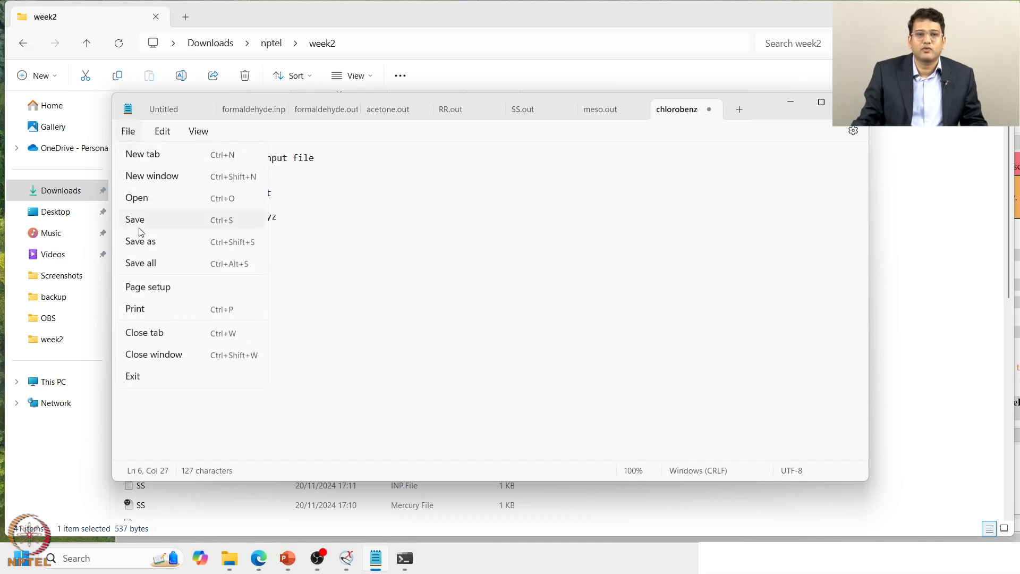
left_click(142, 221)
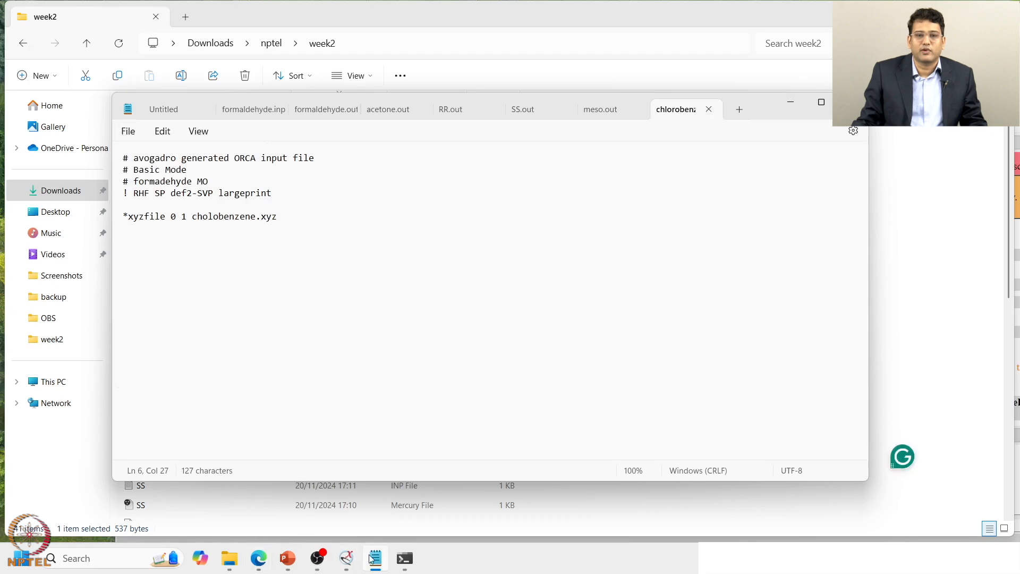
Switch to PowerShell and run orca chlorobenzene.inp > chlorobenzene.out again with the corrected input file.
left_click(405, 558)
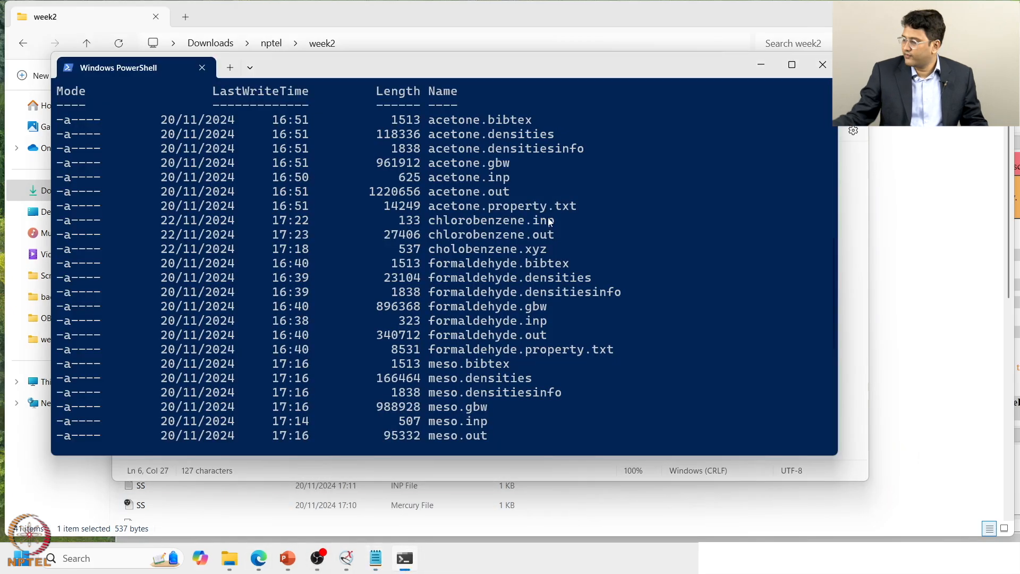
key("Return")
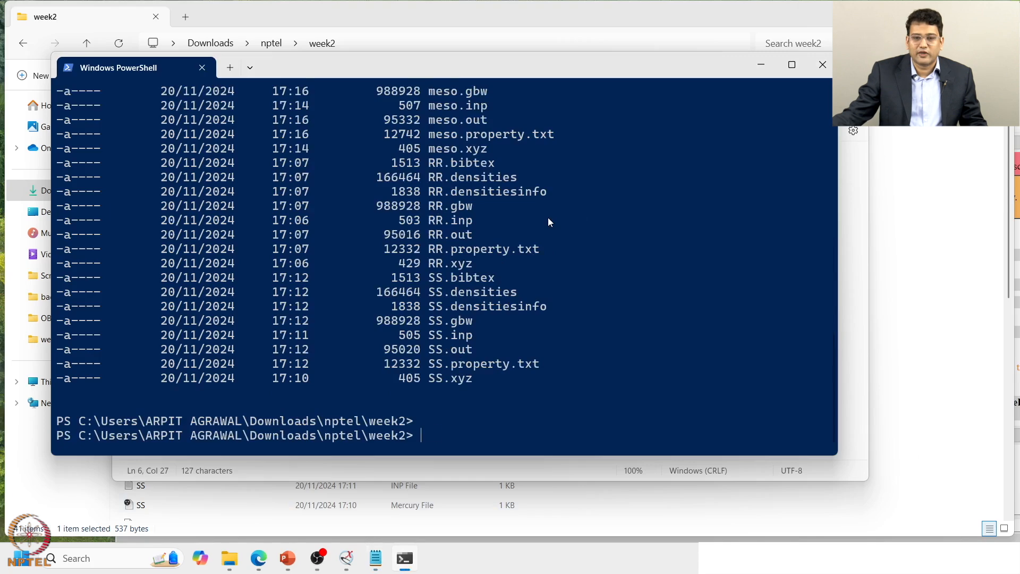
type("orca chlorobenzene.inp > chlorobenzene.out")
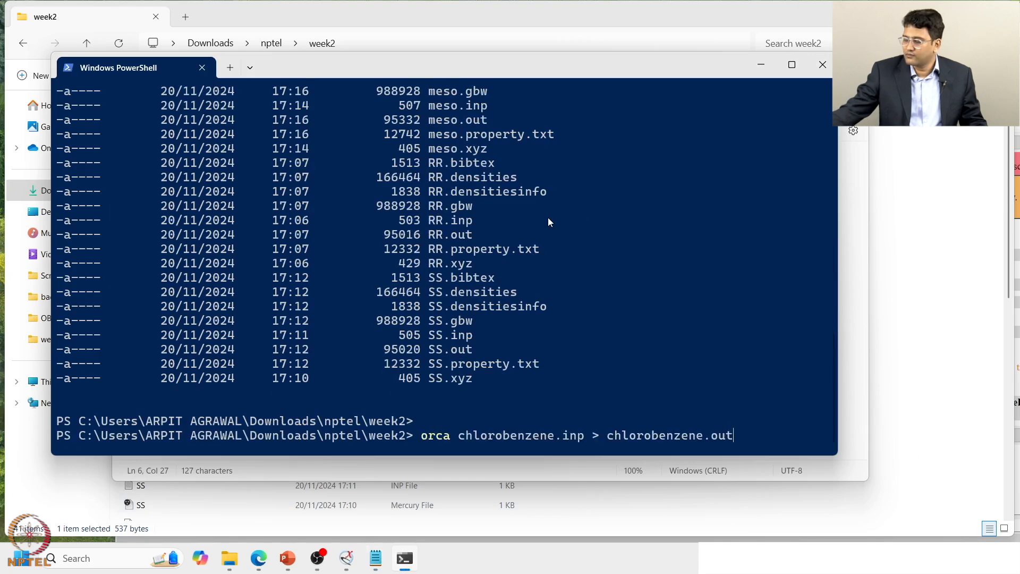
key("Return")
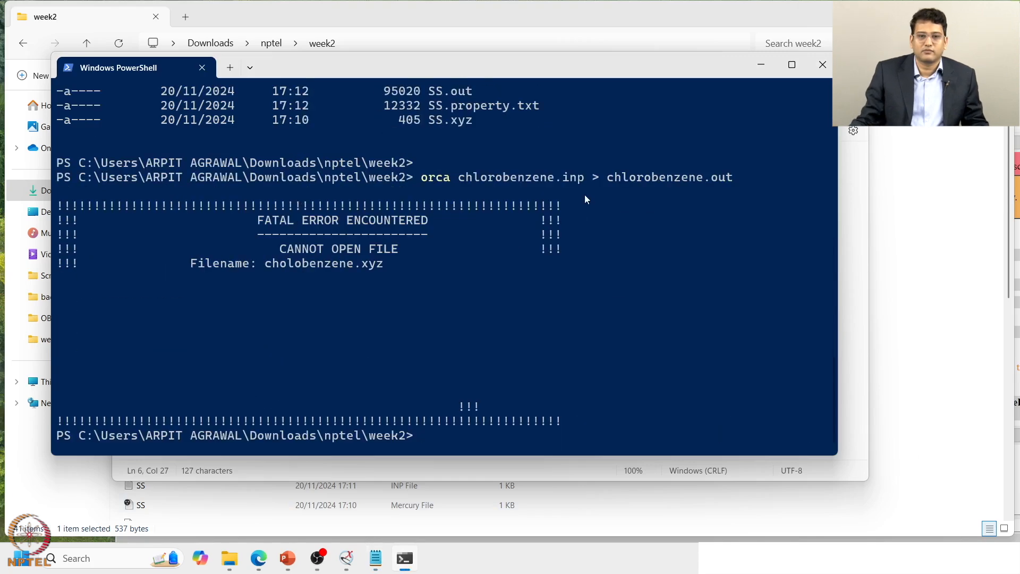
Switch to Notepad and save the input document as chlorobenzene.inp in week2 with the all-files type, replacing the existing file.
left_click(376, 558)
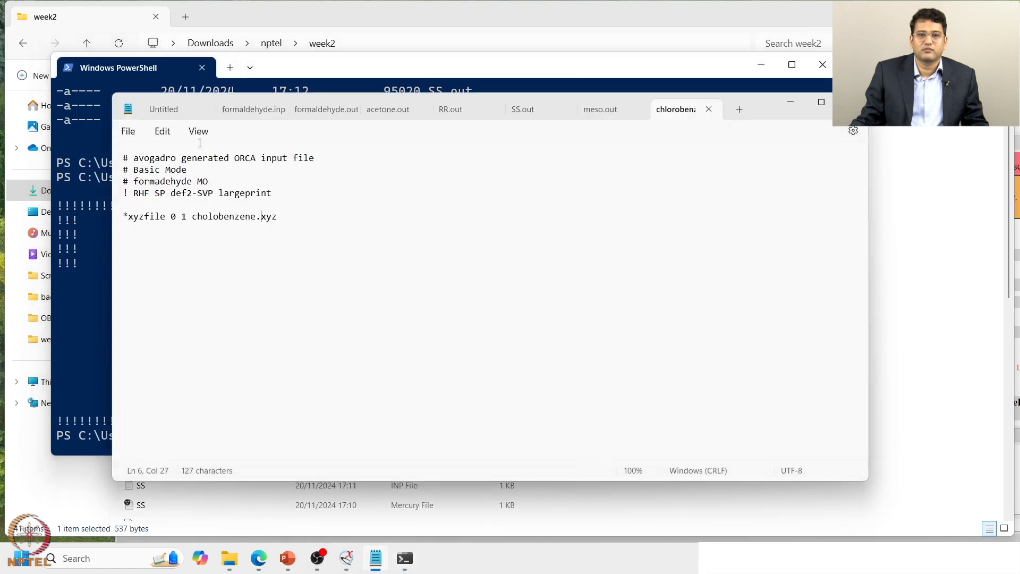
left_click(125, 131)
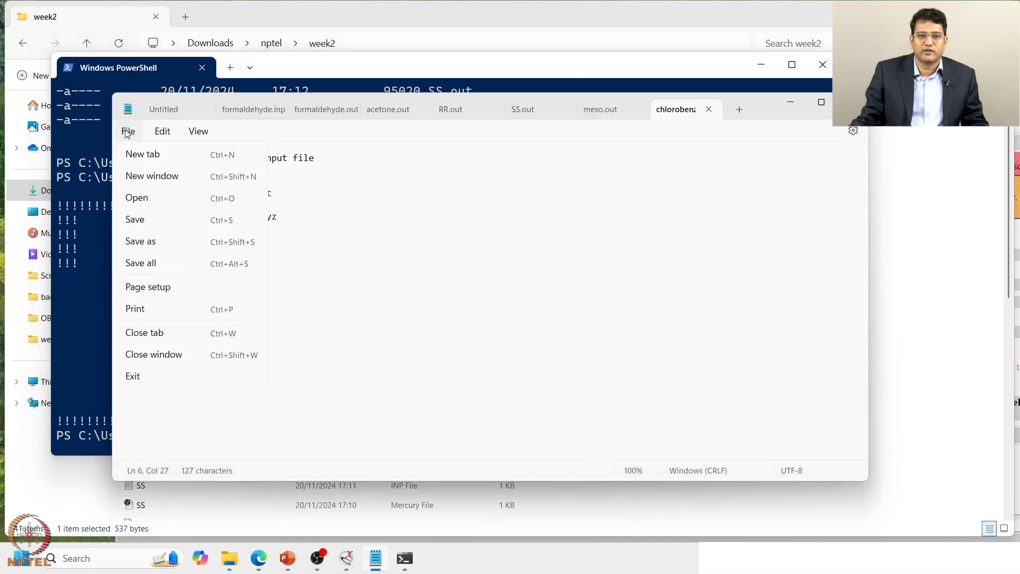
left_click(140, 242)
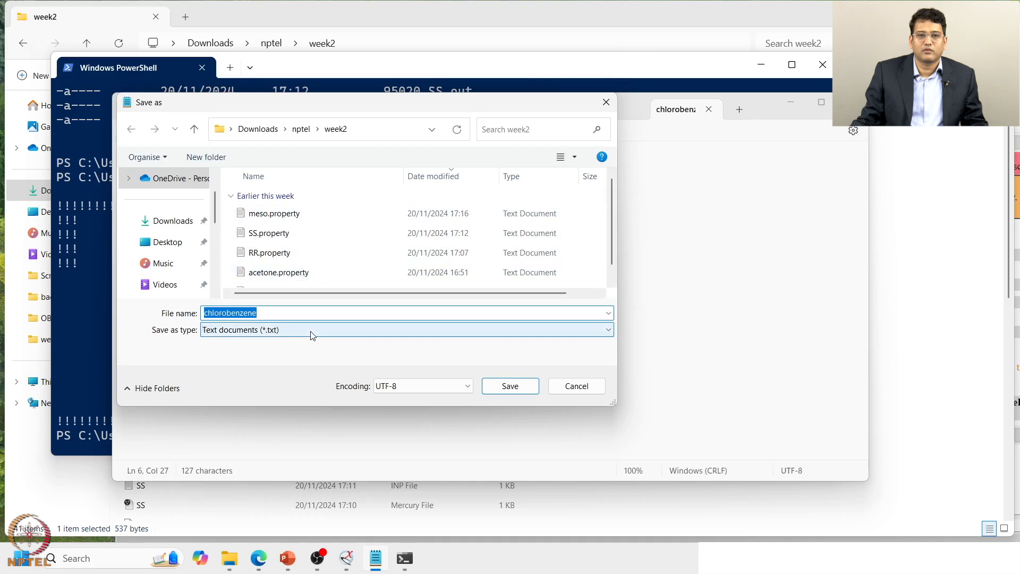
left_click(296, 331)
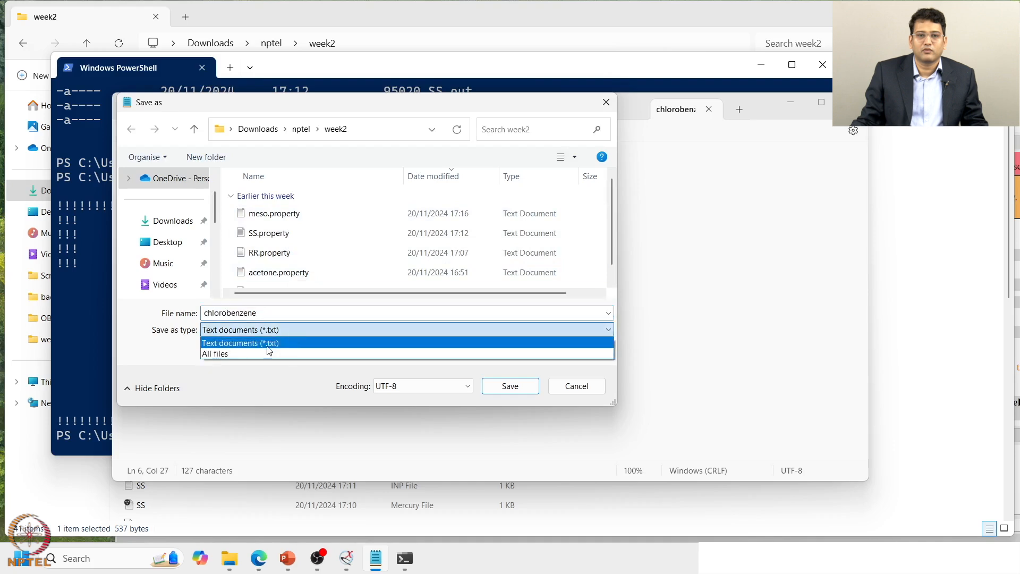
left_click(264, 354)
double_click(307, 313)
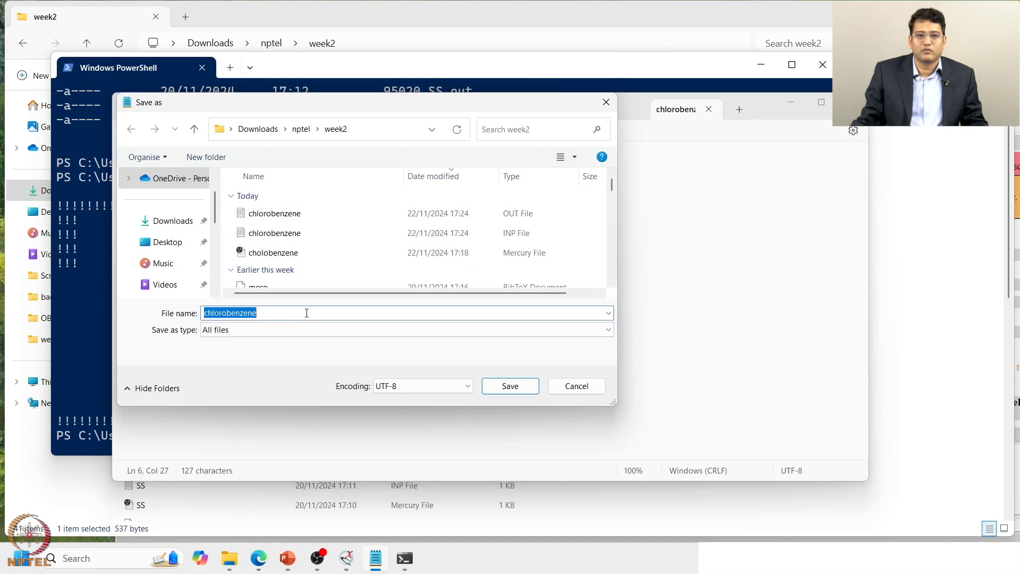
left_click(316, 314)
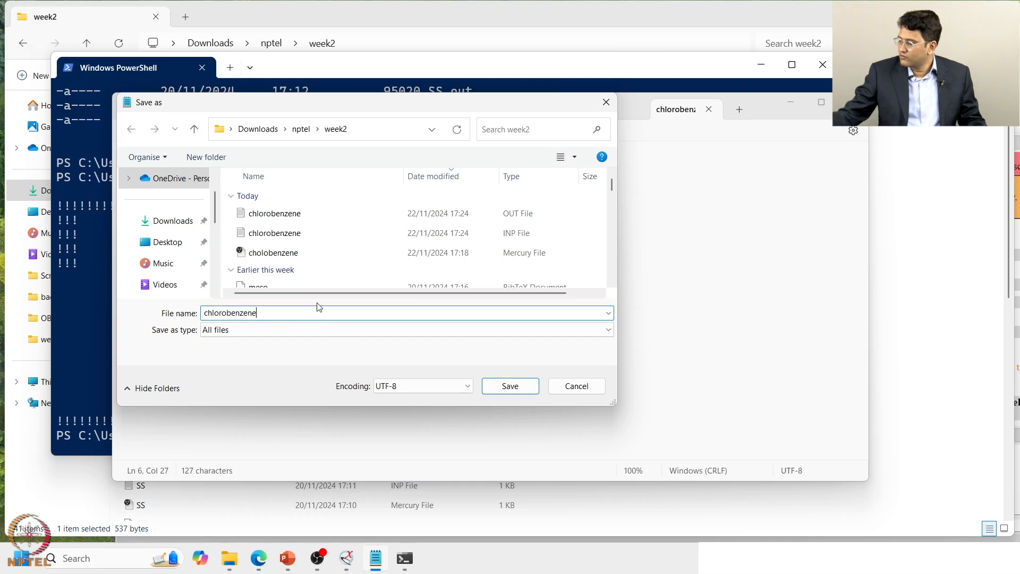
type(".o")
key("BackSpace")
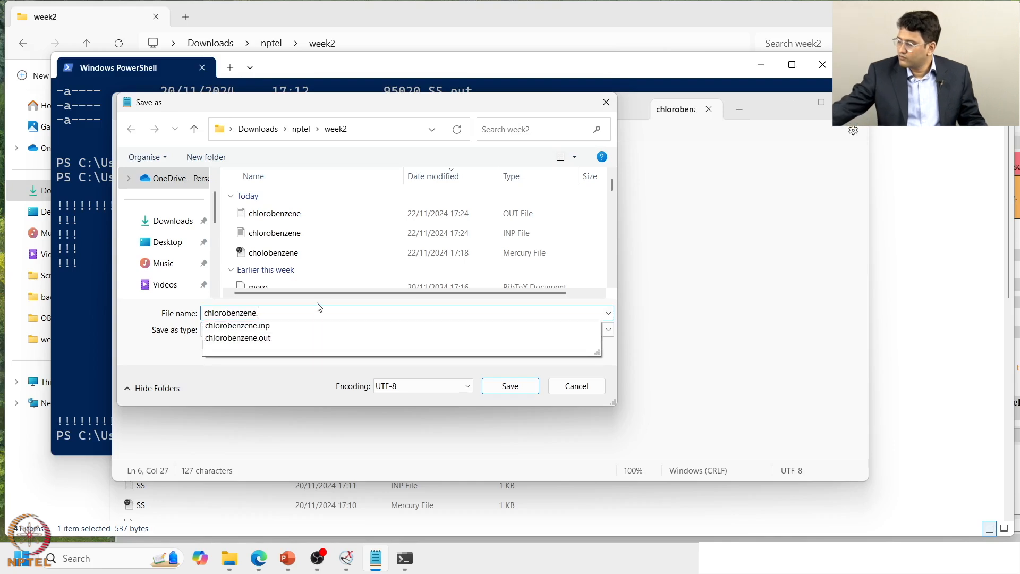
type("inp")
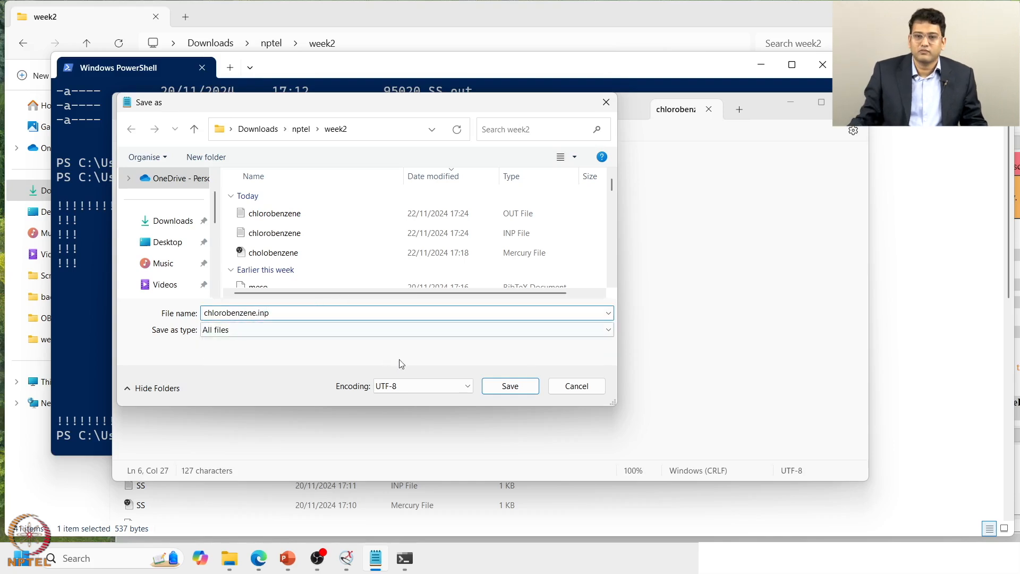
left_click(536, 387)
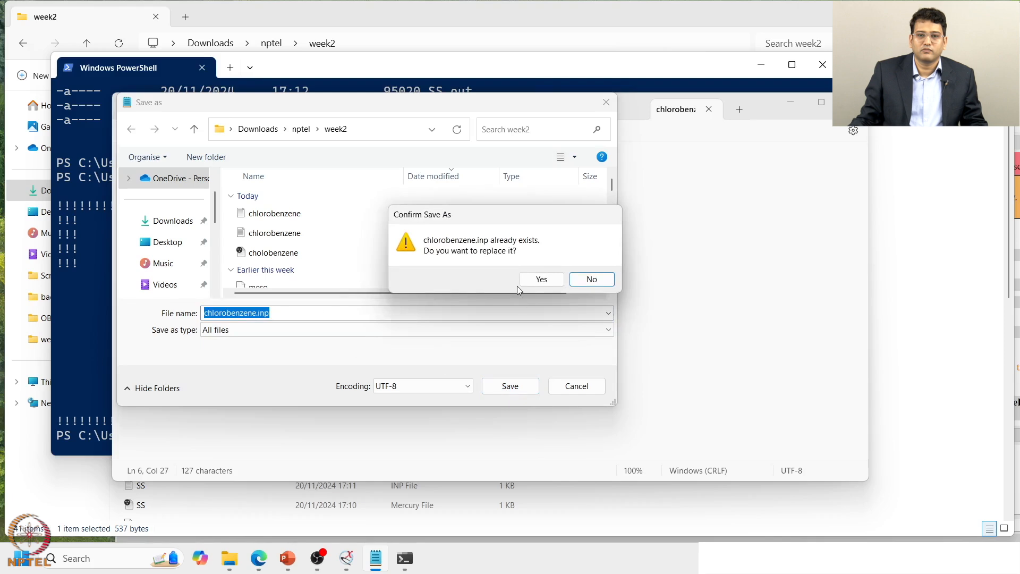
left_click(527, 285)
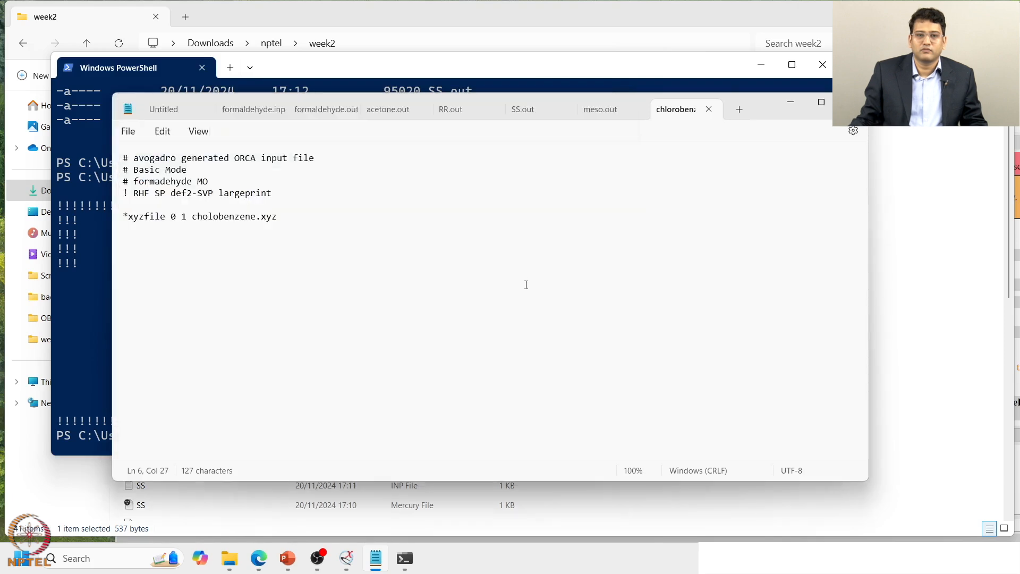
Switch to PowerShell and rerun orca chlorobenzene.inp > chlorobenzene.out with the resaved input file.
left_click(404, 565)
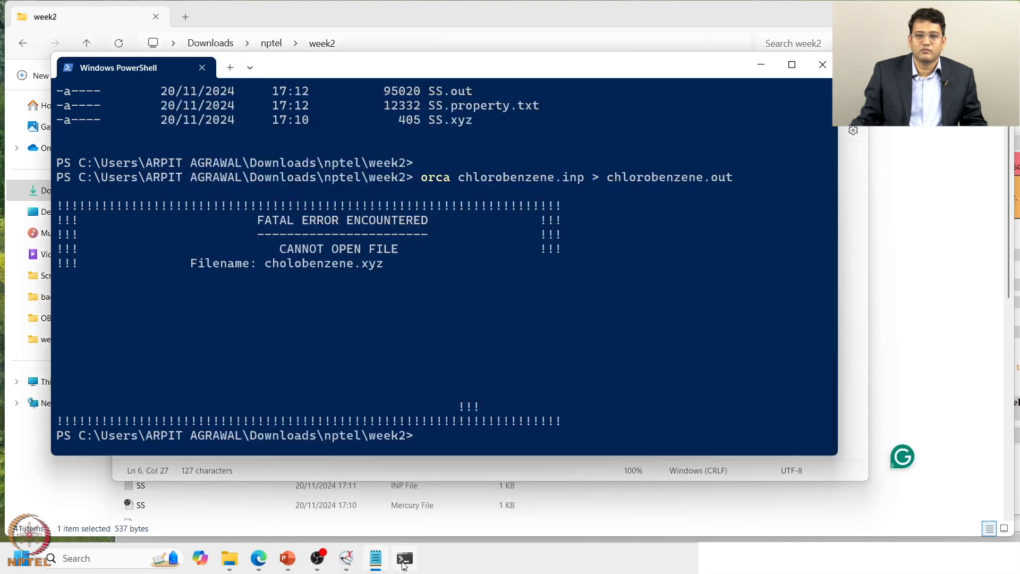
key("Up")
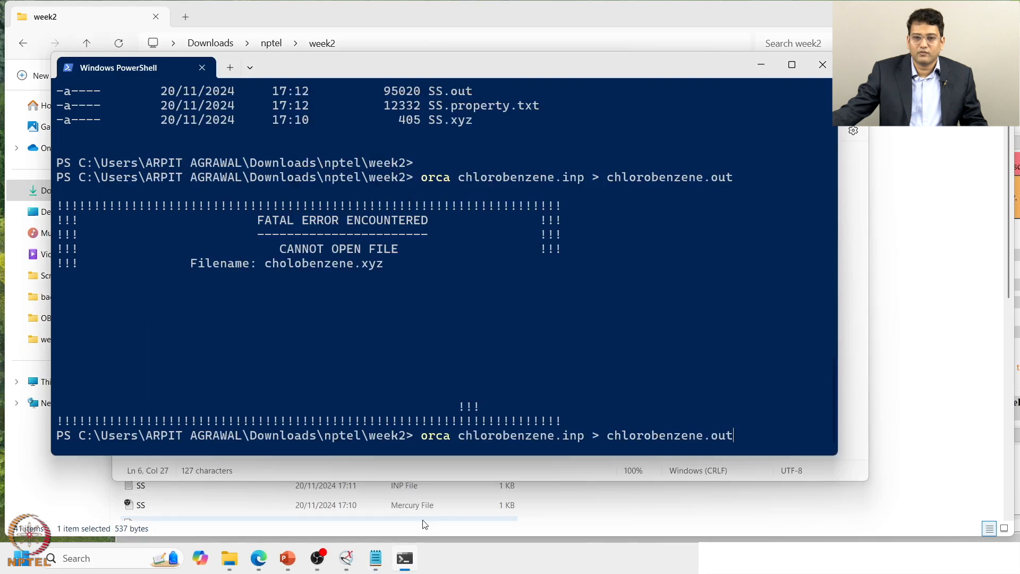
key("Return")
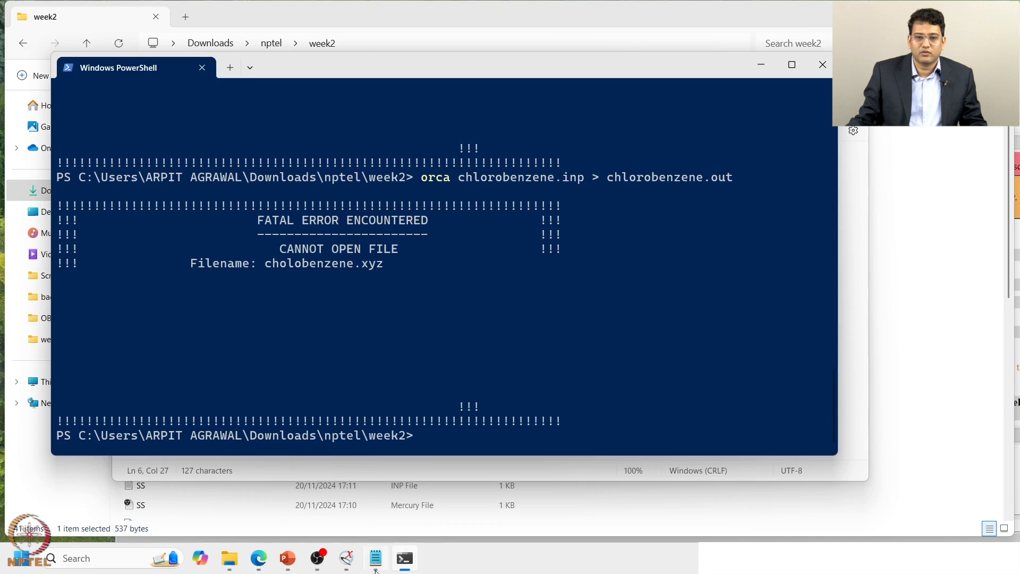
In Notepad, look at the formaldehyde.out results, and return to the chlorobenzene input document to check its xyzfile line.
mouse_move(376, 569)
left_click(337, 444)
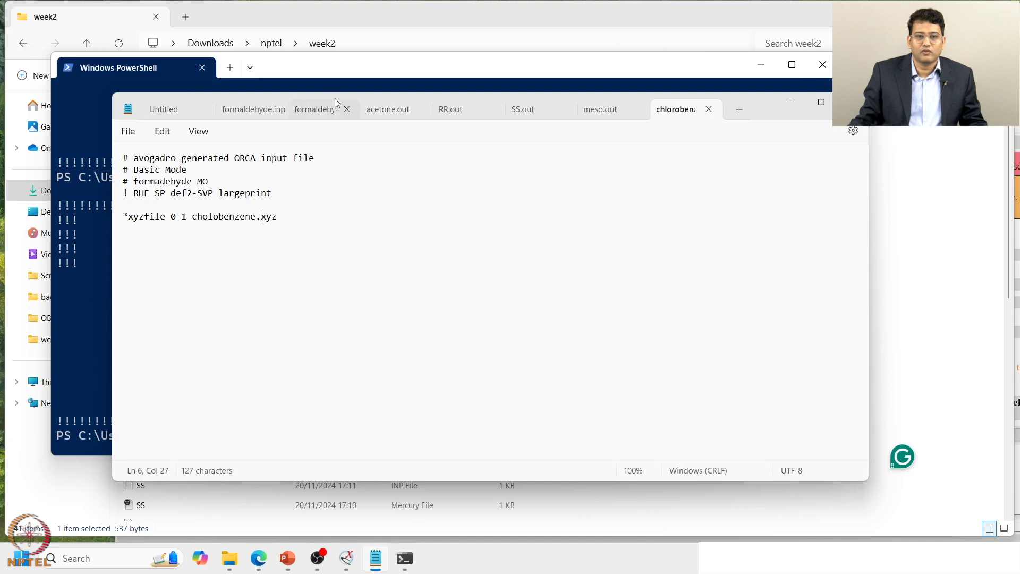
mouse_move(336, 109)
left_mouse_down()
mouse_move(326, 148)
mouse_move(337, 123)
mouse_move(319, 111)
left_mouse_up()
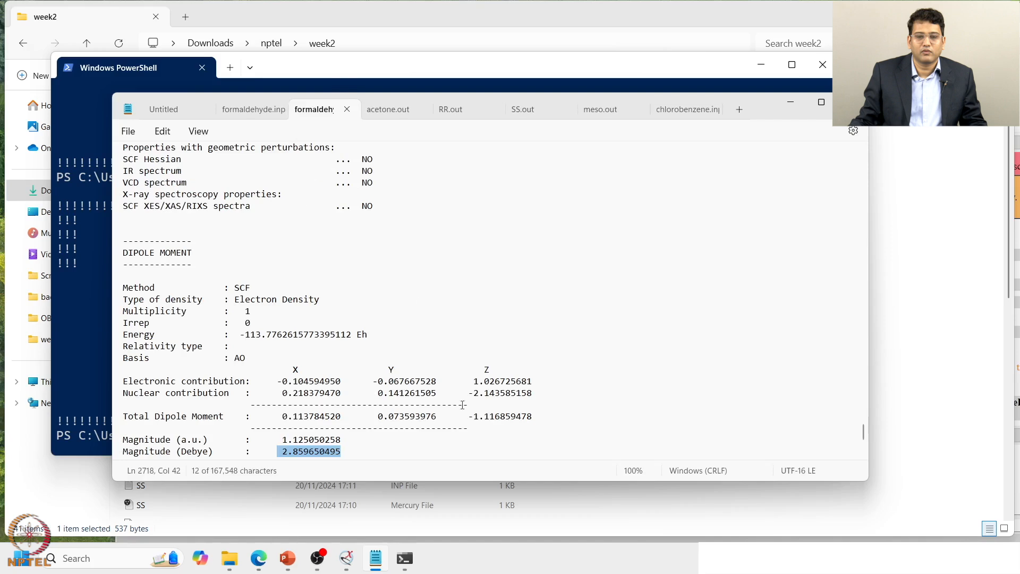
left_click(667, 117)
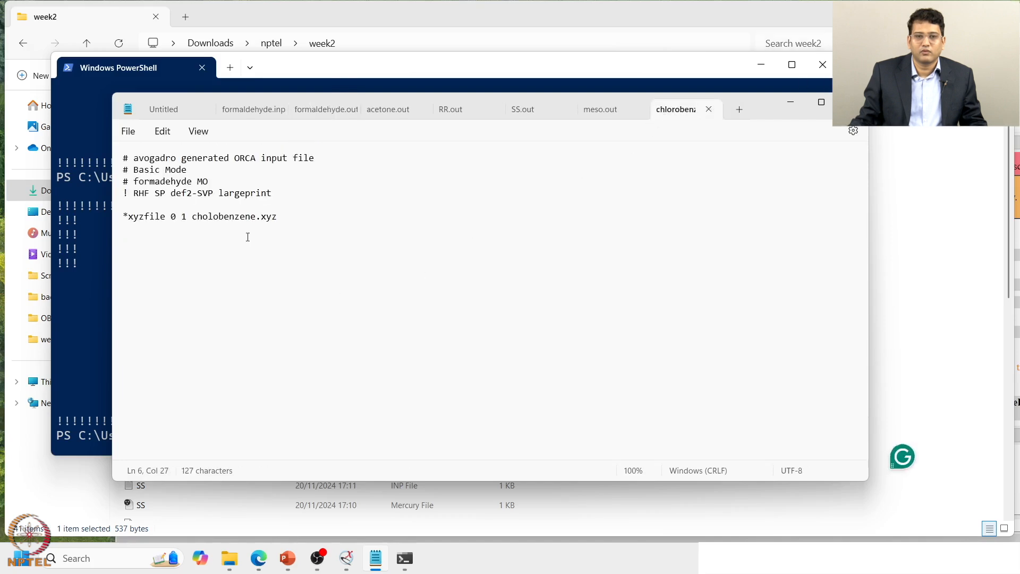
Switch to File Explorer and sort the files in the week2 folder by name.
left_click(316, 505)
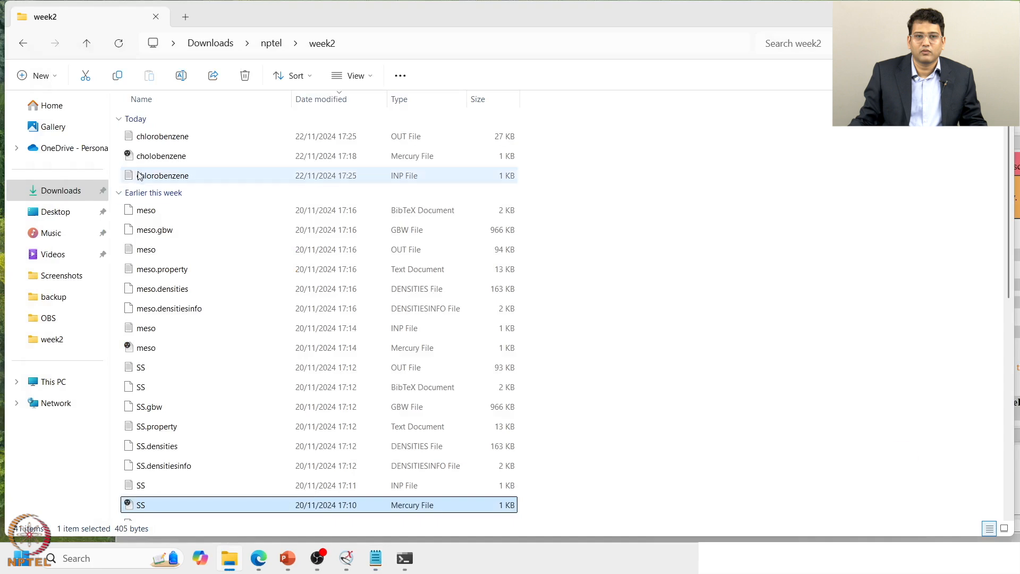
left_click(154, 175)
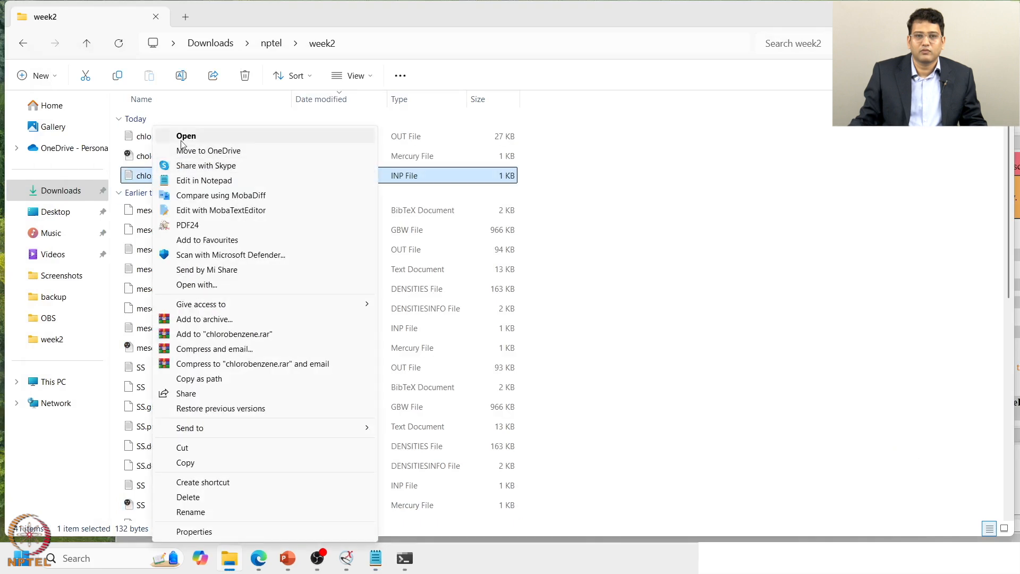
left_click(211, 102)
right_click(185, 157)
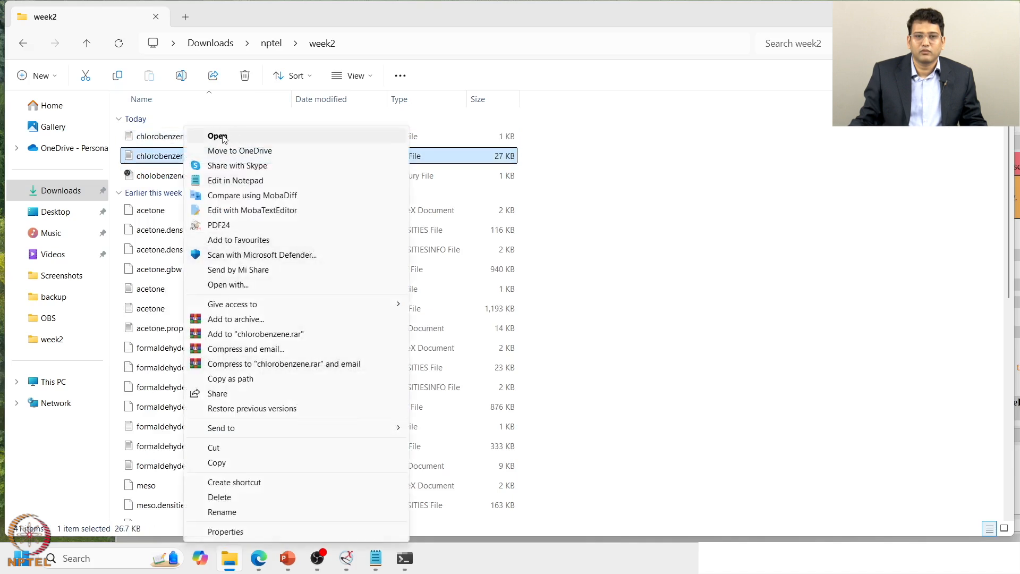
left_click(237, 512)
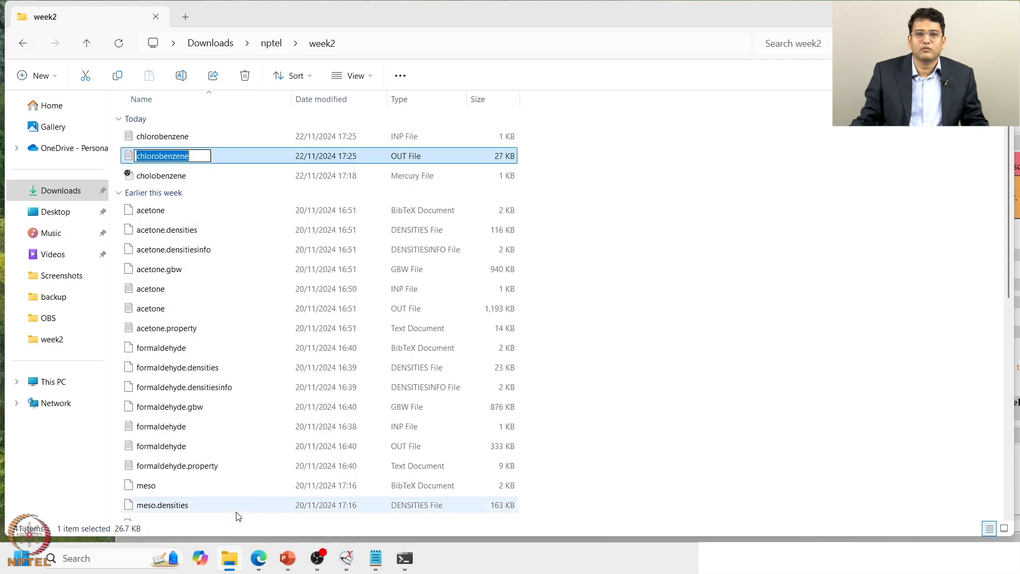
left_click(171, 181)
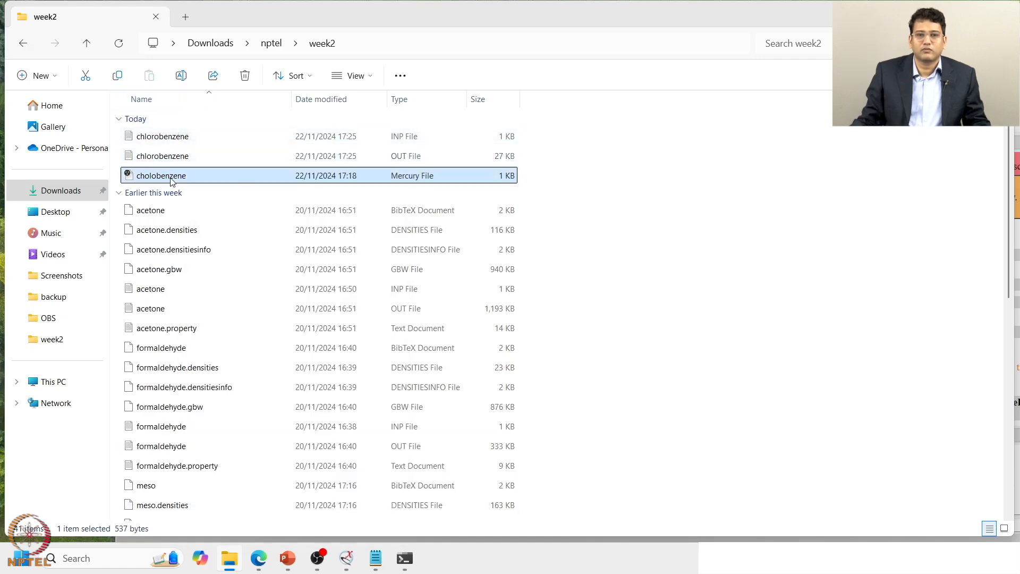
Rename the cholobenzene Mercury file in the week2 folder as cholobenzene.xyz.
right_click(171, 180)
left_click(227, 513)
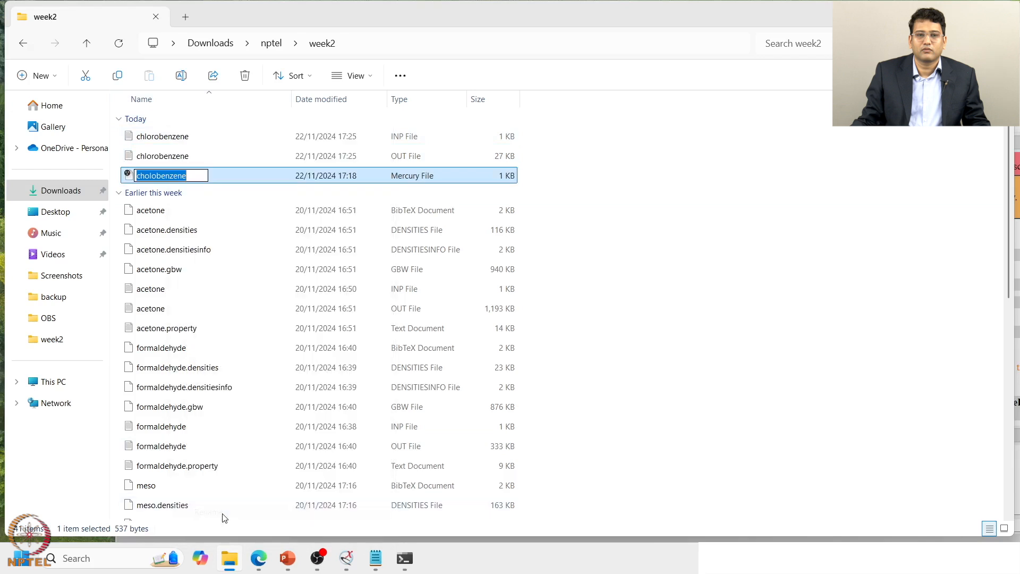
left_click(203, 175)
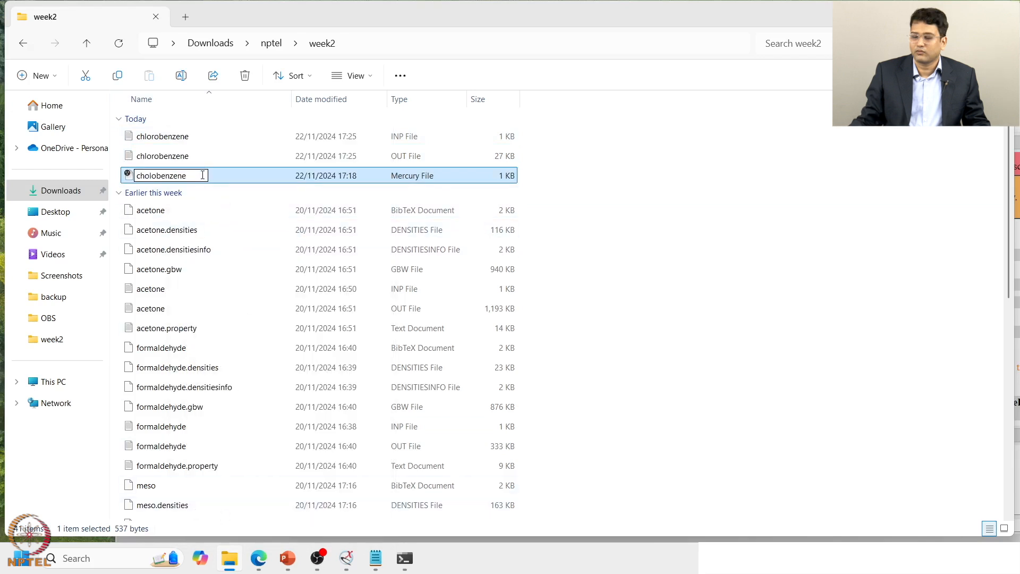
type(".xy")
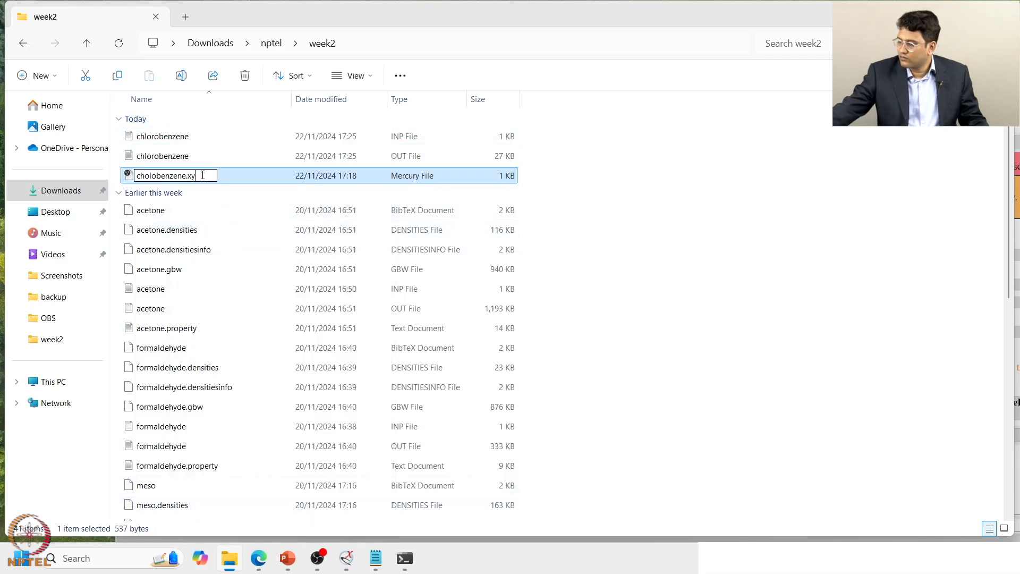
type("z")
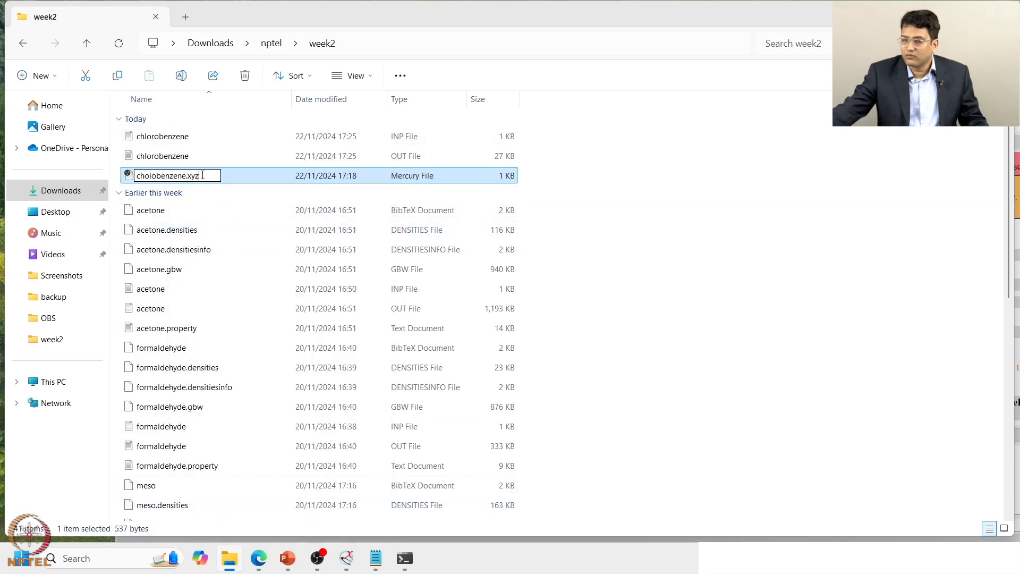
key("Return")
left_click(244, 192)
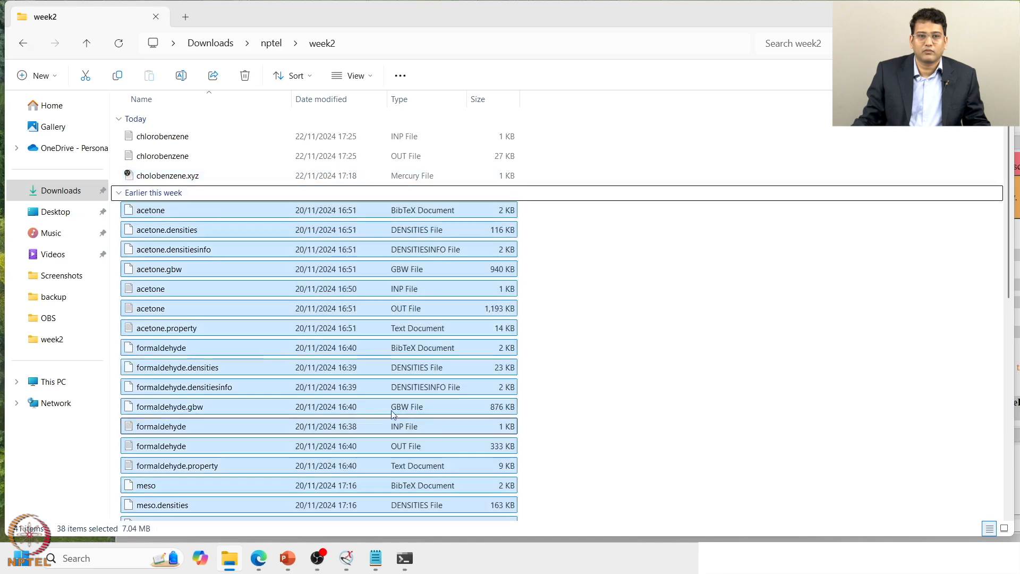
Switch to PowerShell and run orca chlorobenzene.inp > chlorobenzene.out again using the renamed coordinate file.
left_click(404, 558)
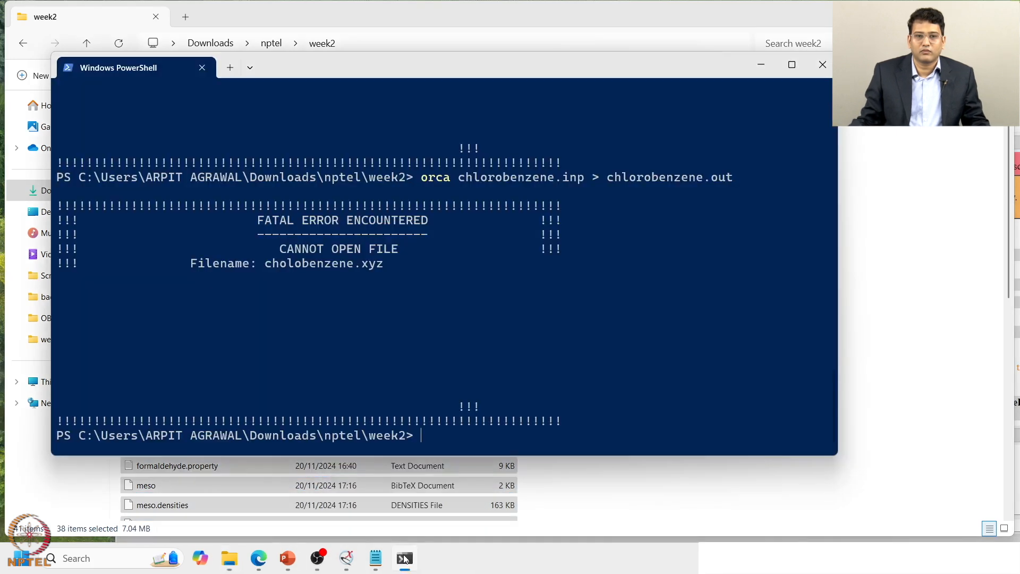
key("Up")
key("Return")
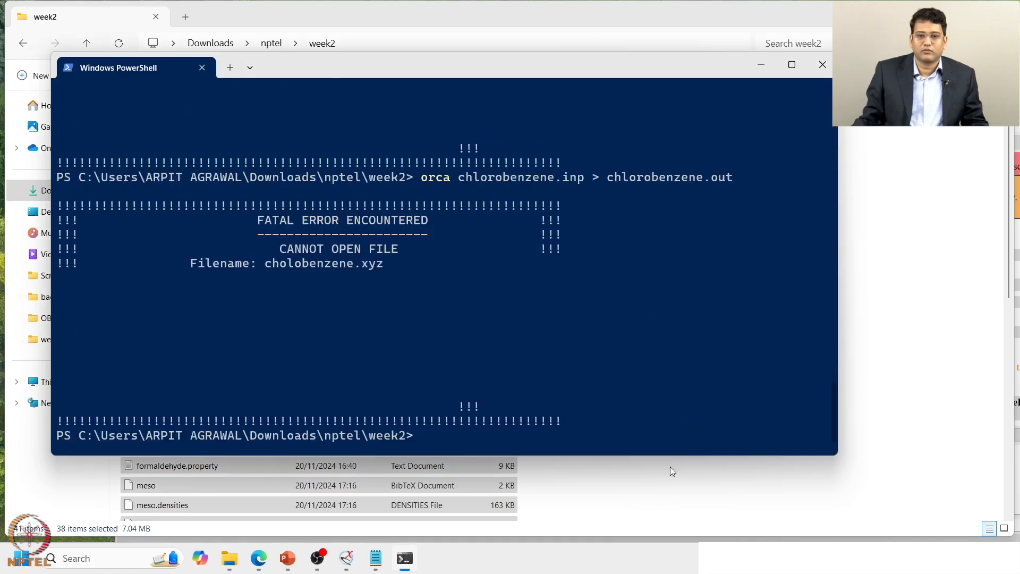
Switch to ChimeraX and open the Build QM Input tool for the chlorobenzene model.
mouse_move(347, 563)
left_click(341, 489)
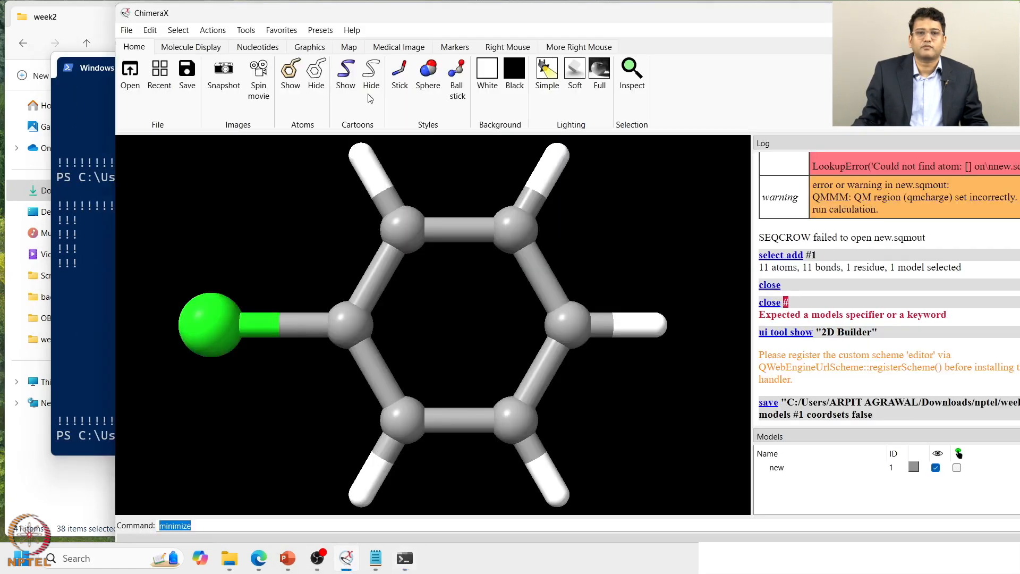
left_click(238, 31)
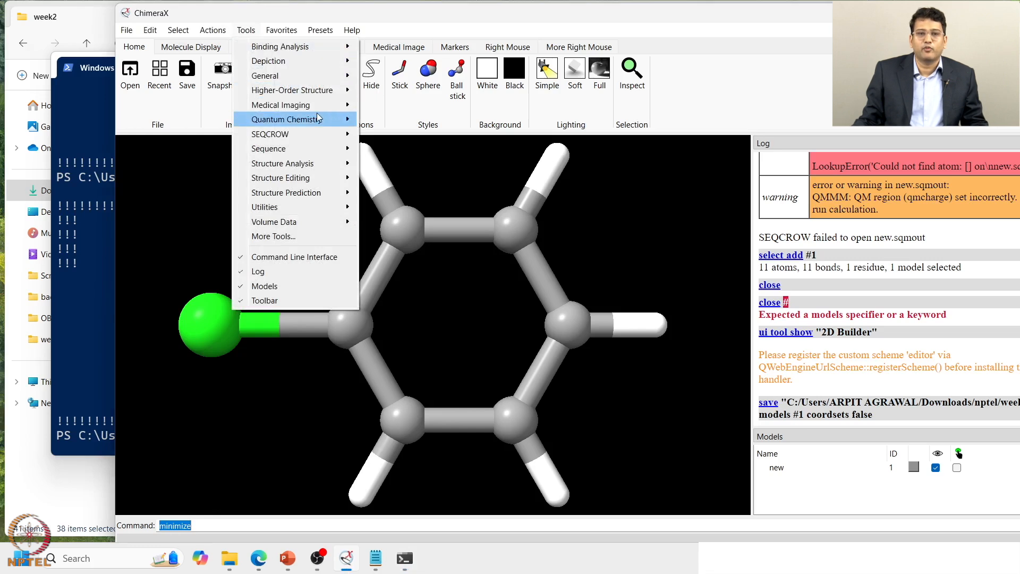
mouse_move(314, 116)
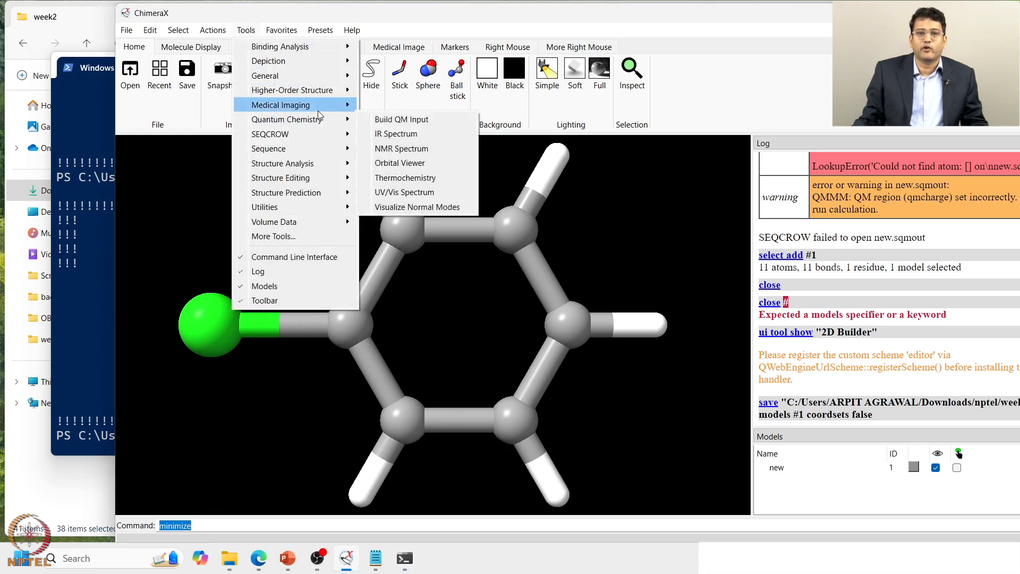
left_click(423, 120)
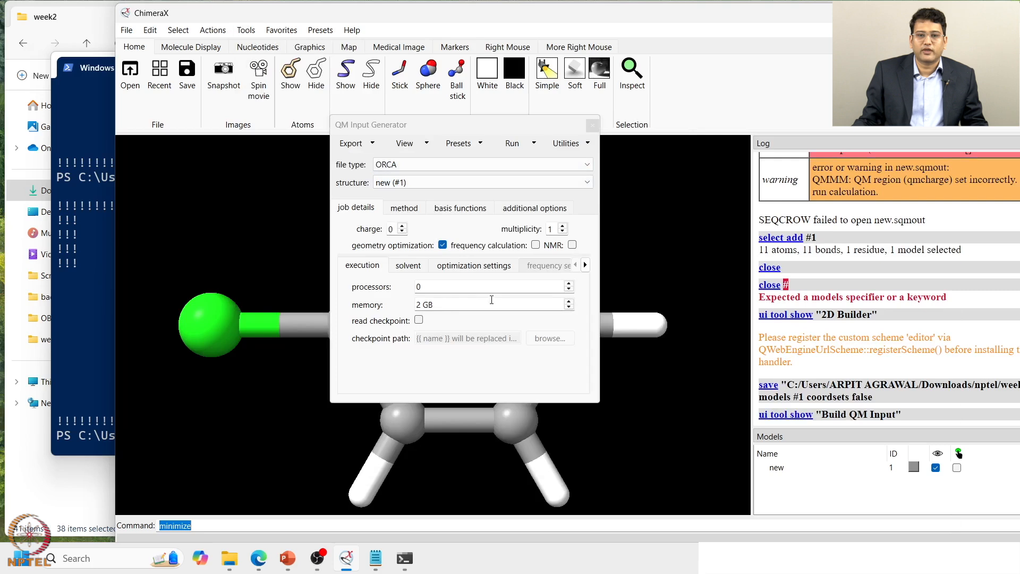
Set the calculation method in the QM Input Generator to other with the keyword RHF.
left_click(403, 209)
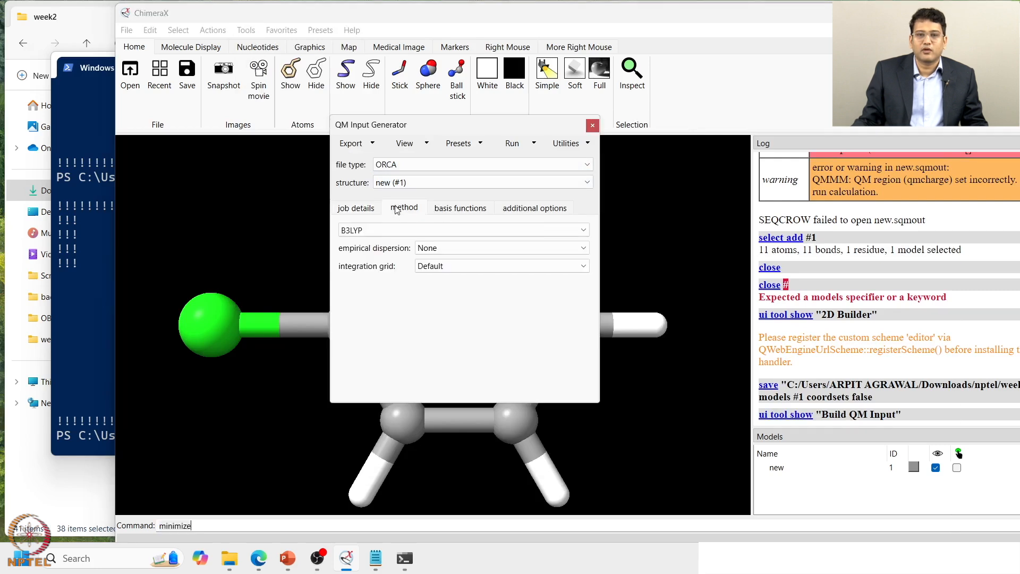
left_click(425, 232)
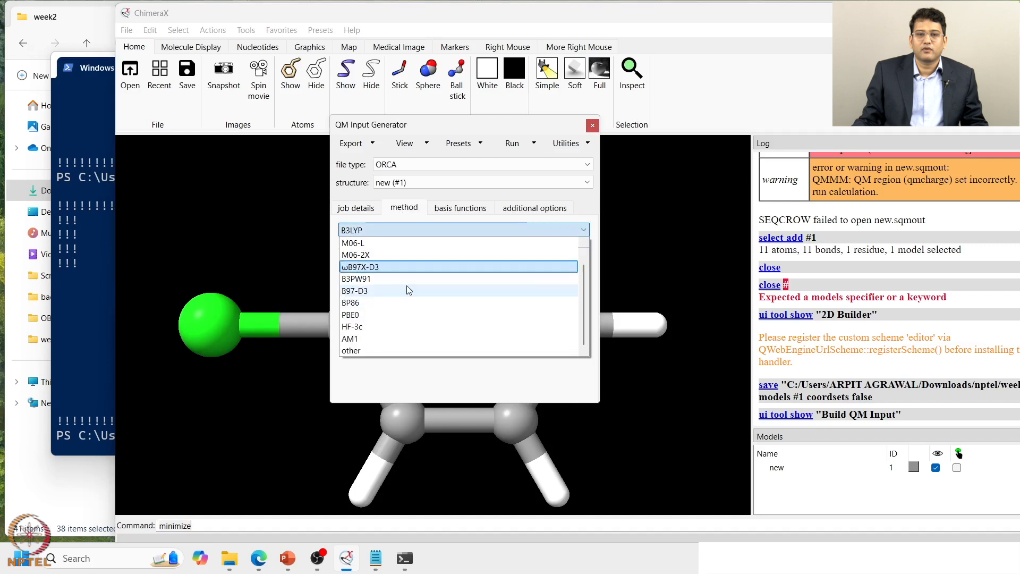
left_click(371, 351)
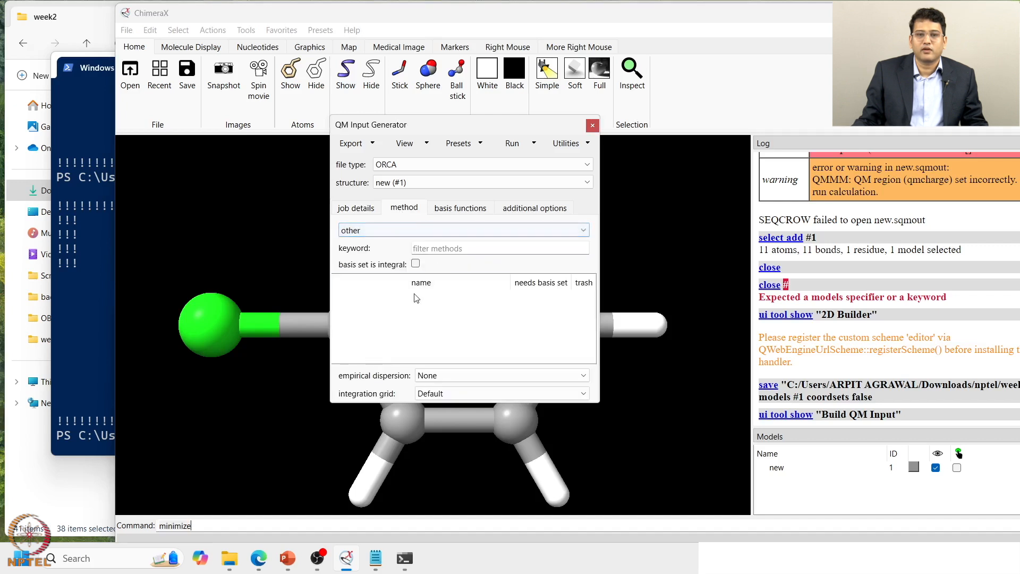
left_click(445, 249)
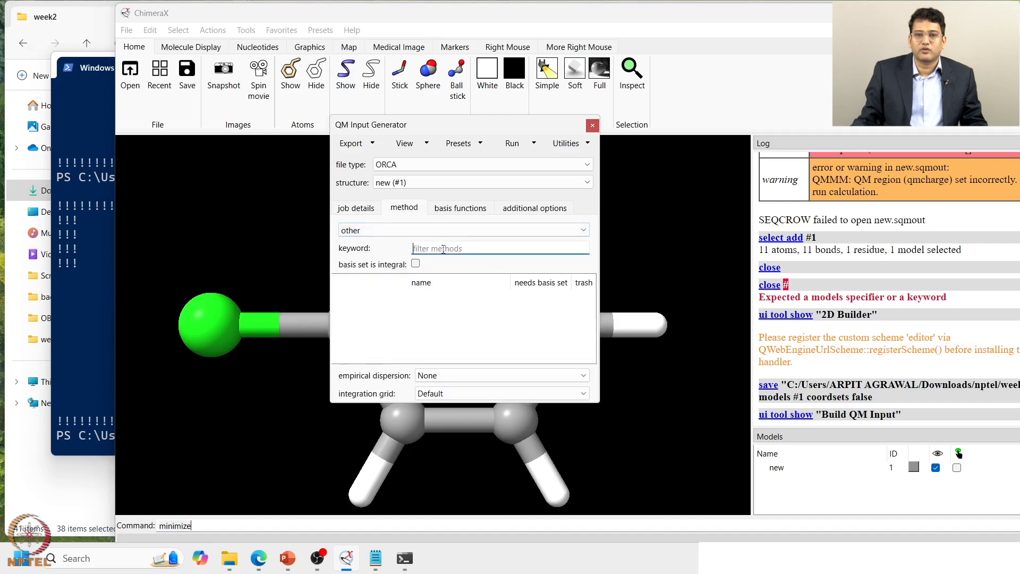
type("H")
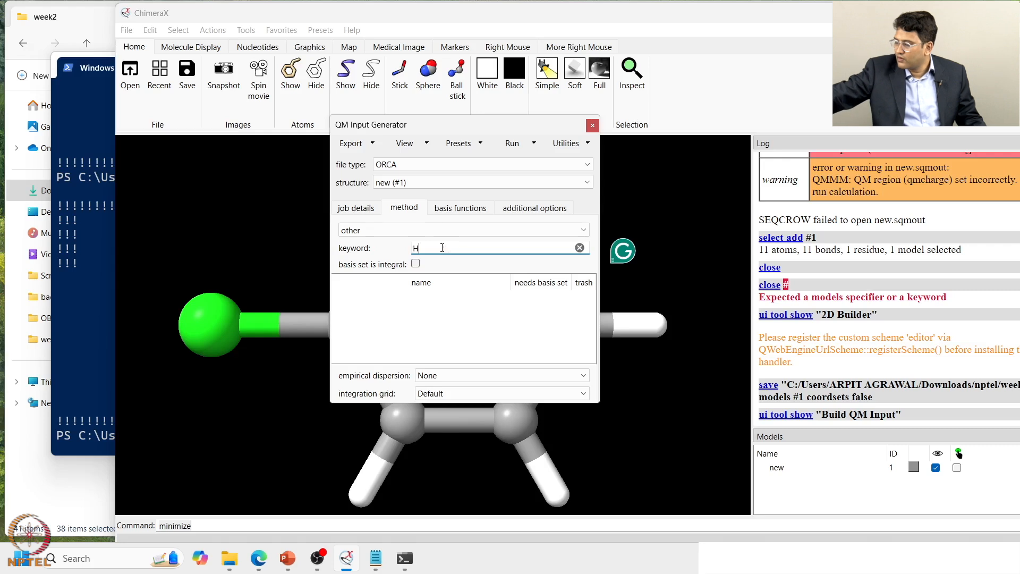
type("F")
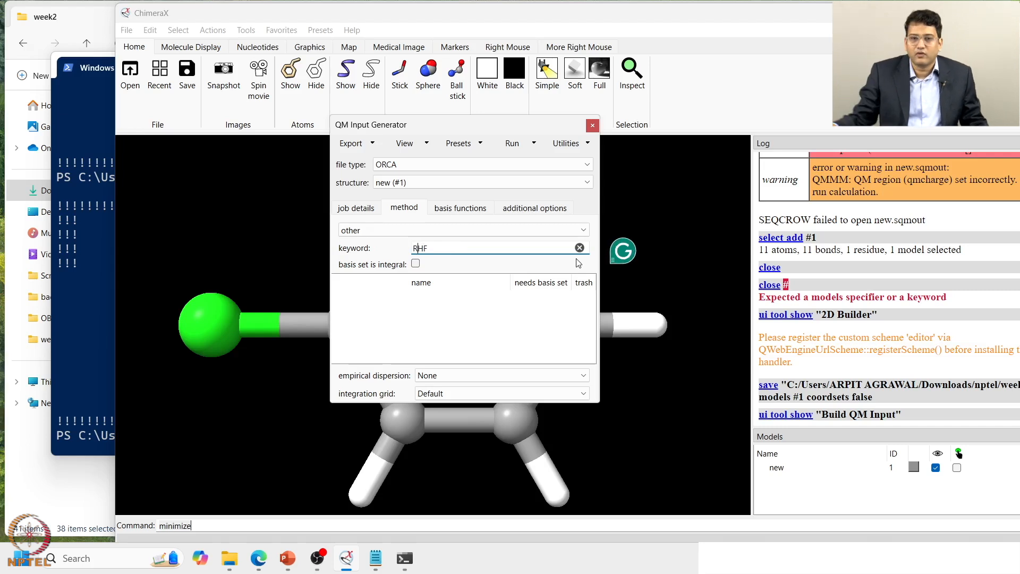
type("R")
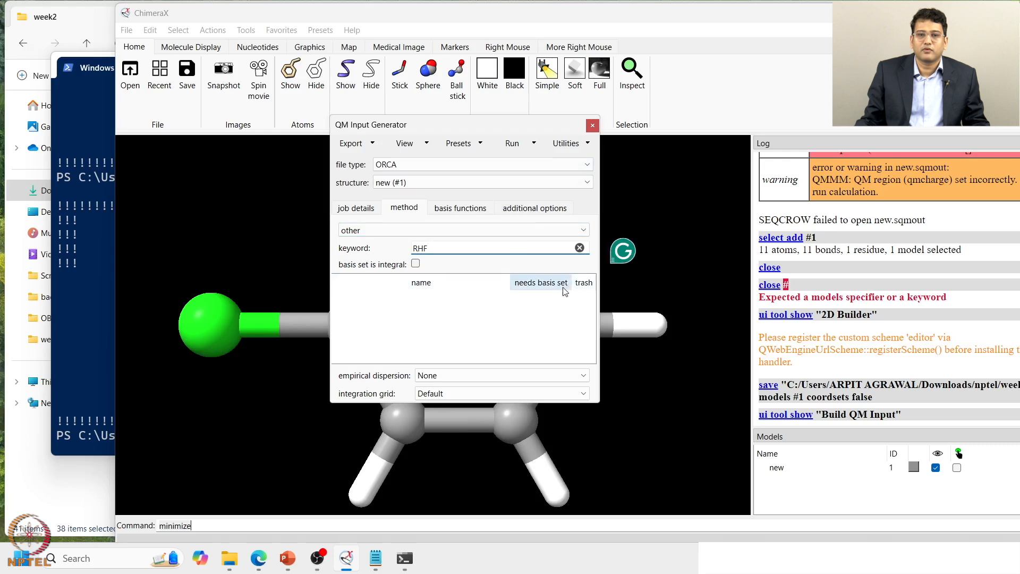
Replace the sto-3g basis set with a new def2-SVP basis.
left_click(460, 209)
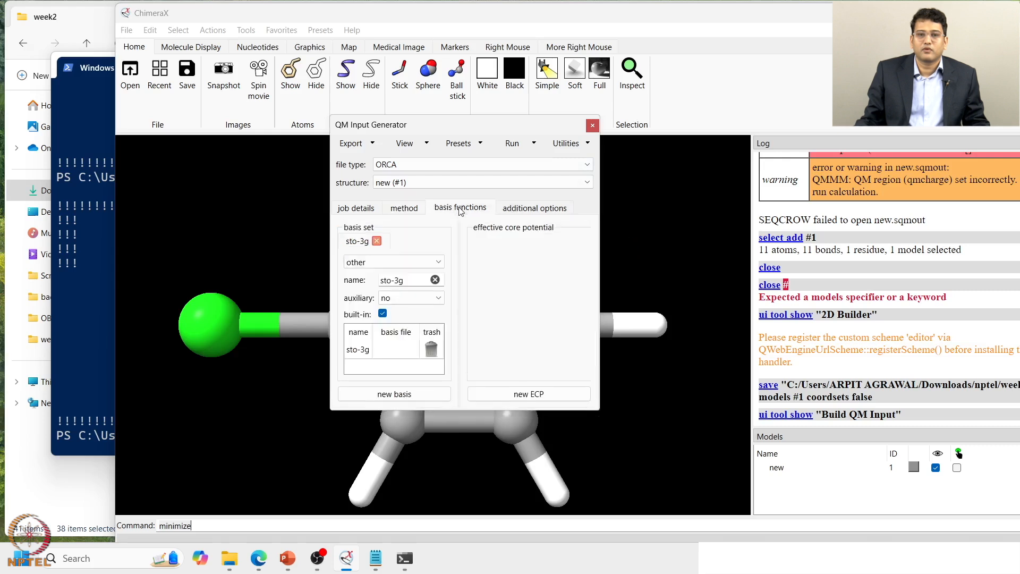
left_click(377, 241)
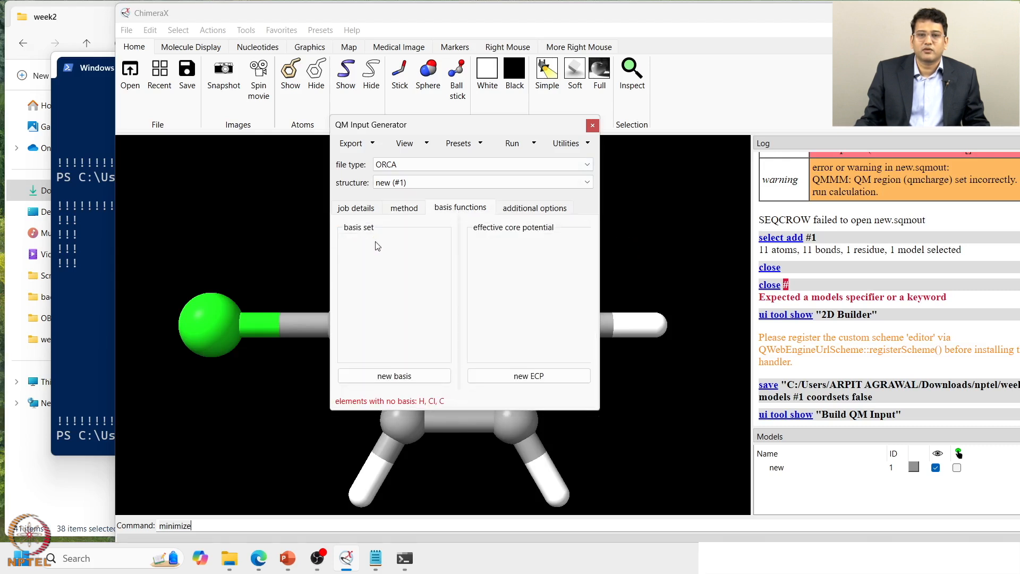
left_click(388, 378)
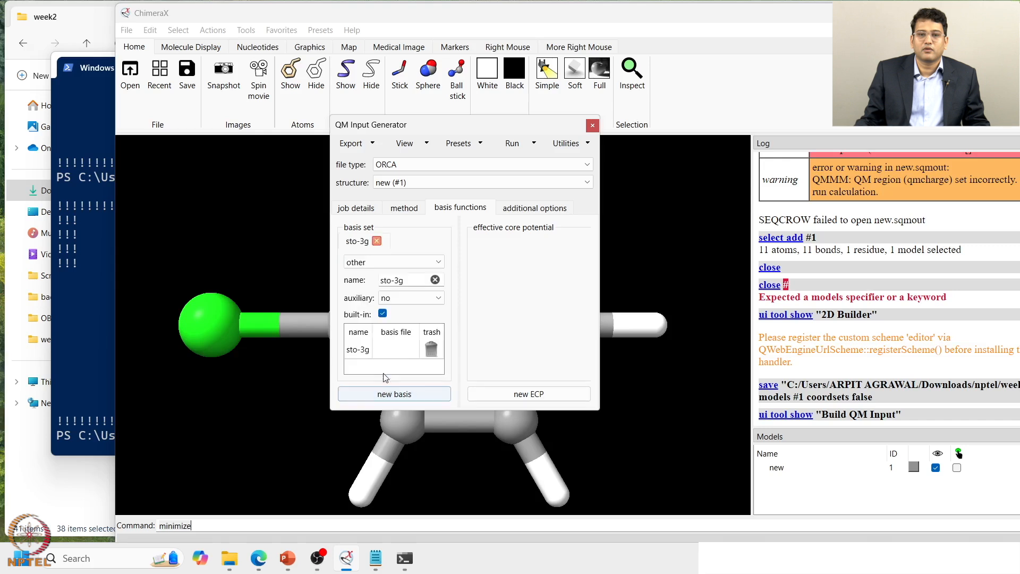
left_click(413, 263)
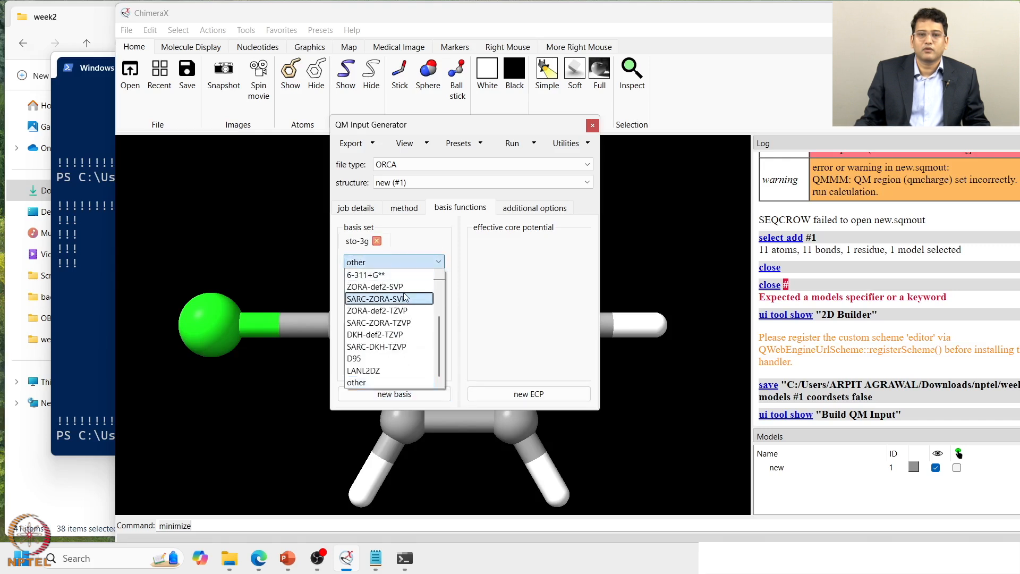
scroll(405, 298, "up", 2)
scroll(405, 297, "down", 2)
scroll(405, 297, "up", 2)
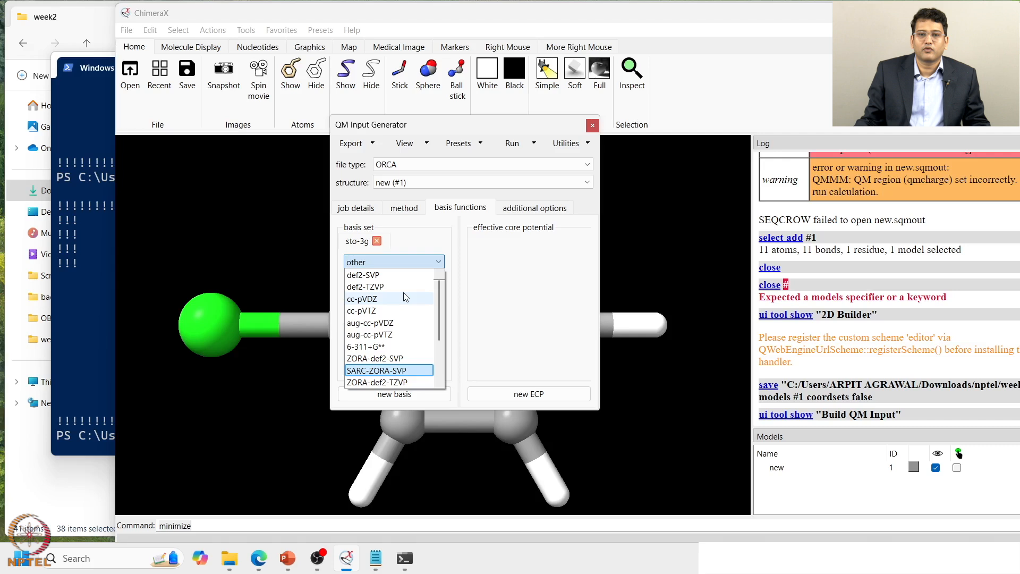
left_click(358, 274)
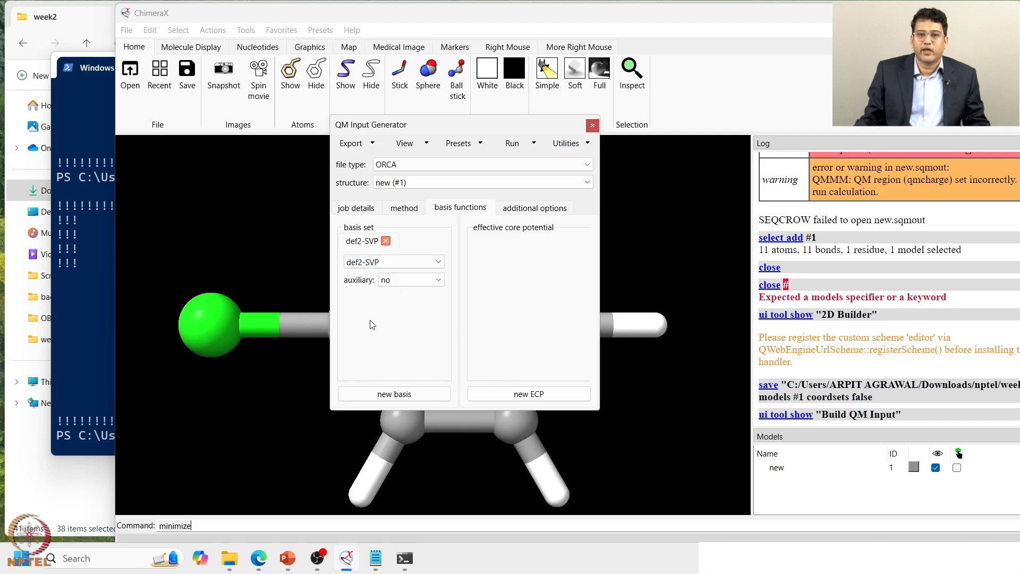
left_click(536, 208)
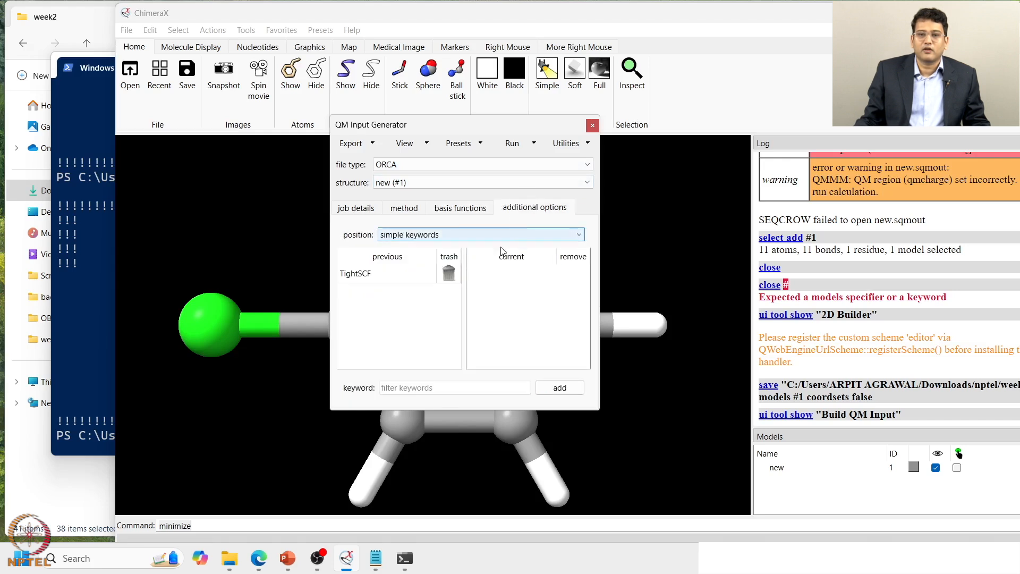
left_click(453, 236)
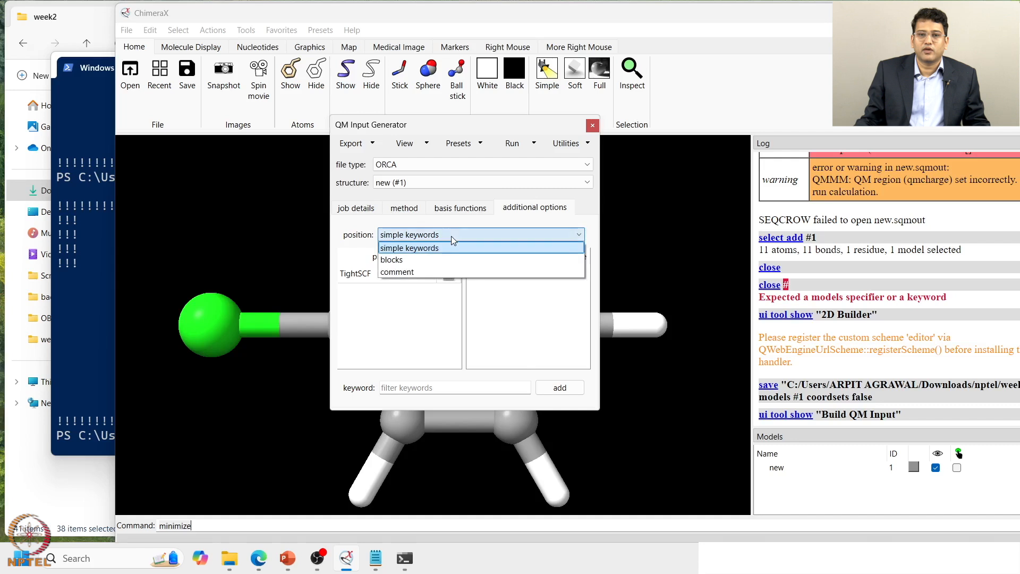
left_click(407, 208)
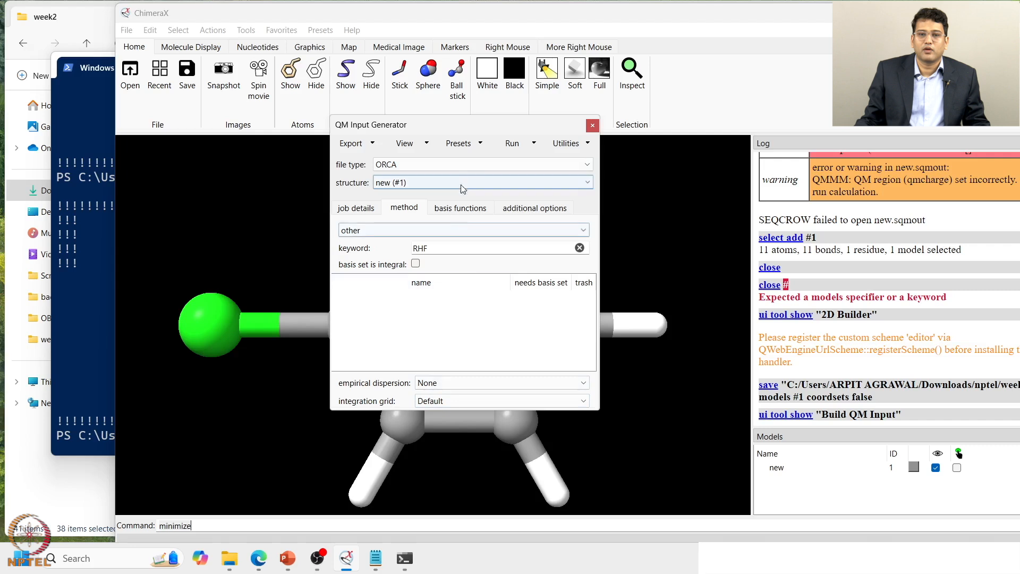
Save the ORCA input as chlorobenzene.inp in the week2 folder, replacing the existing file.
left_click(374, 144)
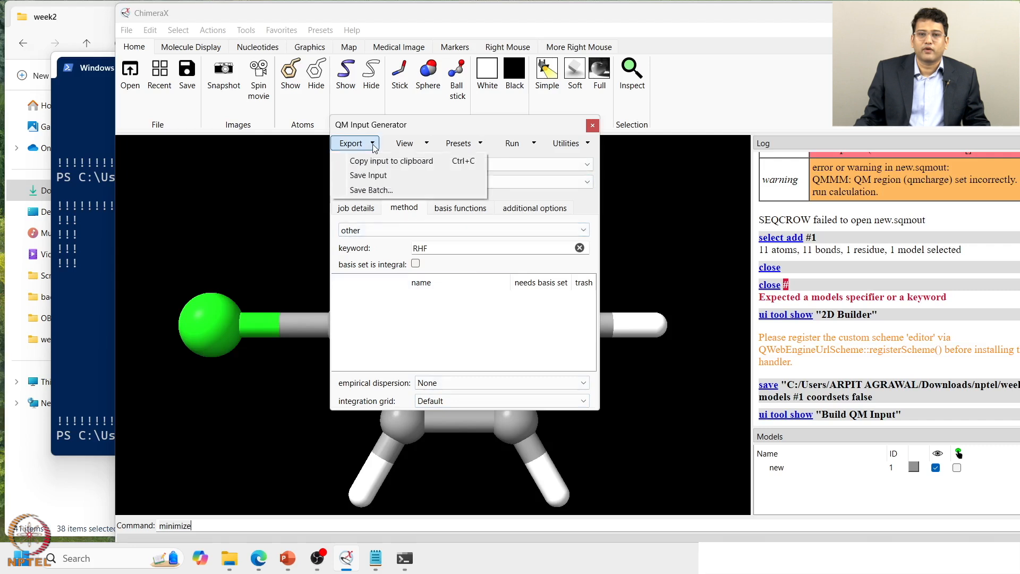
left_click(372, 178)
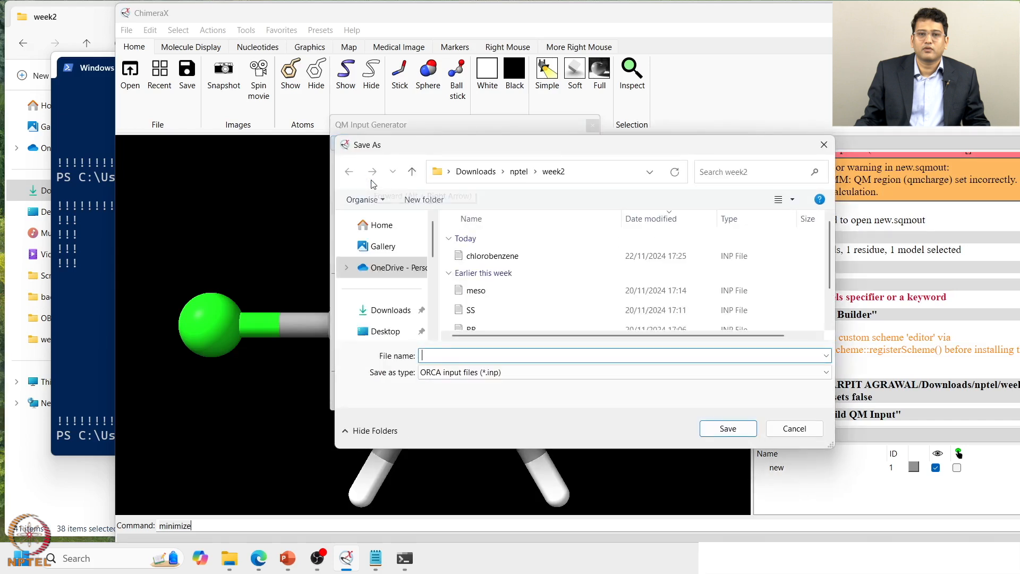
left_click(520, 256)
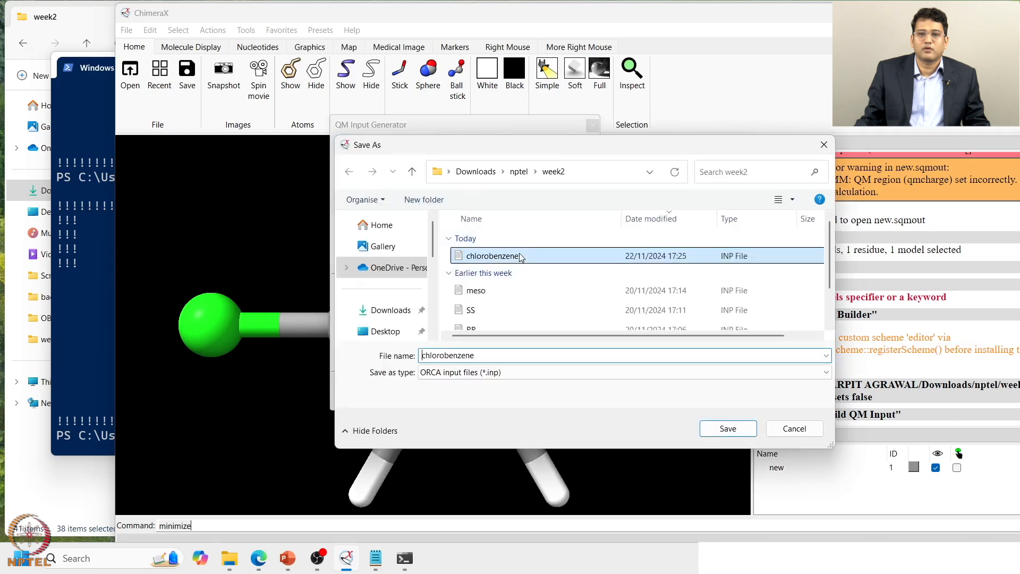
left_click(728, 428)
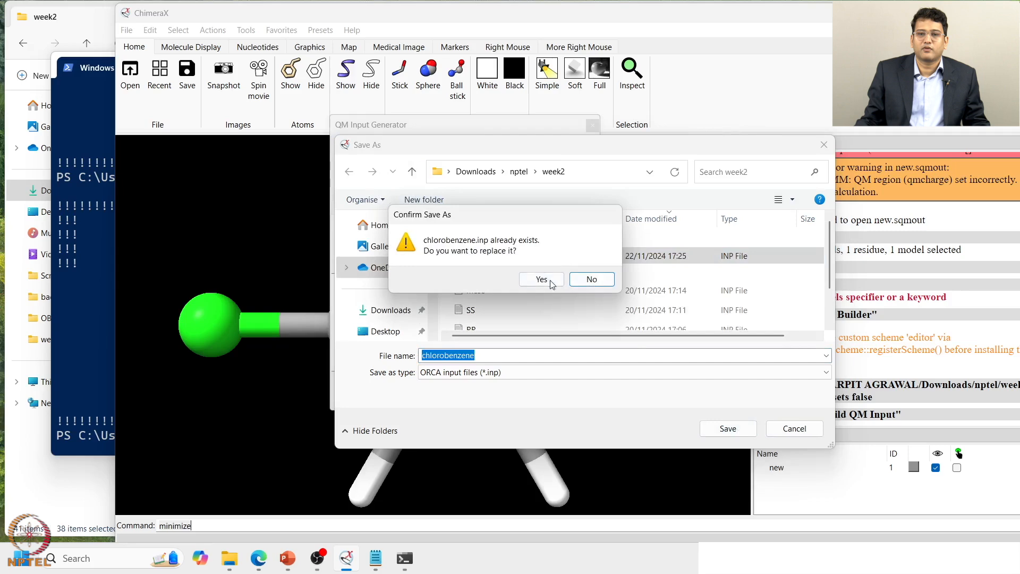
left_click(552, 284)
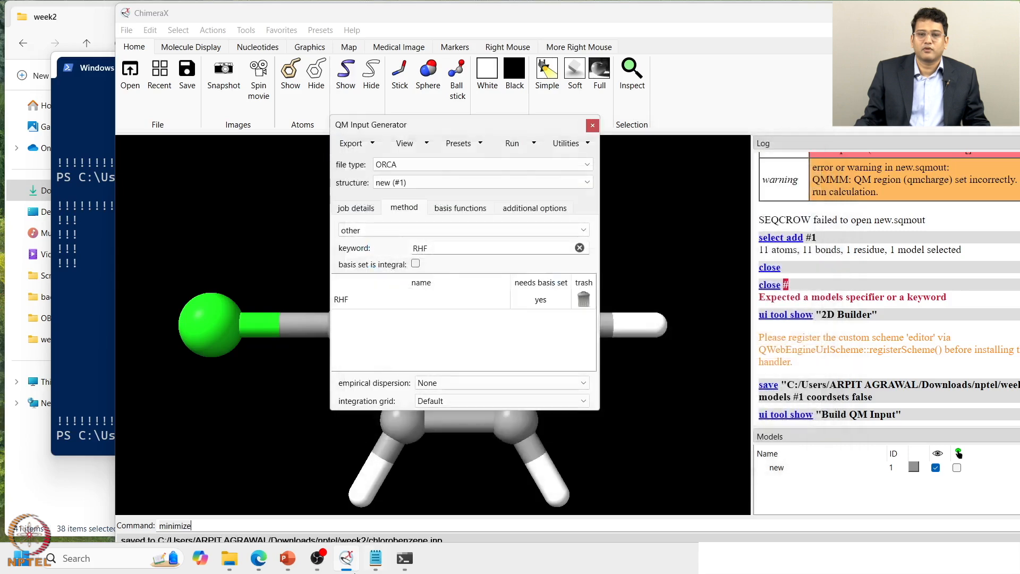
Switch to File Explorer and open the chlorobenzene INP file to check its keyword line and coordinates.
mouse_move(236, 562)
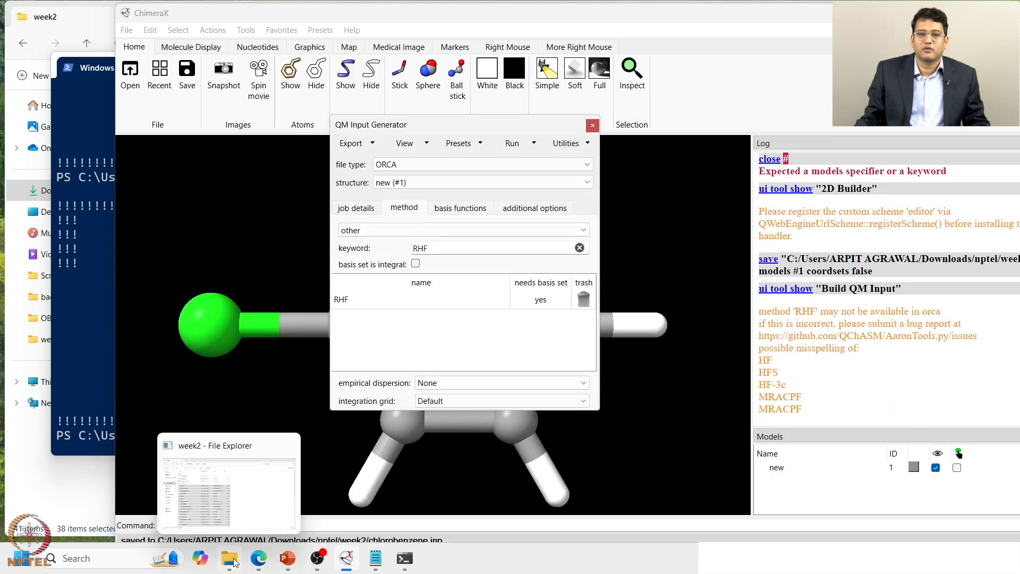
left_click(246, 520)
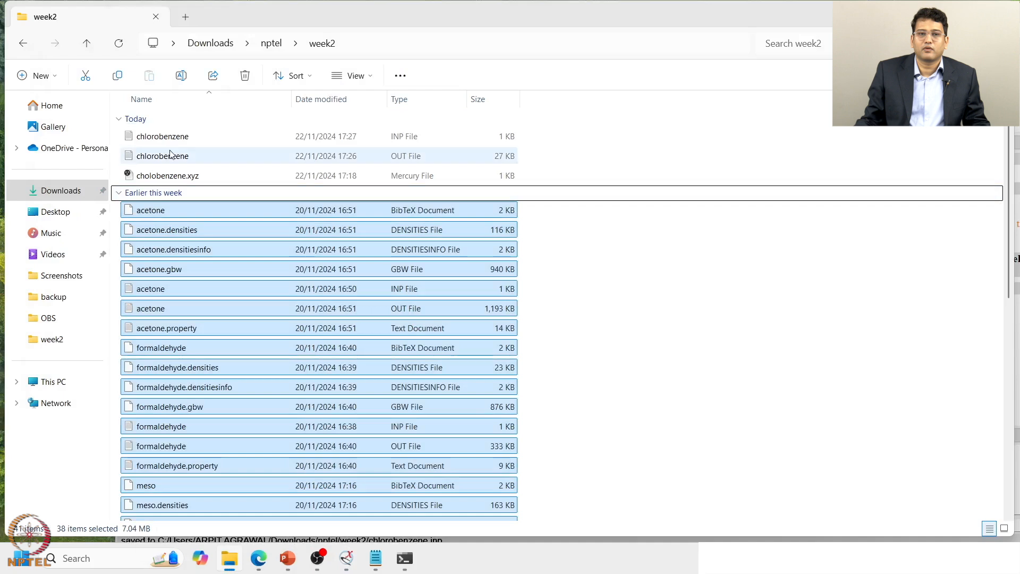
left_click(179, 139)
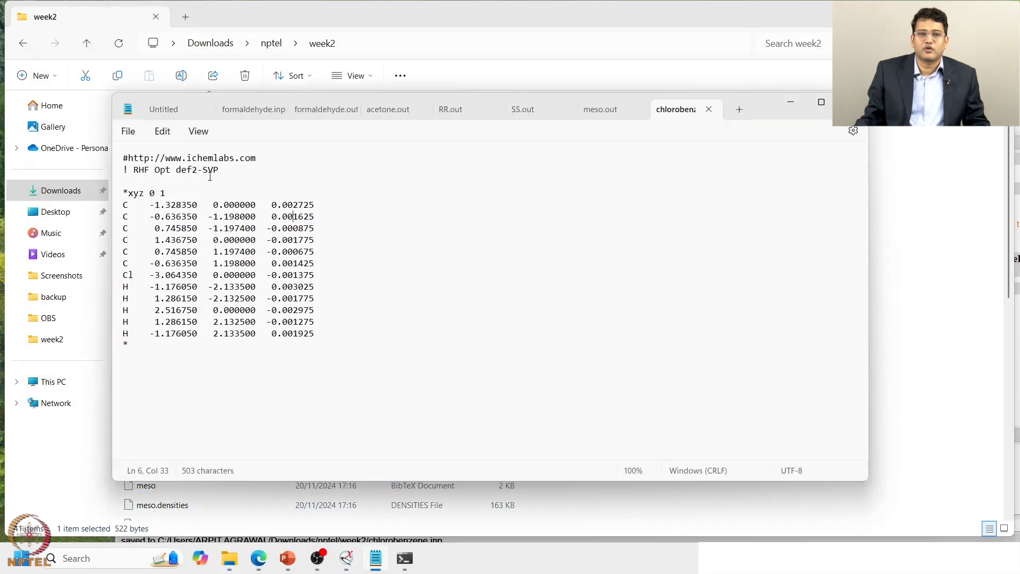
left_click(224, 169)
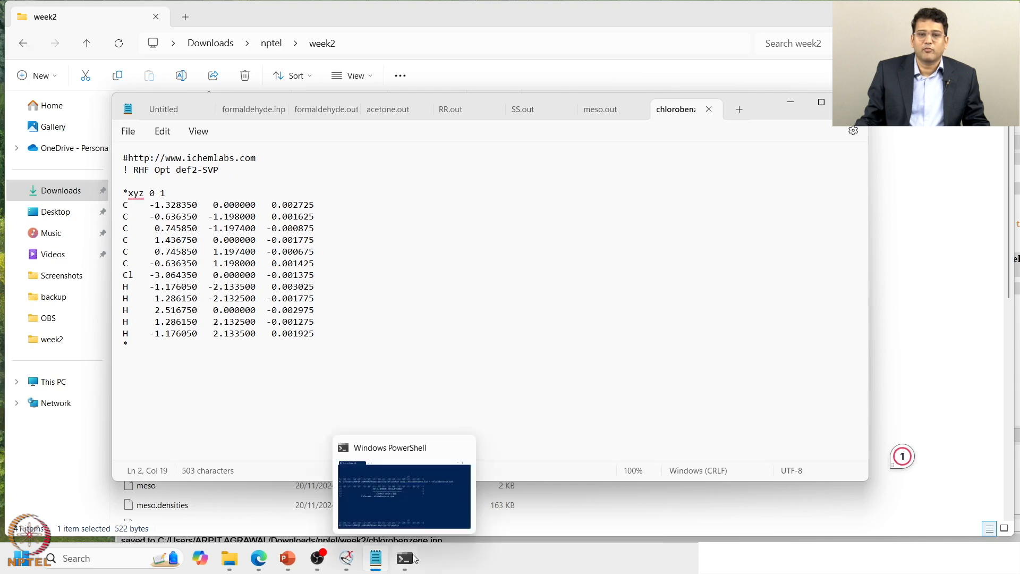
Switch to PowerShell and rerun orca chlorobenzene.inp > chlorobenzene.out with the regenerated input file.
left_click(407, 559)
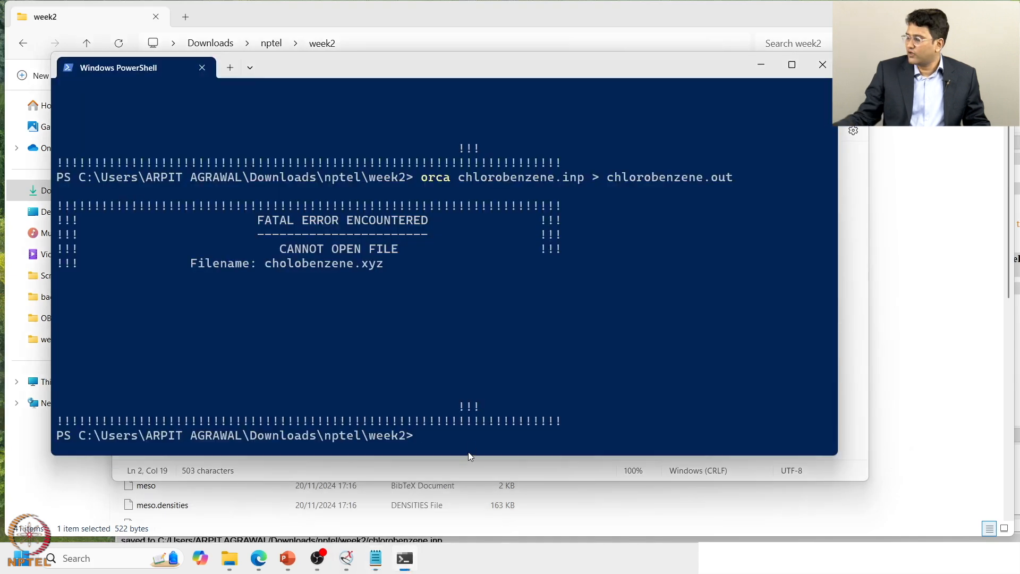
key("Up")
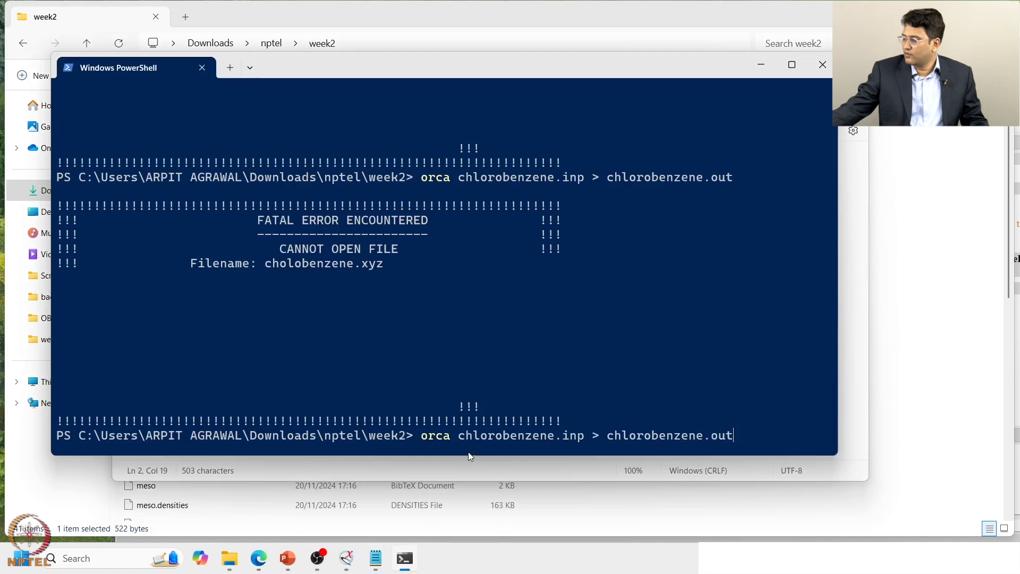
key("Return")
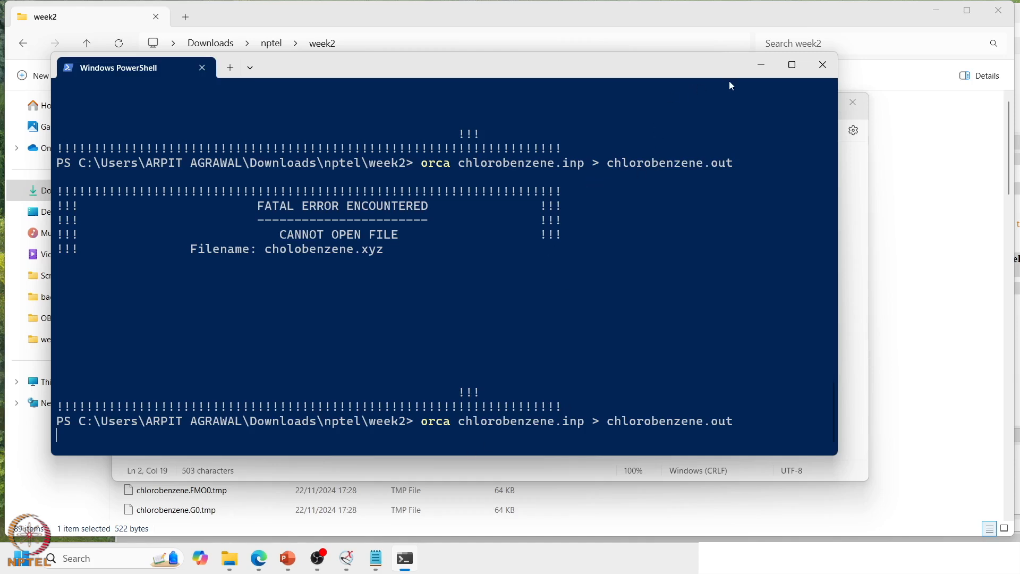
Switch to ChimeraX and close the QM Input Generator.
left_click(347, 558)
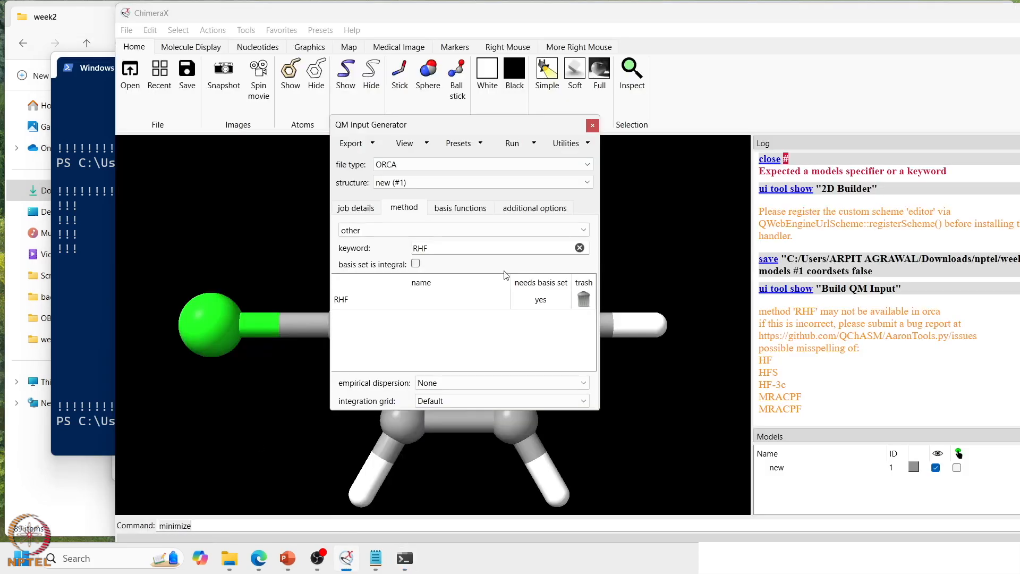
left_click_drag(515, 128, 433, 109)
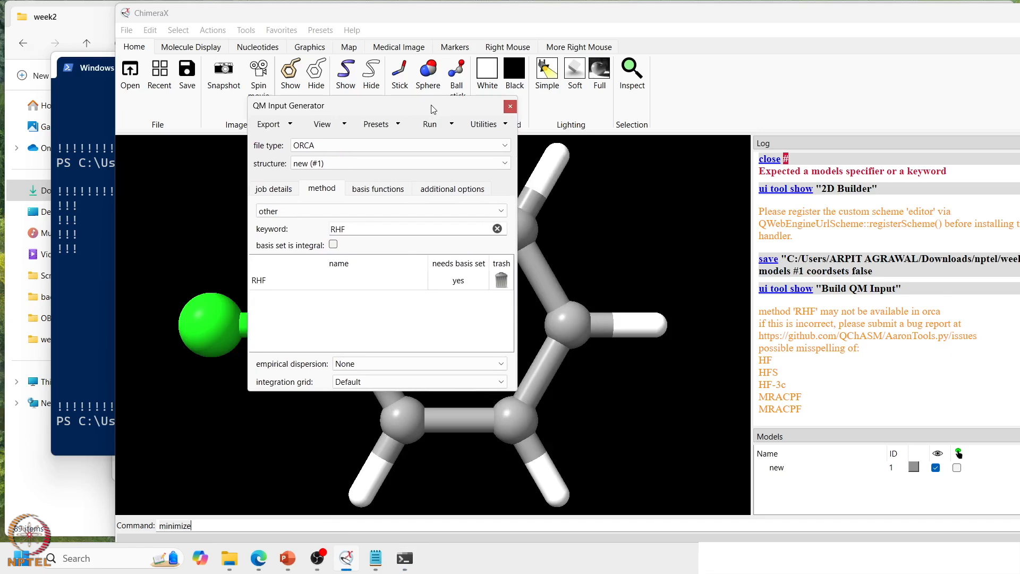
left_click(510, 107)
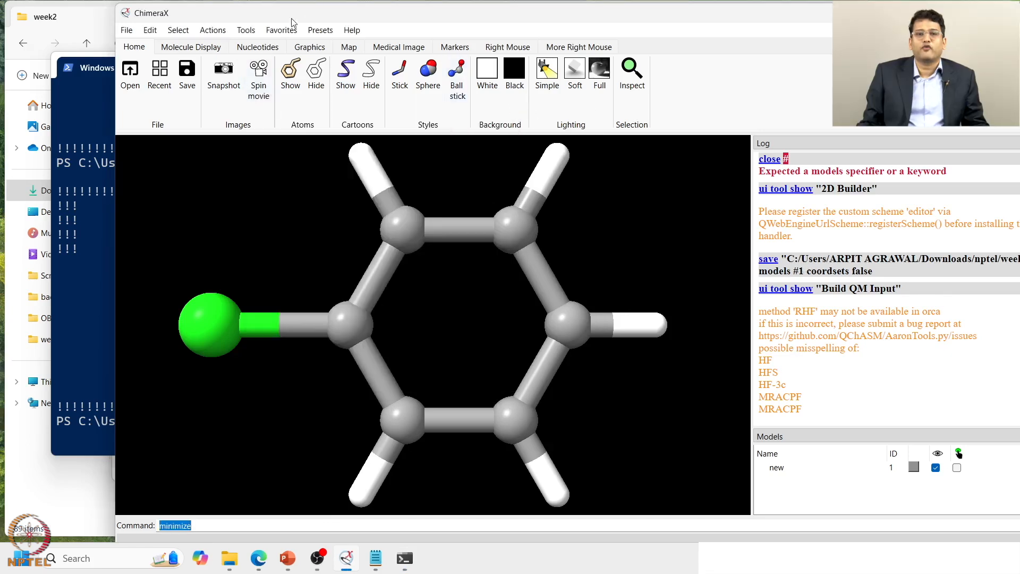
Open the Build Structure tool and deselect the chlorobenzene model.
left_click(247, 30)
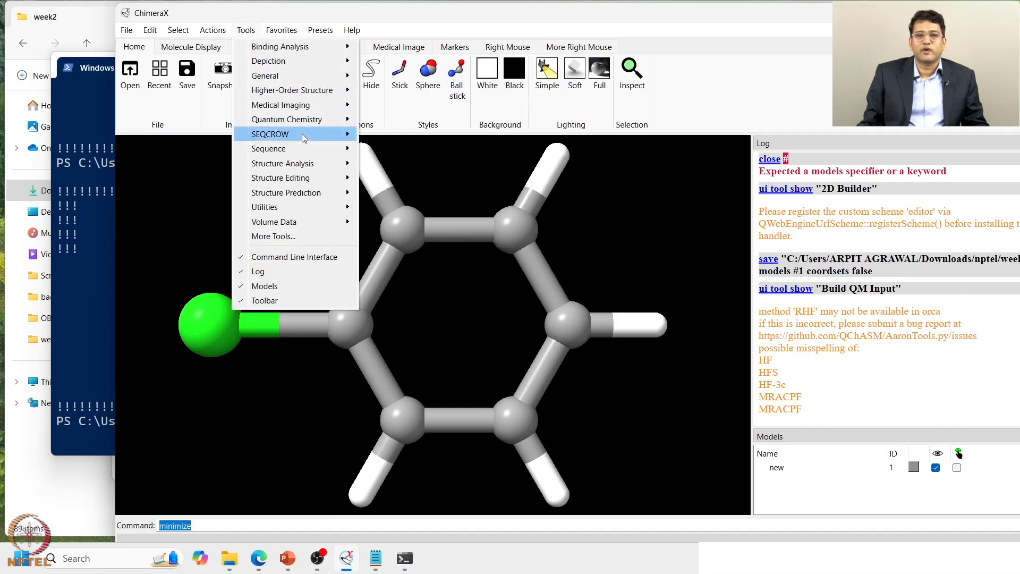
mouse_move(319, 178)
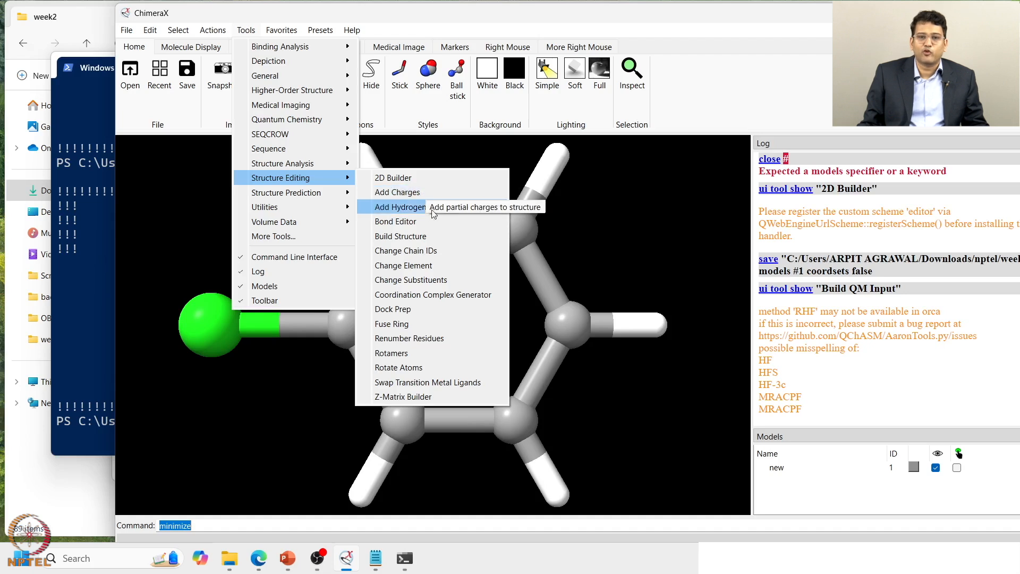
left_click(427, 237)
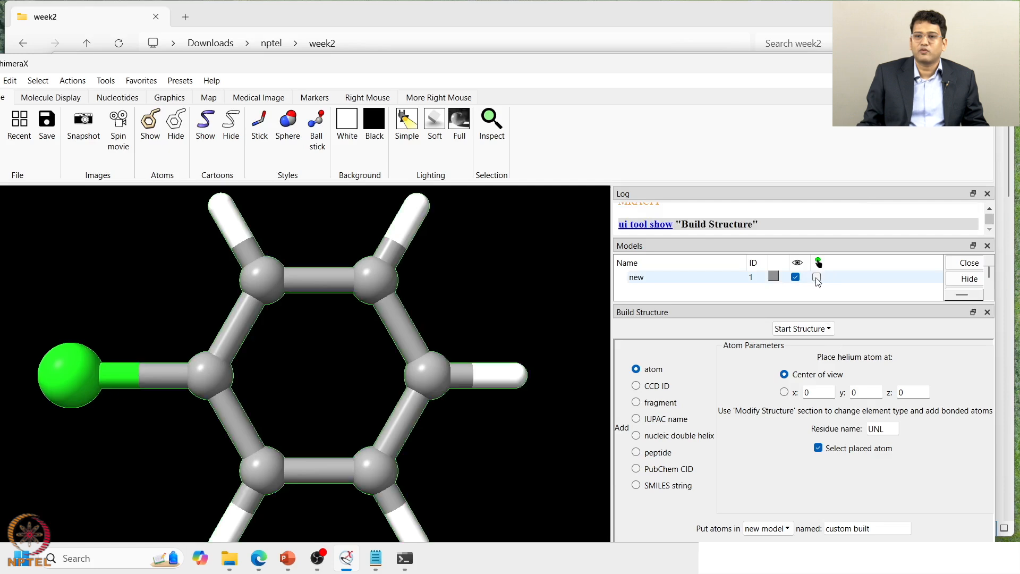
left_click(818, 277)
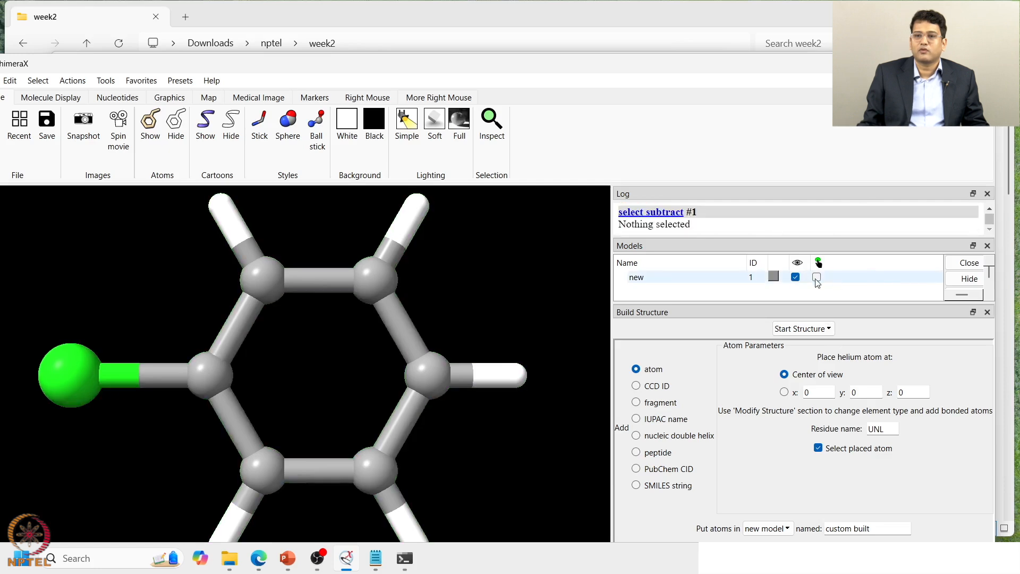
Select the chlorobenzene model named new and close it to empty the scene.
left_click(817, 277)
left_click(960, 266)
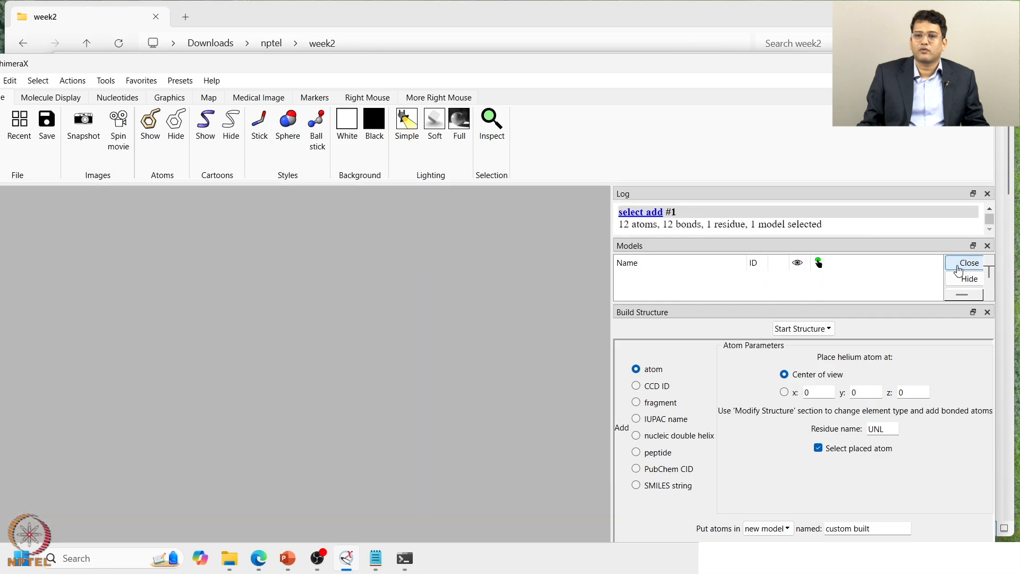
Switch to Edge and search the web for sorbitol, refining the query to "sorbitol iupac name".
mouse_move(337, 561)
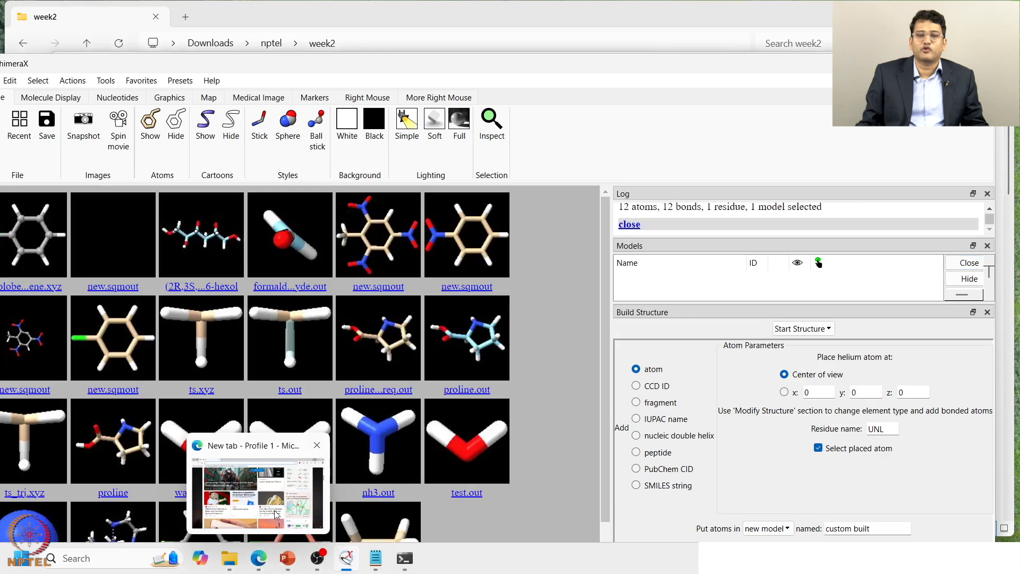
left_click(260, 560)
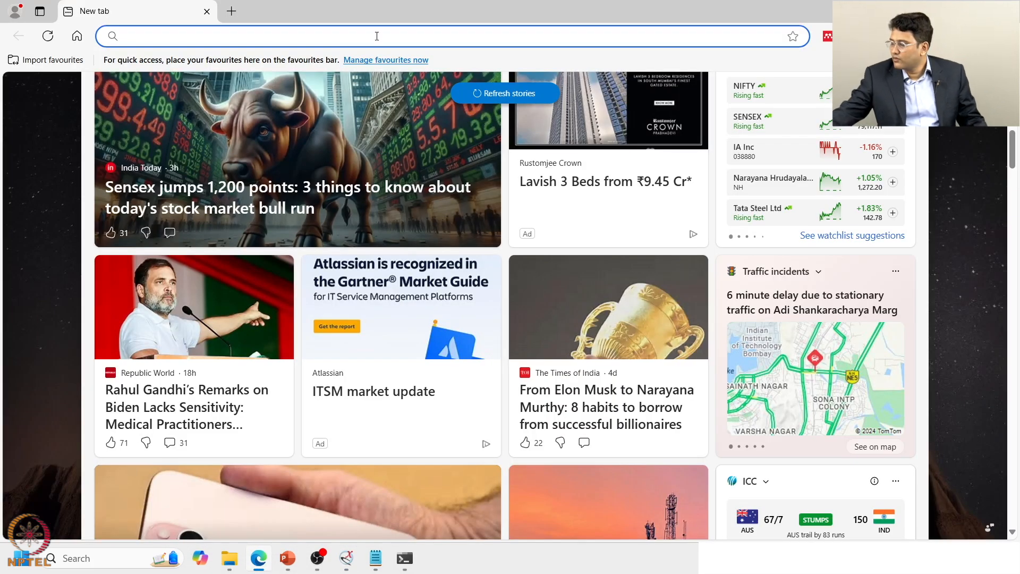
type("sor")
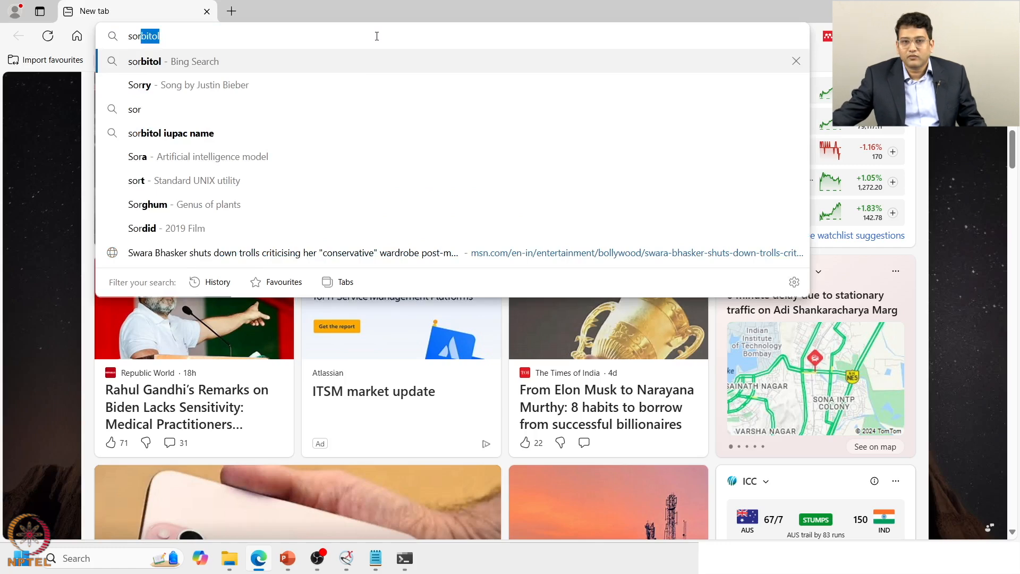
type("bitol")
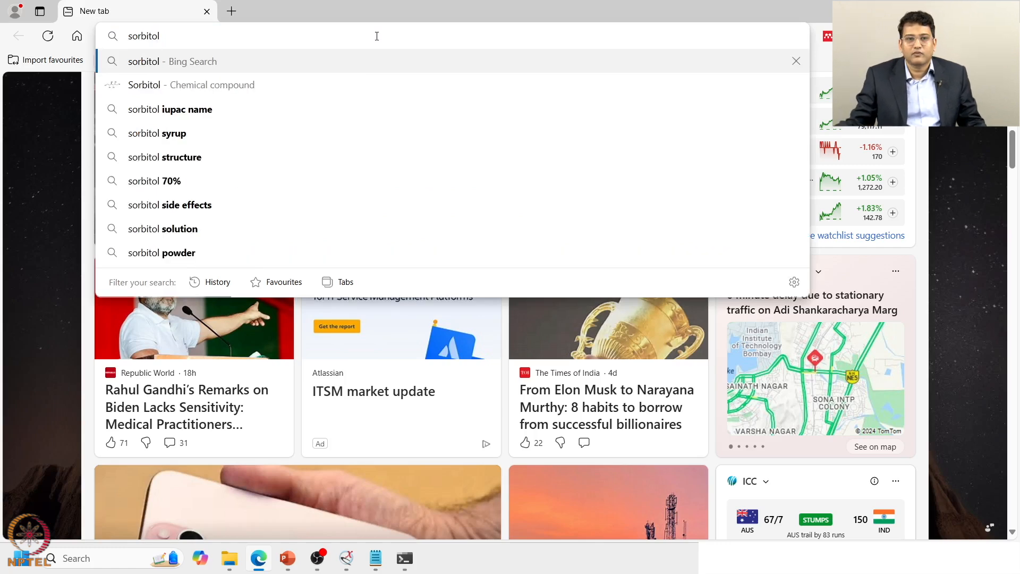
key("Return")
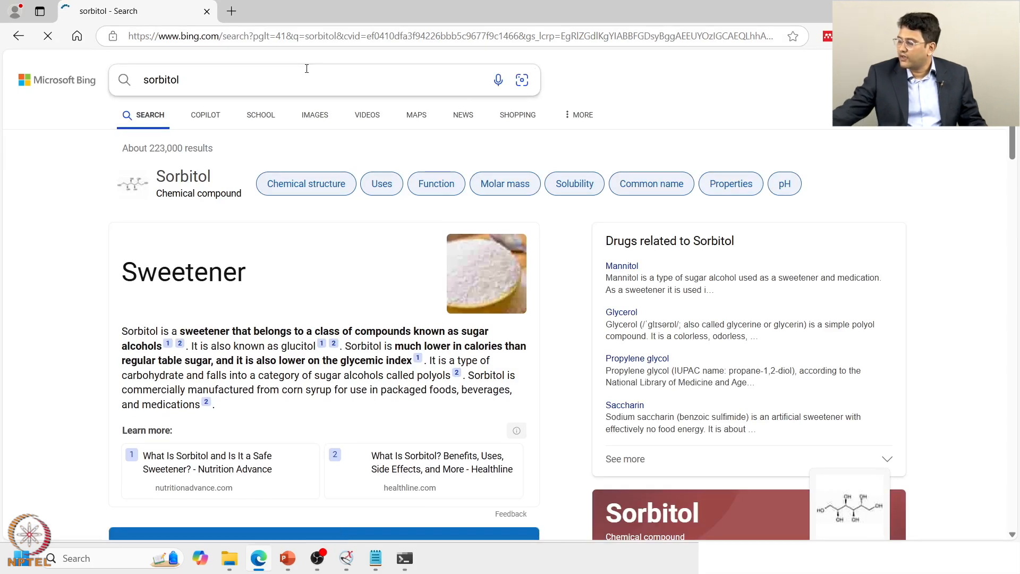
type("upac n")
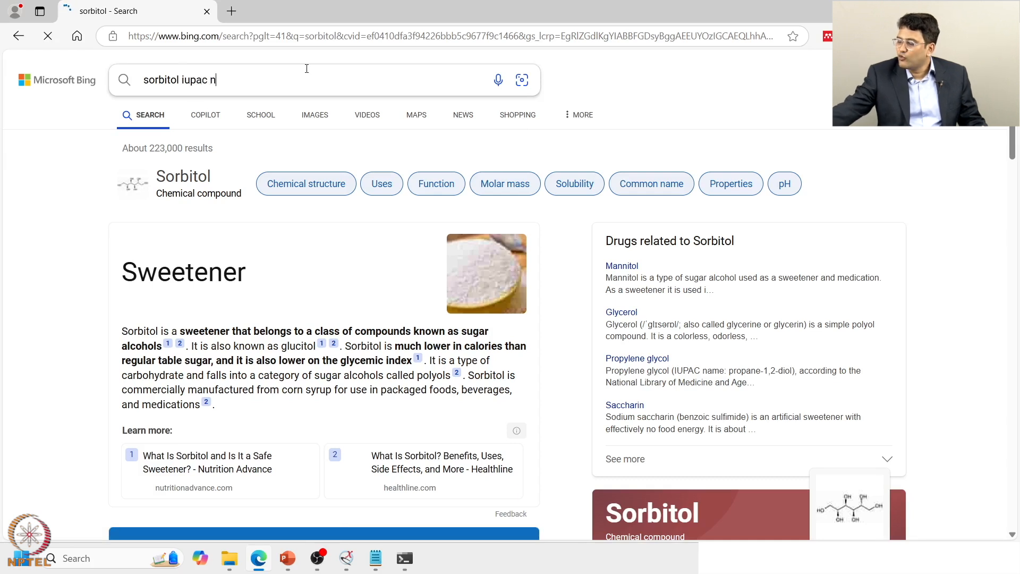
type("ame")
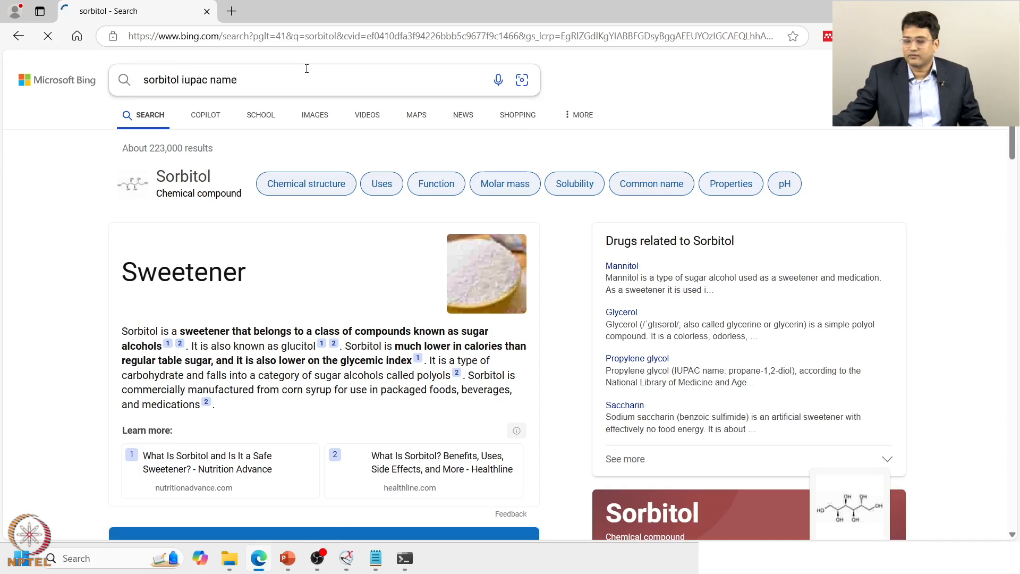
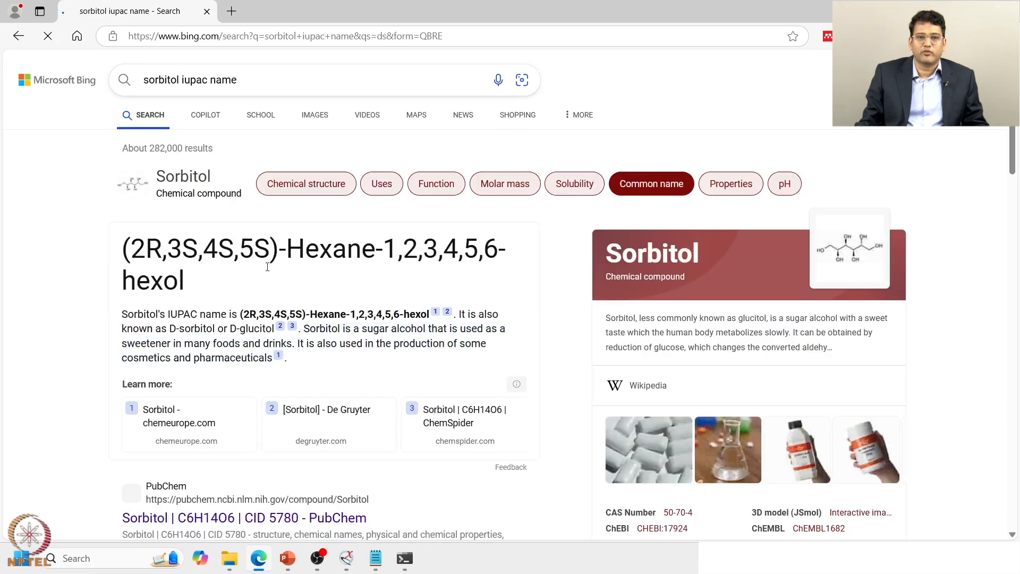
Copy sorbitol's IUPAC name, (2R,3S,4S,5S)-Hexane-1,2,3,4,5,6-hexol, from the heading of the search result.
left_click_drag(195, 287, 123, 244)
right_click(140, 251)
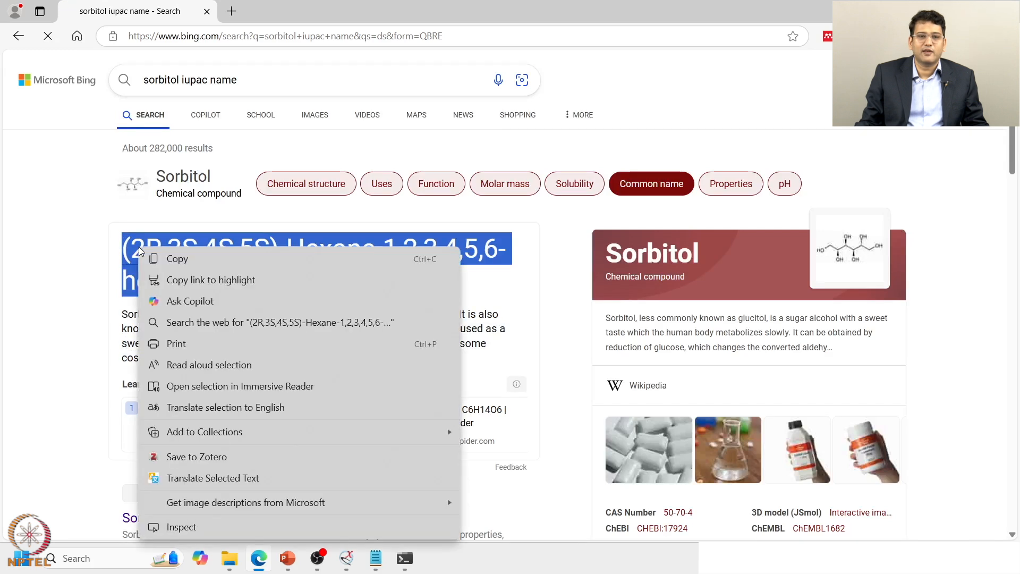
left_click(177, 259)
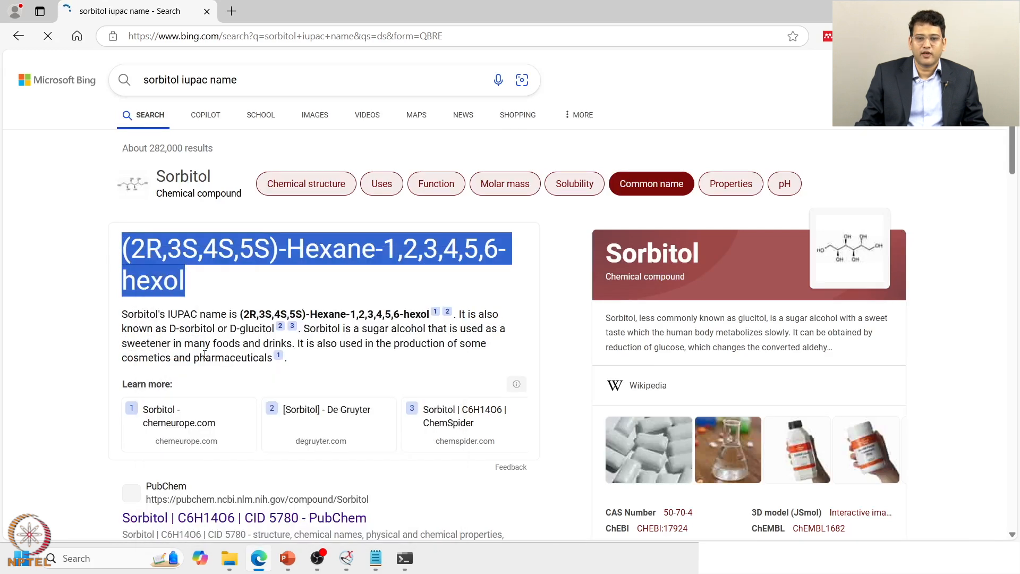
Switch to ChimeraX and build sorbitol from the copied IUPAC name (2R,3S,4S,5S)-Hexane-1,2,3,4,5,6-hexol.
left_click(348, 558)
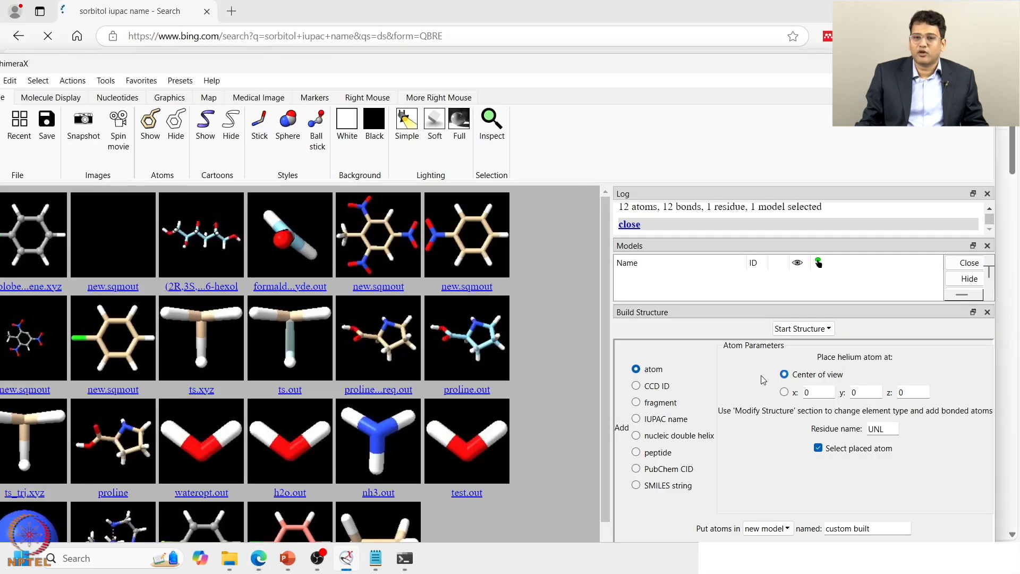
left_click(637, 420)
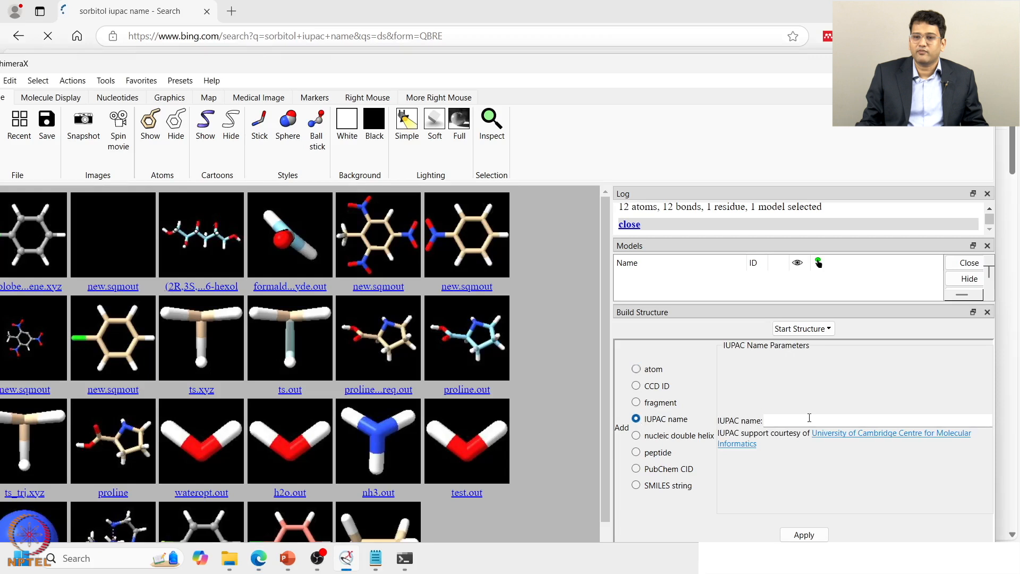
left_click(809, 419)
right_click(809, 420)
left_click(850, 488)
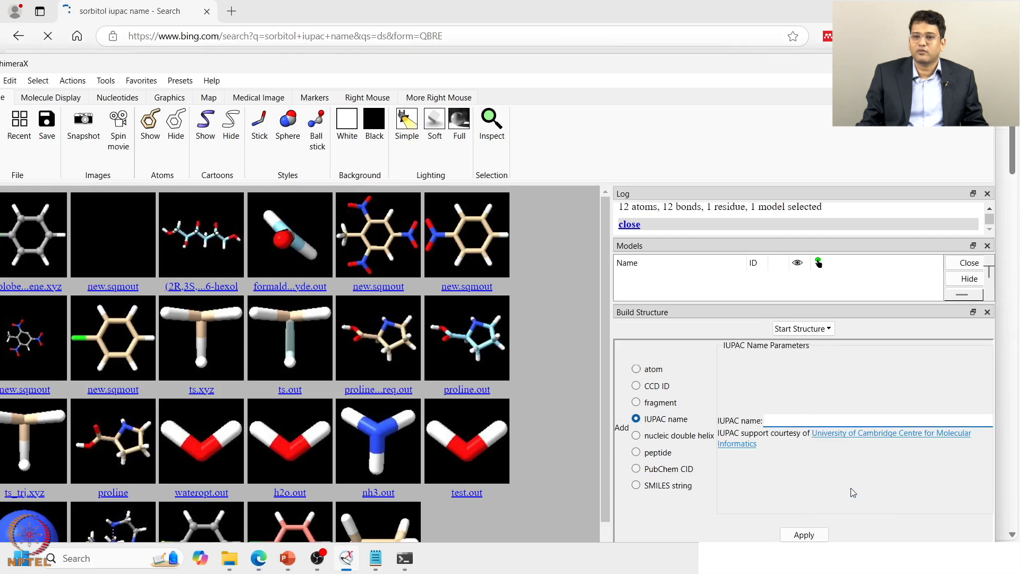
left_click(812, 537)
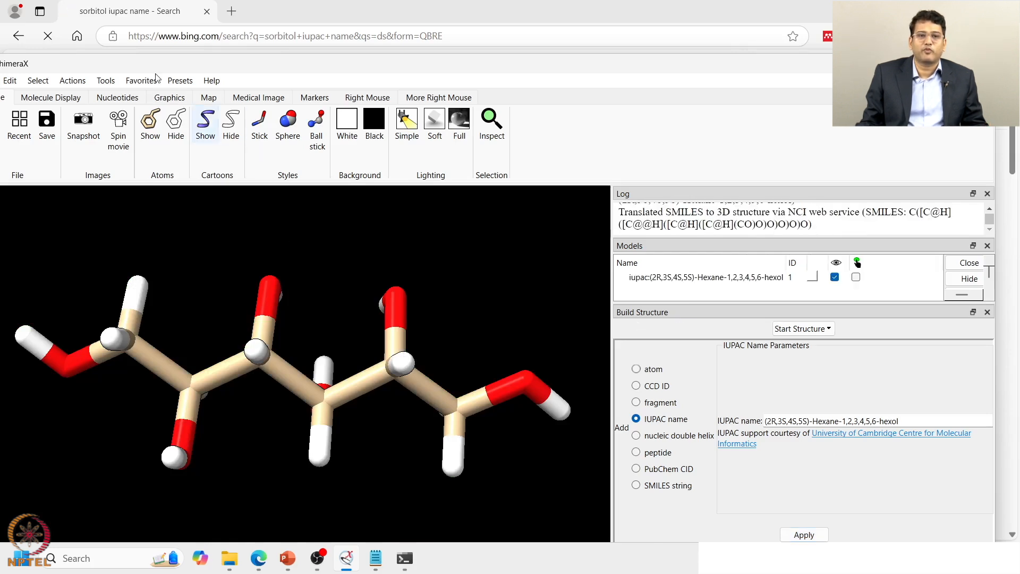
Close the Build Structure tool, then select and close the sorbitol model.
left_click(106, 80)
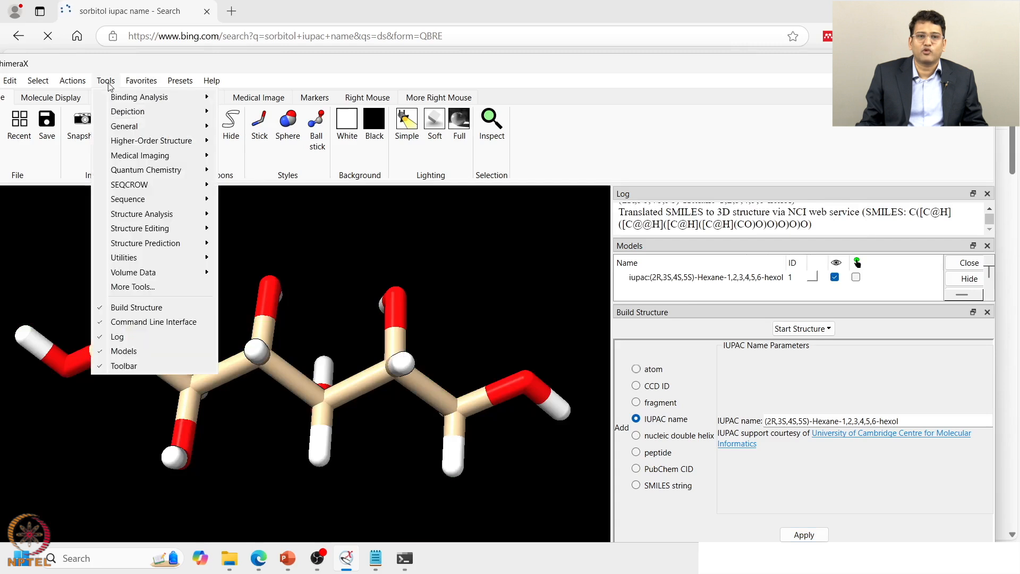
mouse_move(124, 171)
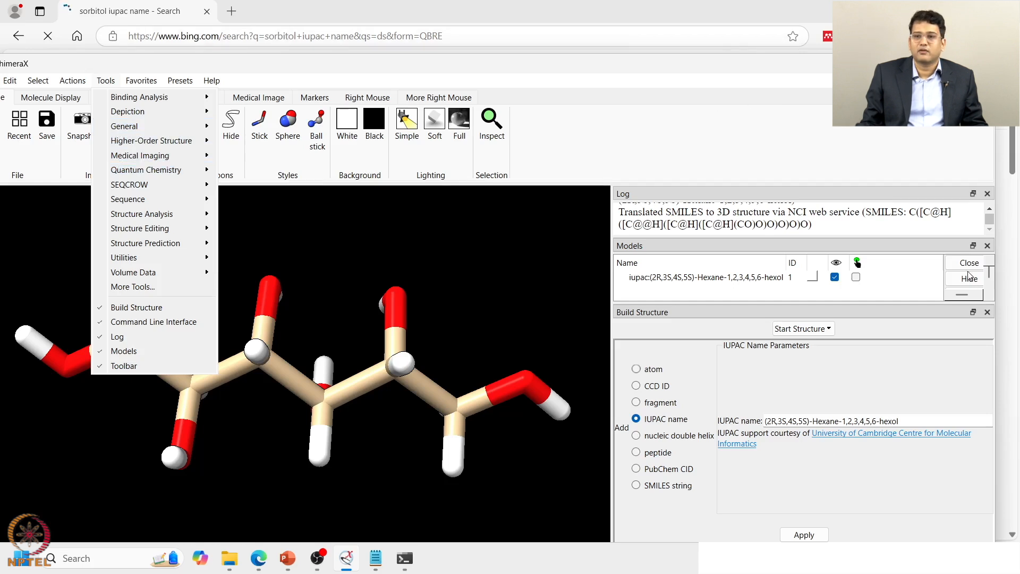
left_click(987, 314)
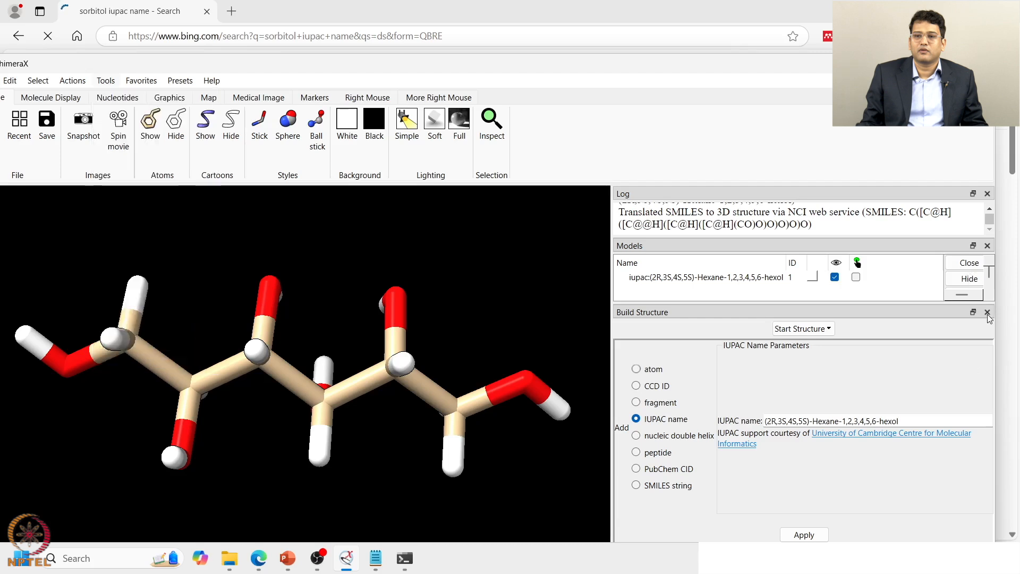
left_click(987, 313)
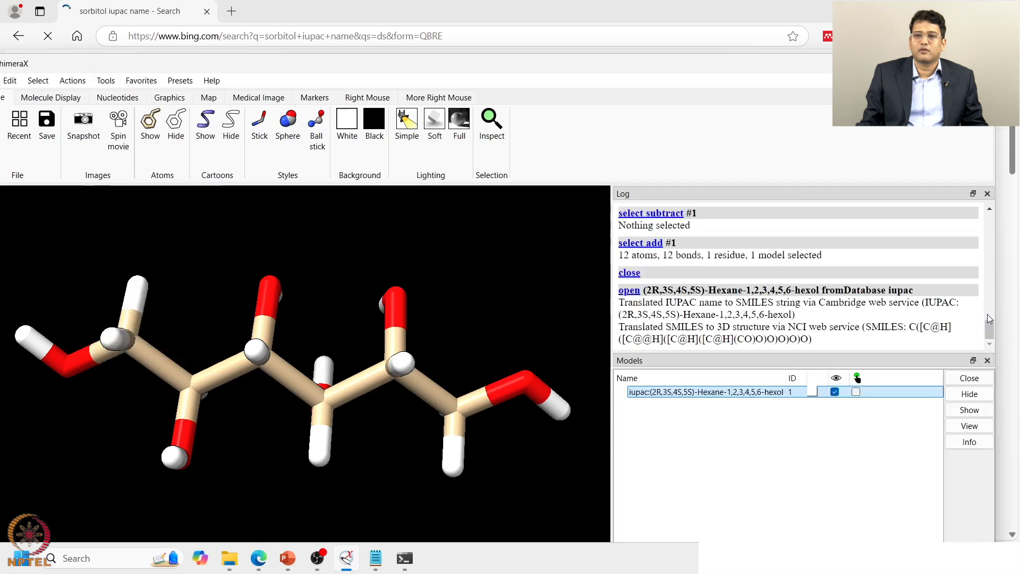
left_click(856, 392)
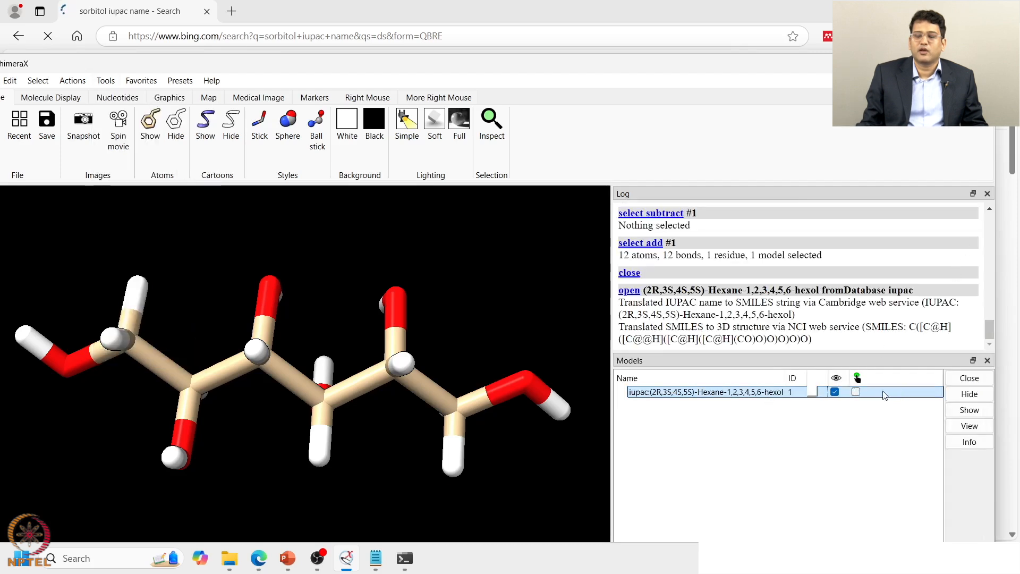
left_click(960, 381)
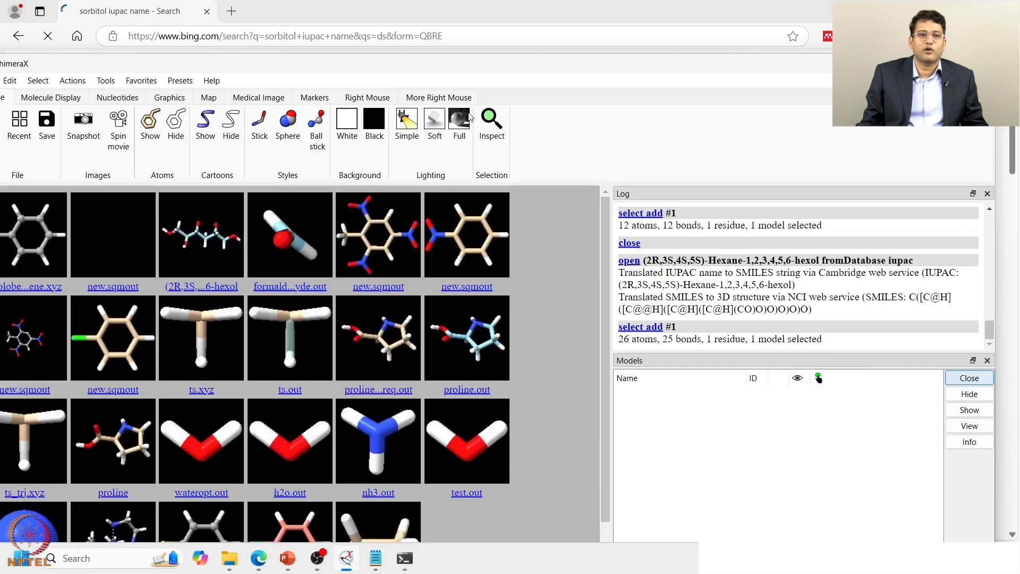
Open the Coordination Complex Generator, keep the octahedral geometry and set the central element to Co.
left_click(105, 81)
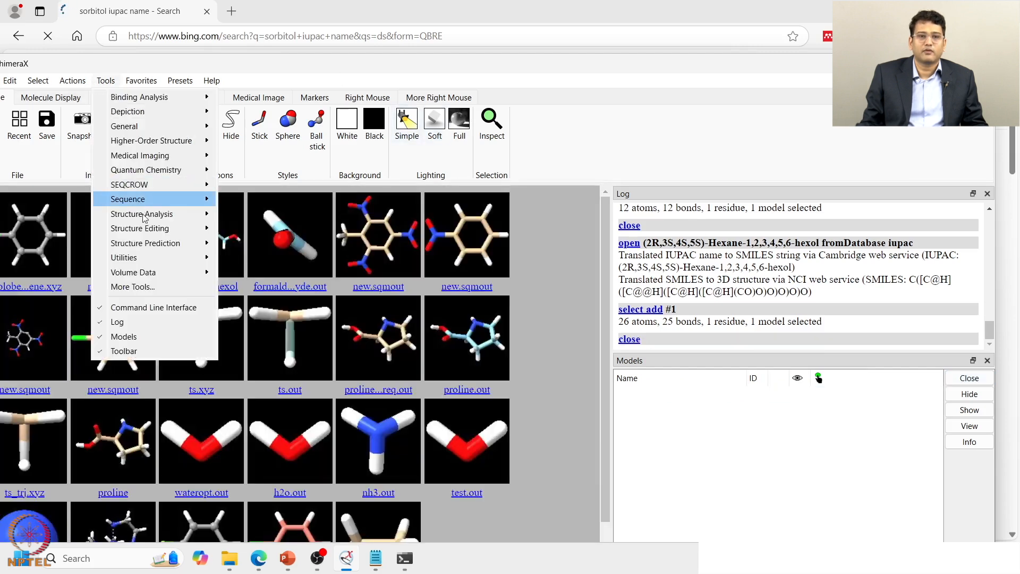
mouse_move(162, 231)
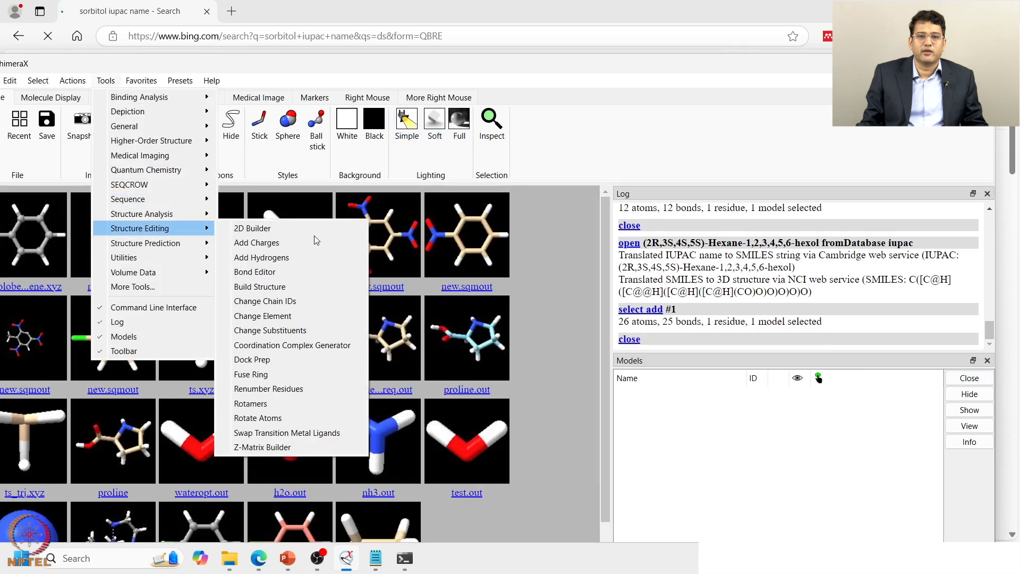
left_click(317, 346)
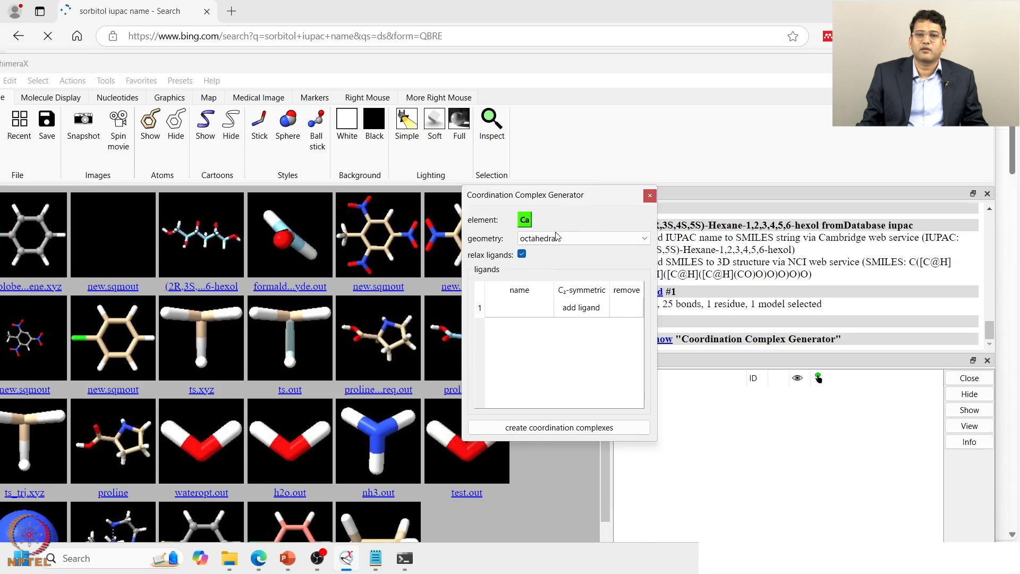
left_click(552, 240)
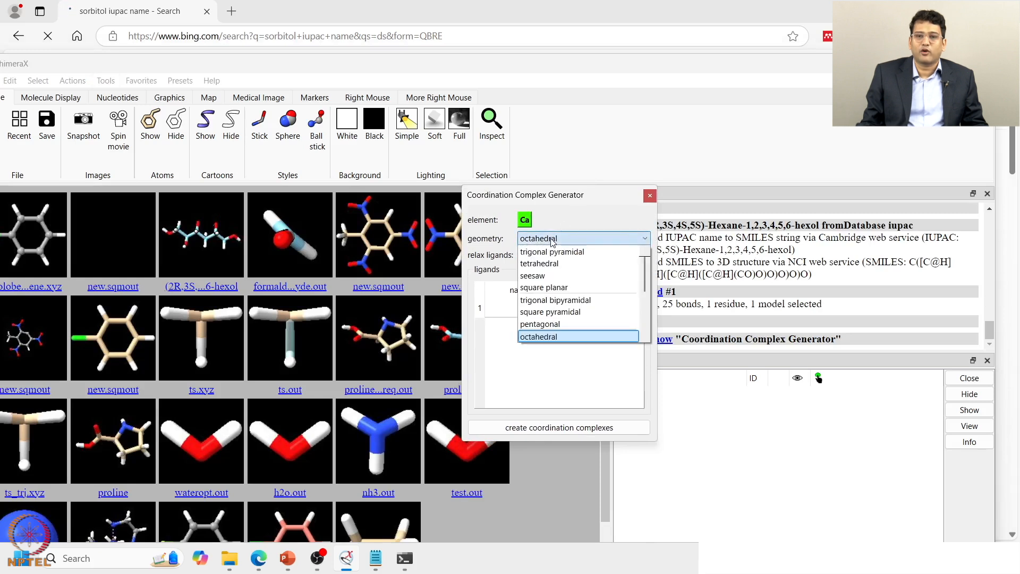
left_click(552, 240)
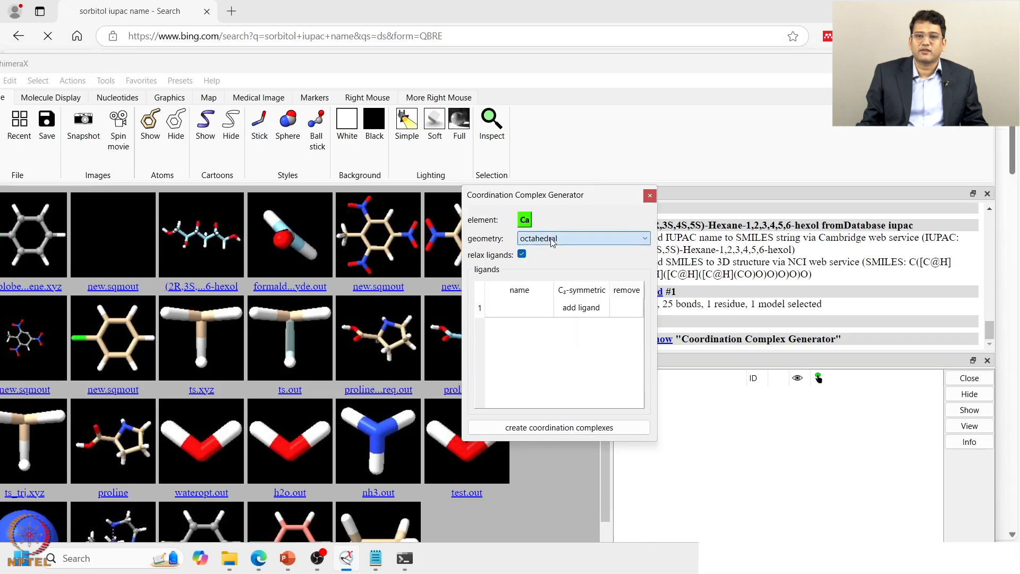
left_click(526, 221)
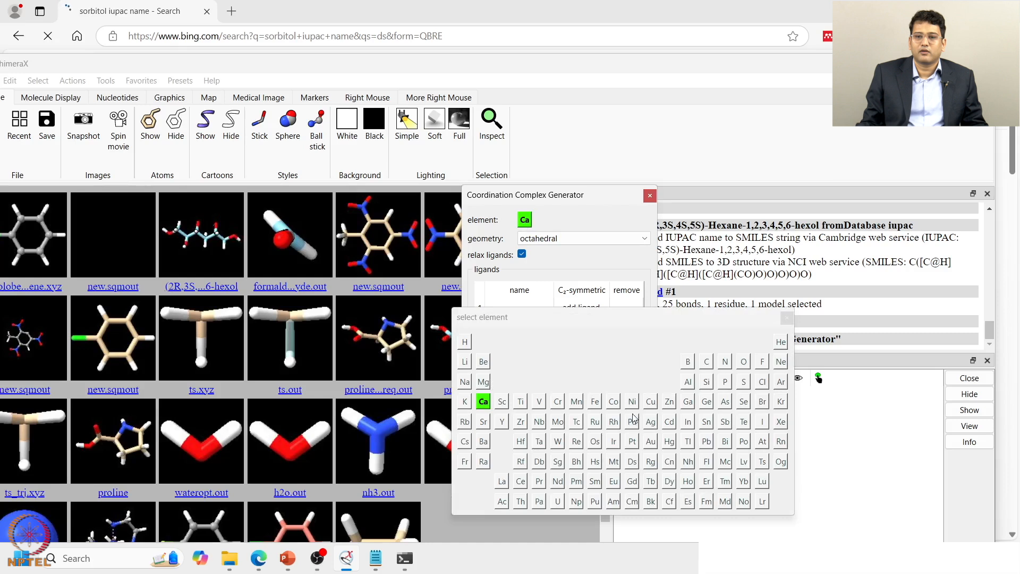
left_click(614, 402)
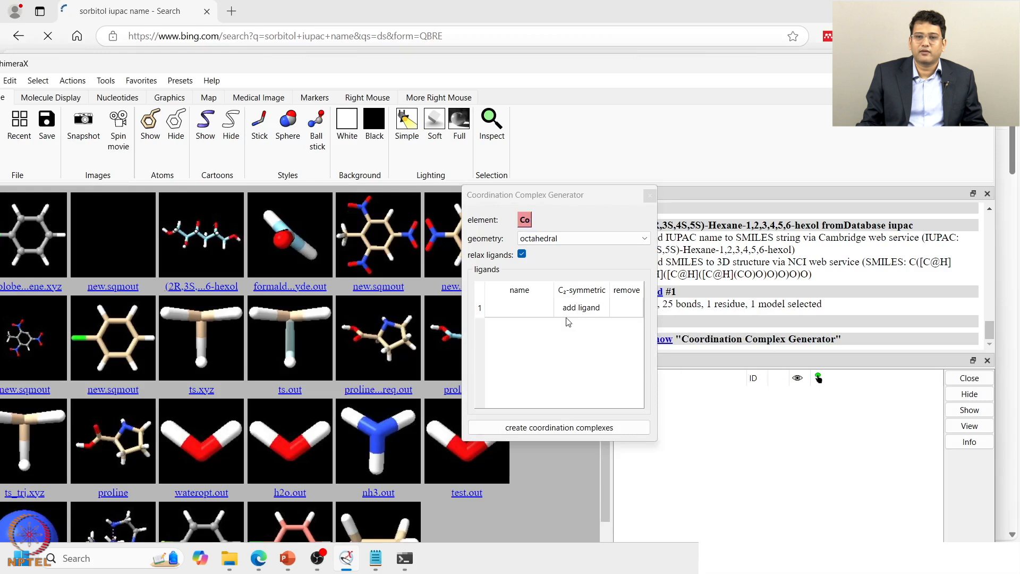
Add two bidentate EDA ligands to the cobalt complex, finding EDA in the ligand library sorted by denticity.
left_click(588, 309)
left_click(589, 312)
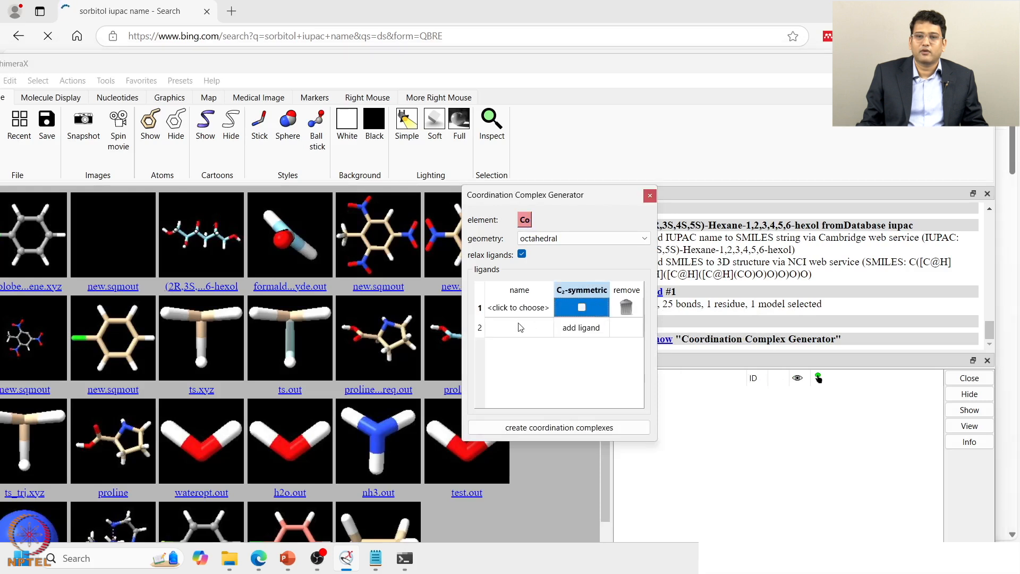
left_click(526, 312)
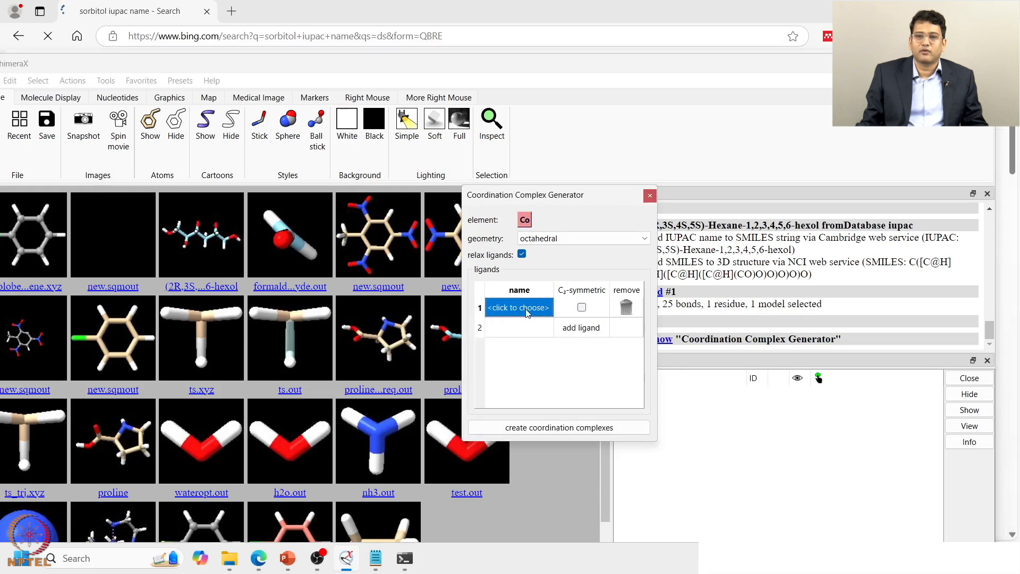
left_click(508, 313)
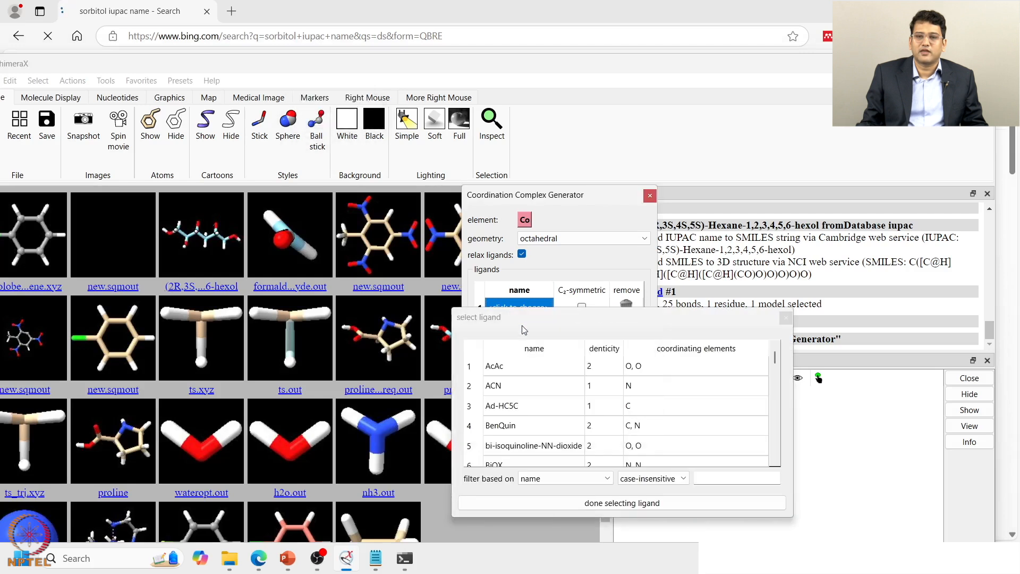
left_click_drag(603, 325, 605, 262)
left_click(607, 291)
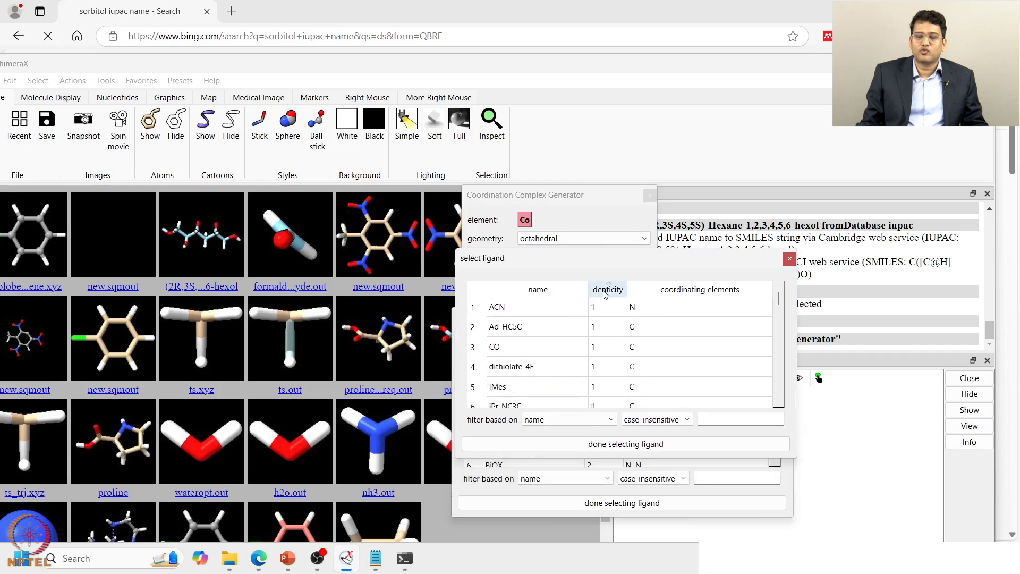
scroll(604, 331, "down", 10)
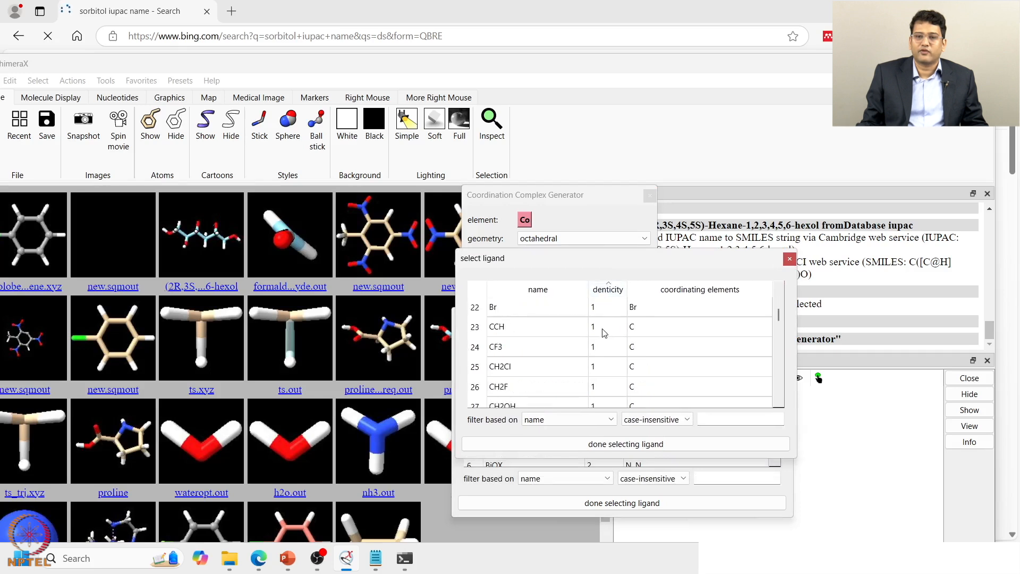
scroll(605, 333, "down", 14)
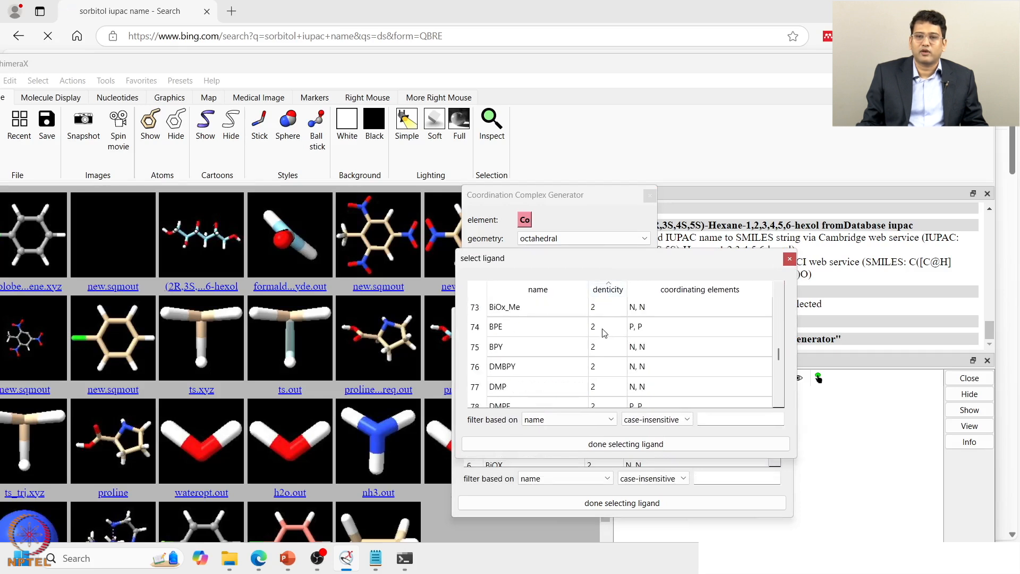
scroll(605, 332, "down", 3)
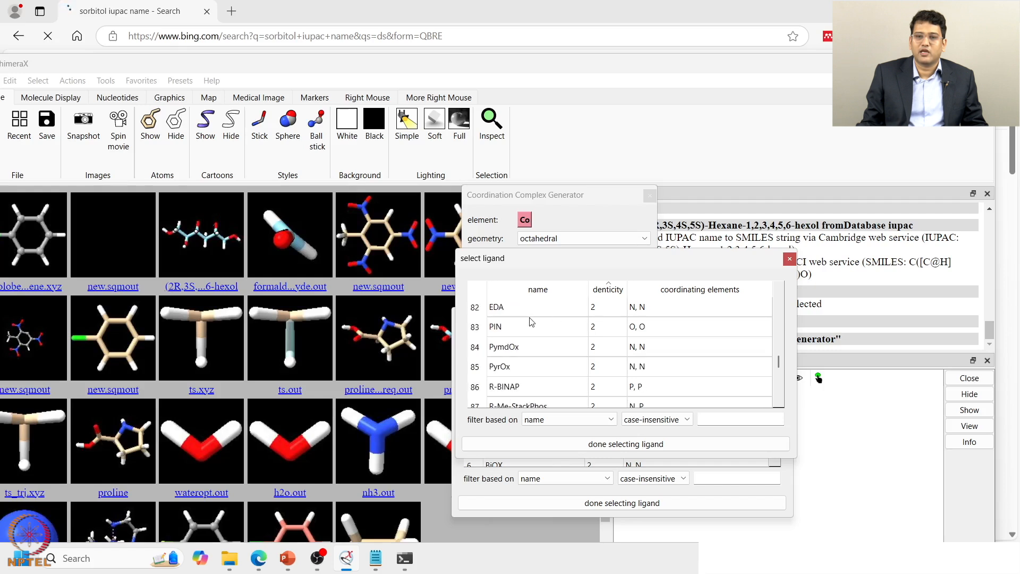
left_click(506, 314)
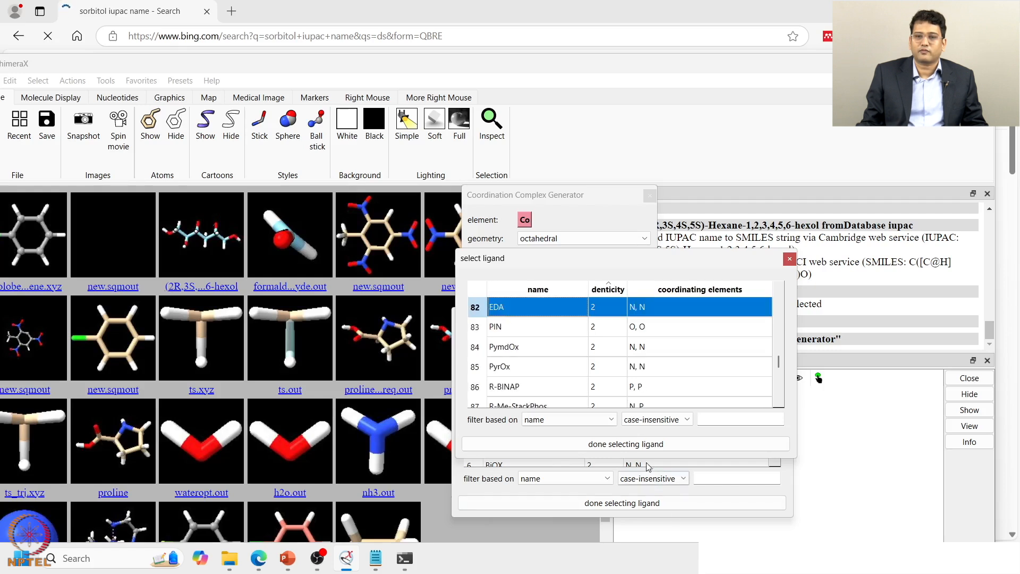
left_click(645, 446)
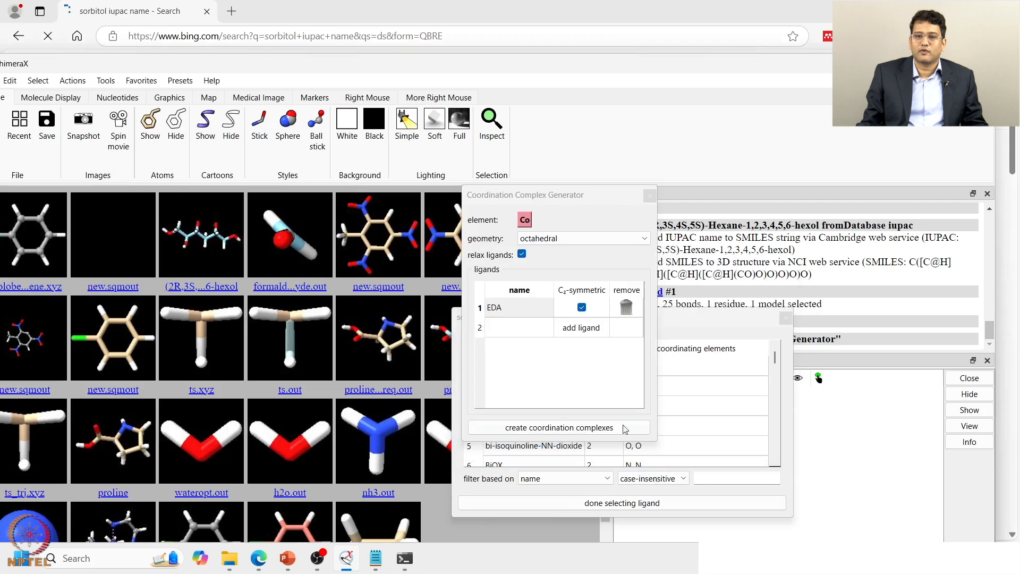
left_click(517, 327)
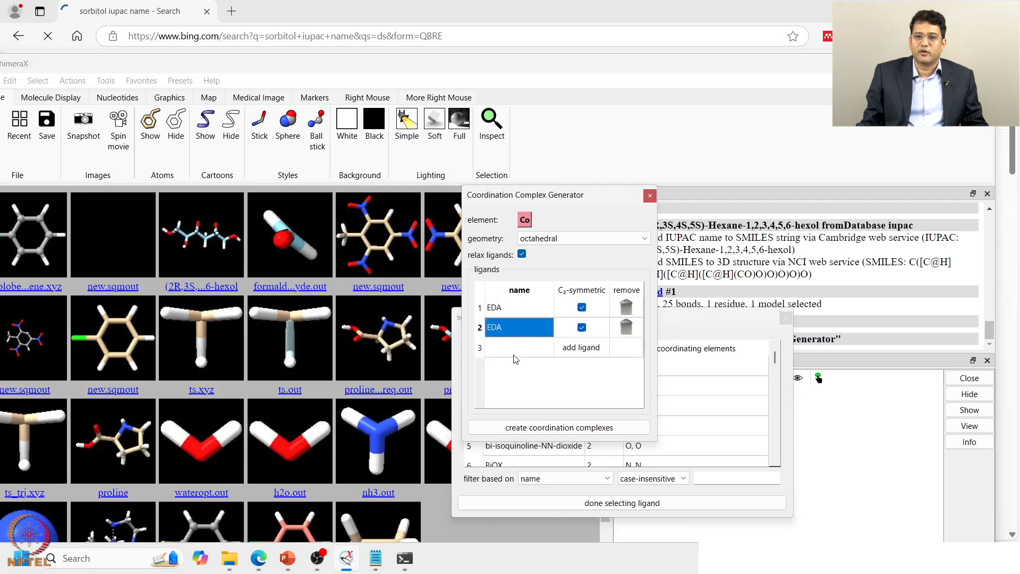
Add two monodentate Cl ligands as the third and fourth ligands of the cobalt complex.
left_click(580, 350)
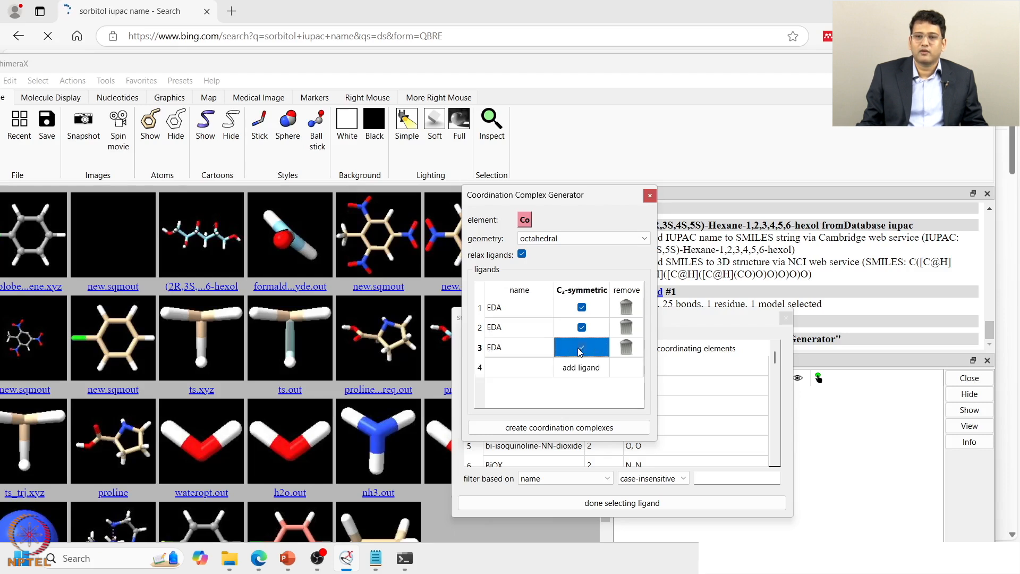
left_click(514, 348)
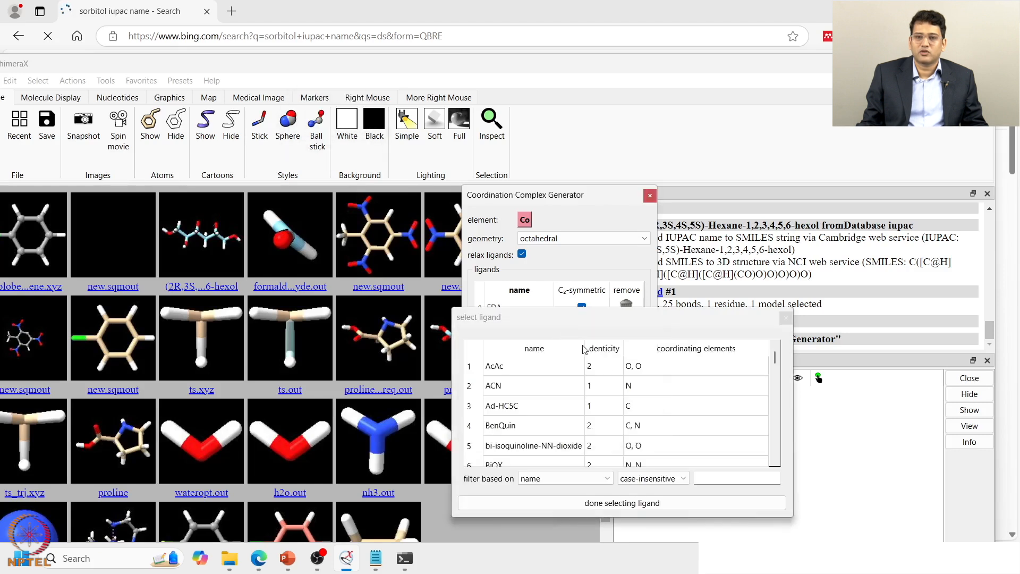
left_click(604, 349)
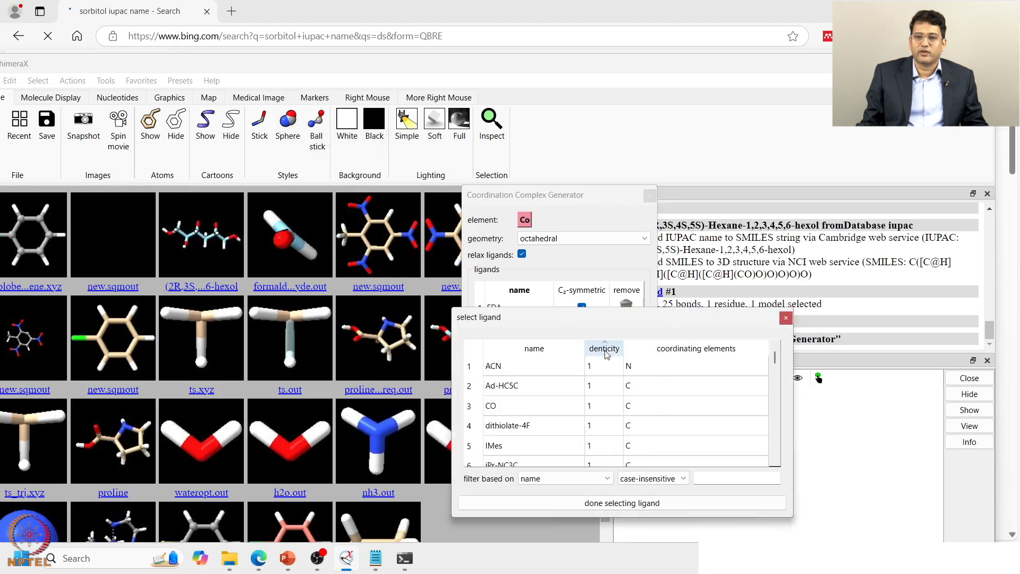
scroll(523, 387, "down", 2)
scroll(524, 387, "down", 6)
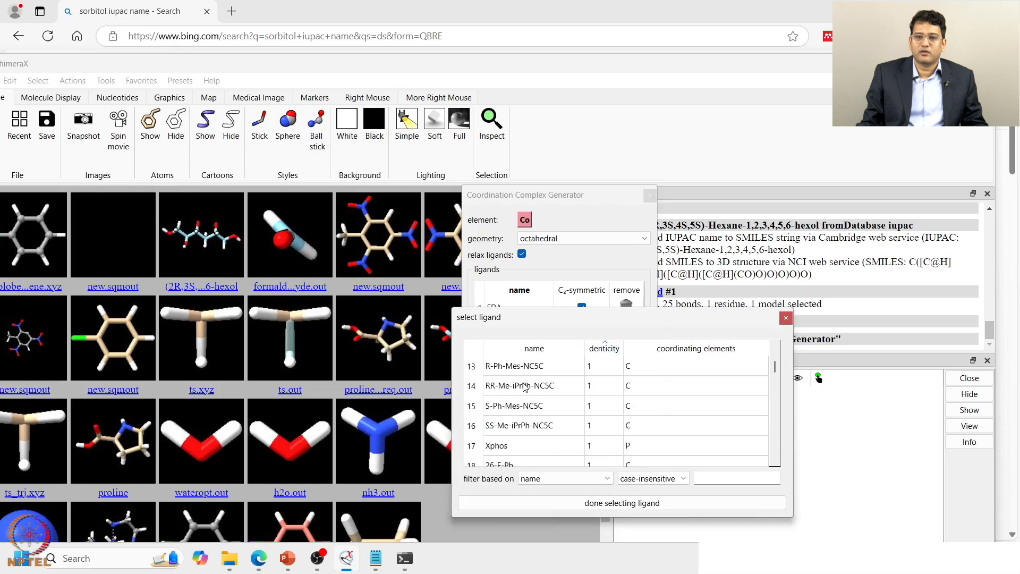
scroll(524, 387, "down", 2)
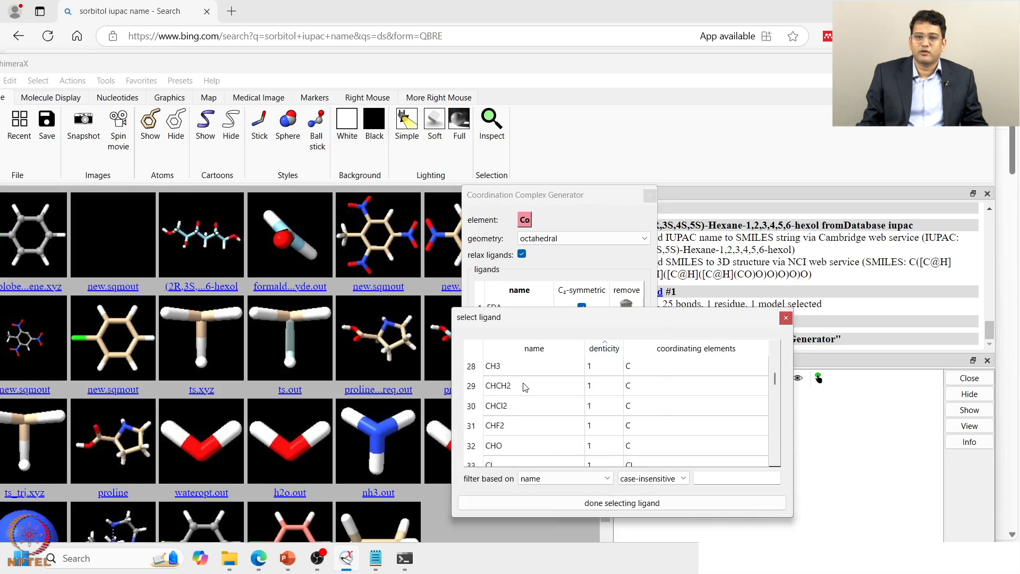
left_click(498, 406)
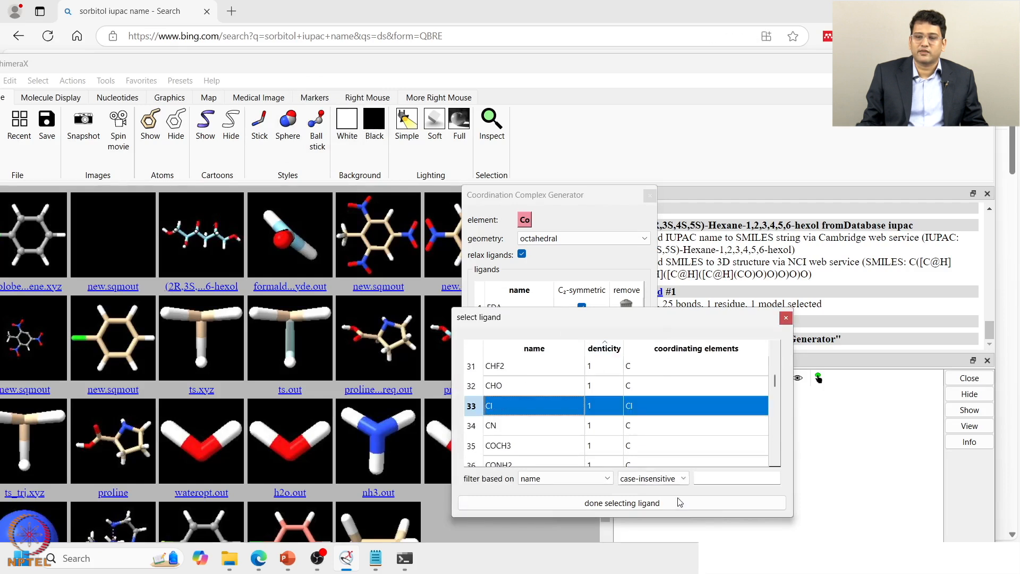
left_click(645, 503)
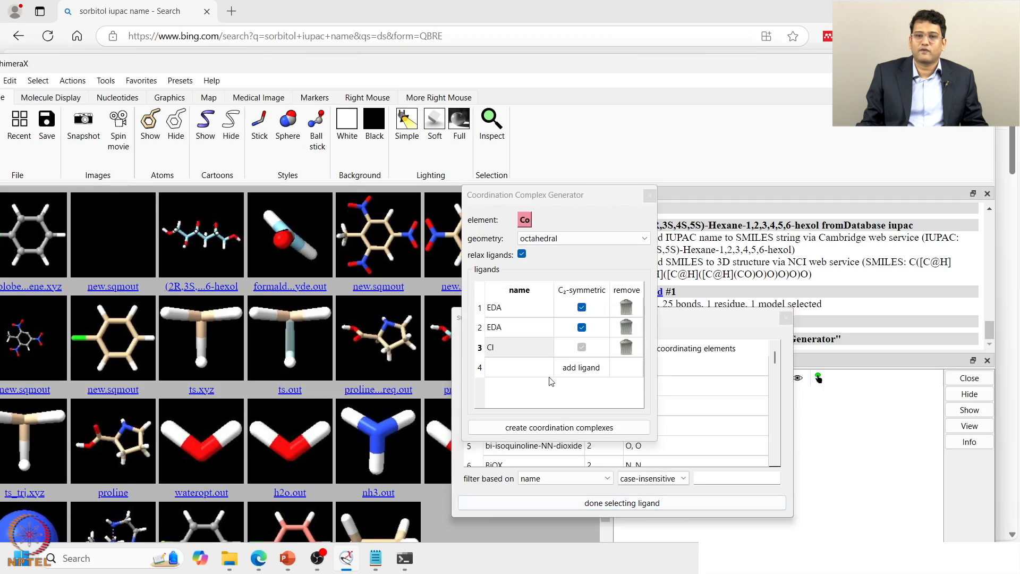
left_click(532, 369)
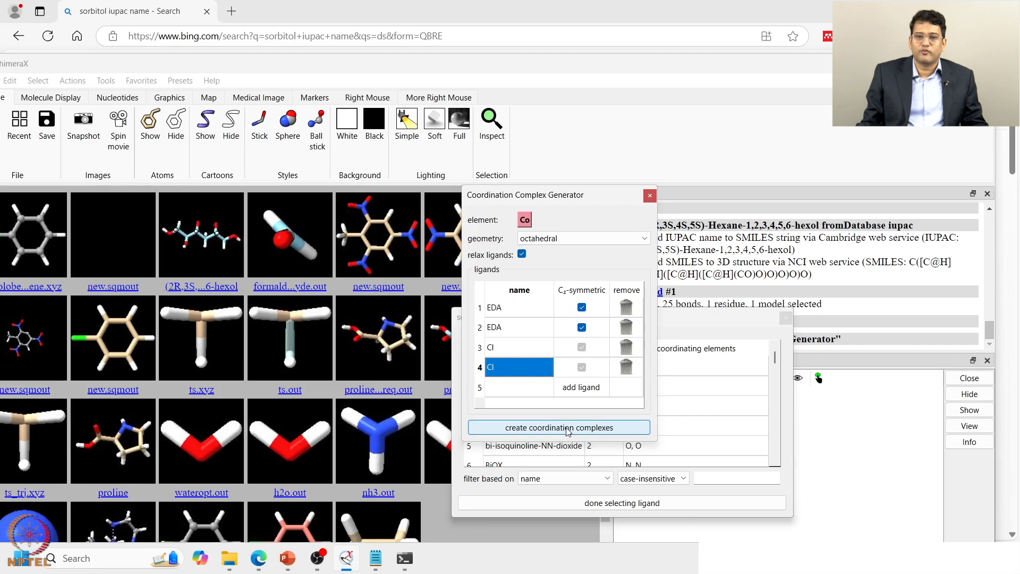
Generate the coordination complexes, and close the Coordination Complex Generator and the leftover ligand selection window.
left_click(564, 428)
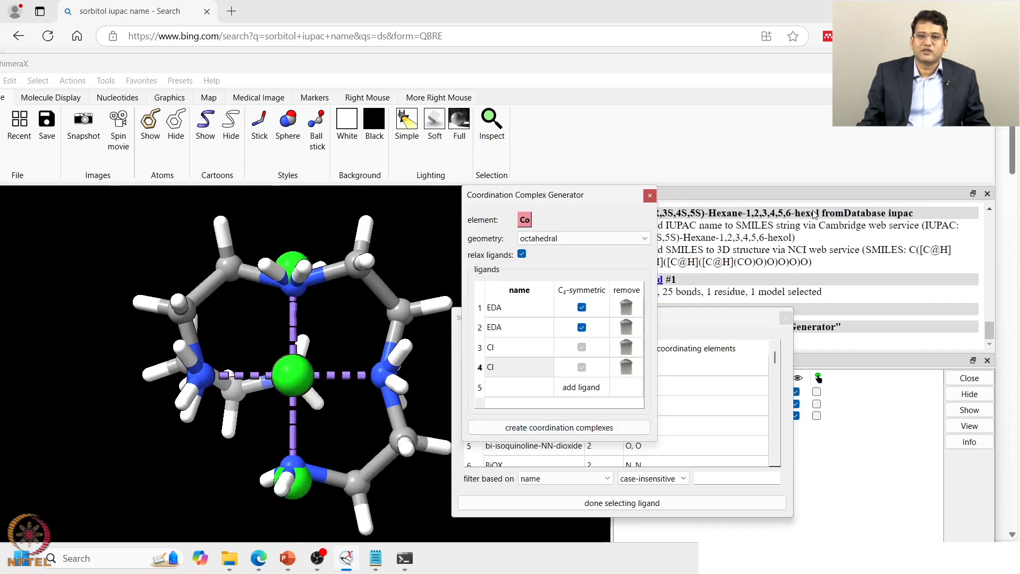
left_click(649, 198)
left_click(788, 315)
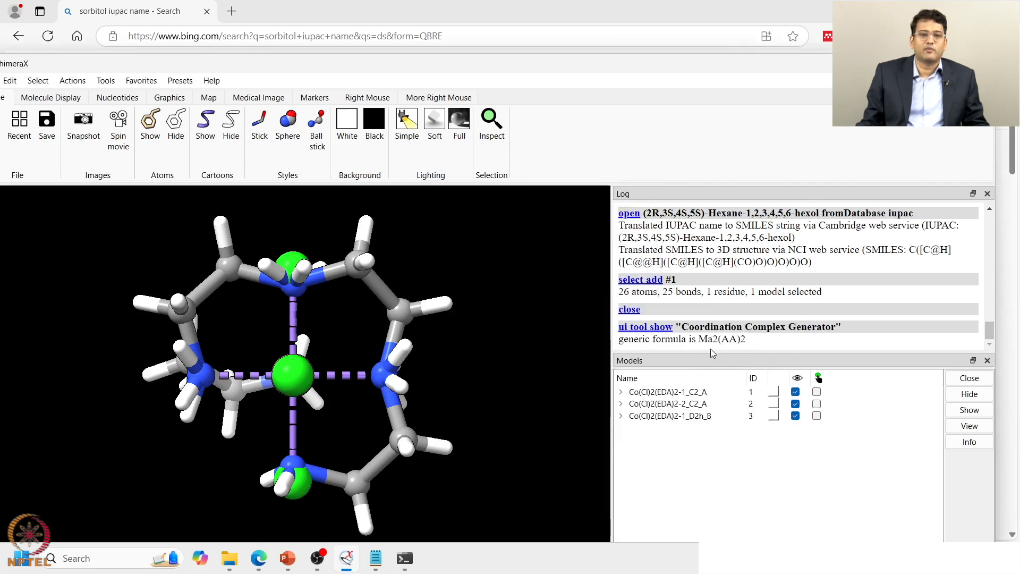
left_click(818, 393)
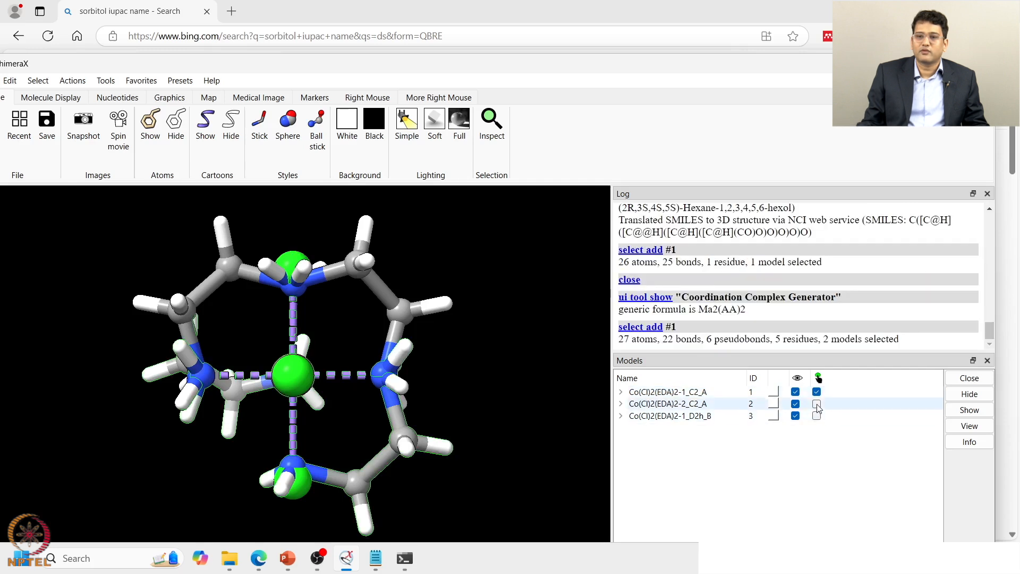
left_click(817, 404)
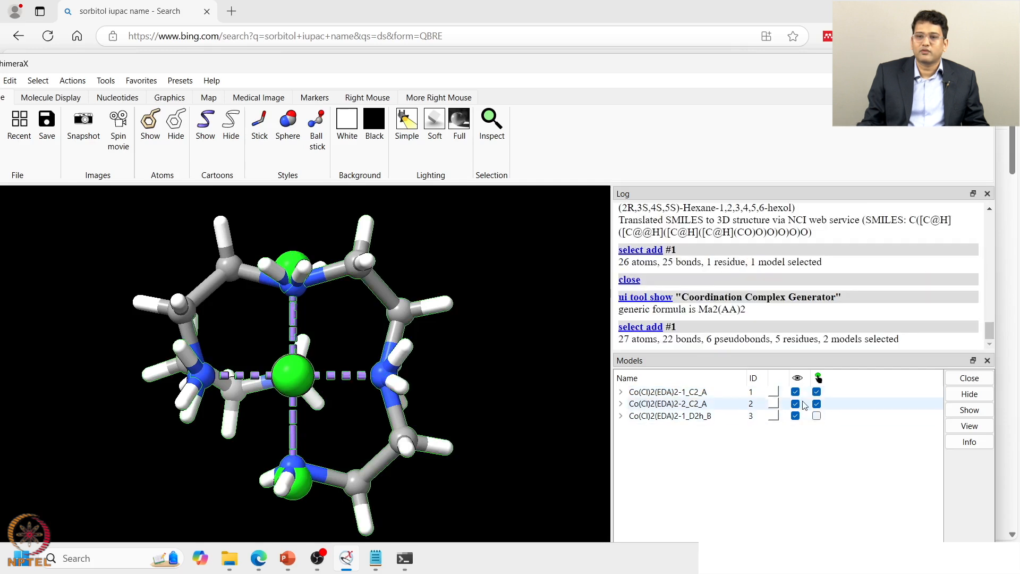
left_click(970, 379)
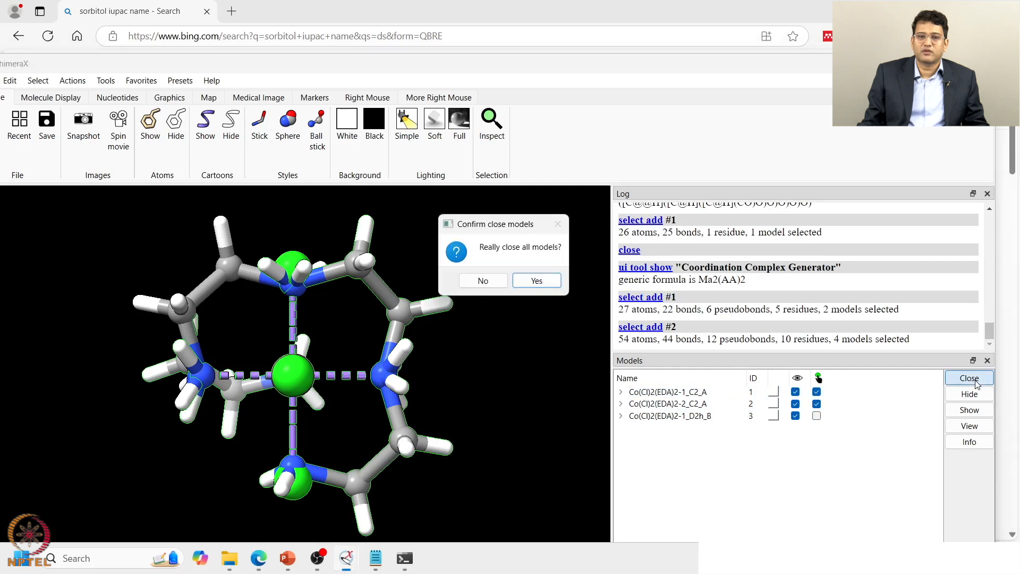
left_click(483, 281)
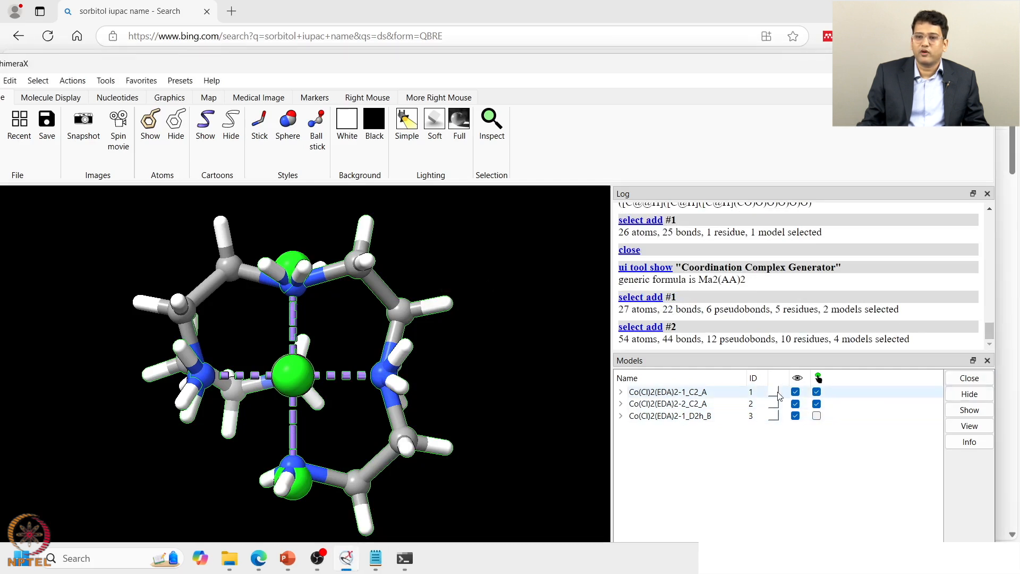
Hide the Co(Cl)2(EDA)2-1_D2h_B model and close all models.
left_click(796, 416)
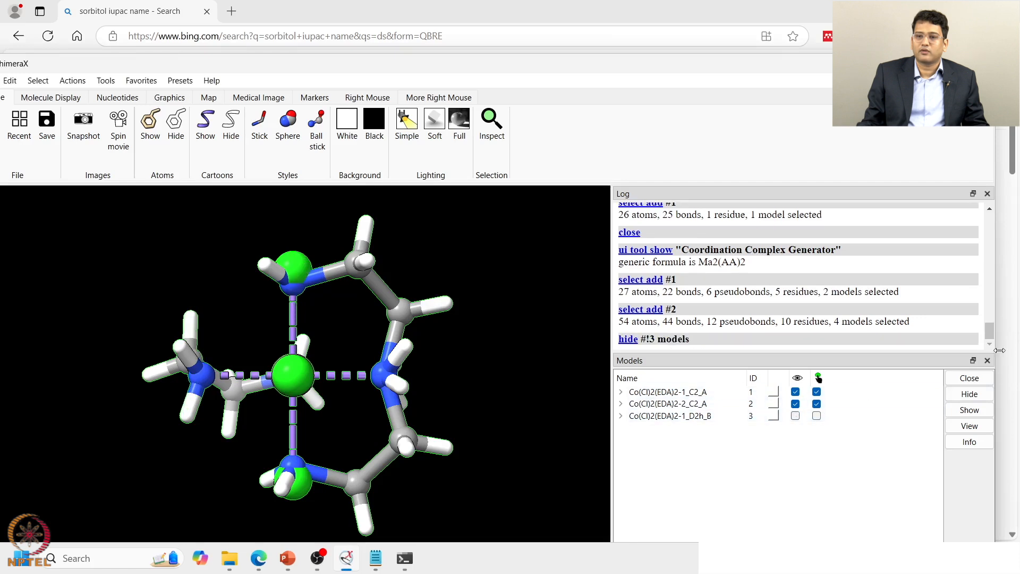
left_click(970, 378)
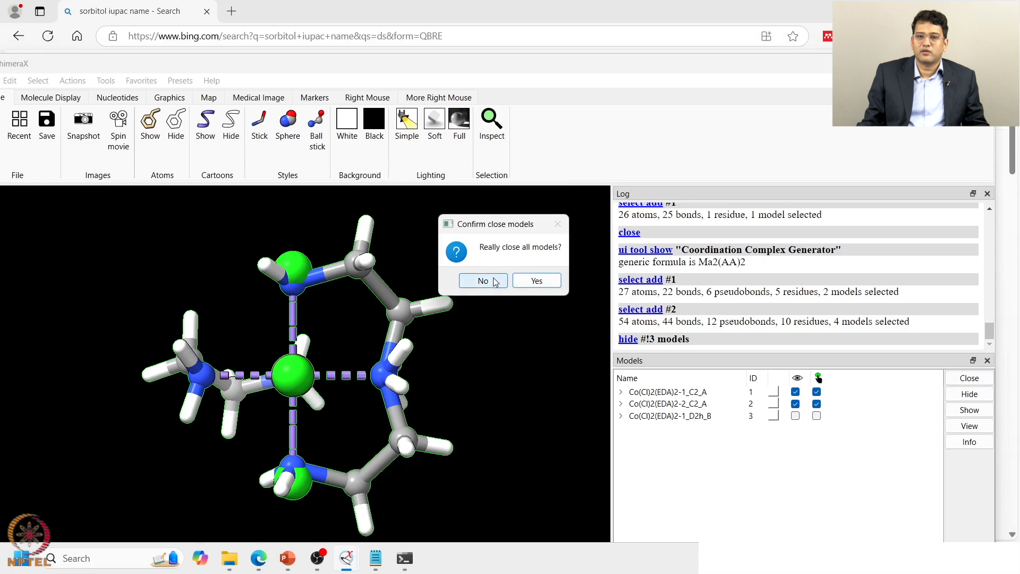
left_click(531, 287)
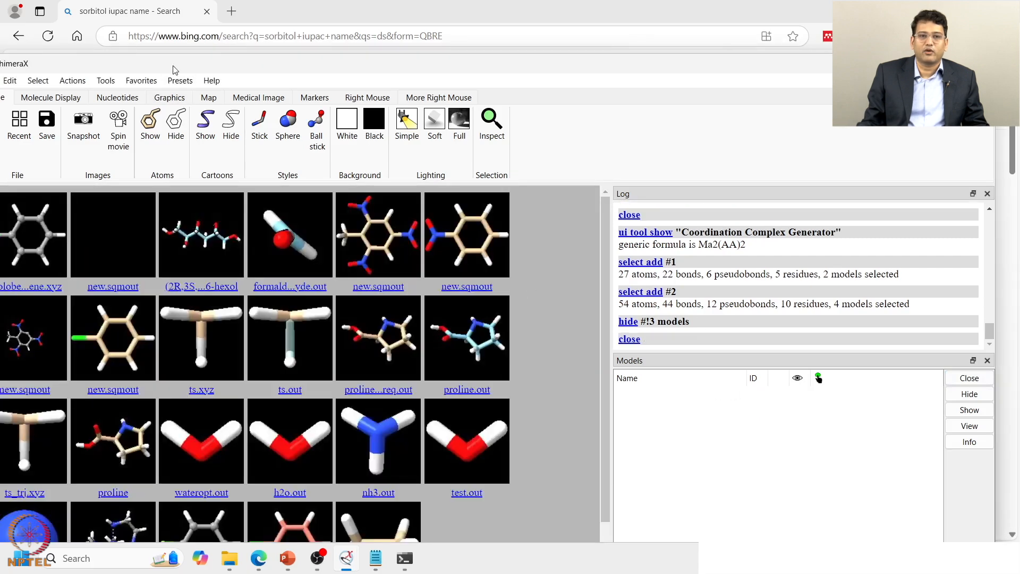
Reopen the Coordination Complex Generator and set the central element to Co.
left_click_drag(169, 70, 253, 62)
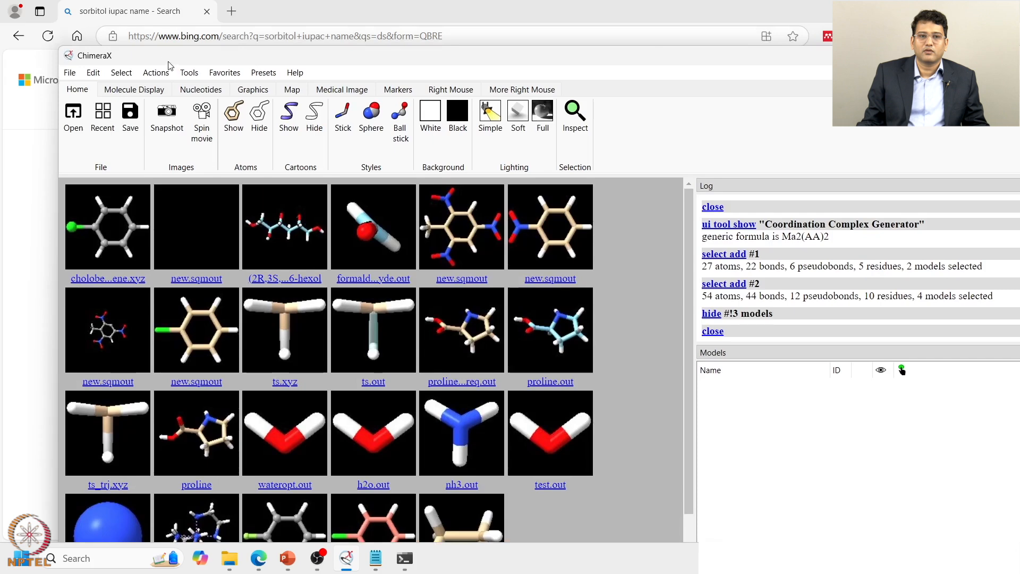
left_click(189, 72)
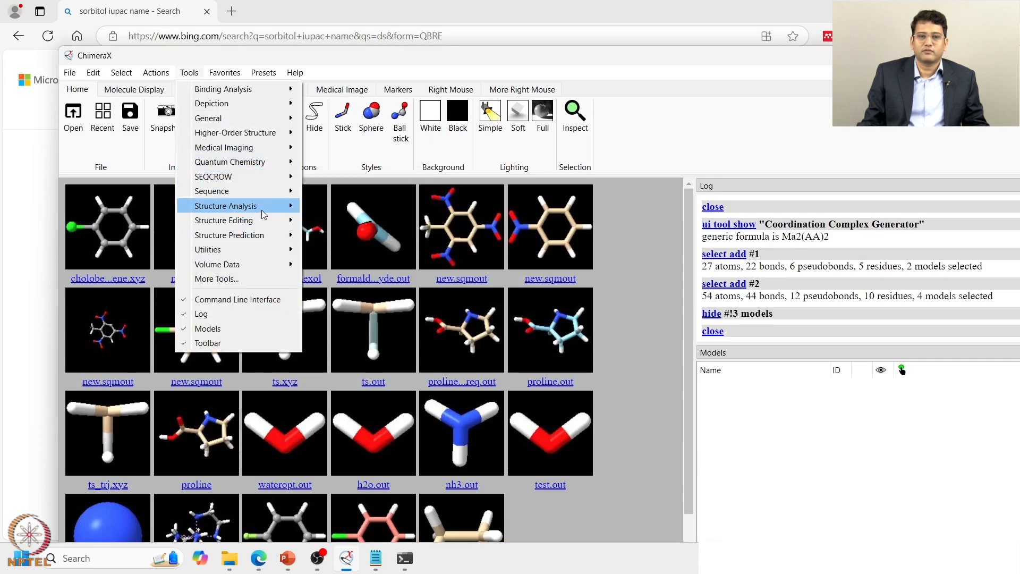
mouse_move(262, 225)
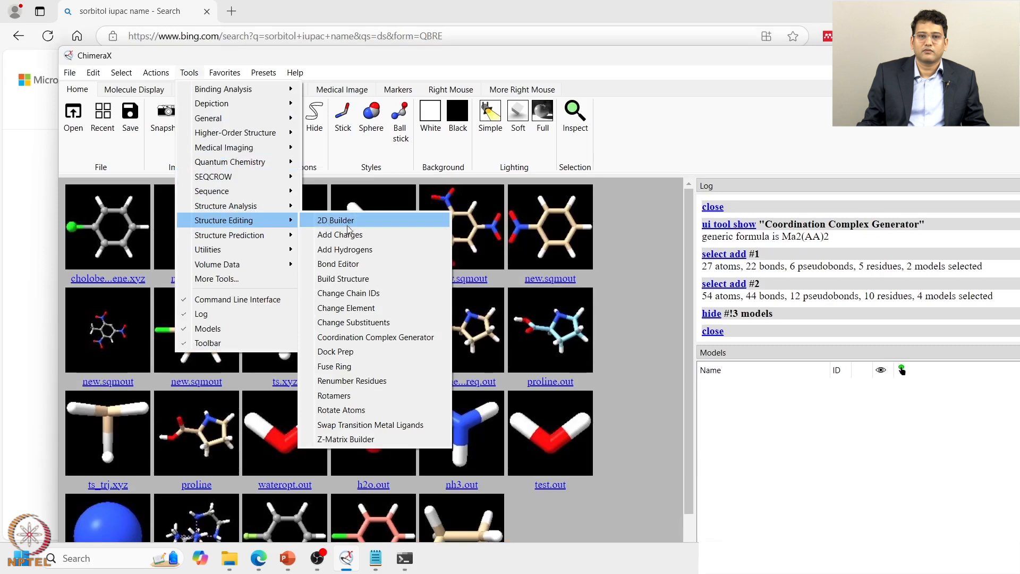
left_click(387, 338)
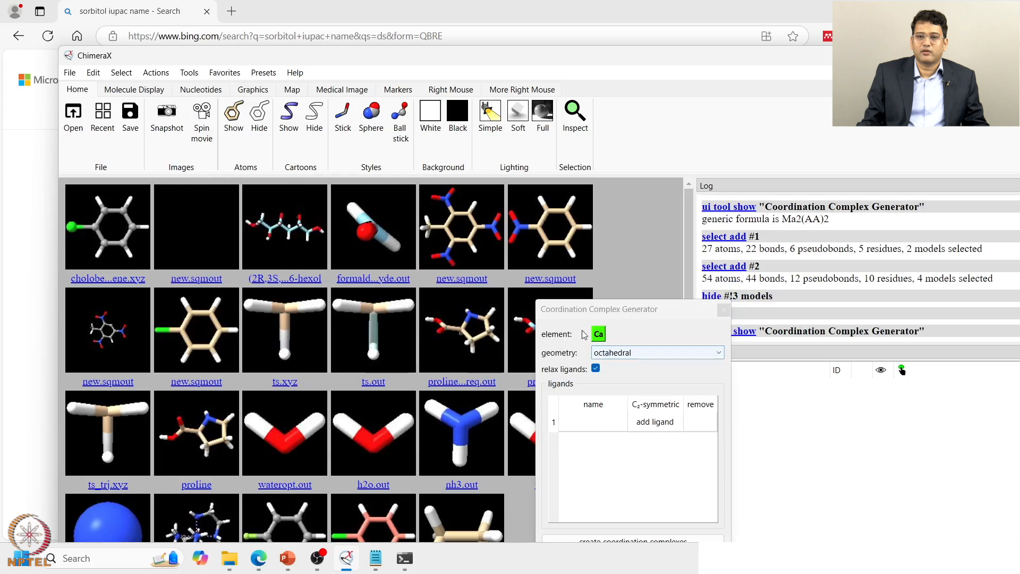
left_click(601, 334)
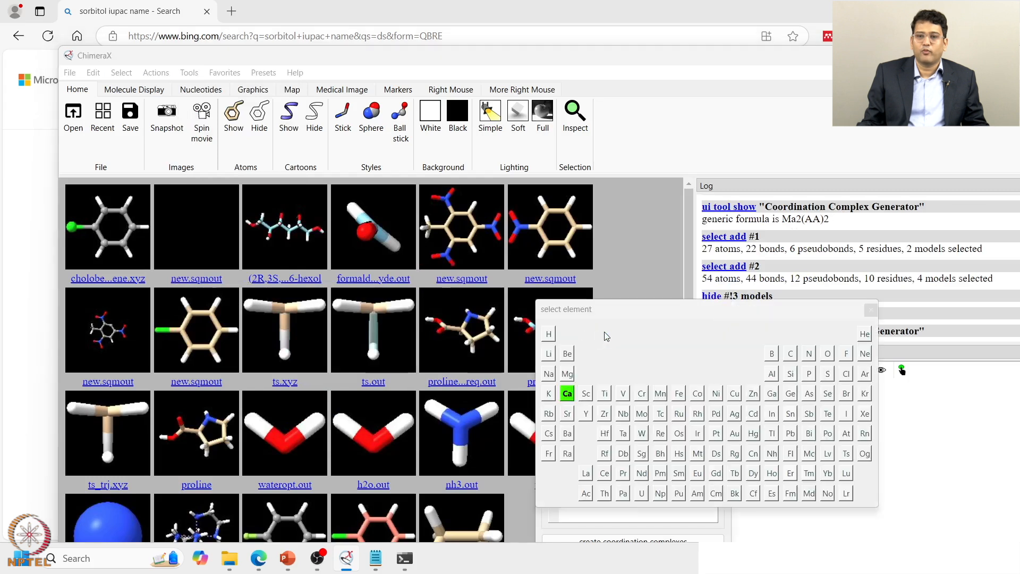
left_click(698, 394)
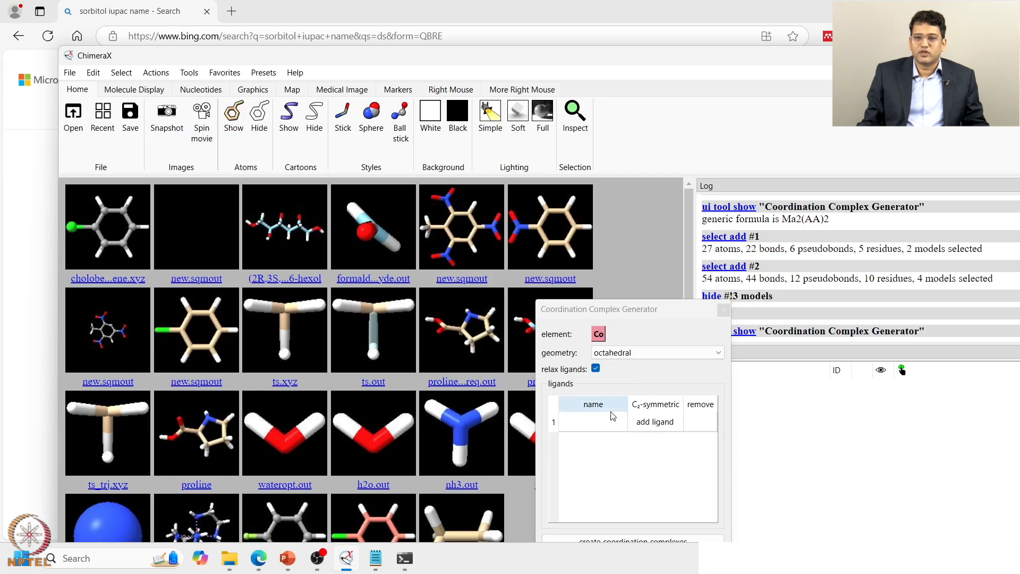
Add two bidentate EDA ligands as the first and second ligands of the octahedral cobalt complex.
left_click(669, 421)
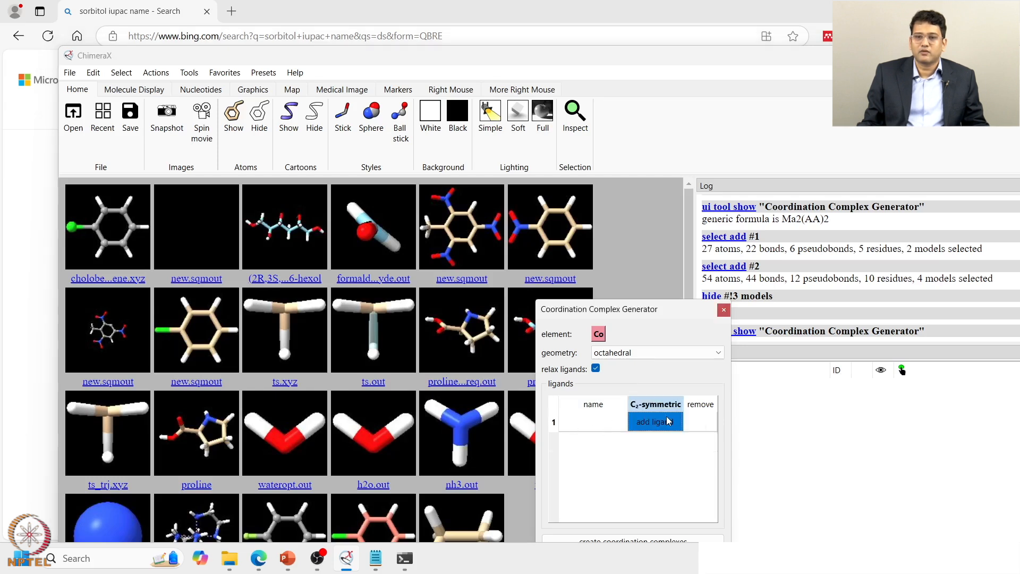
left_click(593, 423)
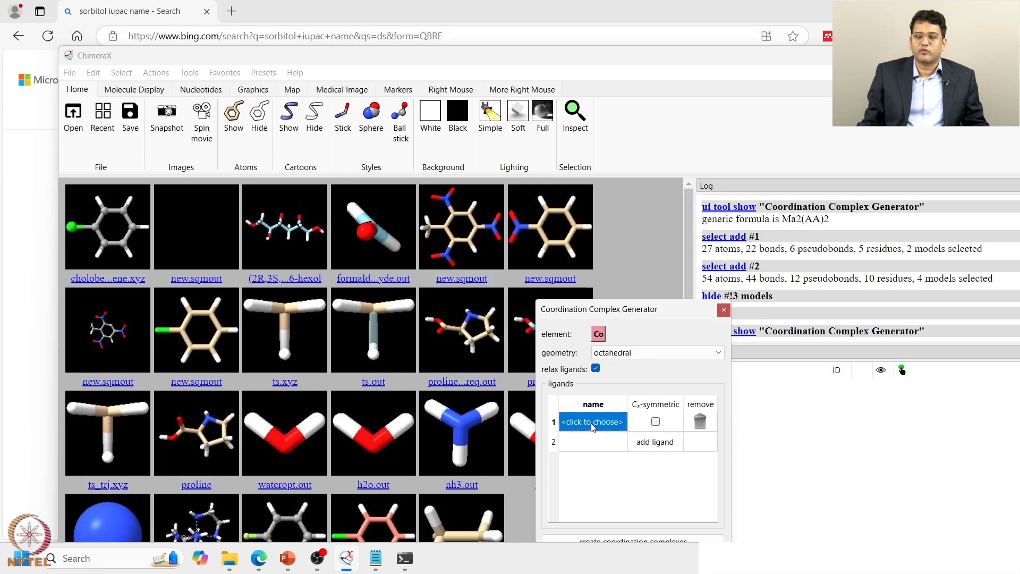
left_click(593, 428)
left_click(601, 427)
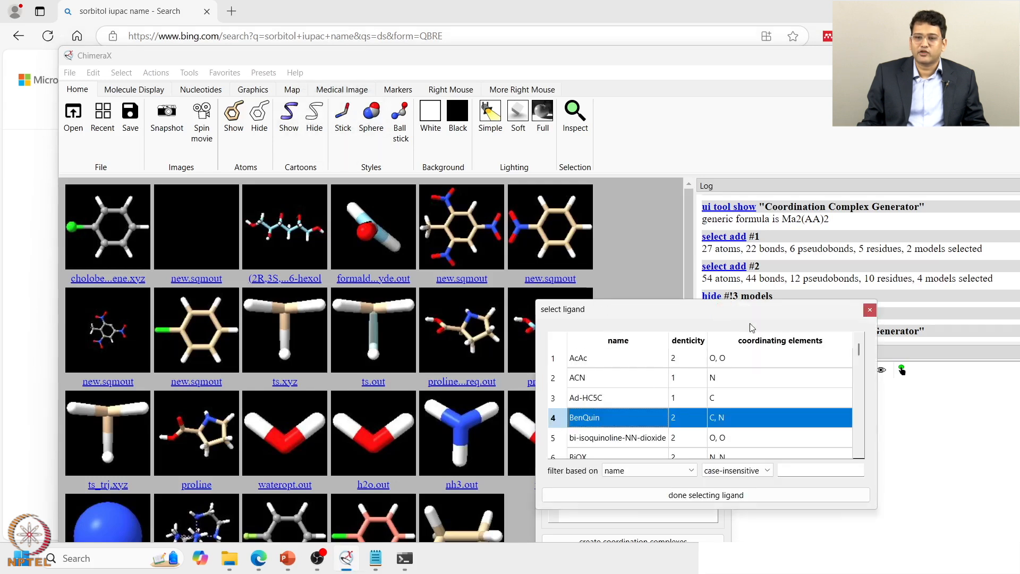
left_click(685, 344)
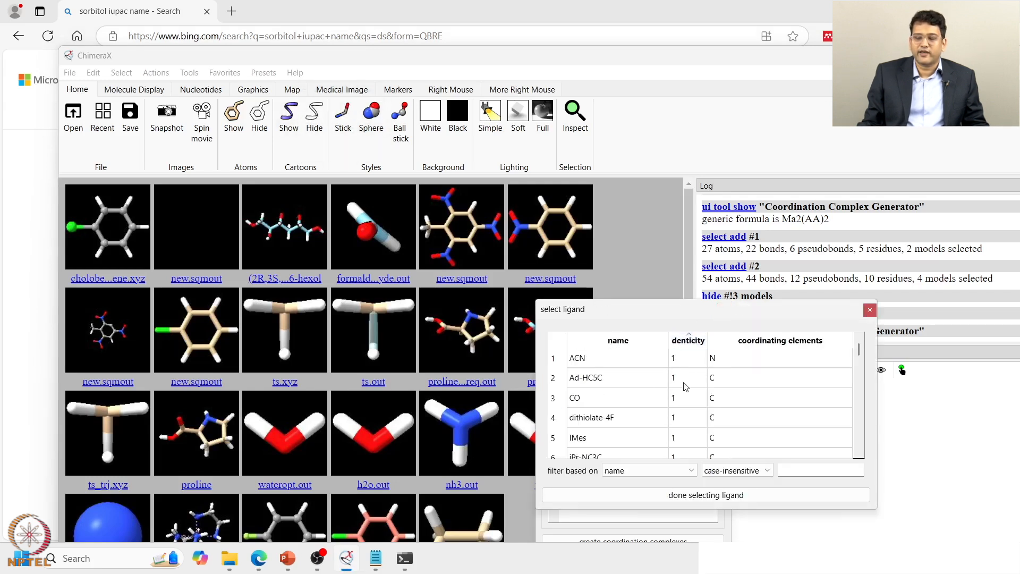
scroll(669, 394, "down", 4)
scroll(669, 394, "down", 3)
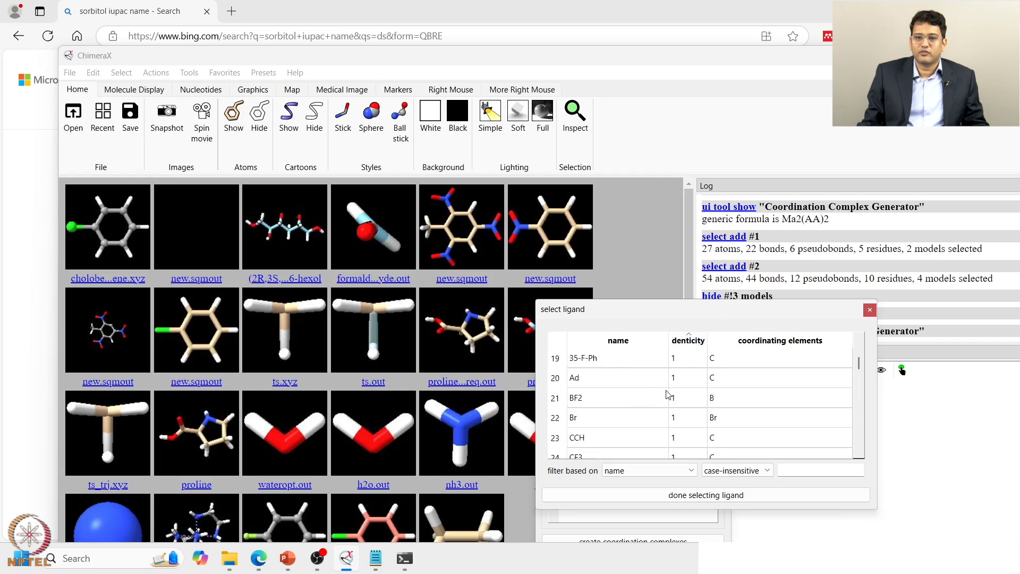
scroll(667, 393, "up", 4)
scroll(668, 393, "down", 4)
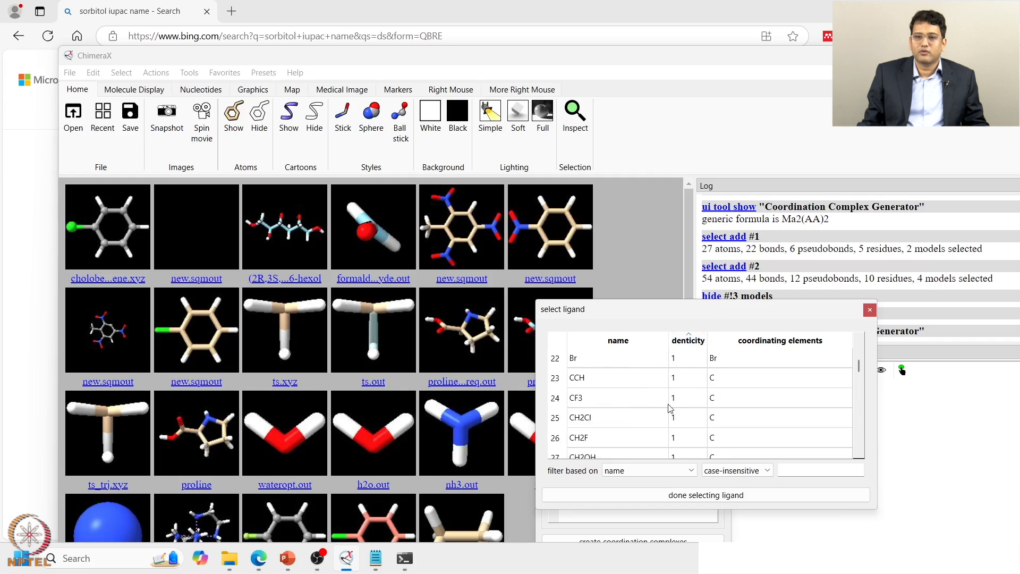
scroll(671, 409, "down", 20)
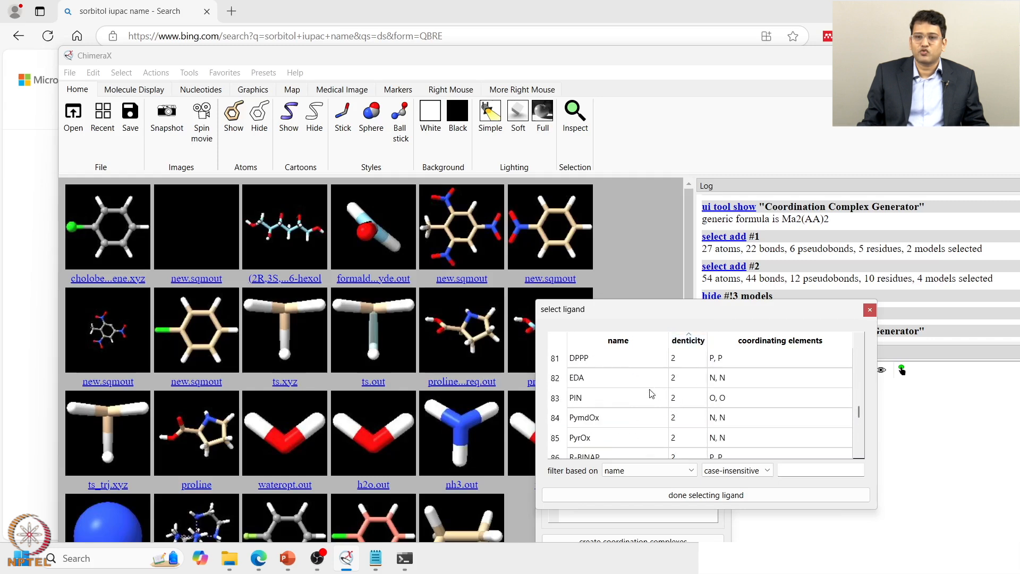
left_click(678, 378)
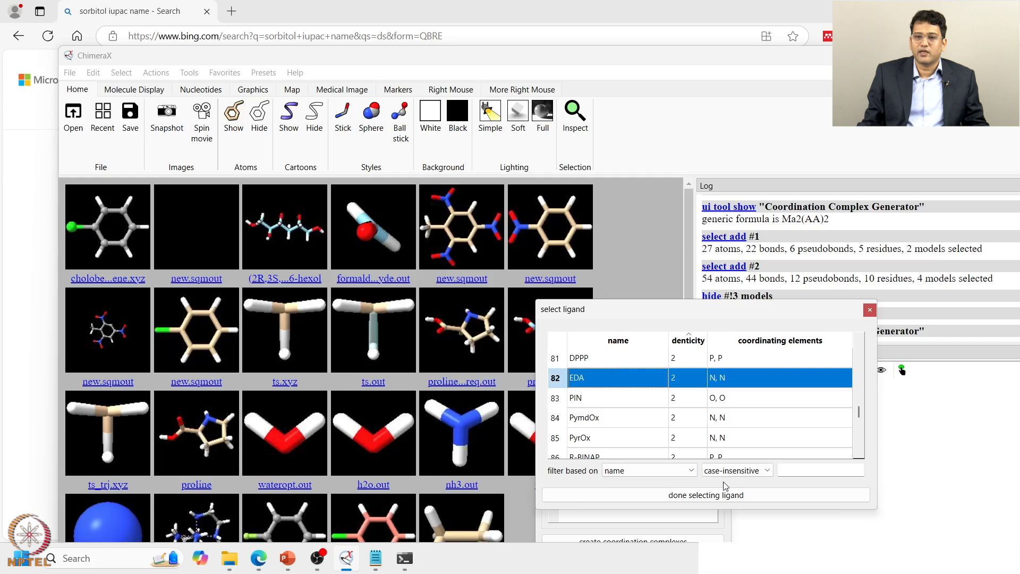
left_click(690, 496)
left_click(603, 441)
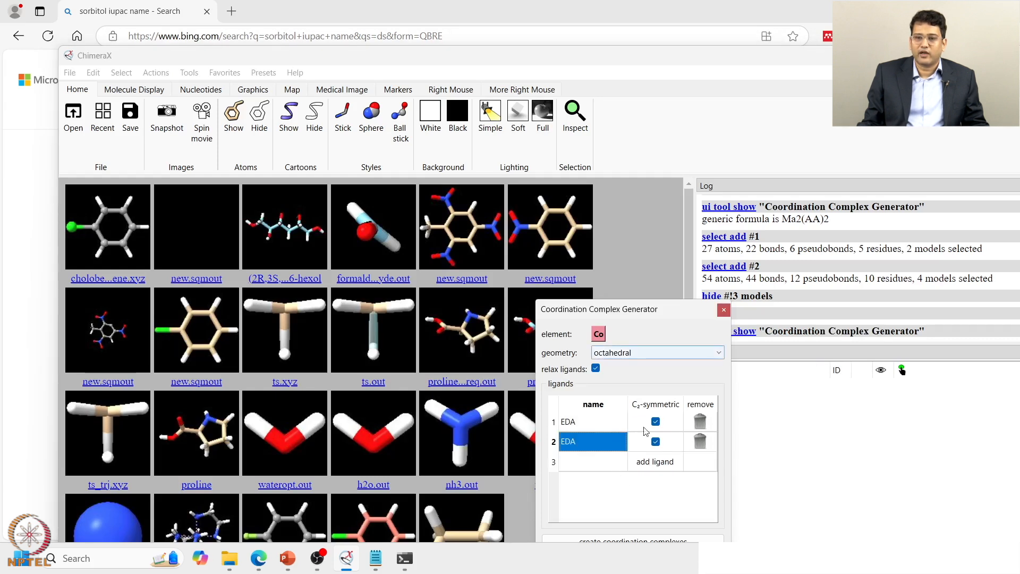
Add a third ligand, choose monodentate Cl for it, and add another Cl as the fourth ligand.
left_click(607, 467)
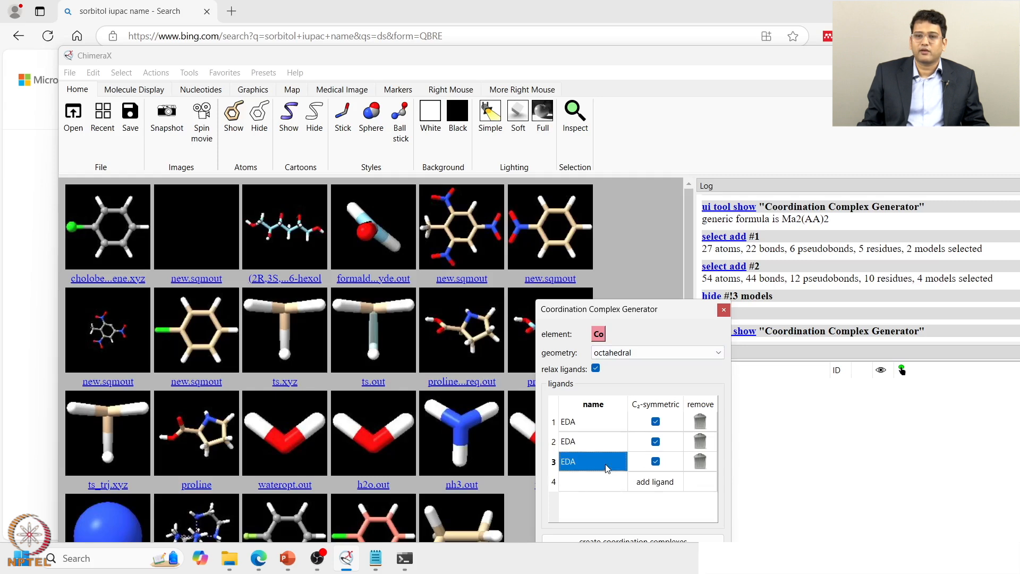
double_click(609, 467)
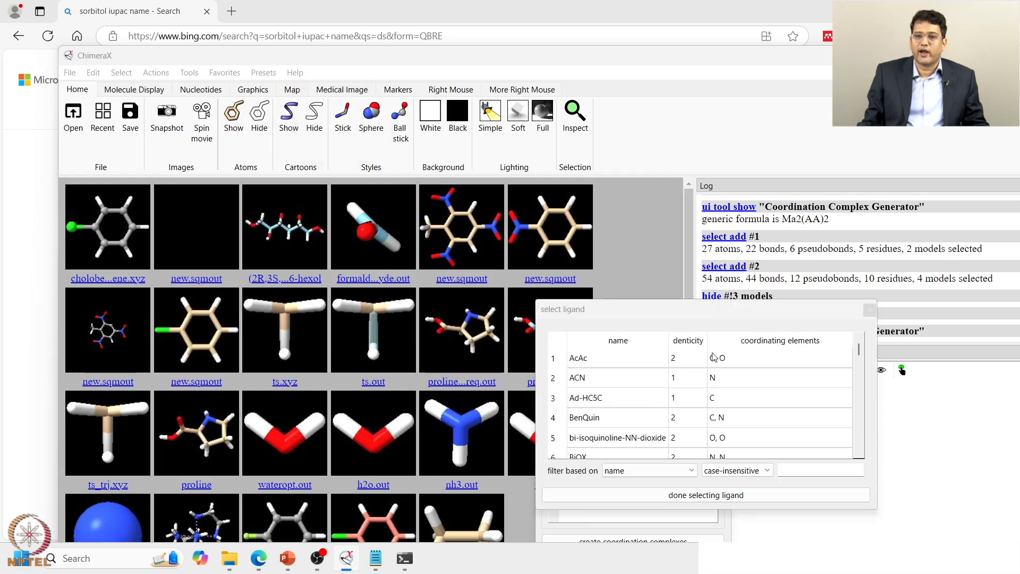
left_click(698, 345)
scroll(653, 406, "down", 10)
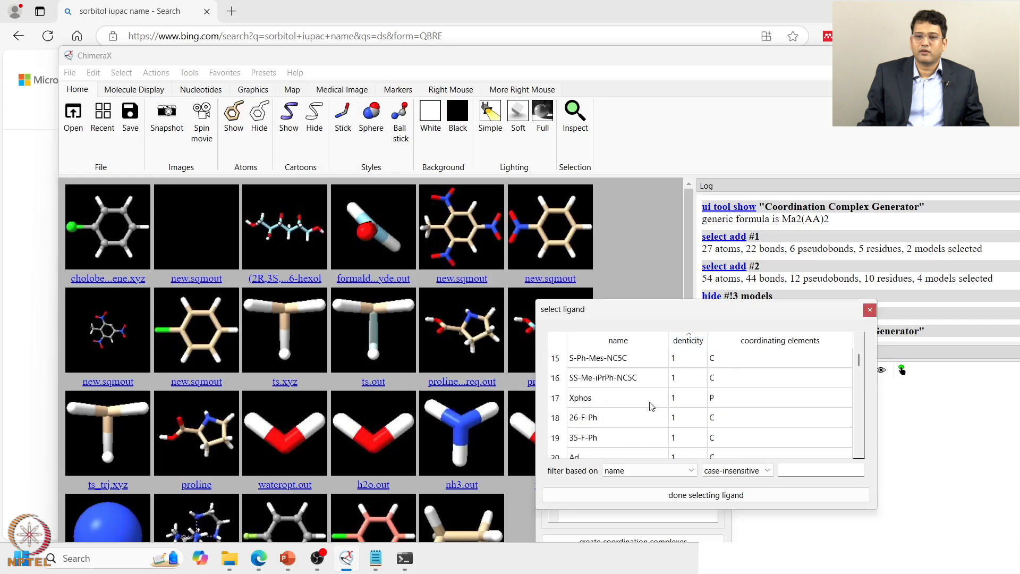
scroll(652, 405, "down", 3)
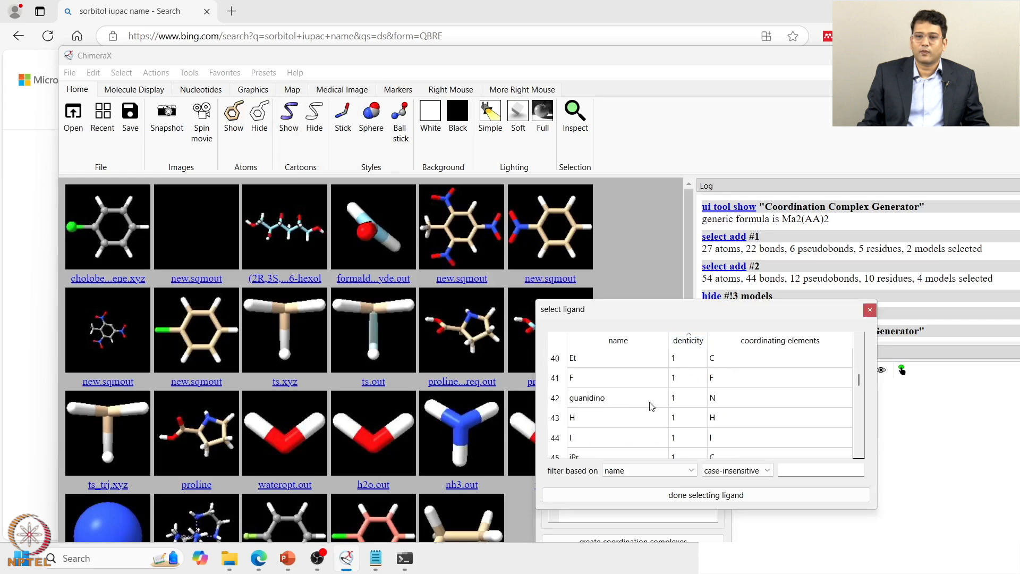
scroll(652, 406, "down", 3)
scroll(653, 407, "down", 3)
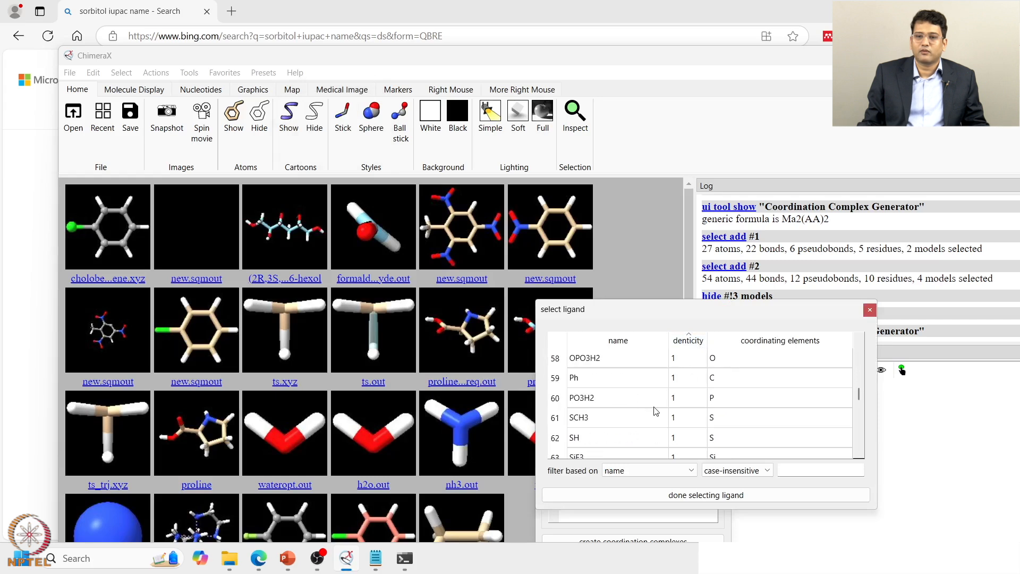
scroll(656, 412, "down", 2)
scroll(656, 412, "down", 5)
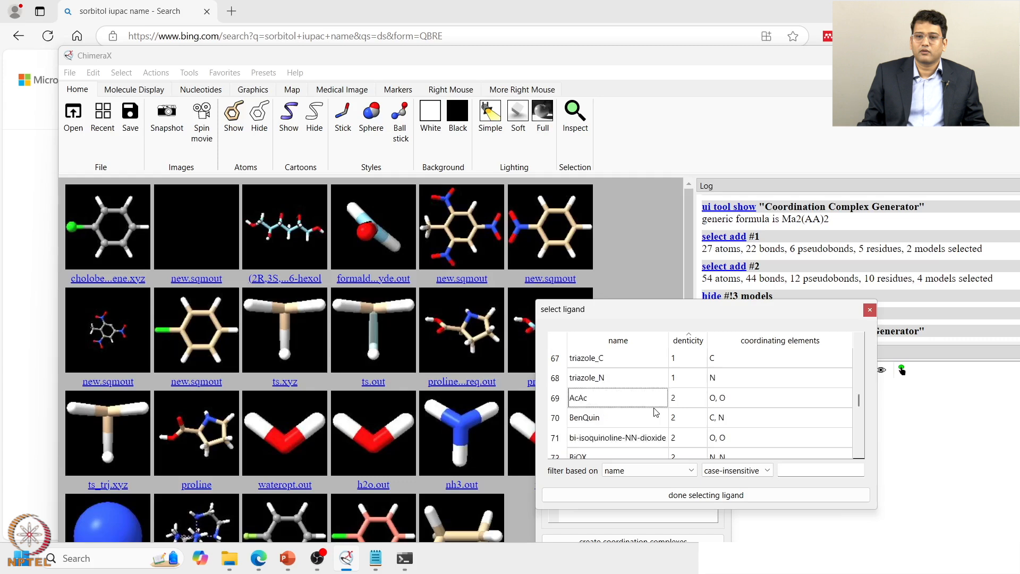
scroll(658, 412, "up", 3)
scroll(658, 410, "up", 7)
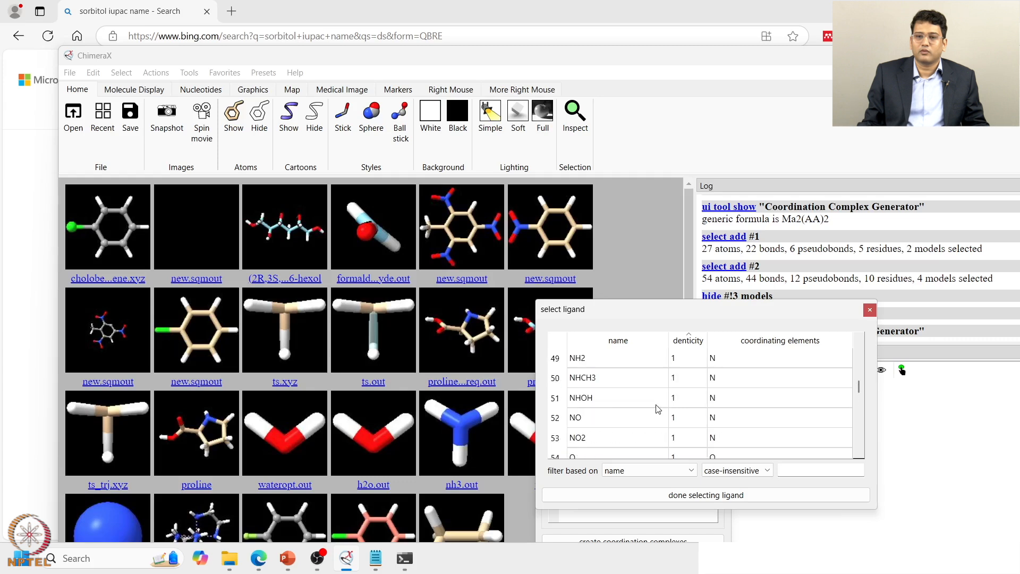
scroll(658, 409, "up", 4)
scroll(658, 409, "up", 2)
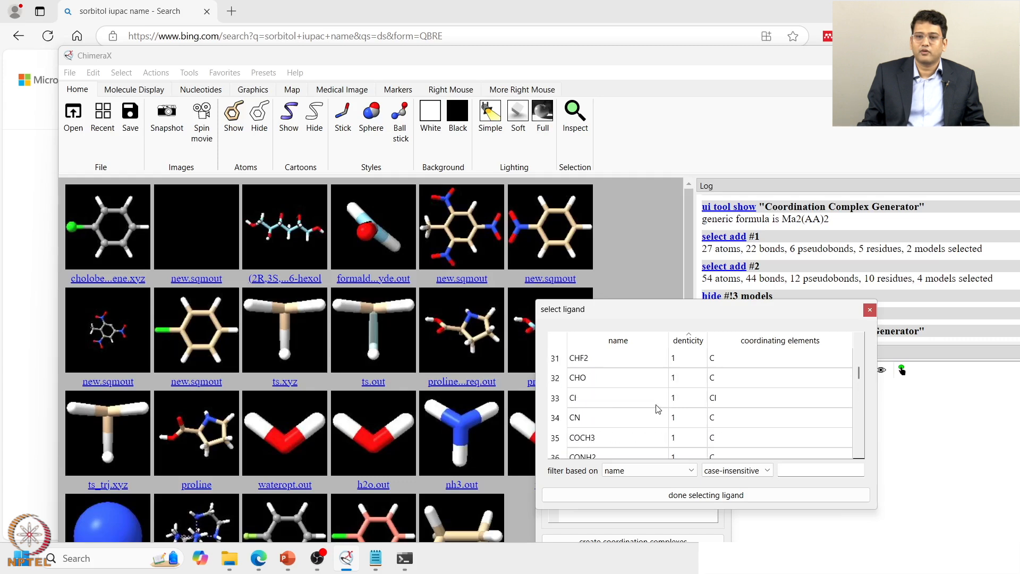
scroll(654, 404, "down", 1)
scroll(631, 399, "up", 1)
left_click(632, 399)
left_click(743, 499)
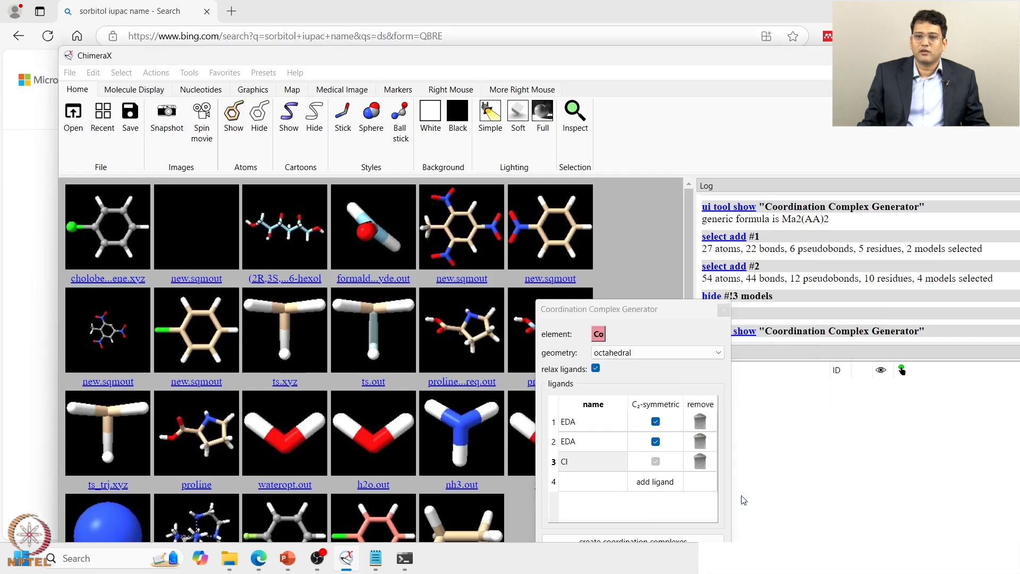
left_click(582, 481)
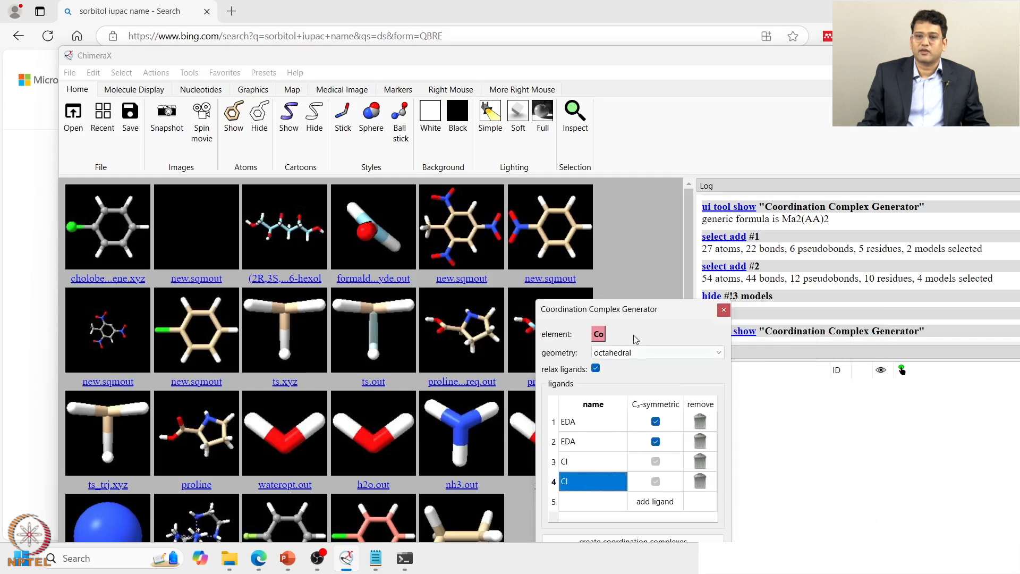
Create the coordination complexes from the EDA and Cl ligands and close the Coordination Complex Generator.
left_click_drag(648, 315, 674, 210)
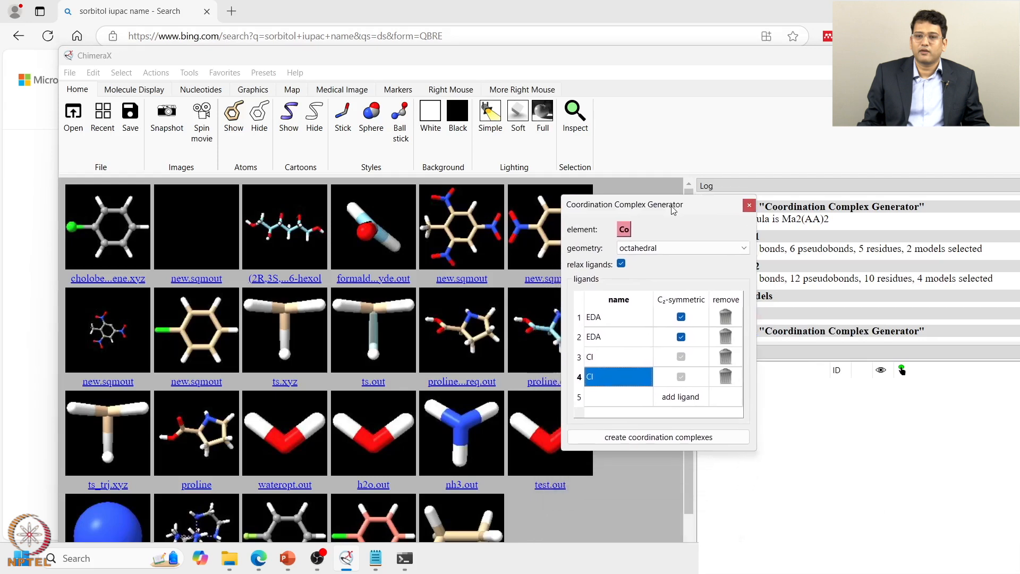
left_click(645, 441)
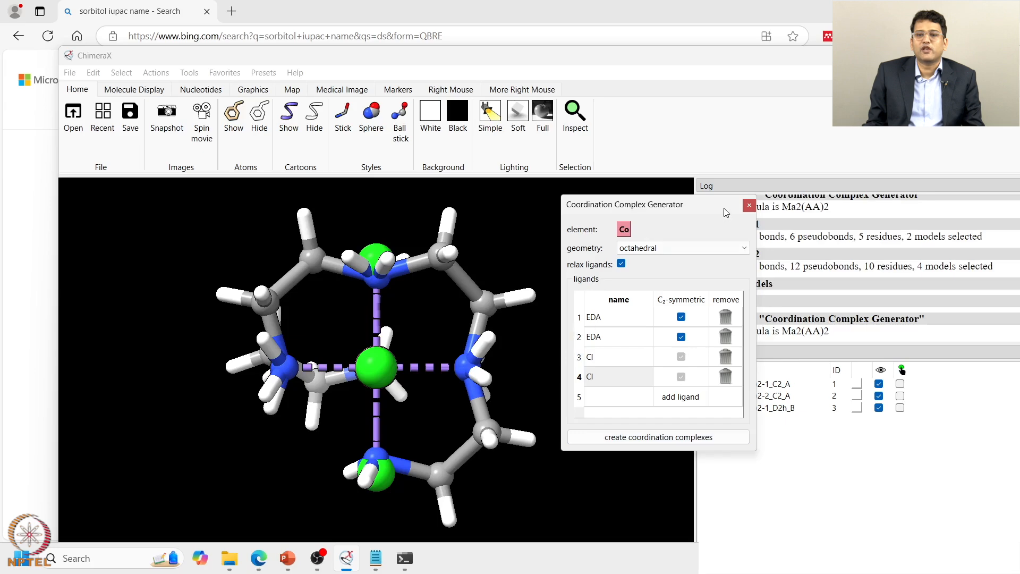
left_click_drag(698, 207, 489, 285)
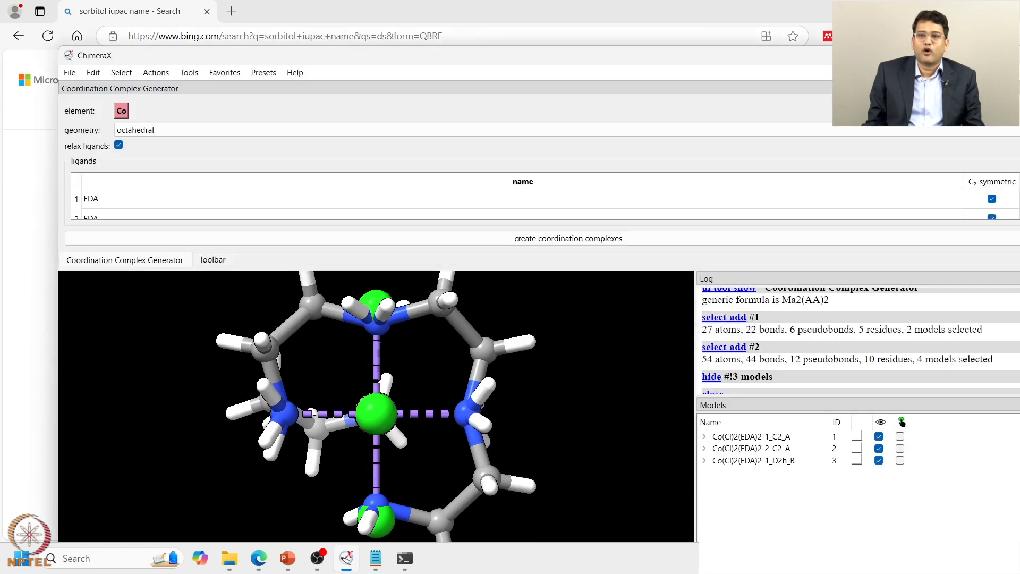
left_click_drag(811, 57, 747, 44)
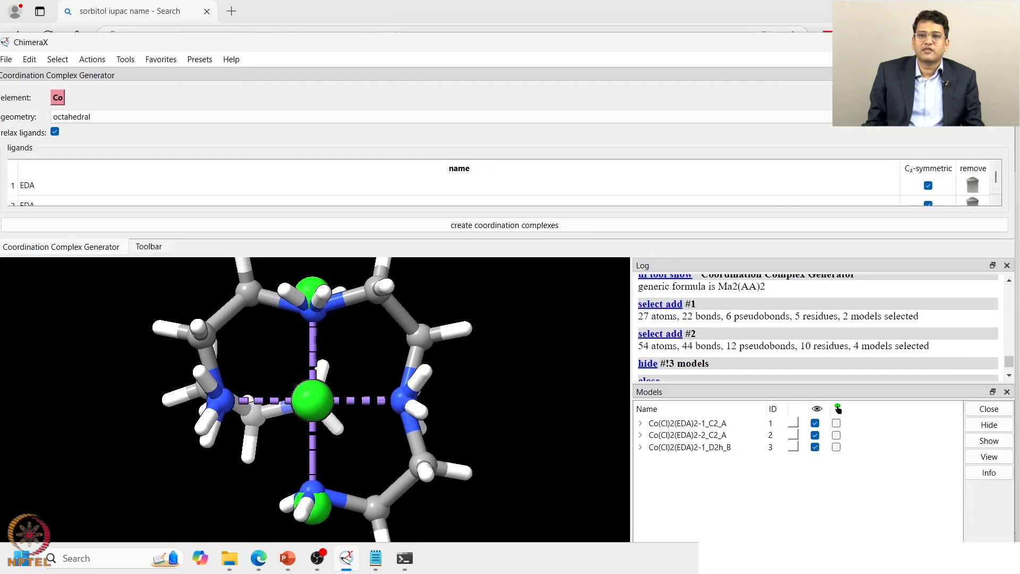
left_click(1007, 75)
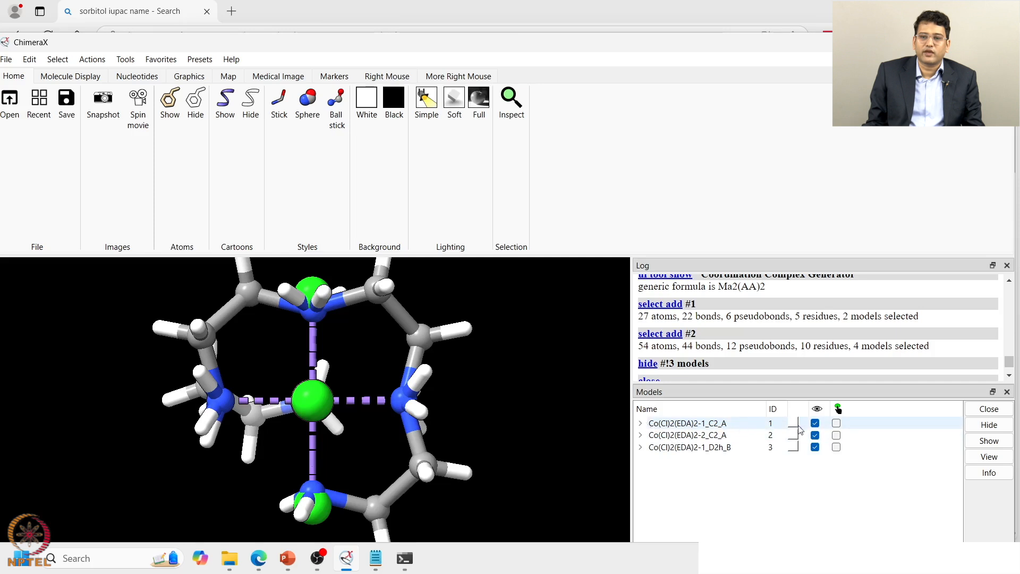
Expand the Co(Cl)2(EDA)2-1_C2_A model and select both it and the Co(Cl)2(EDA)2-2_C2_A model.
left_click(642, 424)
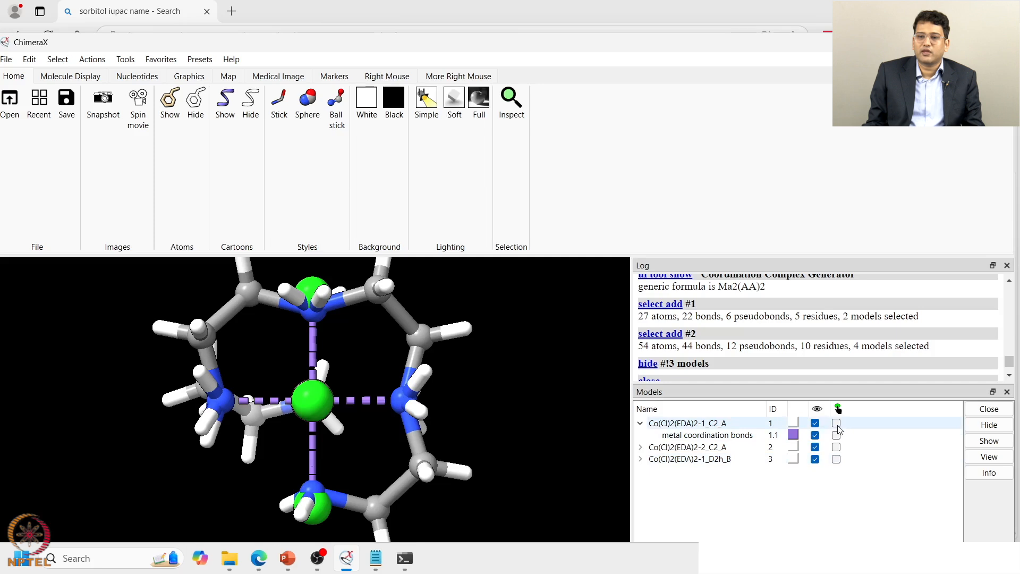
left_click(837, 425)
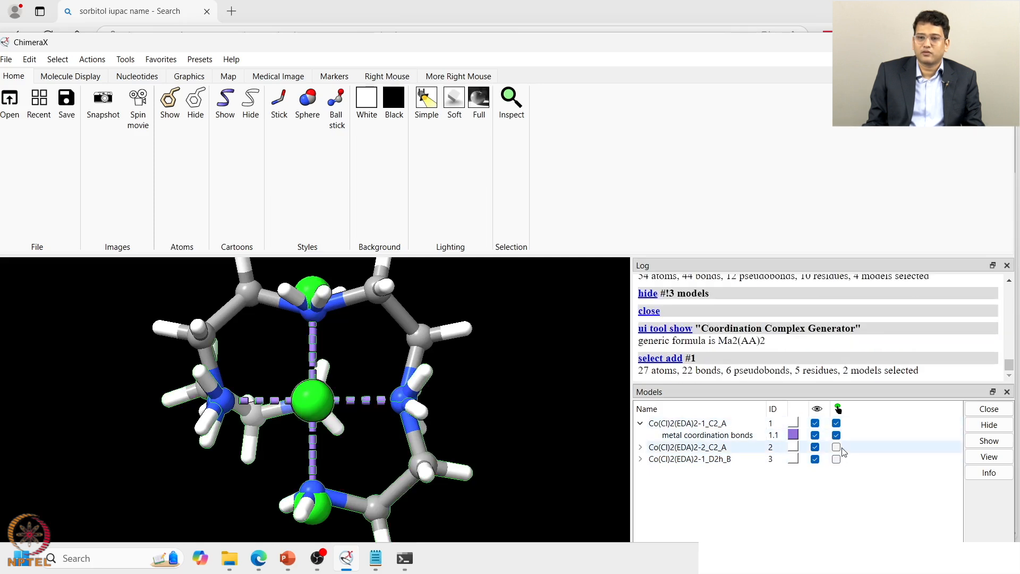
left_click(837, 447)
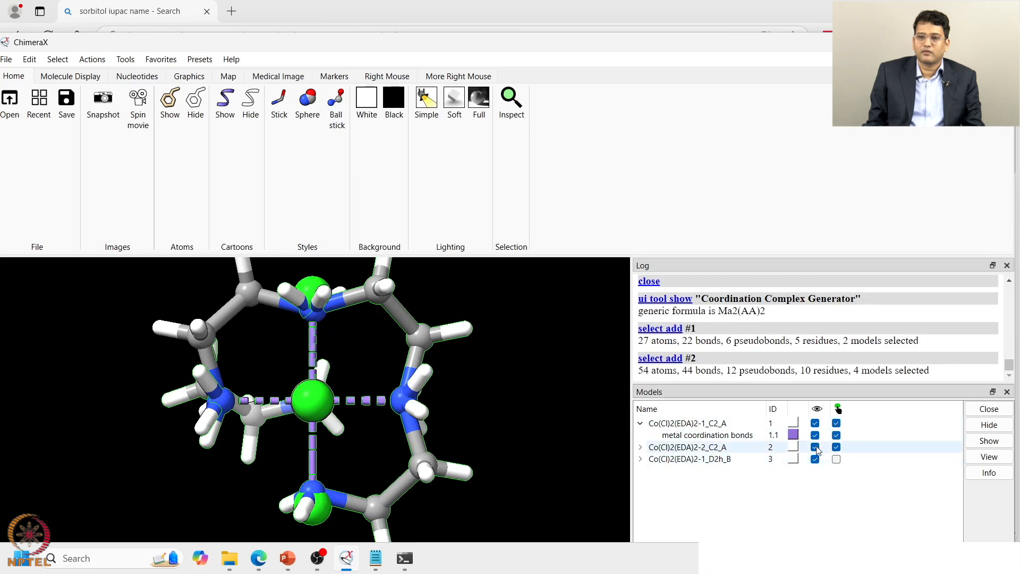
Hide both C2_A models and the first one's metal coordination bonds, keeping only Co(Cl)2(EDA)2-1_D2h_B displayed.
left_click(815, 448)
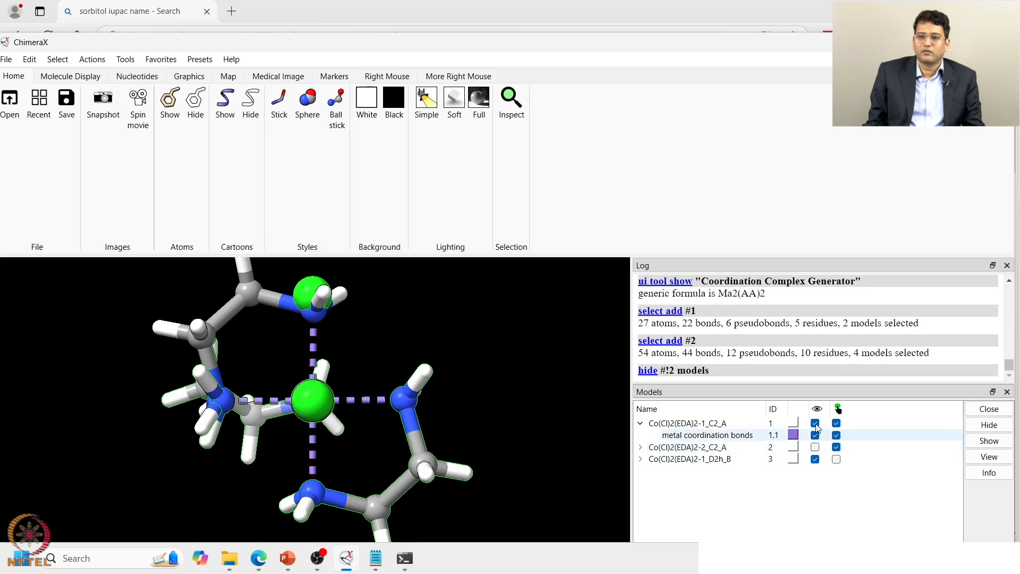
left_click(816, 430)
left_click(815, 424)
left_click(816, 425)
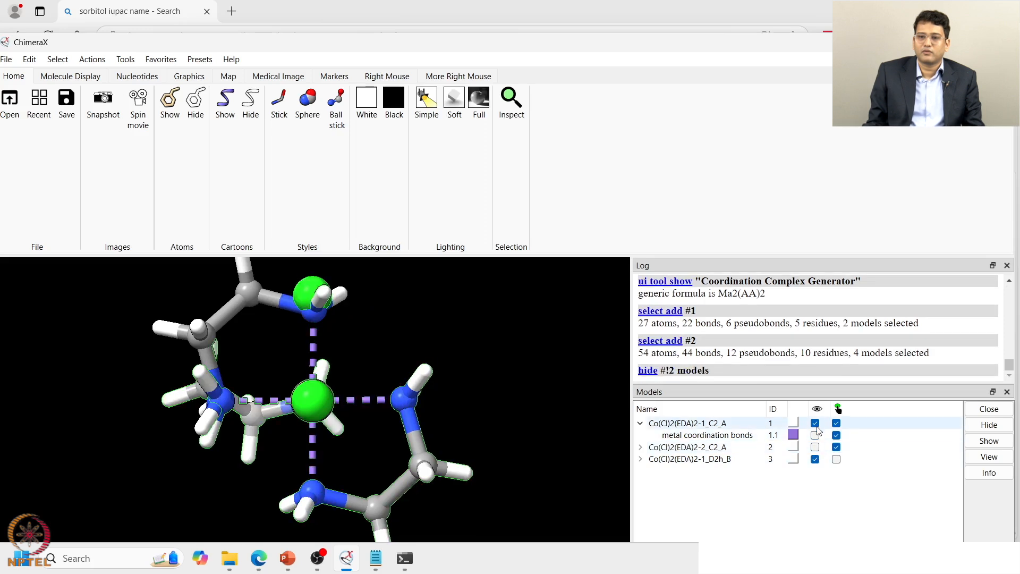
left_click(816, 423)
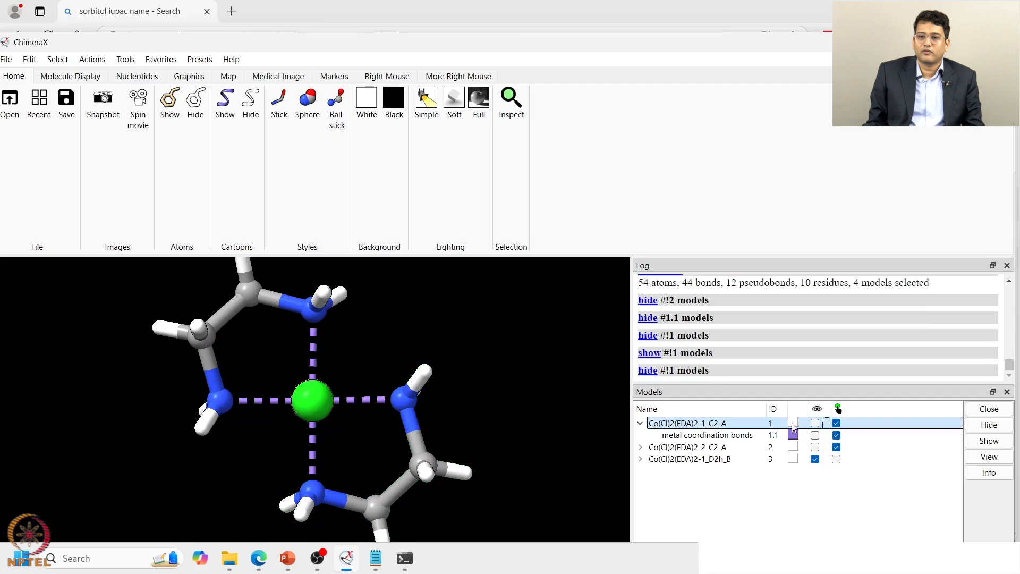
Dismiss the model colour choice unchanged and close the Co(Cl)2(EDA)2-1_C2_A and Co(Cl)2(EDA)2-2_C2_A models.
left_click(794, 424)
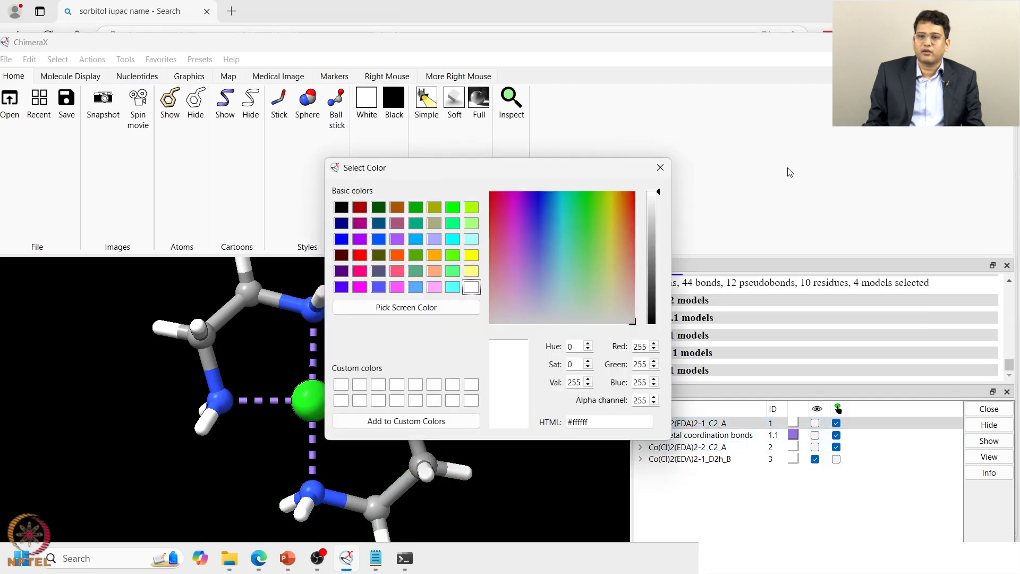
left_click(654, 174)
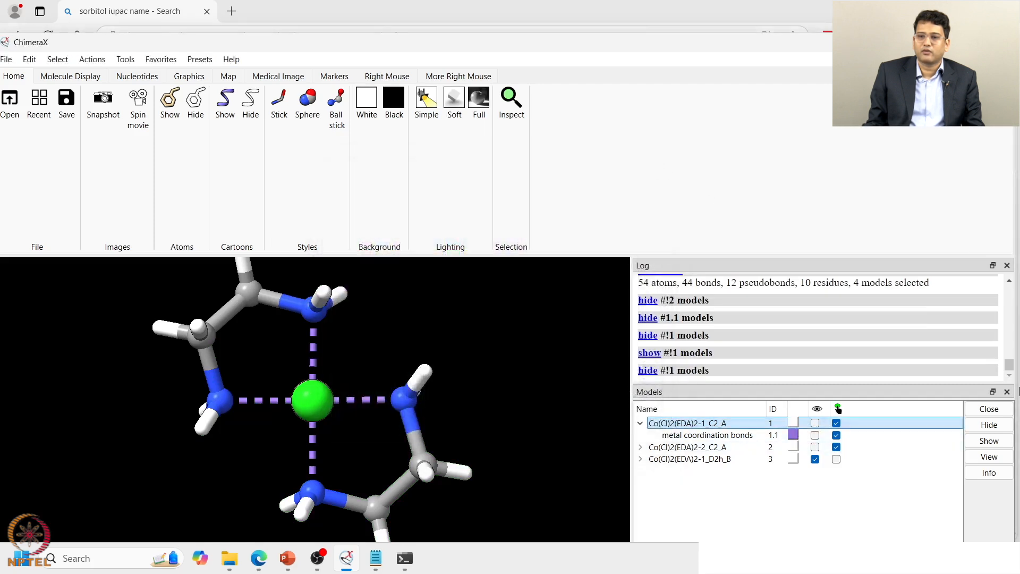
left_click(978, 408)
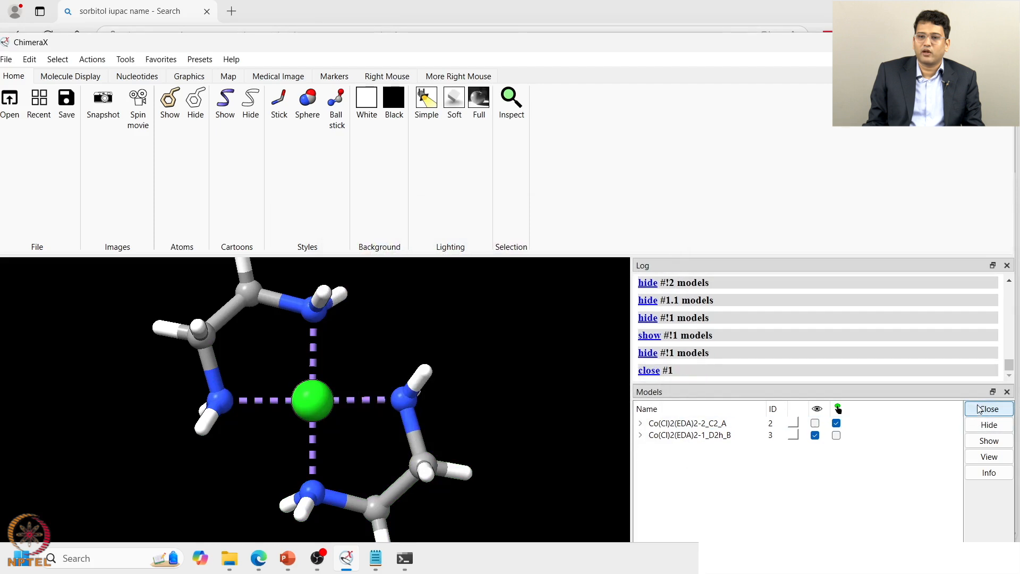
left_click(754, 426)
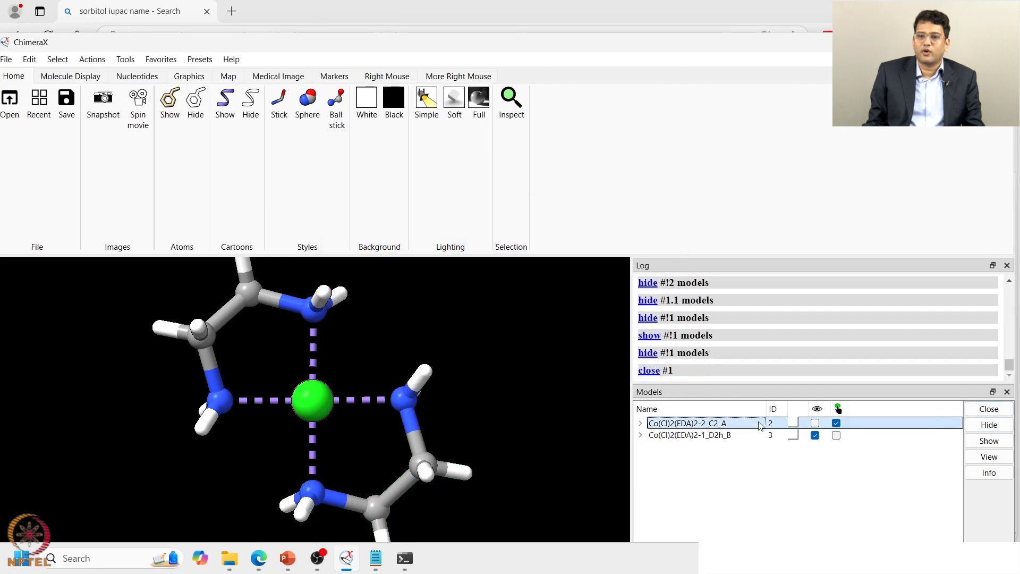
left_click(1004, 413)
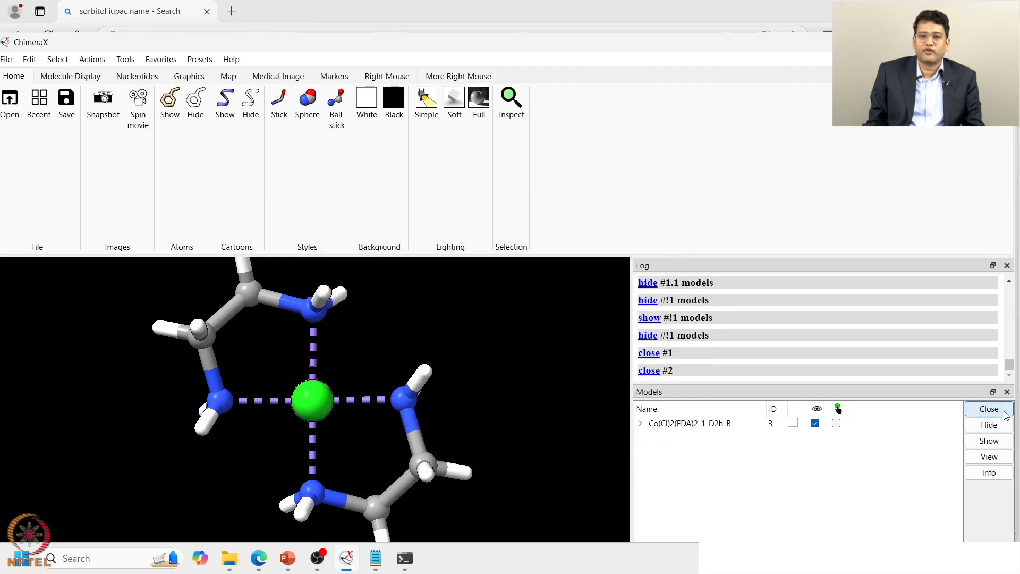
Open the QM Input Generator for Co(Cl)2(EDA)2-1_D2h_B, look over its ORCA job options, and close it.
scroll(426, 438, "up", 2)
scroll(426, 438, "down", 2)
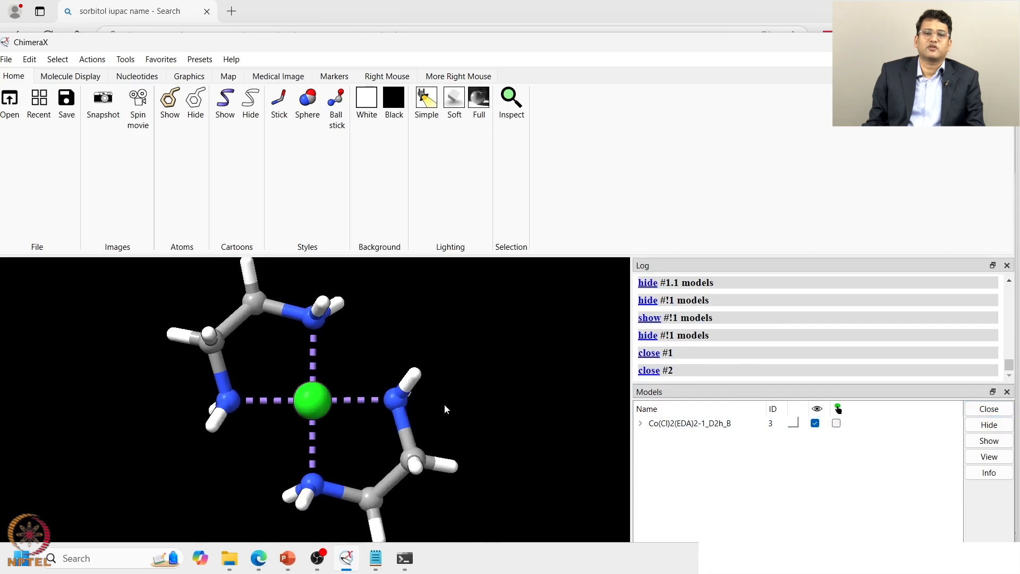
left_click(125, 61)
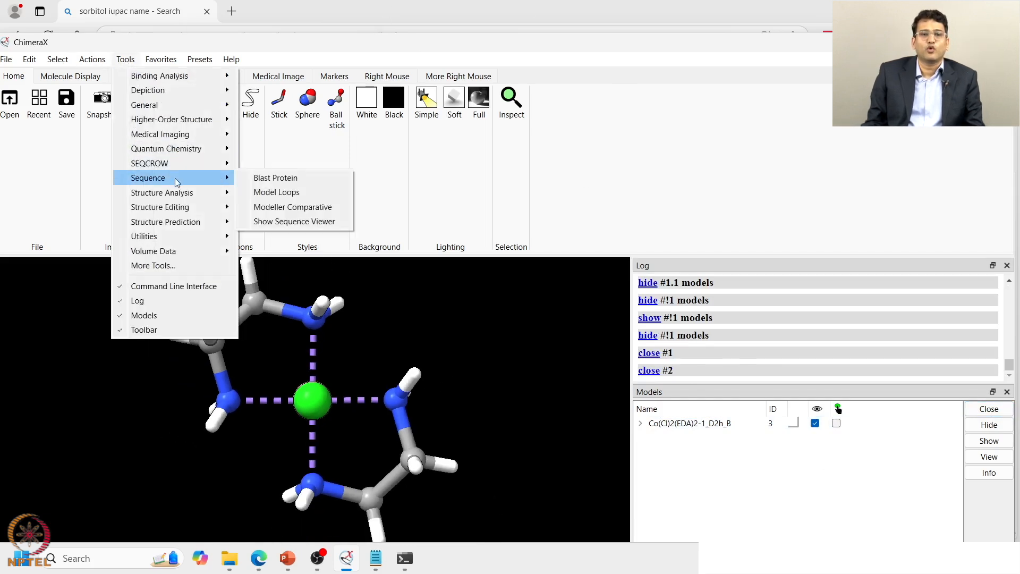
mouse_move(197, 156)
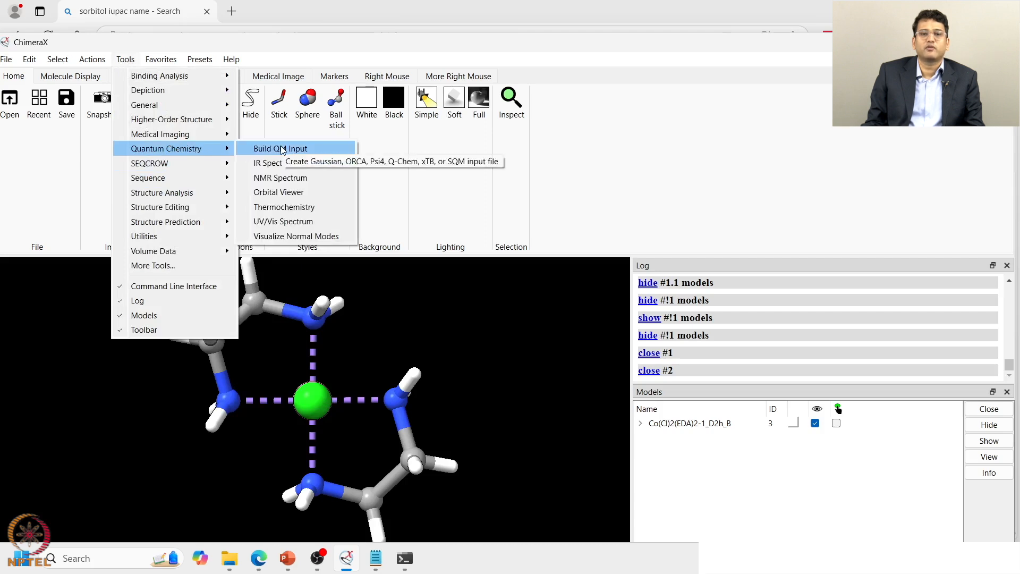
left_click(282, 150)
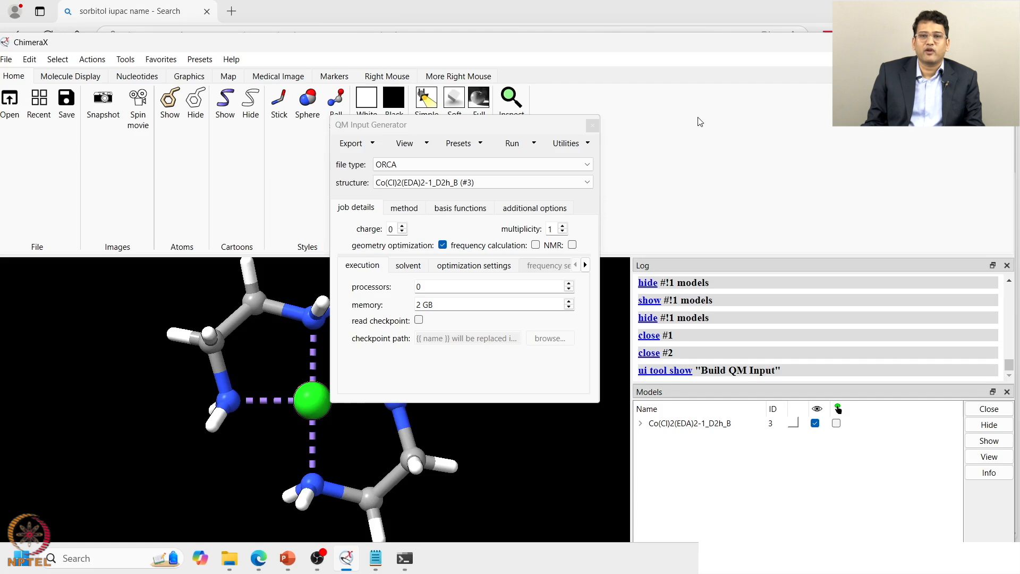
left_click(593, 126)
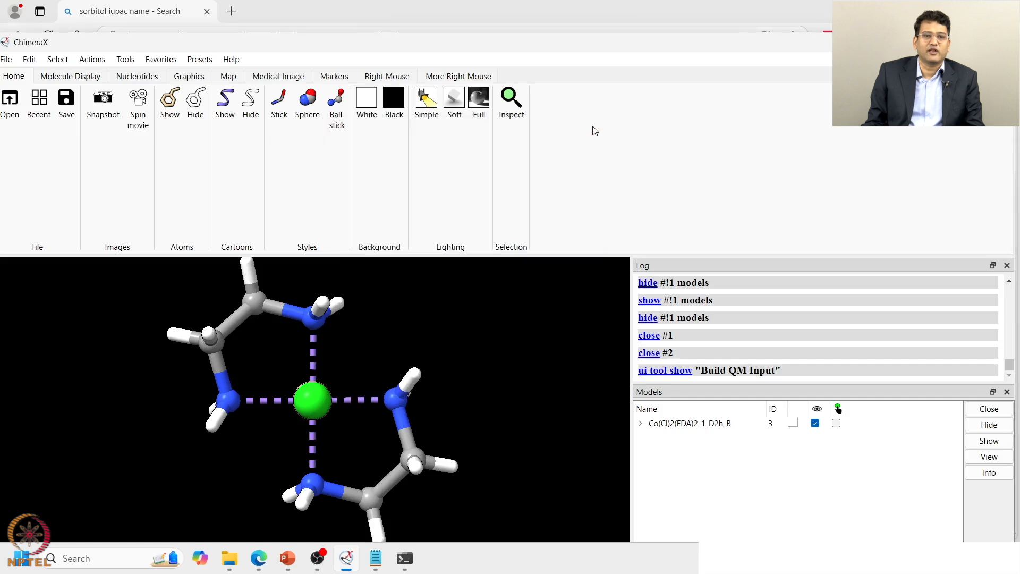
Open the formaldehyde OUT file from the week2 folder as an ORCA output file and hide the Co(Cl)2(EDA)2-1_D2h_B model.
left_click_drag(238, 48, 311, 39)
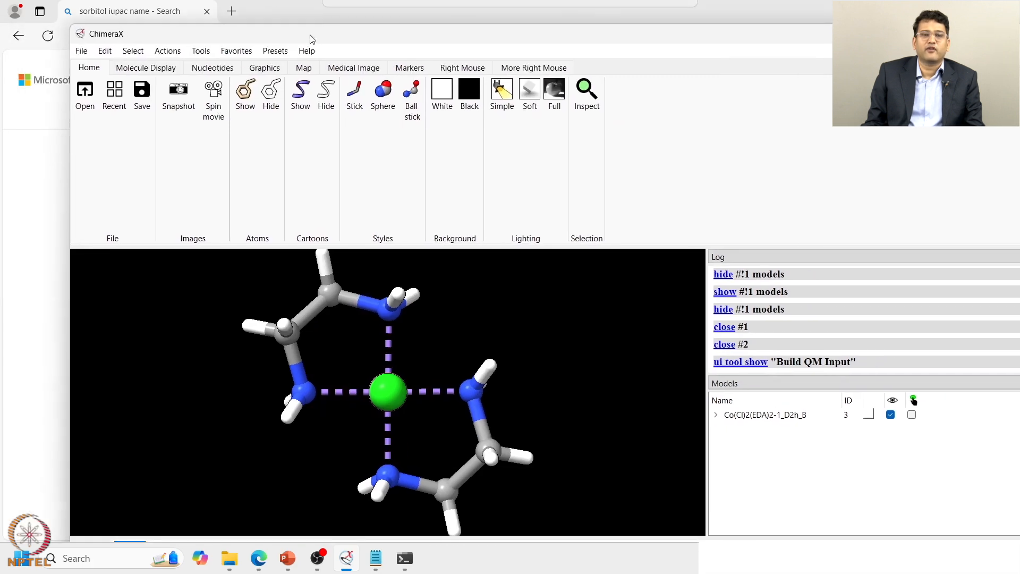
left_click(79, 50)
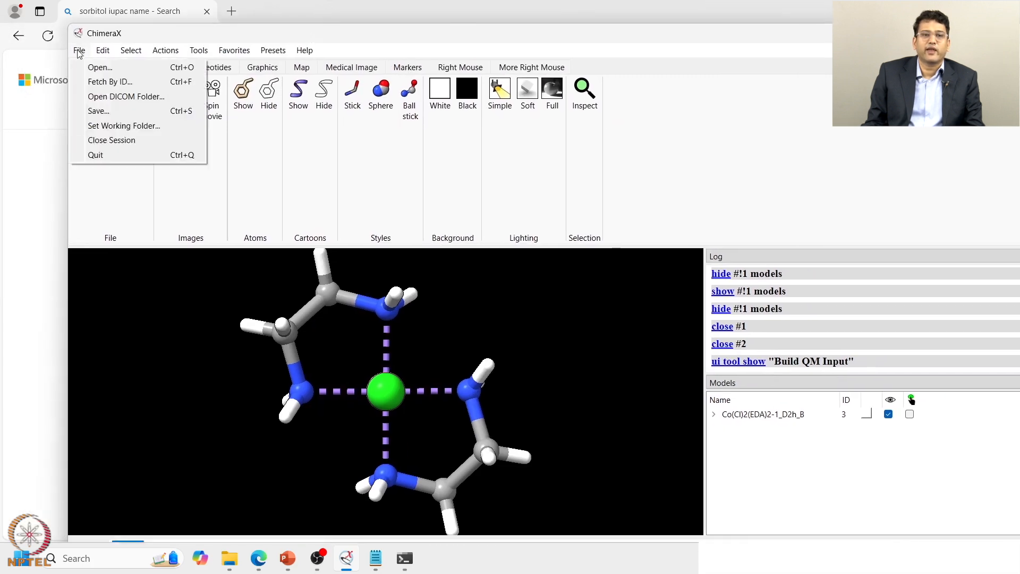
left_click(94, 68)
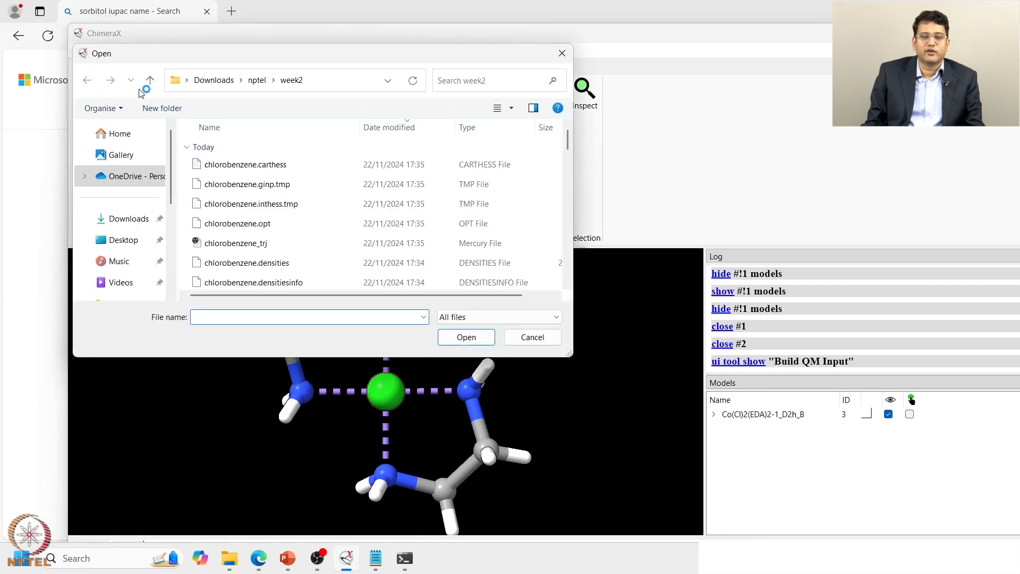
scroll(317, 232, "down", 10)
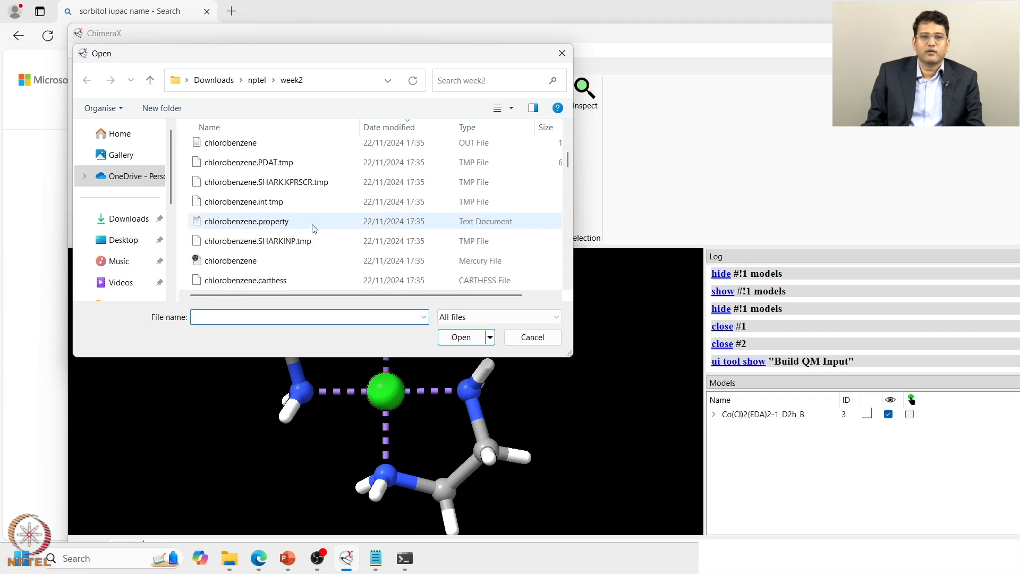
scroll(314, 228, "down", 3)
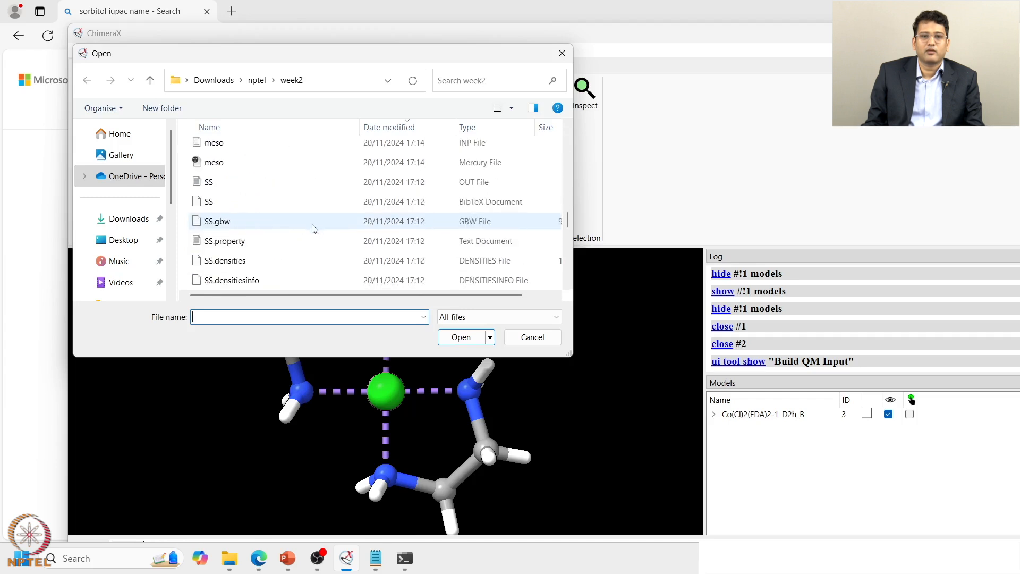
scroll(313, 229, "down", 6)
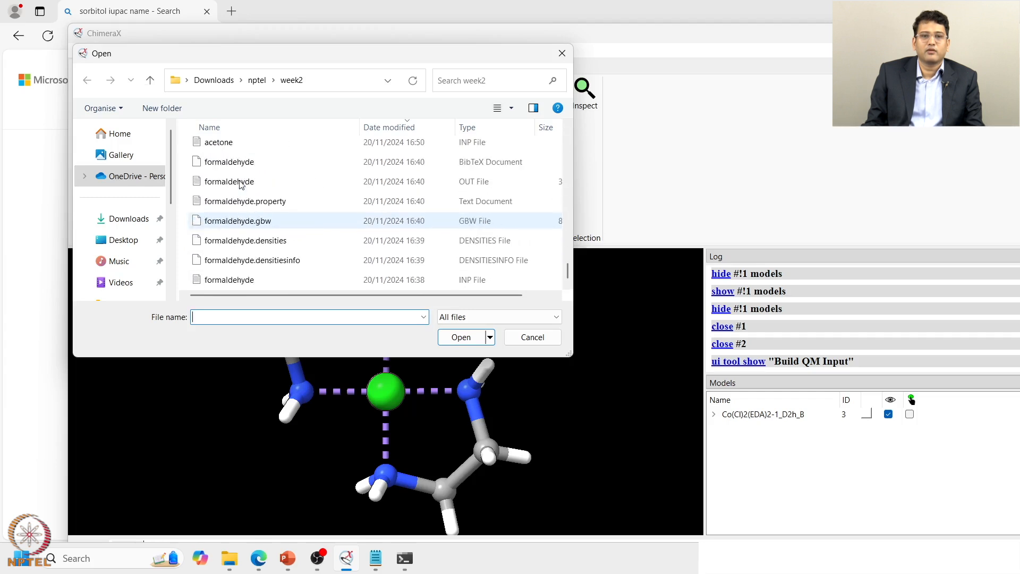
left_click(238, 184)
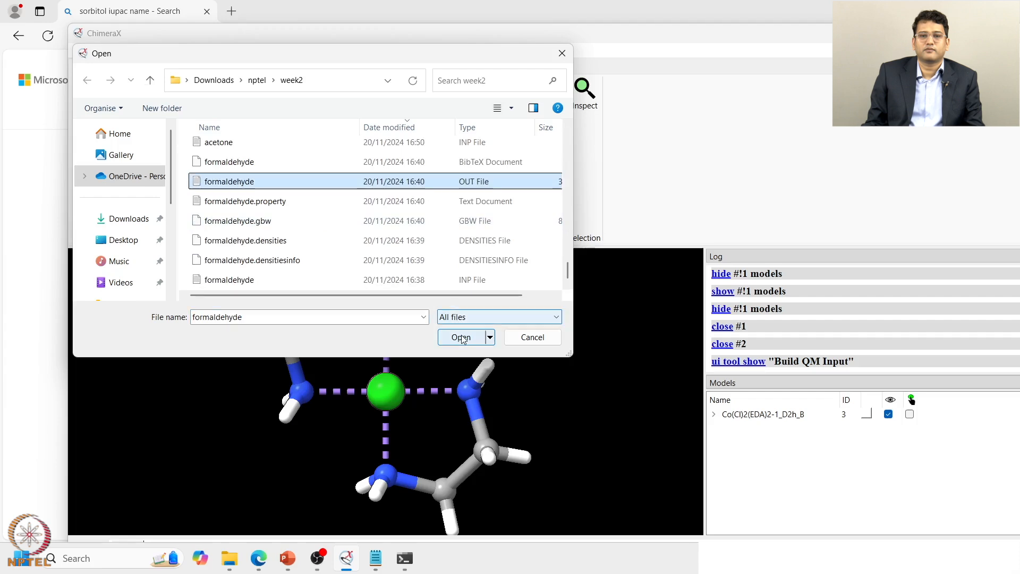
left_click(460, 336)
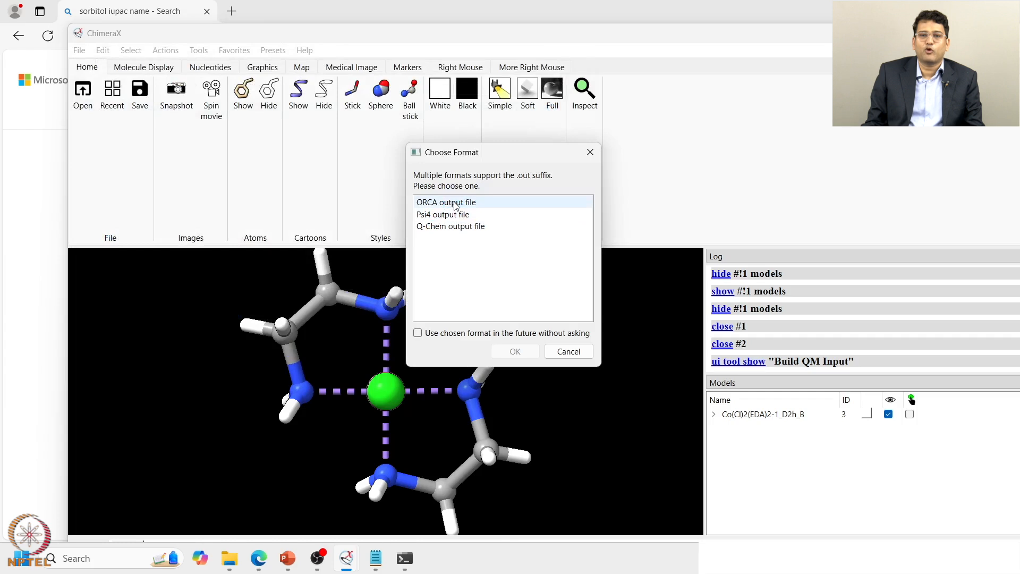
left_click(455, 205)
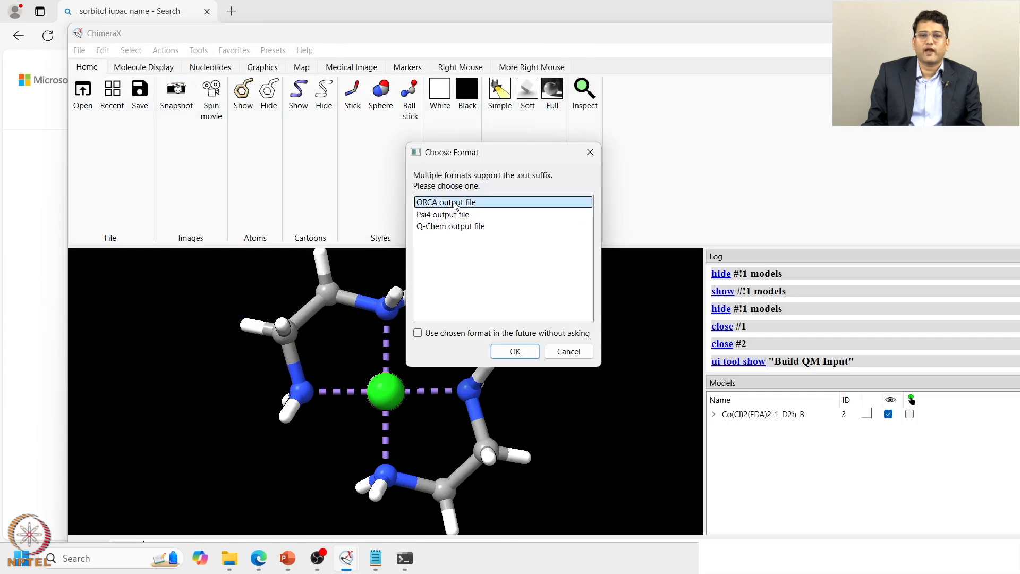
left_click(516, 352)
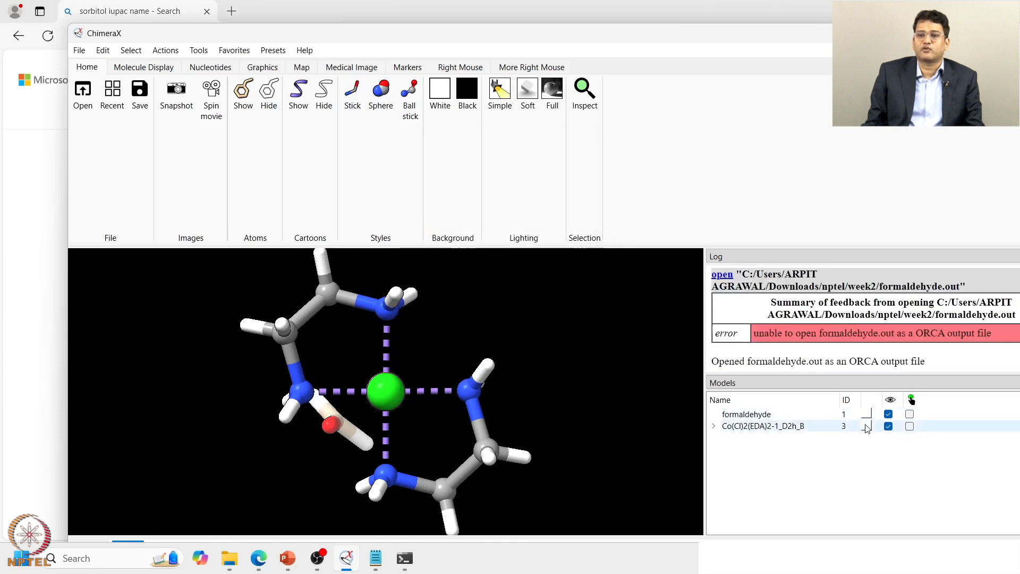
left_click(889, 427)
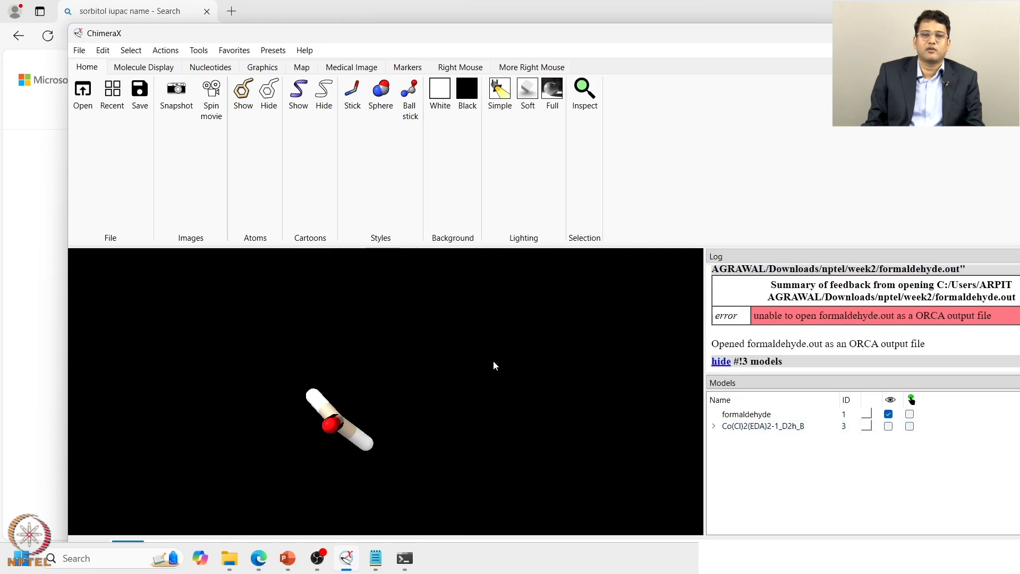
left_click_drag(379, 370, 392, 310)
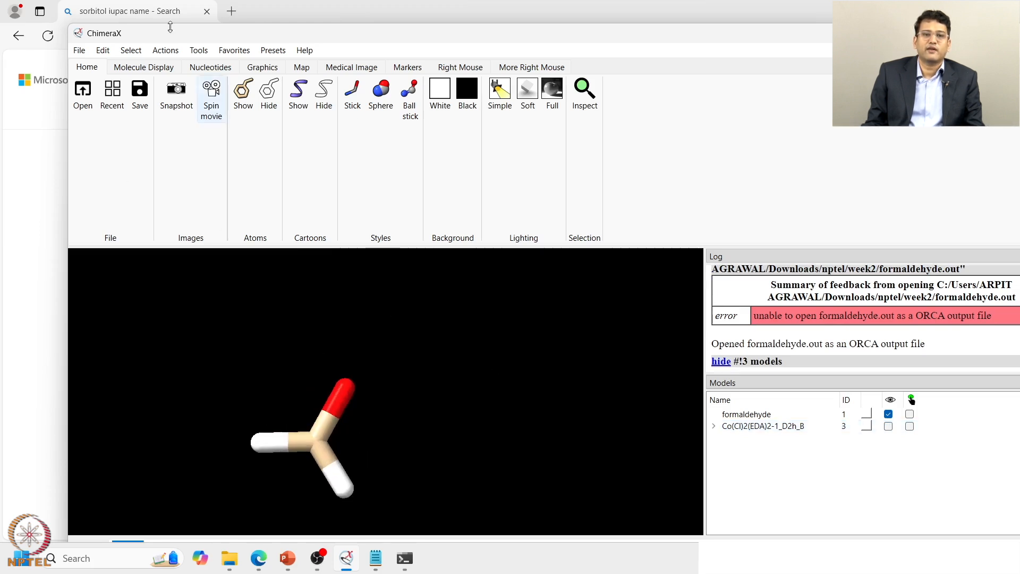
Display molecular orbital 8 of formaldehyde.out with the Orbital Viewer, inspect its lobes, and close the viewer.
left_click(197, 51)
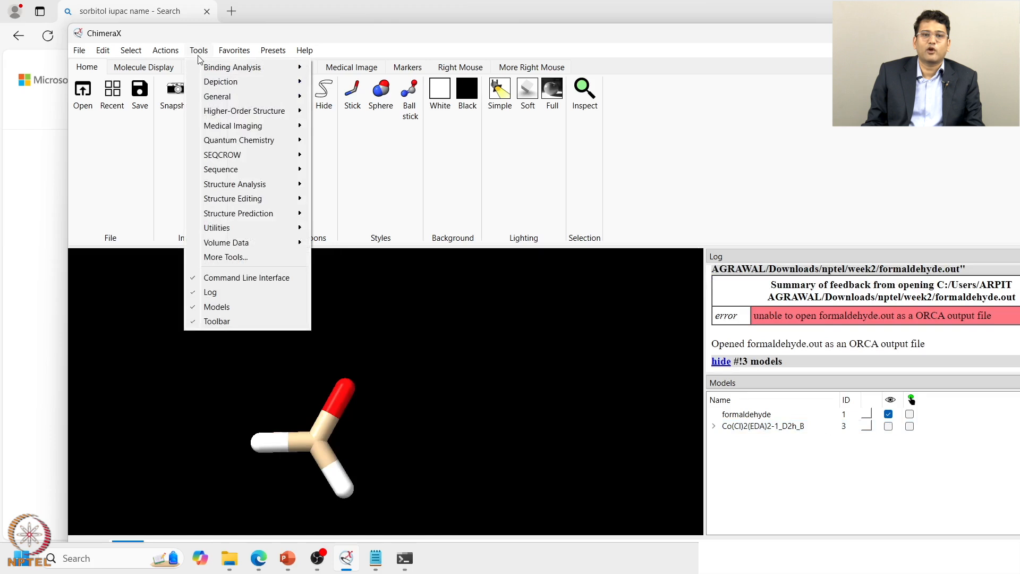
mouse_move(253, 141)
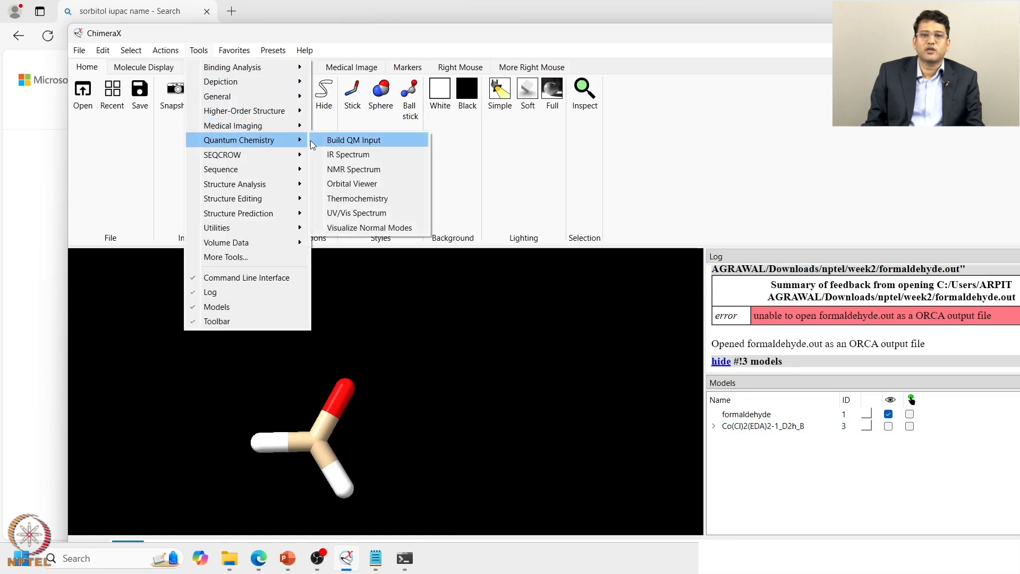
left_click(345, 186)
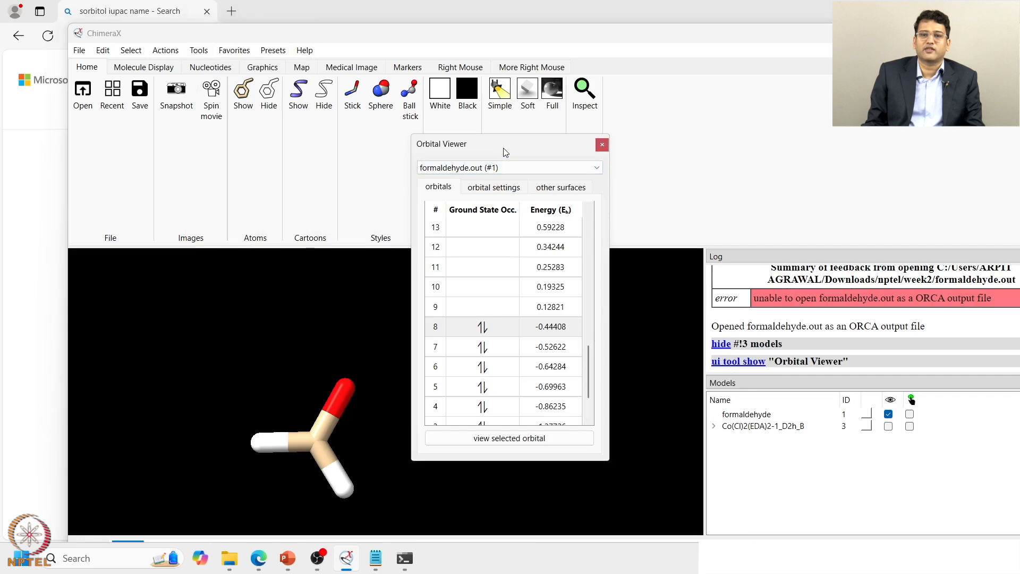
left_click_drag(500, 155, 687, 120)
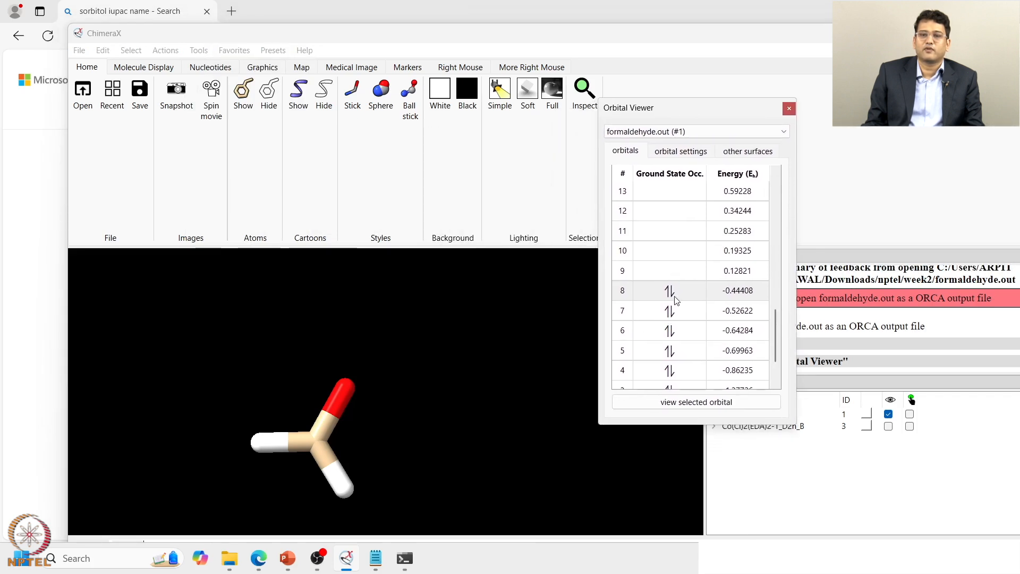
left_click(693, 402)
left_click_drag(525, 393, 459, 391)
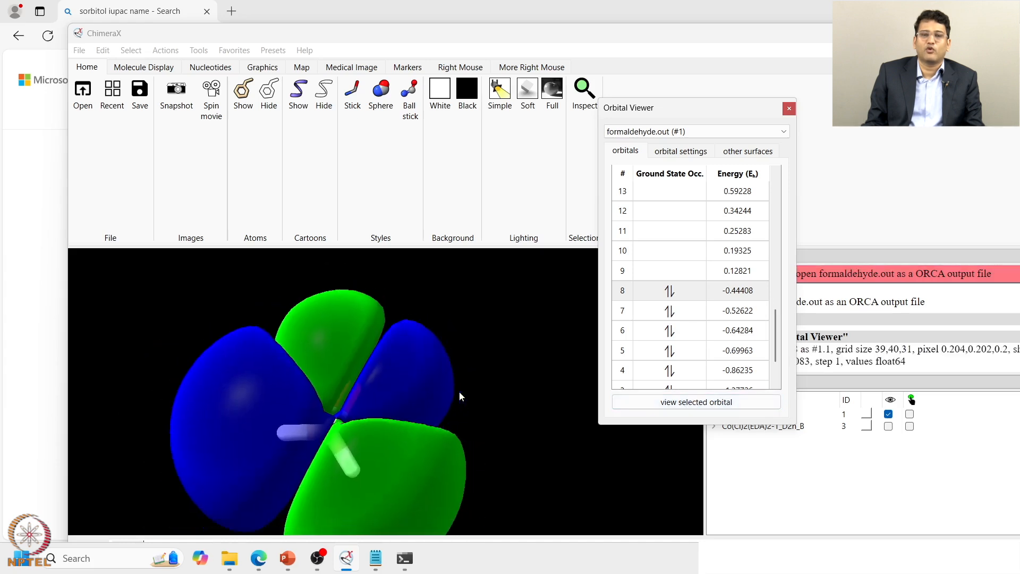
scroll(460, 391, "down", 4)
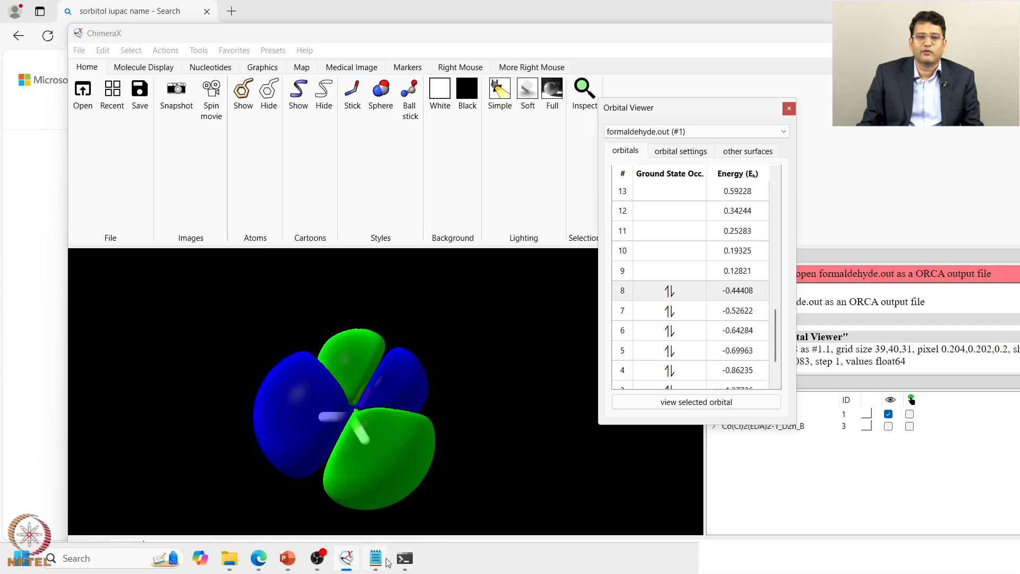
left_click(790, 108)
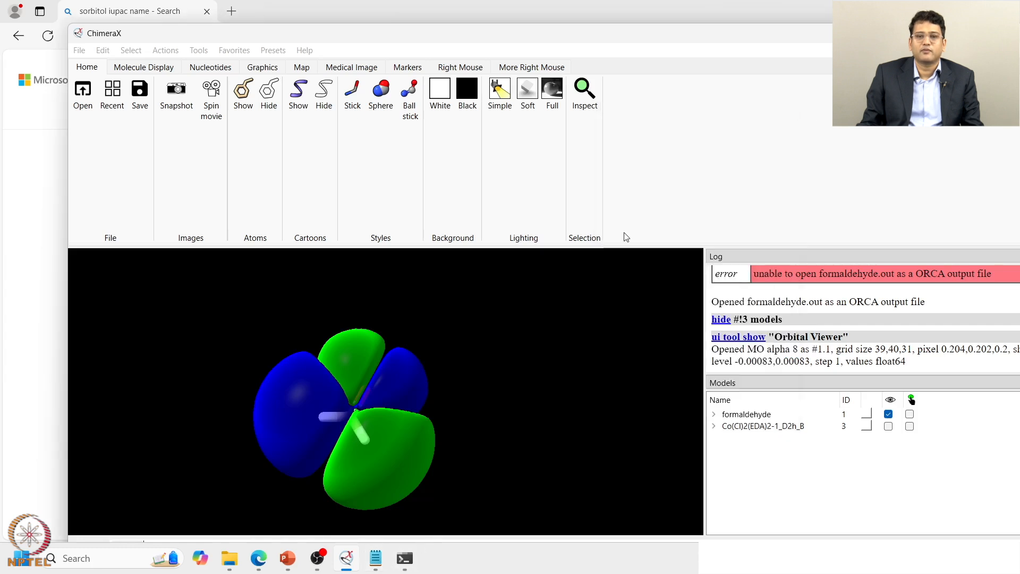
Switch to Windows PowerShell to check the ORCA calculation for chlorobenzene.
left_click(407, 570)
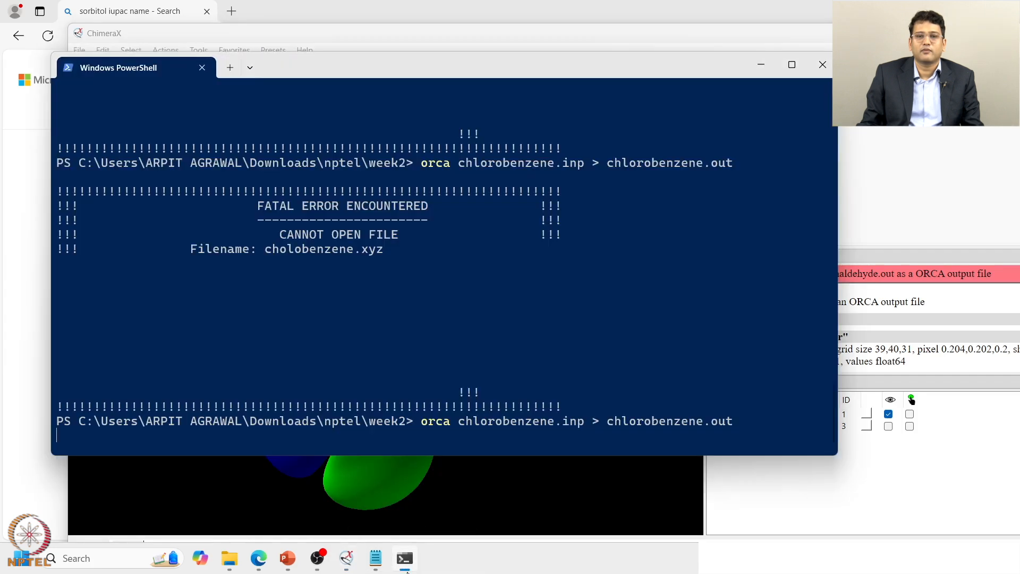